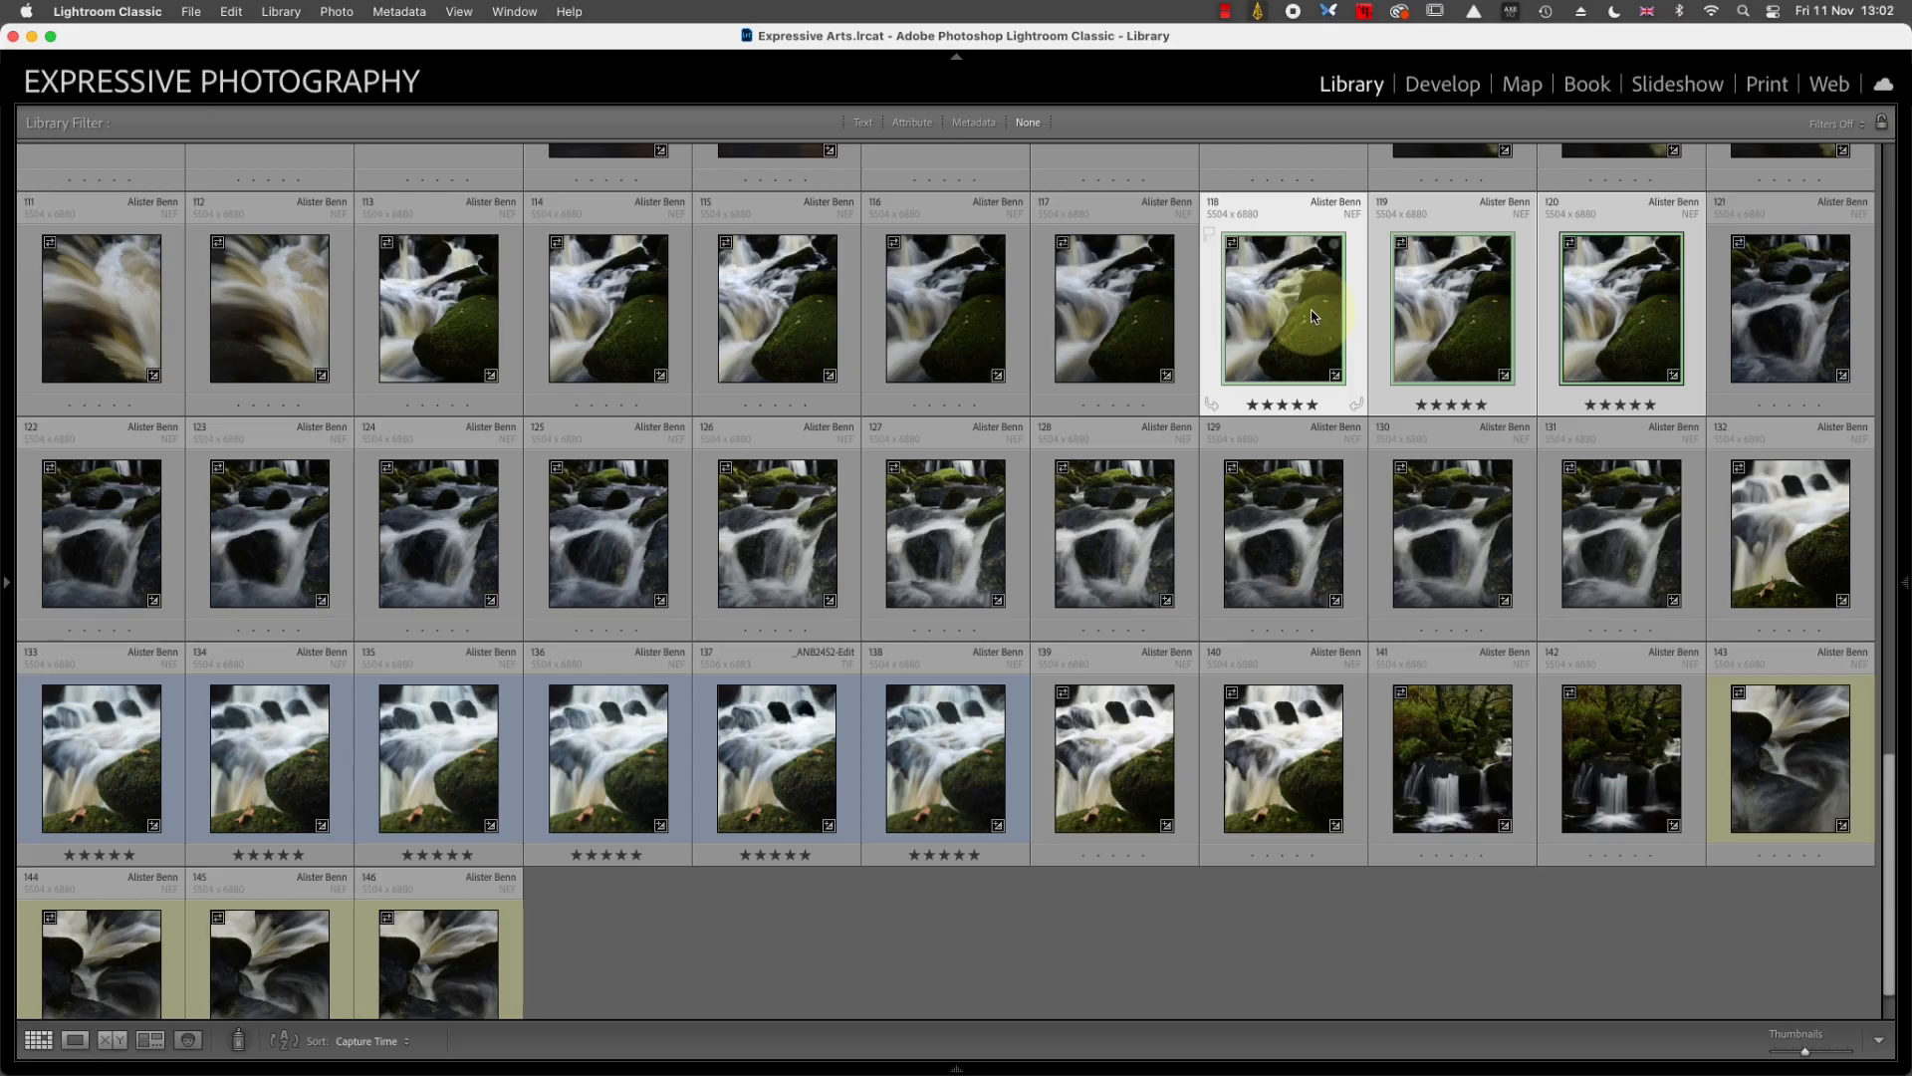
Preview the first selected five-star waterfall photo at full size, then open the three-photo selection in the Develop module.
{"action": "double_click", "coordinate": [1312, 317]}
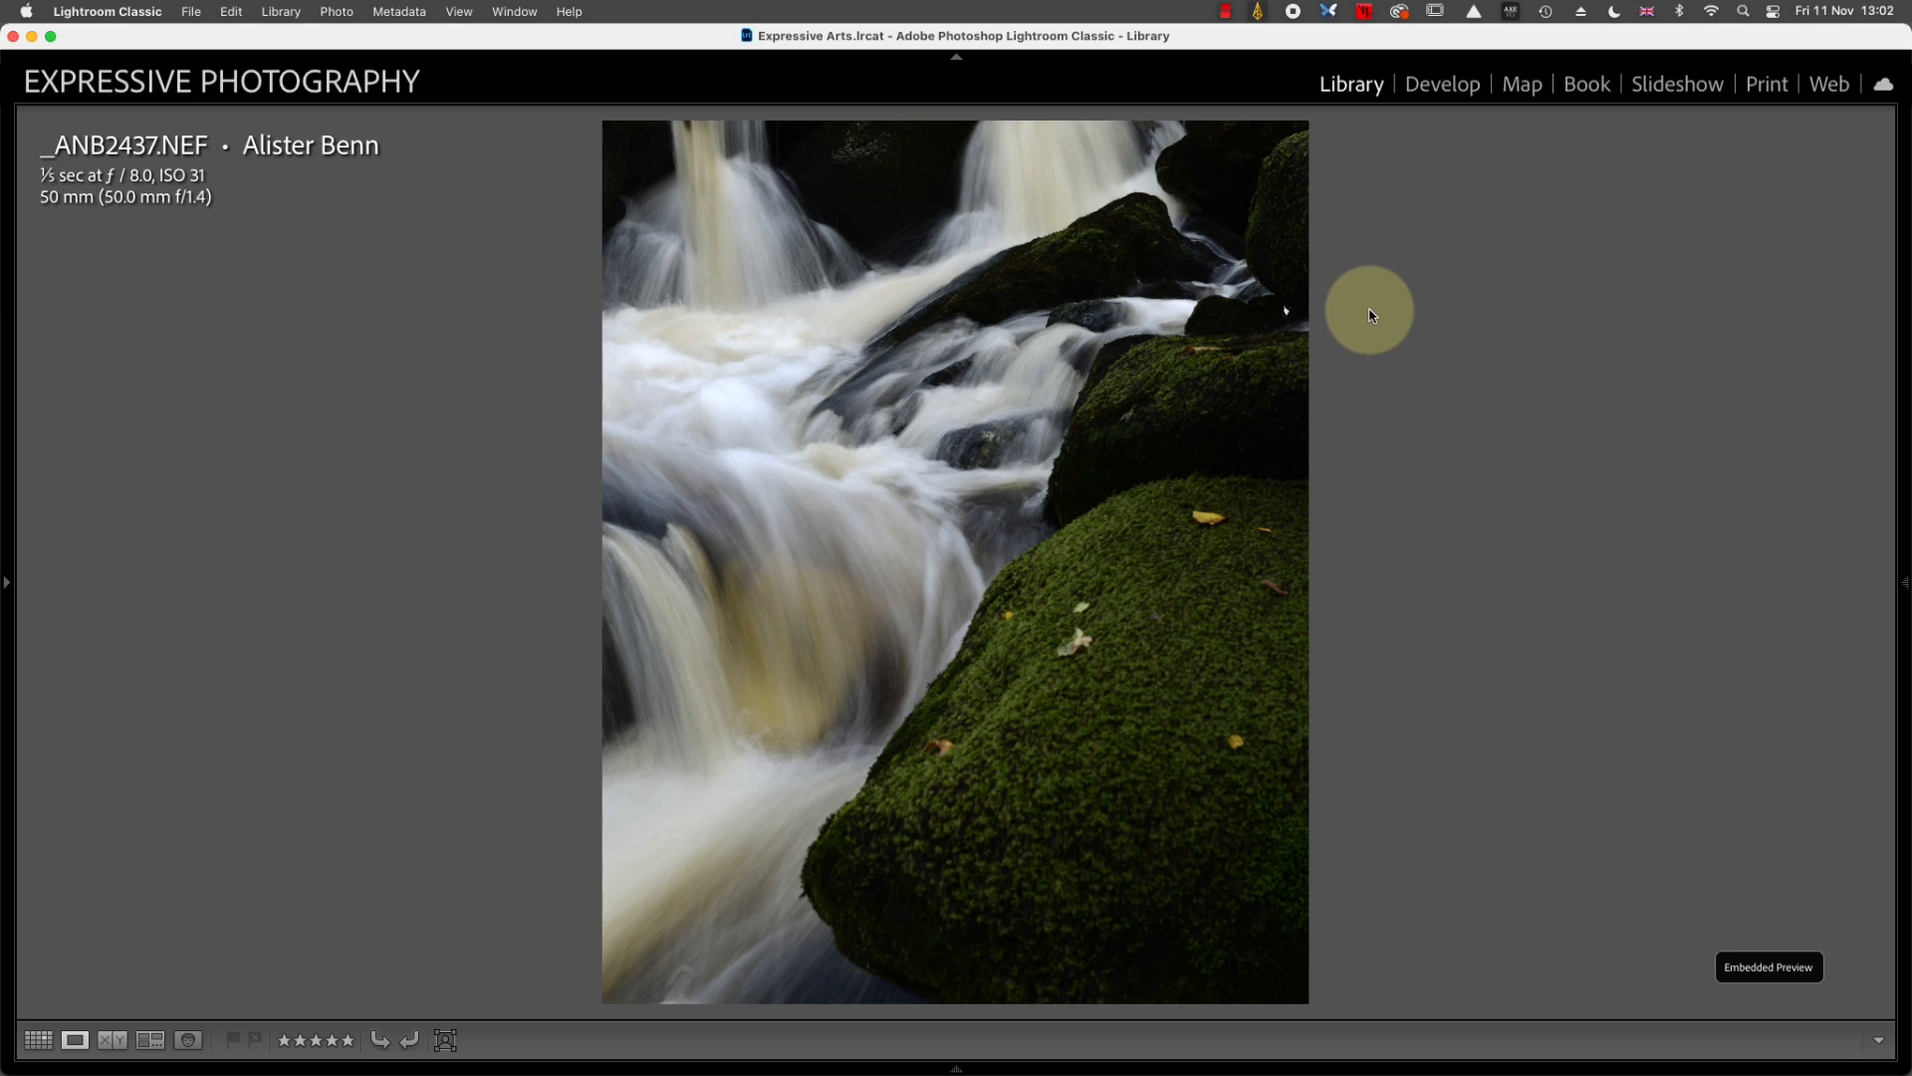
{"action": "double_click", "coordinate": [1370, 315]}
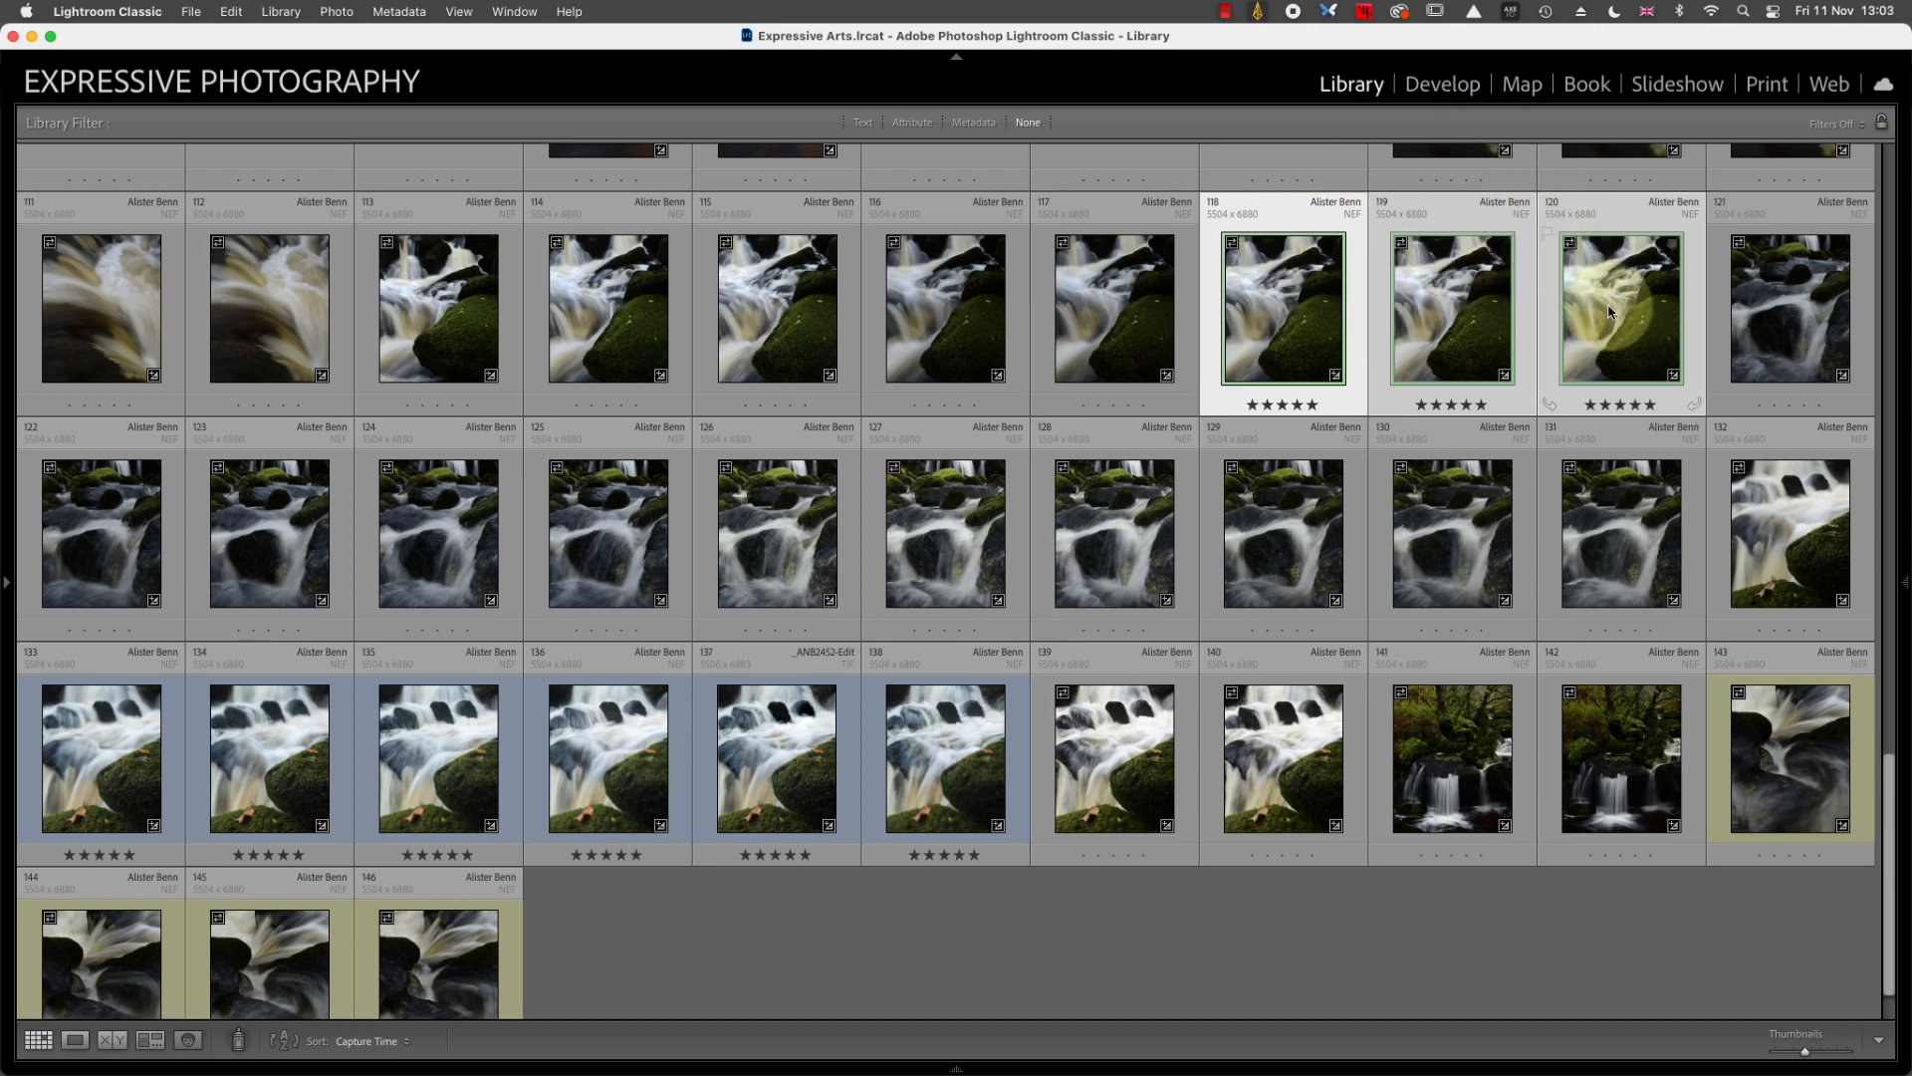
{"action": "right_click", "coordinate": [1316, 311]}
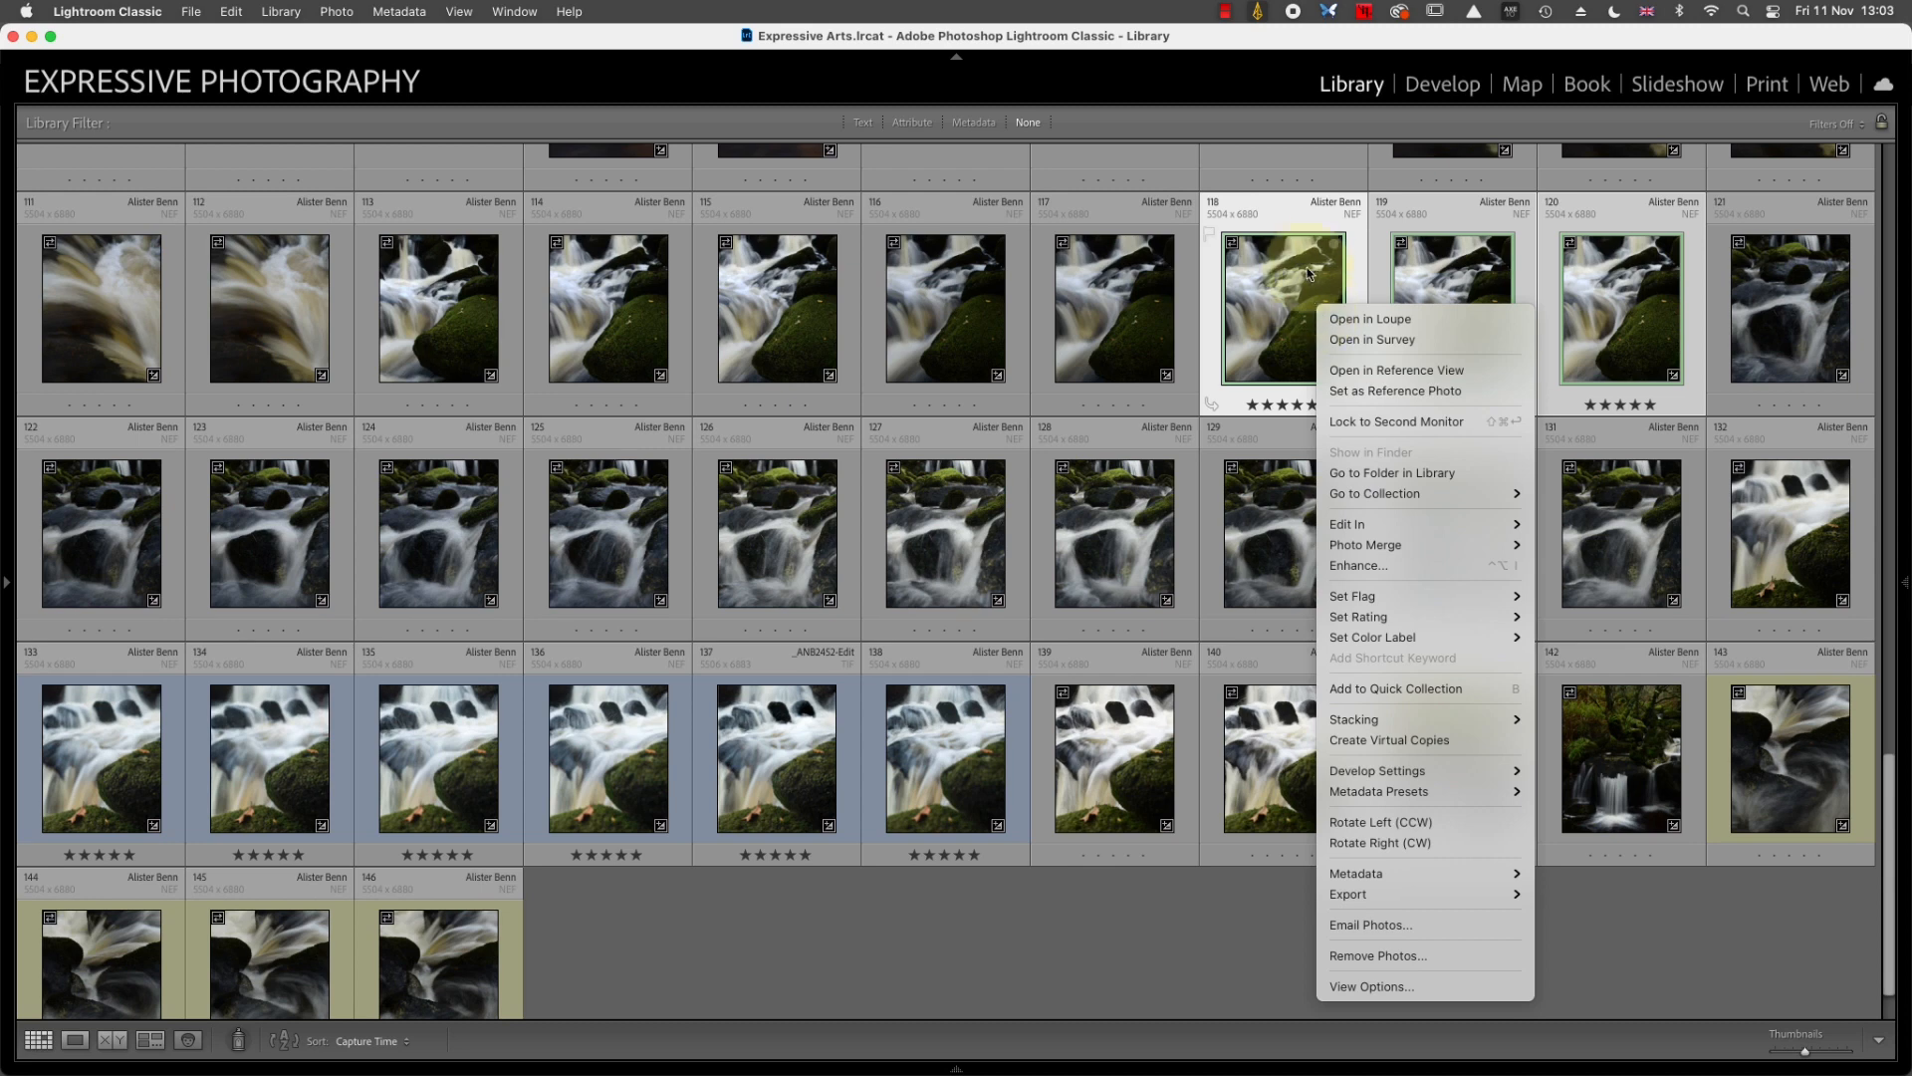
{"action": "left_click", "coordinate": [1436, 88]}
{"action": "left_click", "coordinate": [1436, 87]}
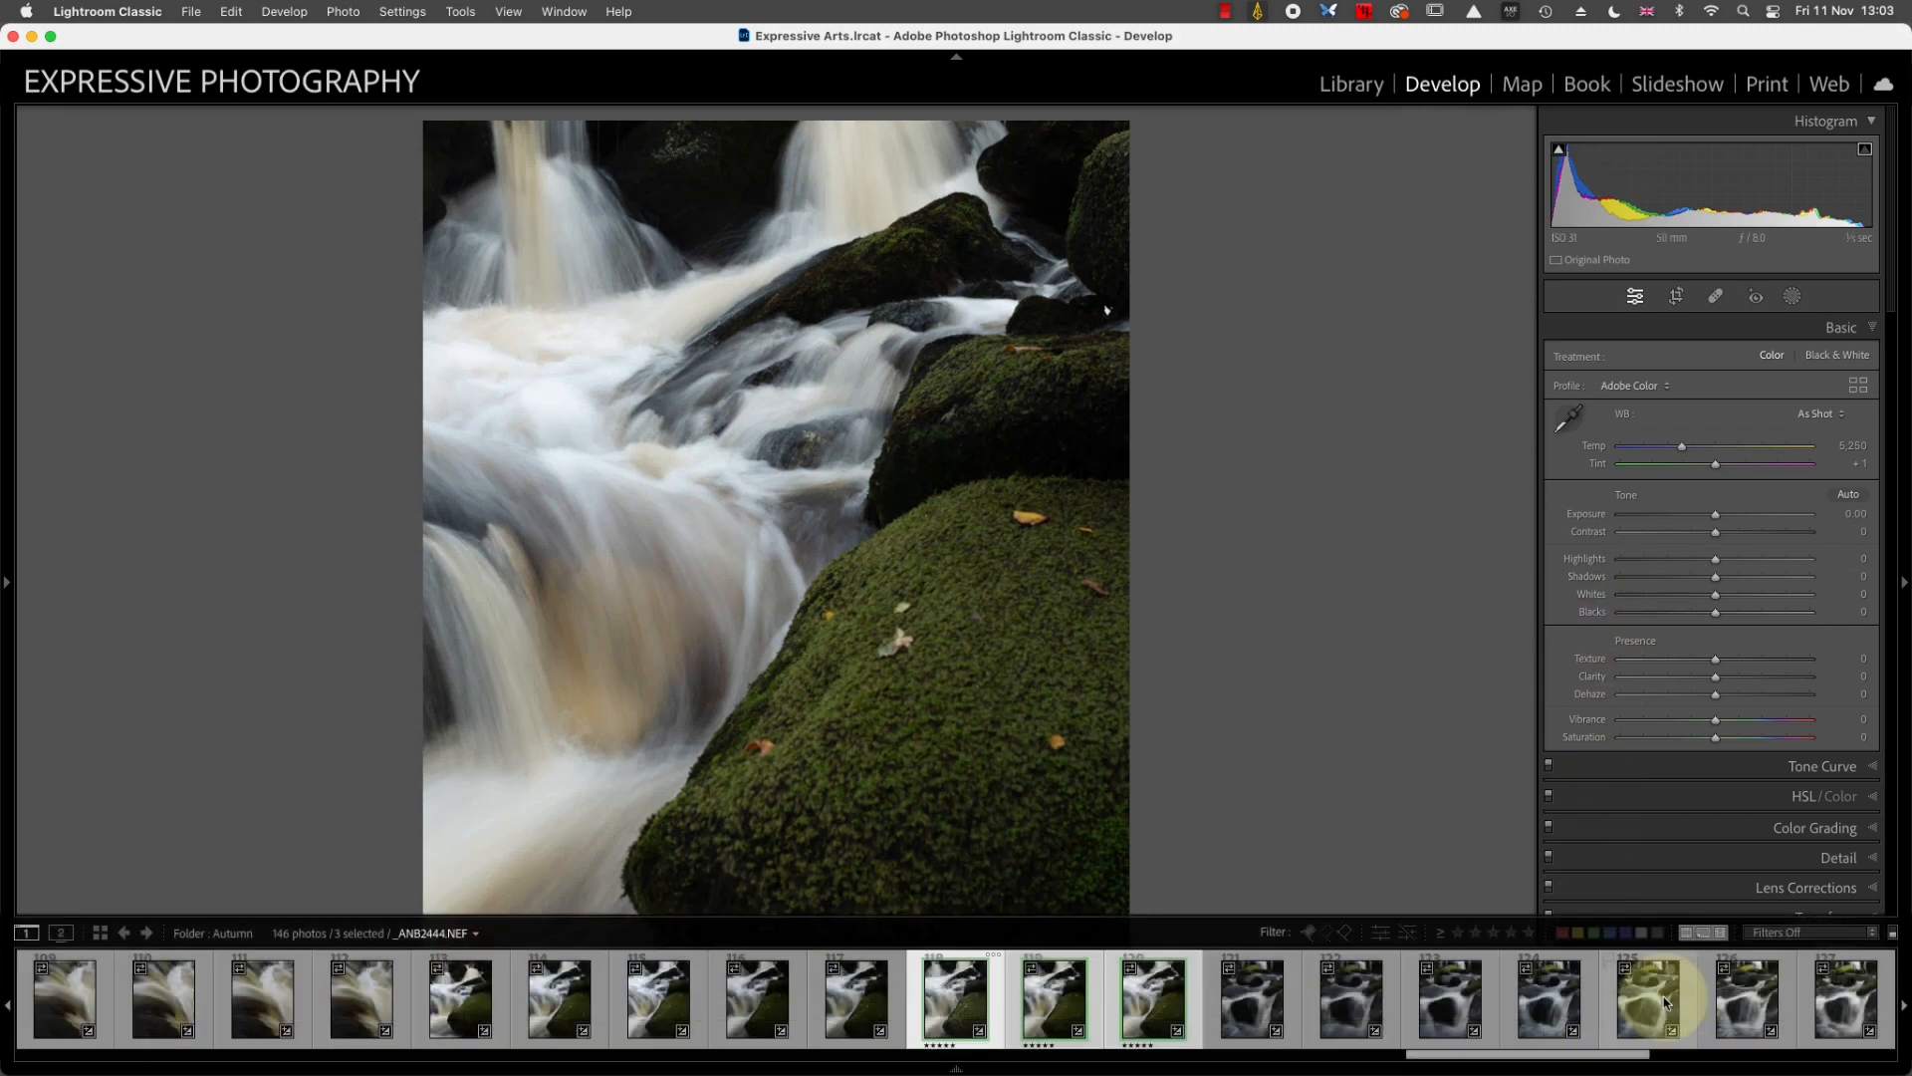
Adjust the three synced photos to Exposure +0.20, Highlights -17, Shadows +27, Whites +19 and colour temperature 5,074.
{"action": "left_click", "coordinate": [1718, 516]}
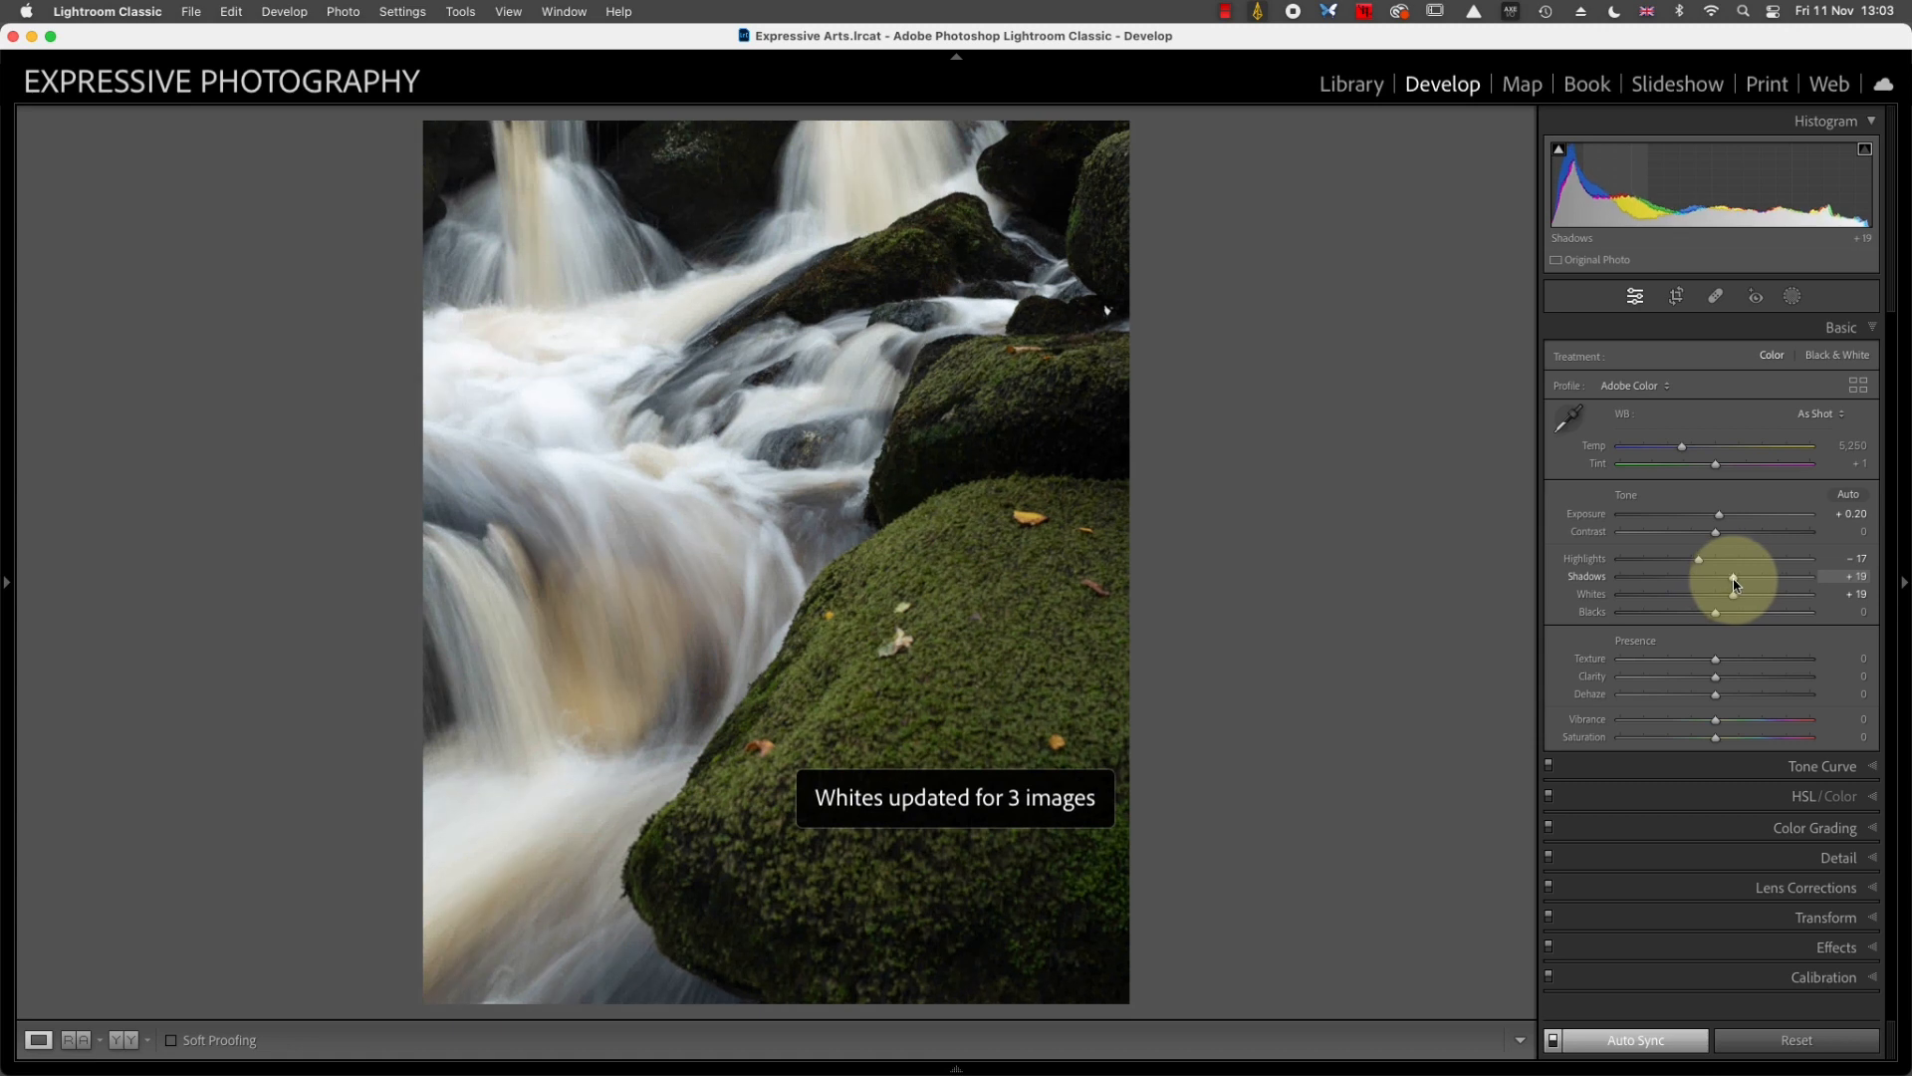
{"action": "left_click_drag", "start_coordinate": [1741, 585], "coordinate": [1743, 577]}
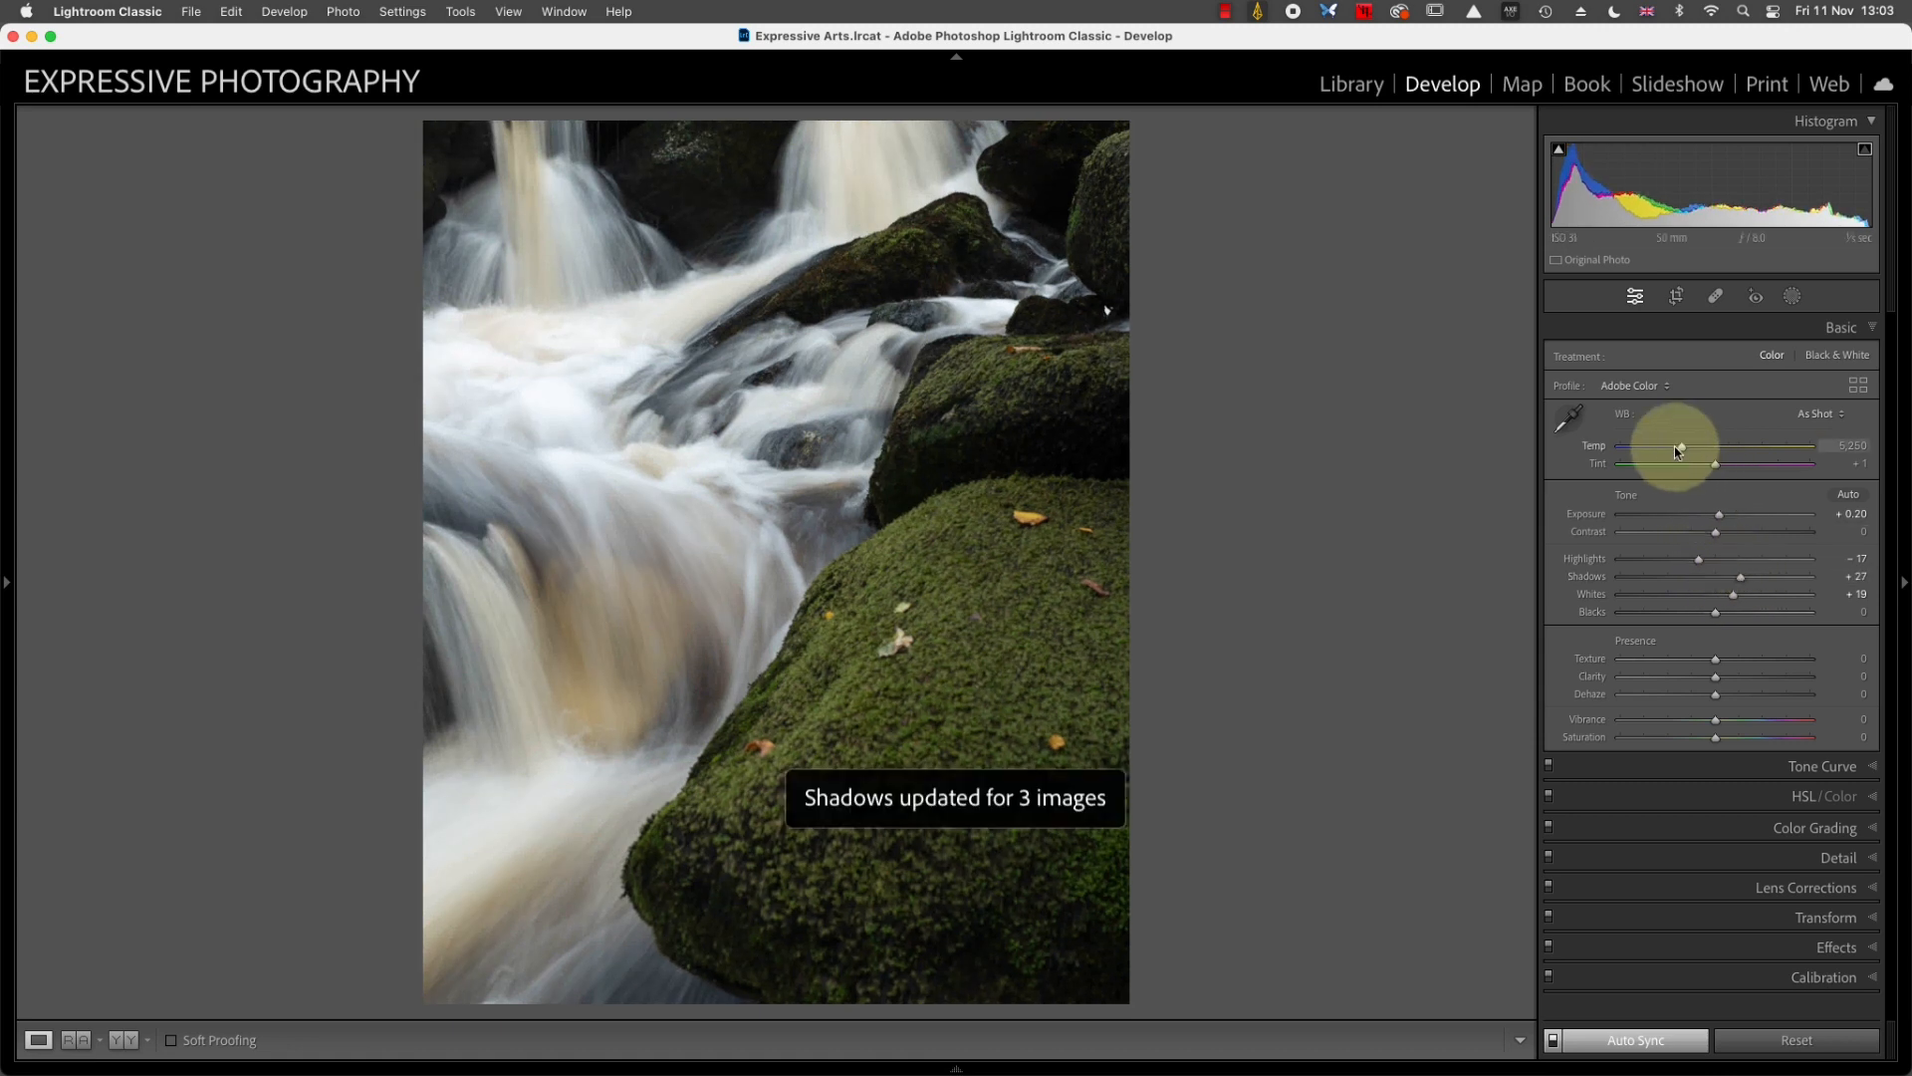
{"action": "left_click_drag", "start_coordinate": [1679, 450], "coordinate": [1680, 451]}
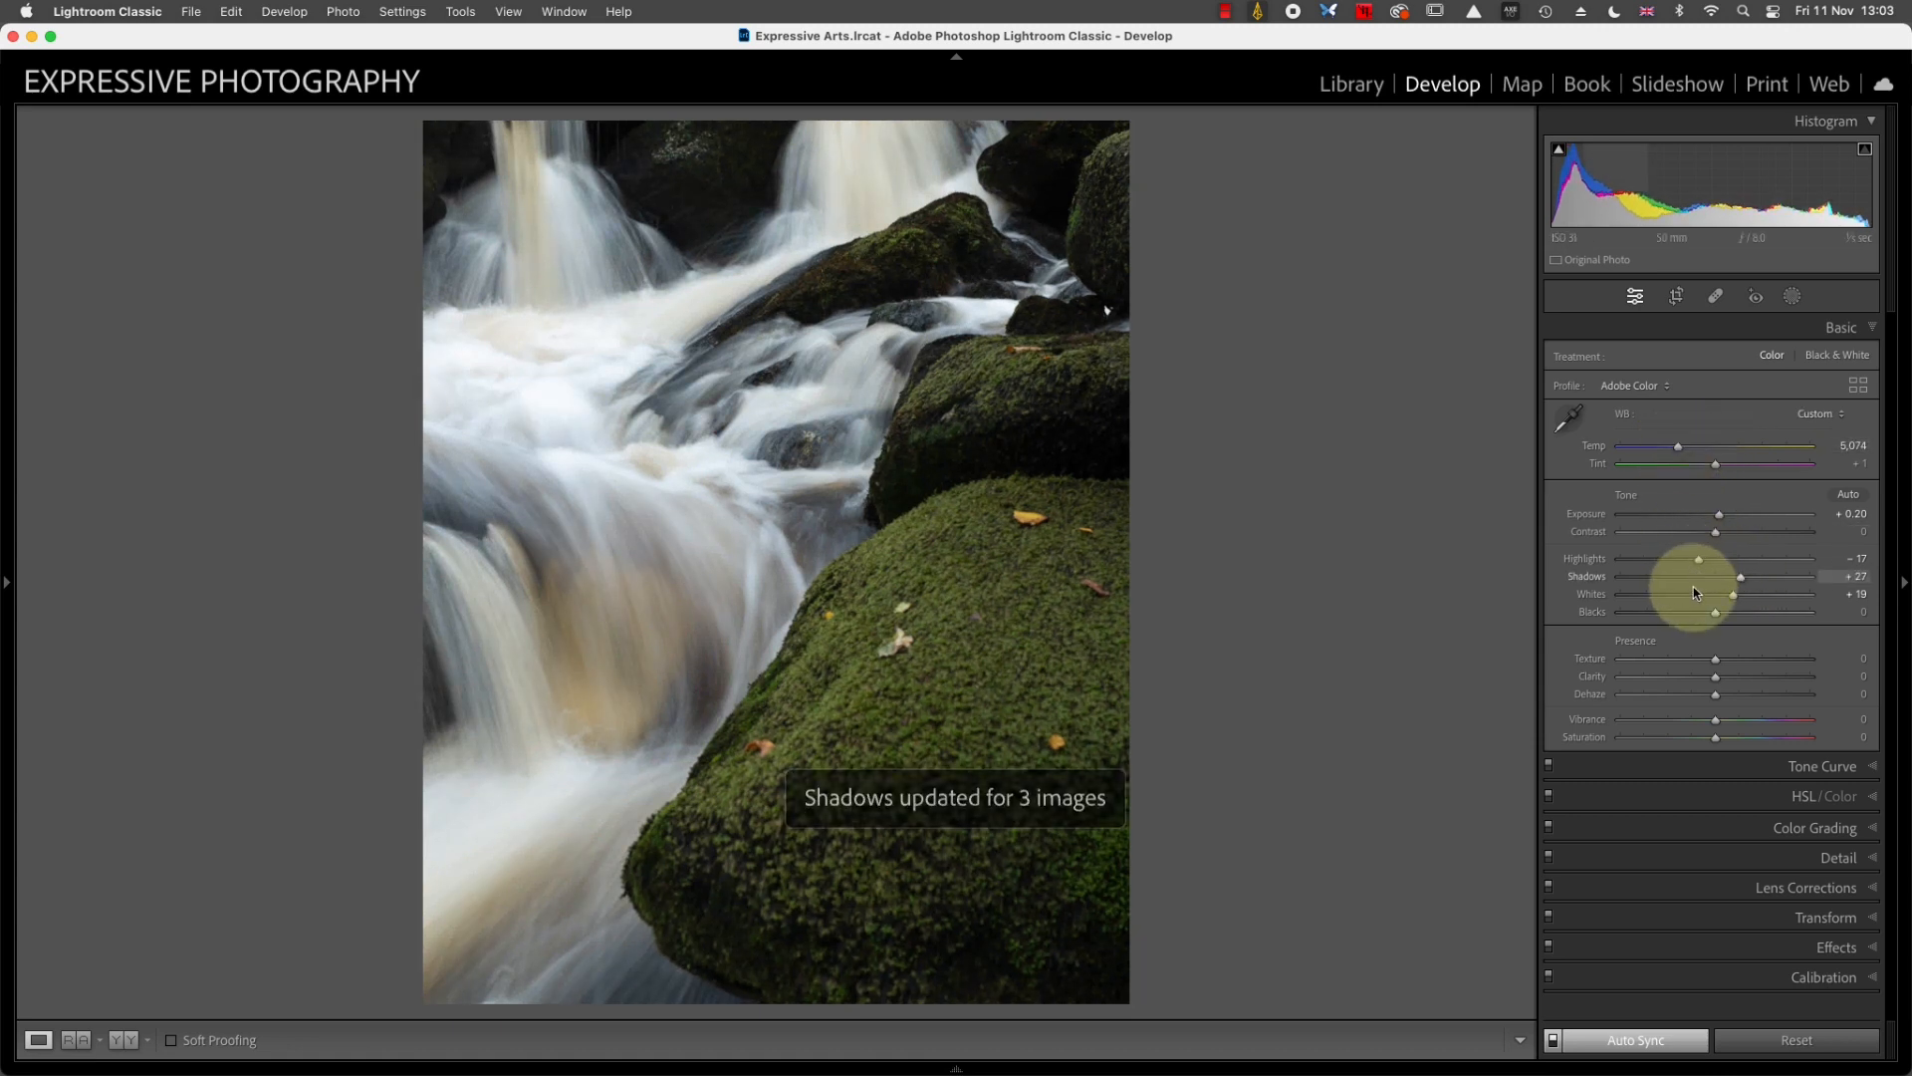
{"action": "left_click_drag", "start_coordinate": [1721, 517], "coordinate": [1723, 520]}
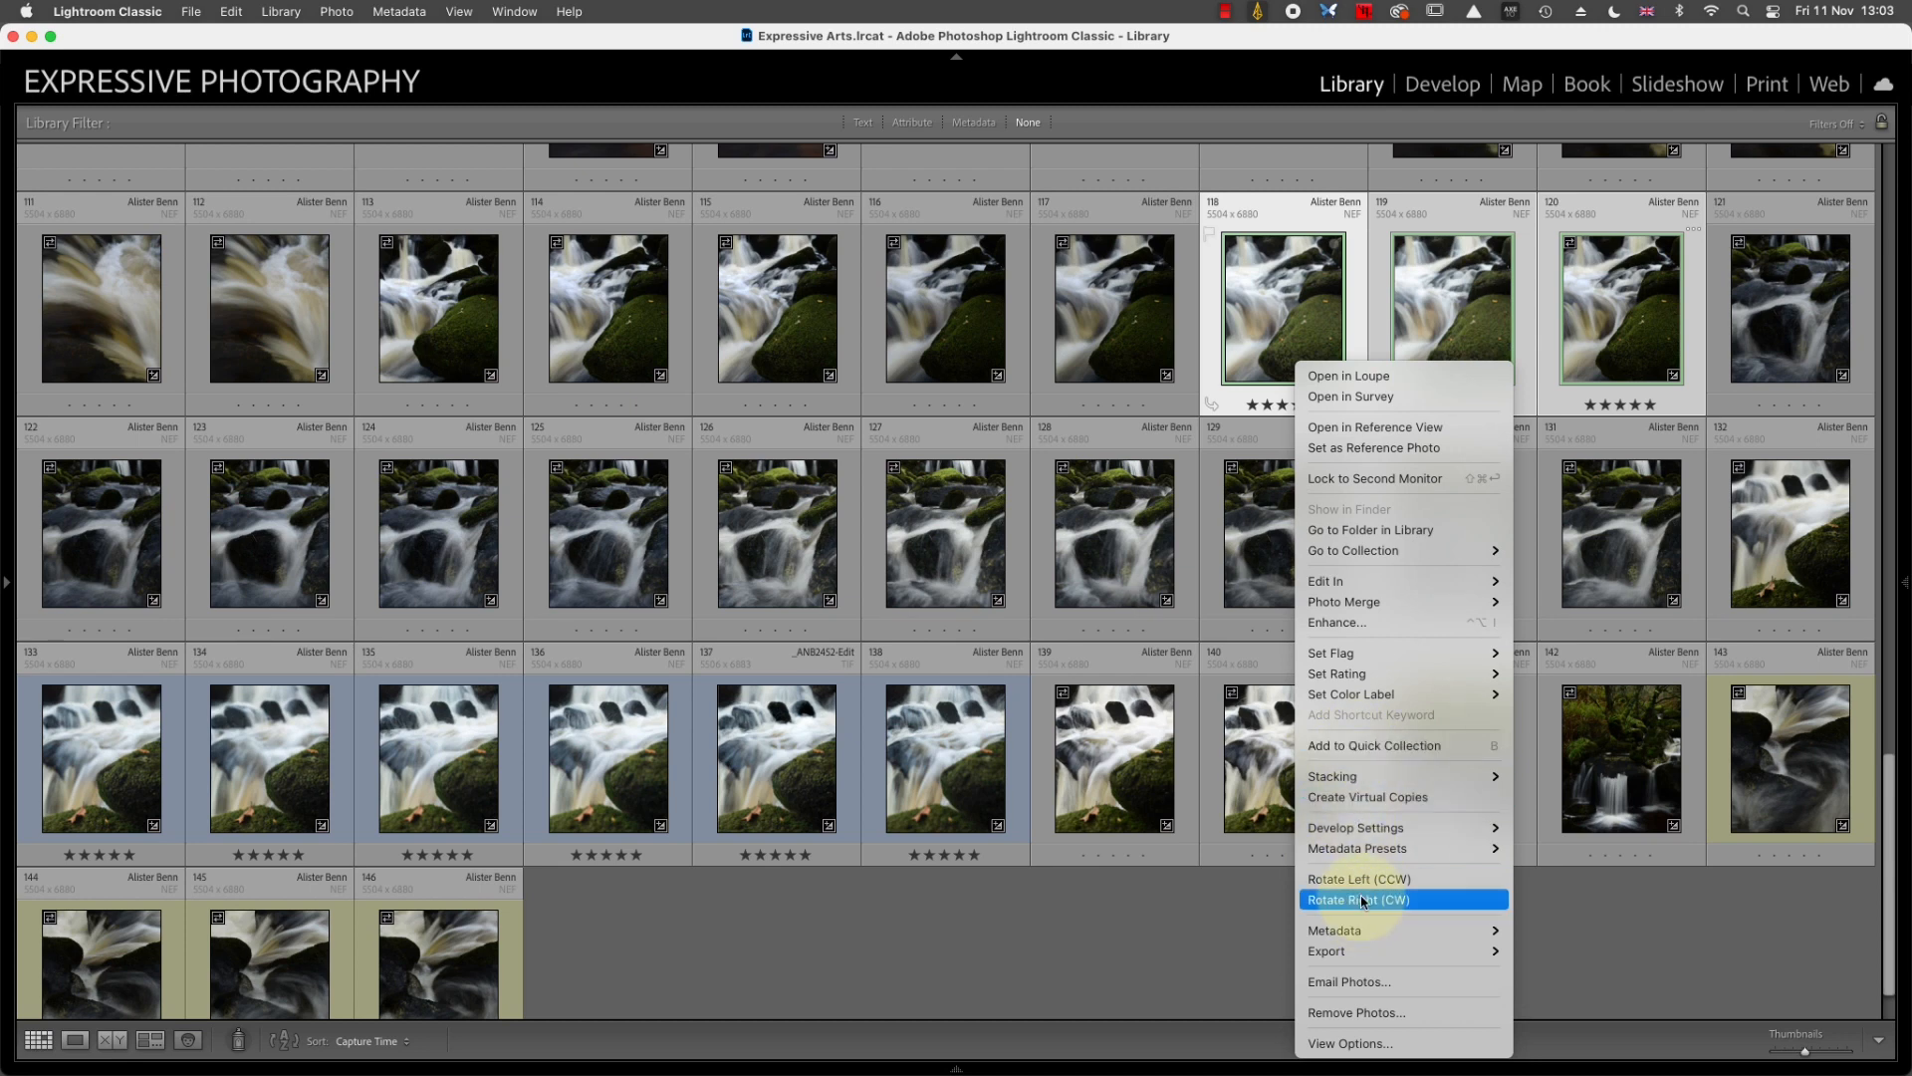
Open the three selected photos as layers in Photoshop and select the top layer, _ANB2437.NEF.
{"action": "mouse_move", "coordinate": [1359, 586]}
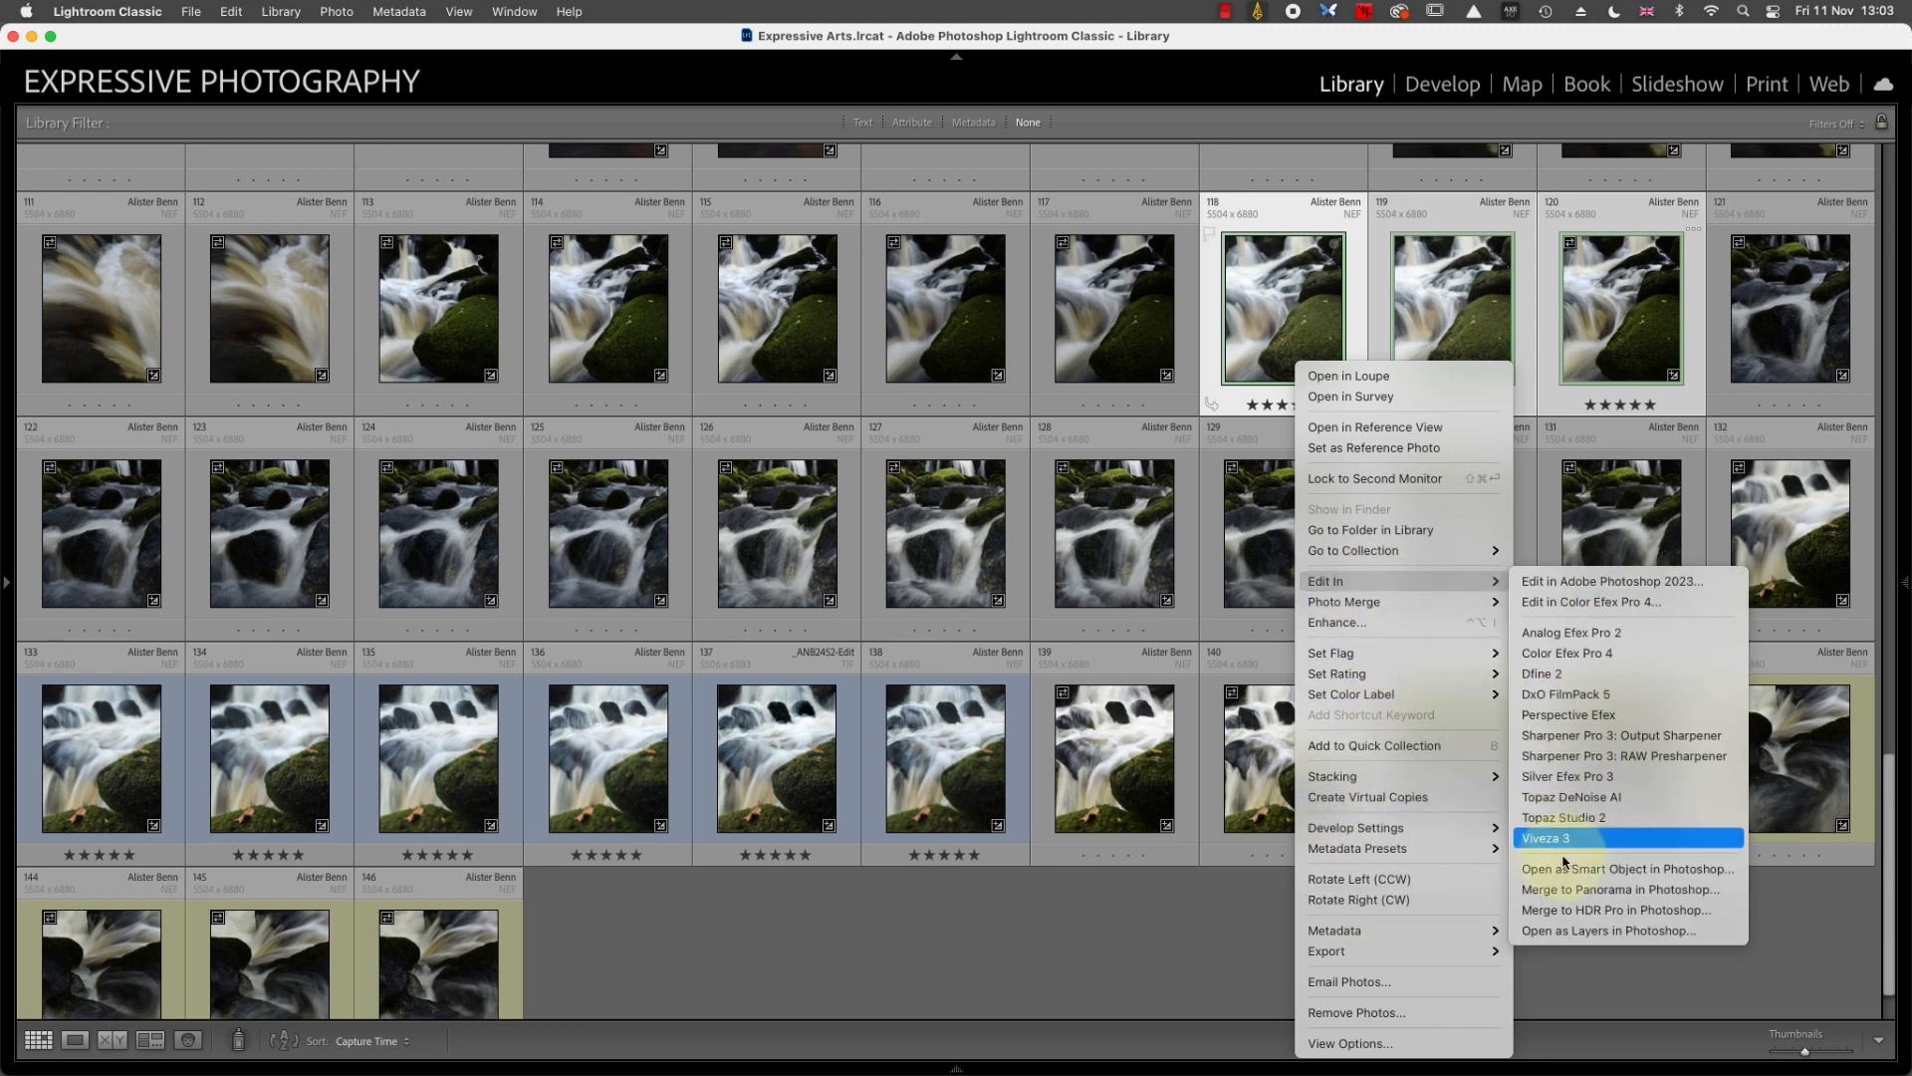
{"action": "left_click", "coordinate": [1567, 932]}
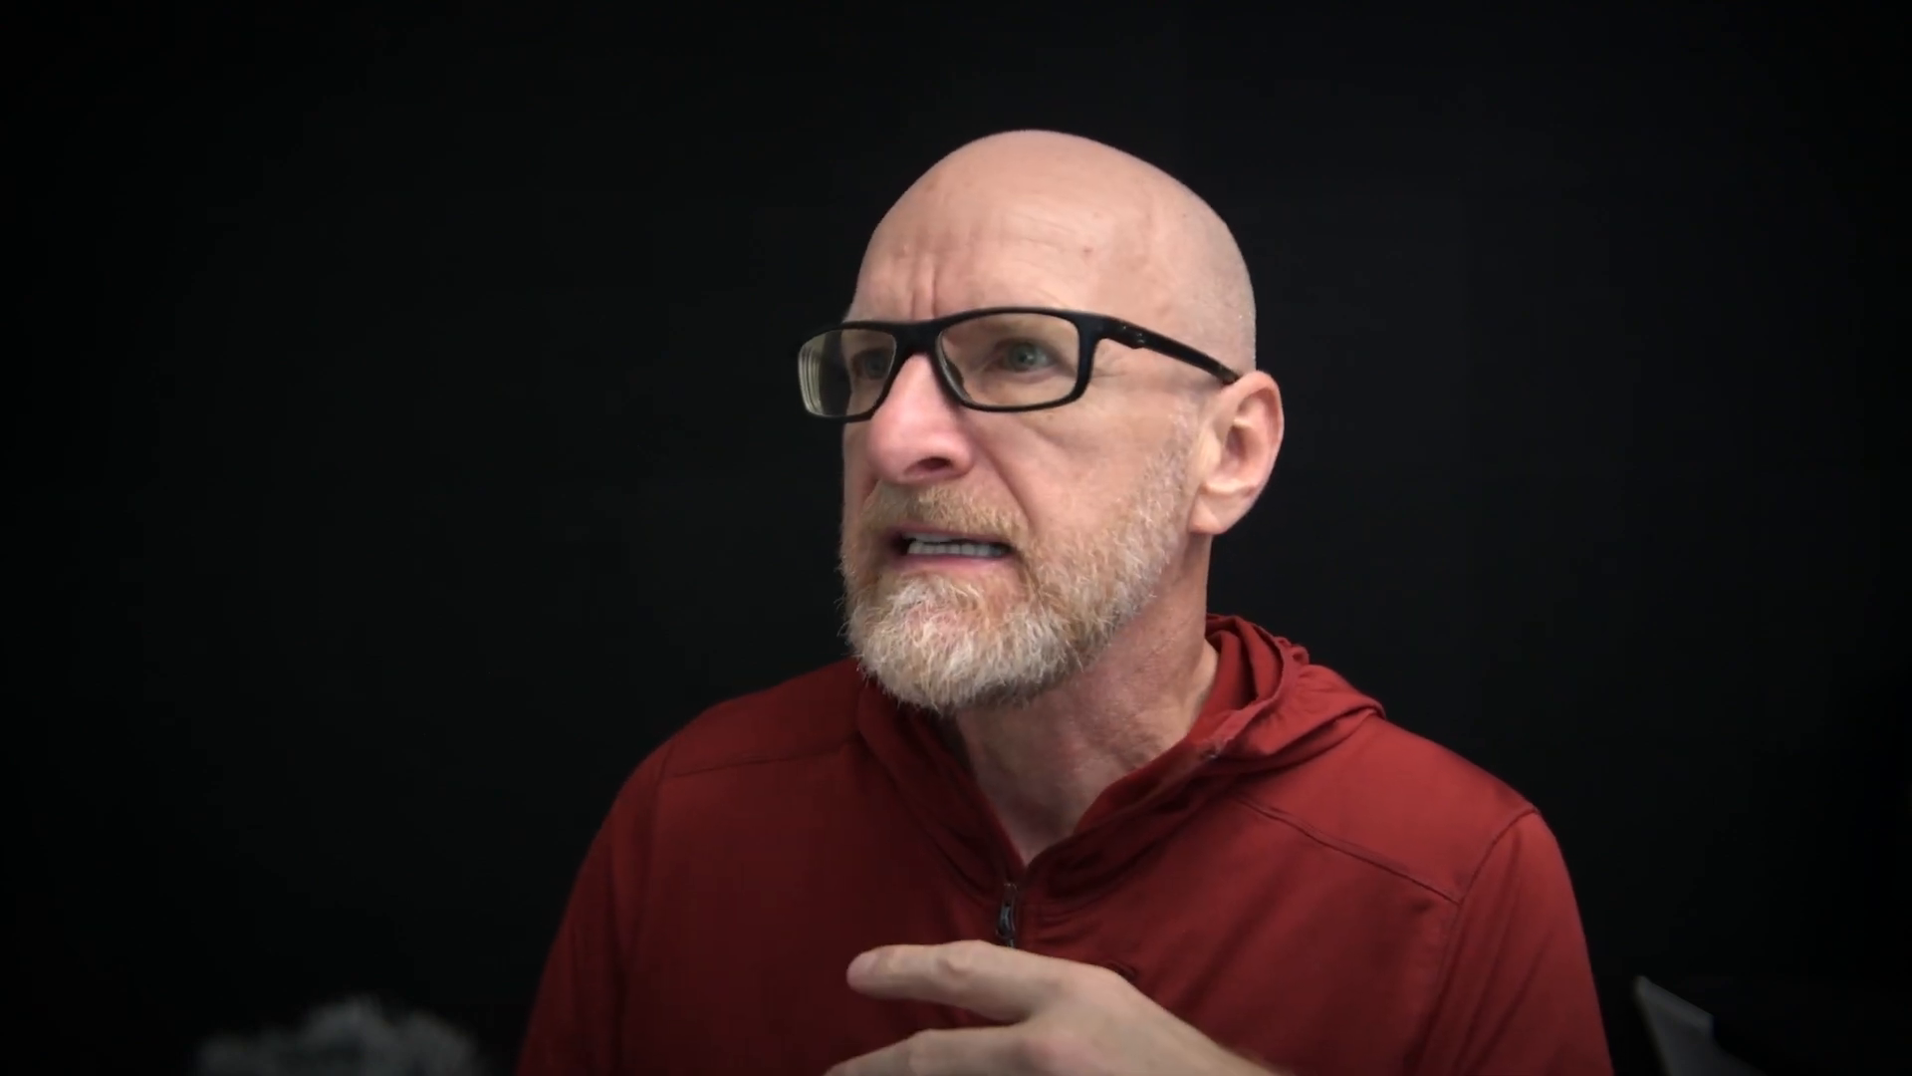
{"action": "left_click", "coordinate": [1455, 602]}
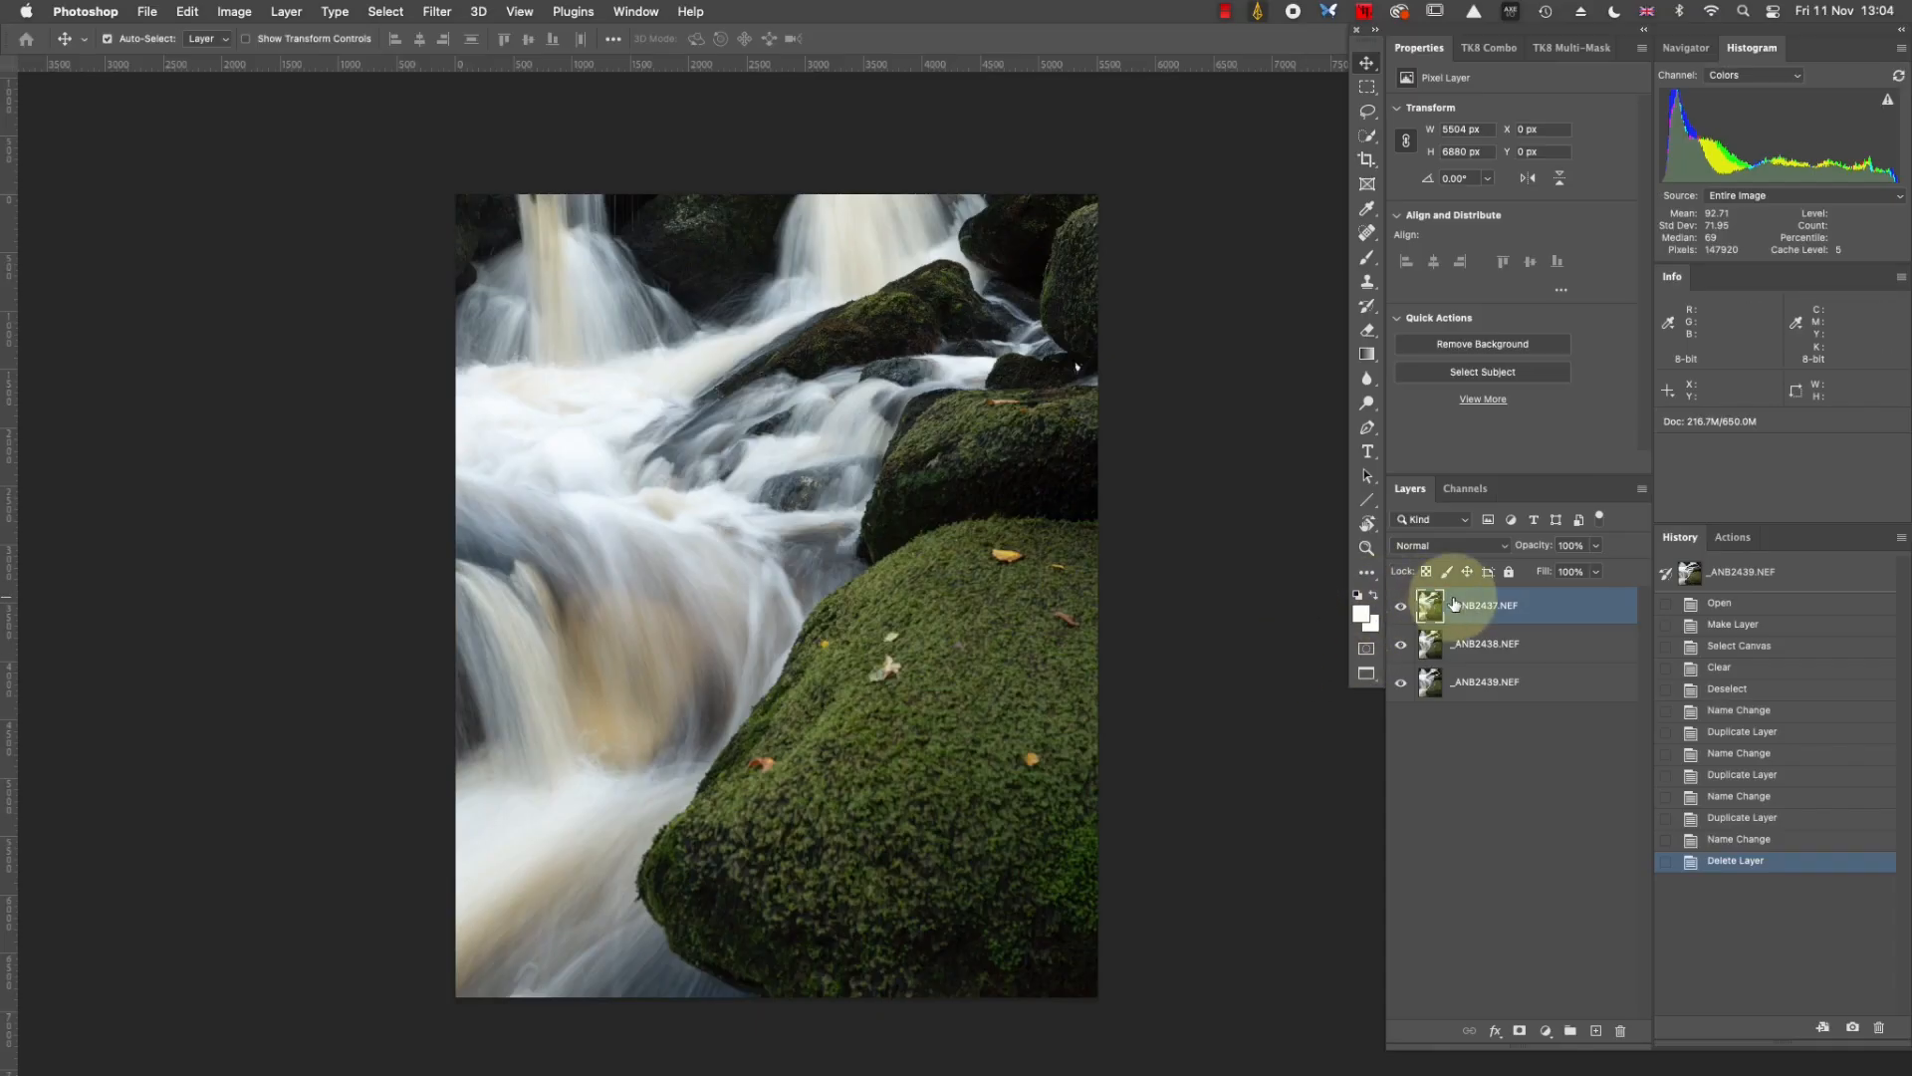
Hide the two upper layers, check the focus of the bottom layer _ANB2439.NEF, and rename it front.
{"action": "left_click", "coordinate": [1402, 607]}
{"action": "left_click", "coordinate": [1400, 644]}
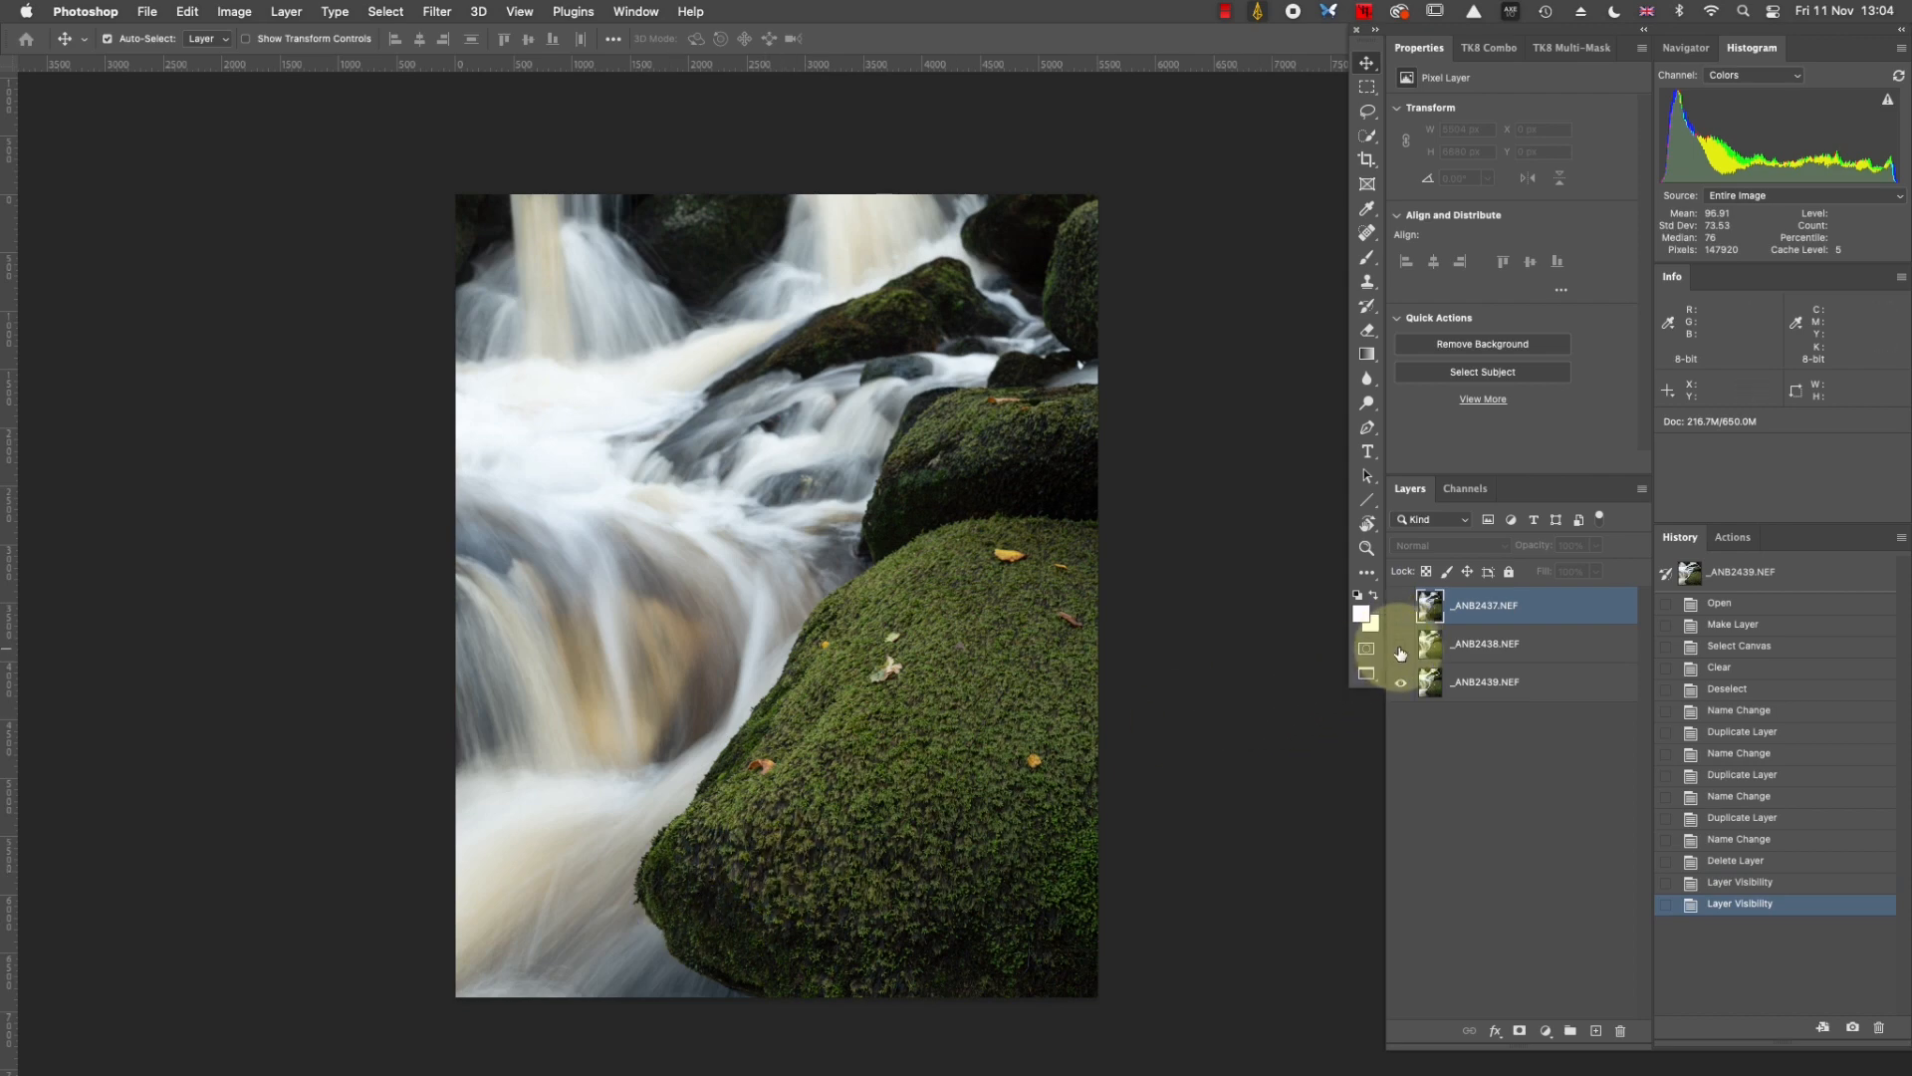
{"action": "key", "text": "super+plus"}
{"action": "key", "text": "super+plus"}
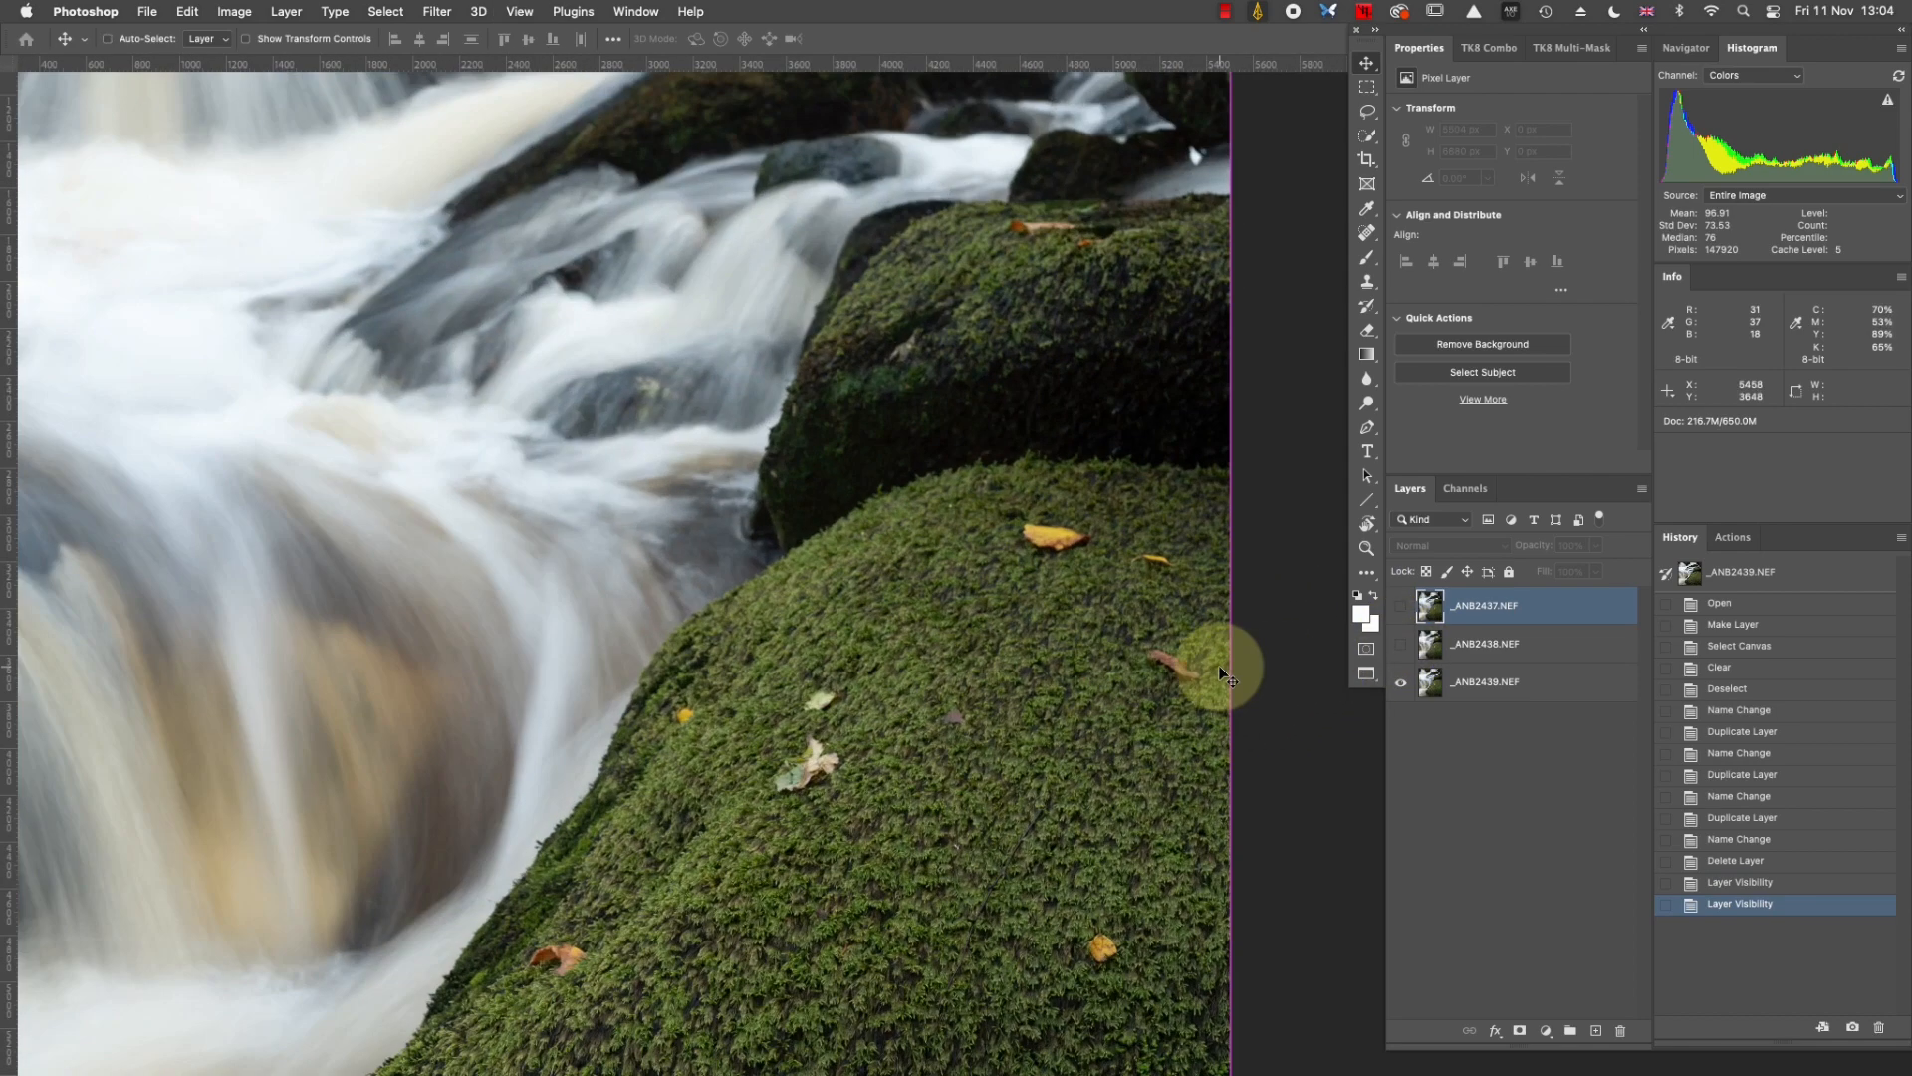
{"action": "left_click_drag", "start_coordinate": [846, 736], "coordinate": [1008, 467]}
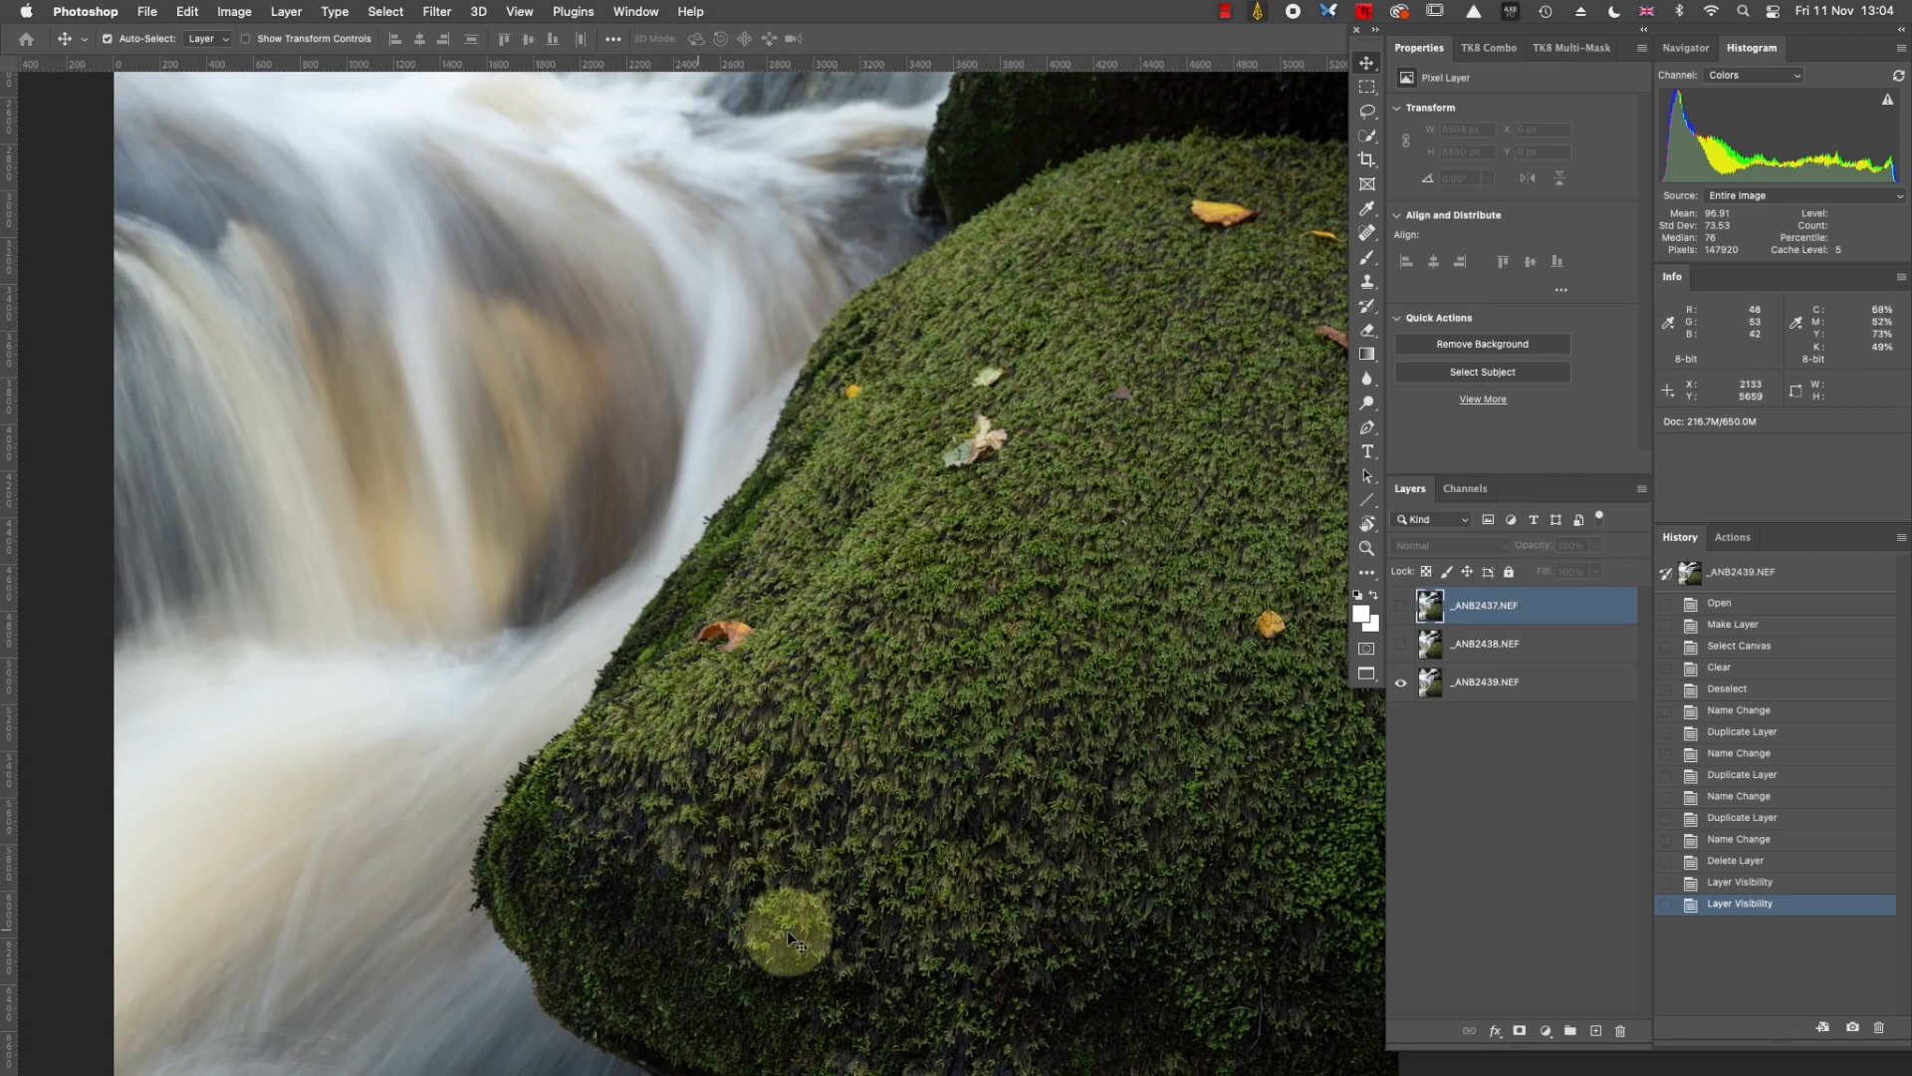
{"action": "left_click_drag", "start_coordinate": [891, 456], "coordinate": [802, 880]}
{"action": "left_click_drag", "start_coordinate": [919, 640], "coordinate": [896, 936]}
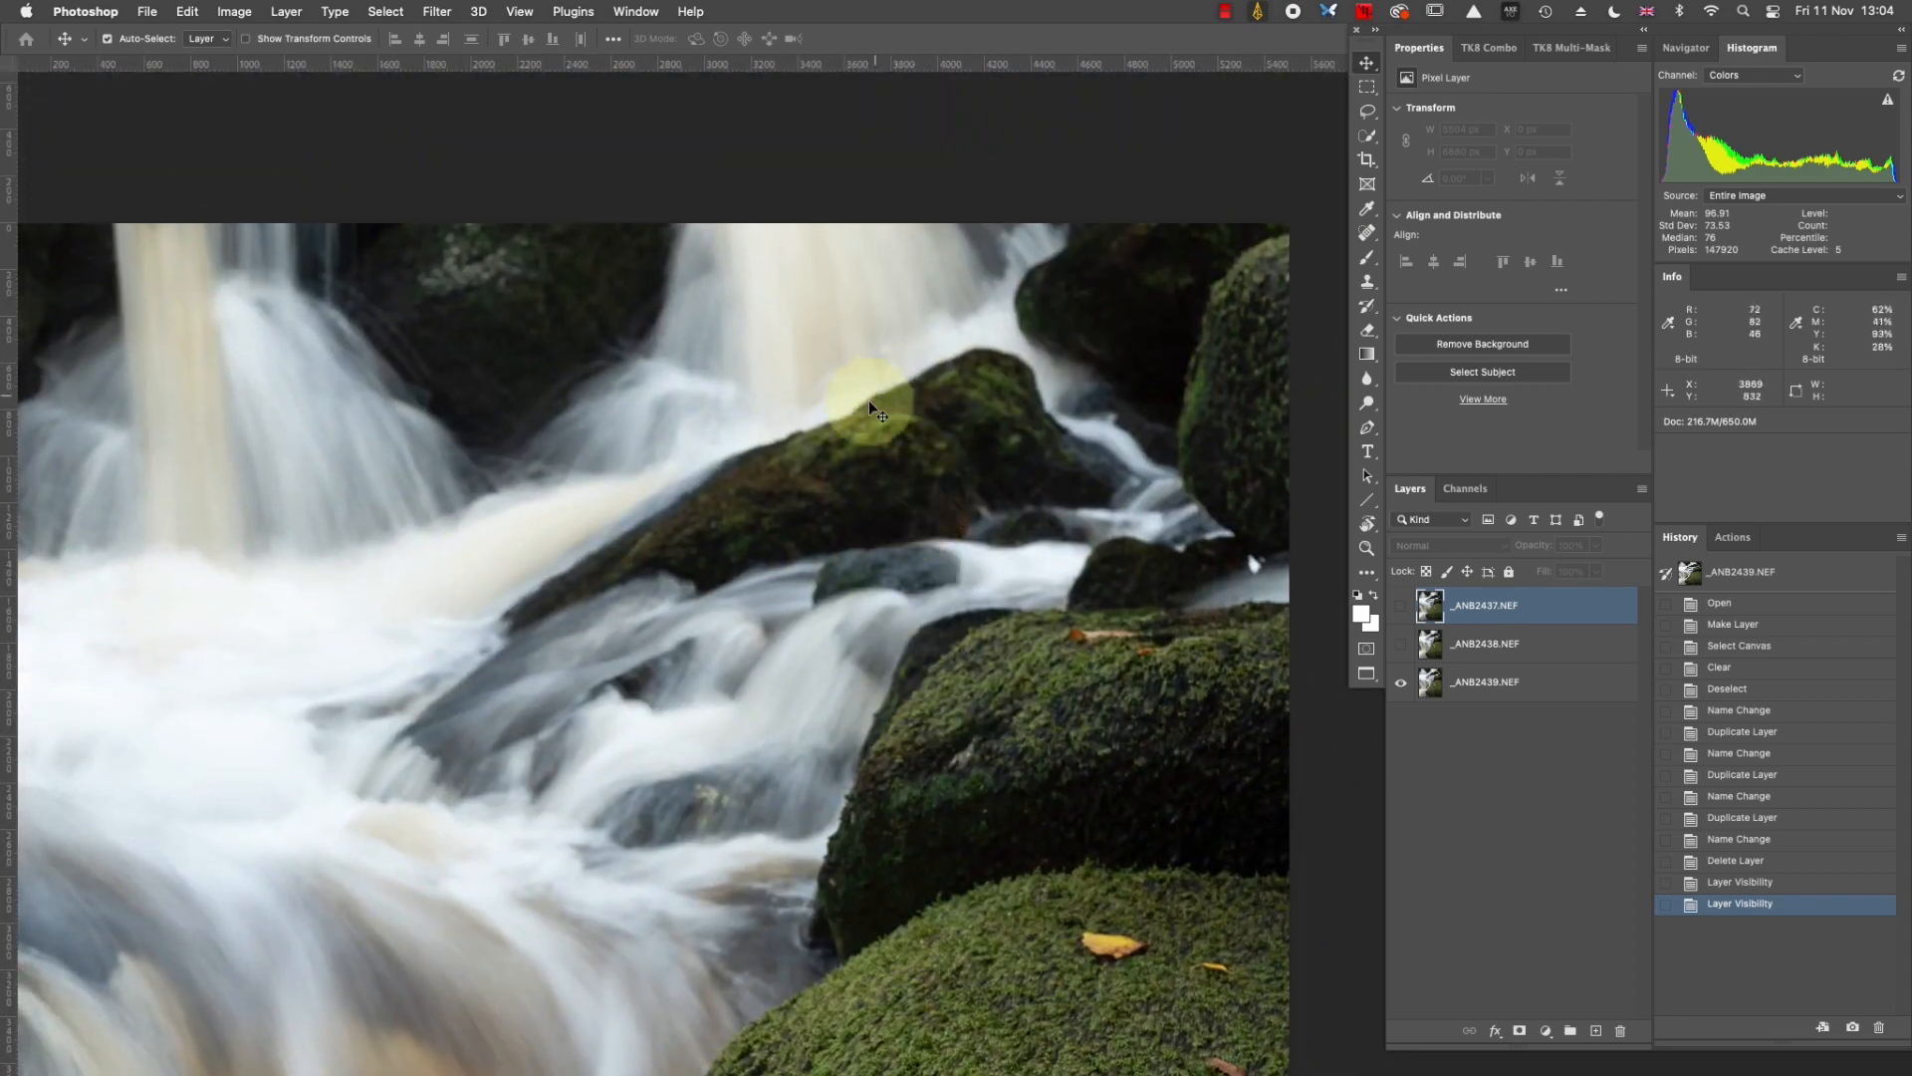
{"action": "key", "text": "super+plus"}
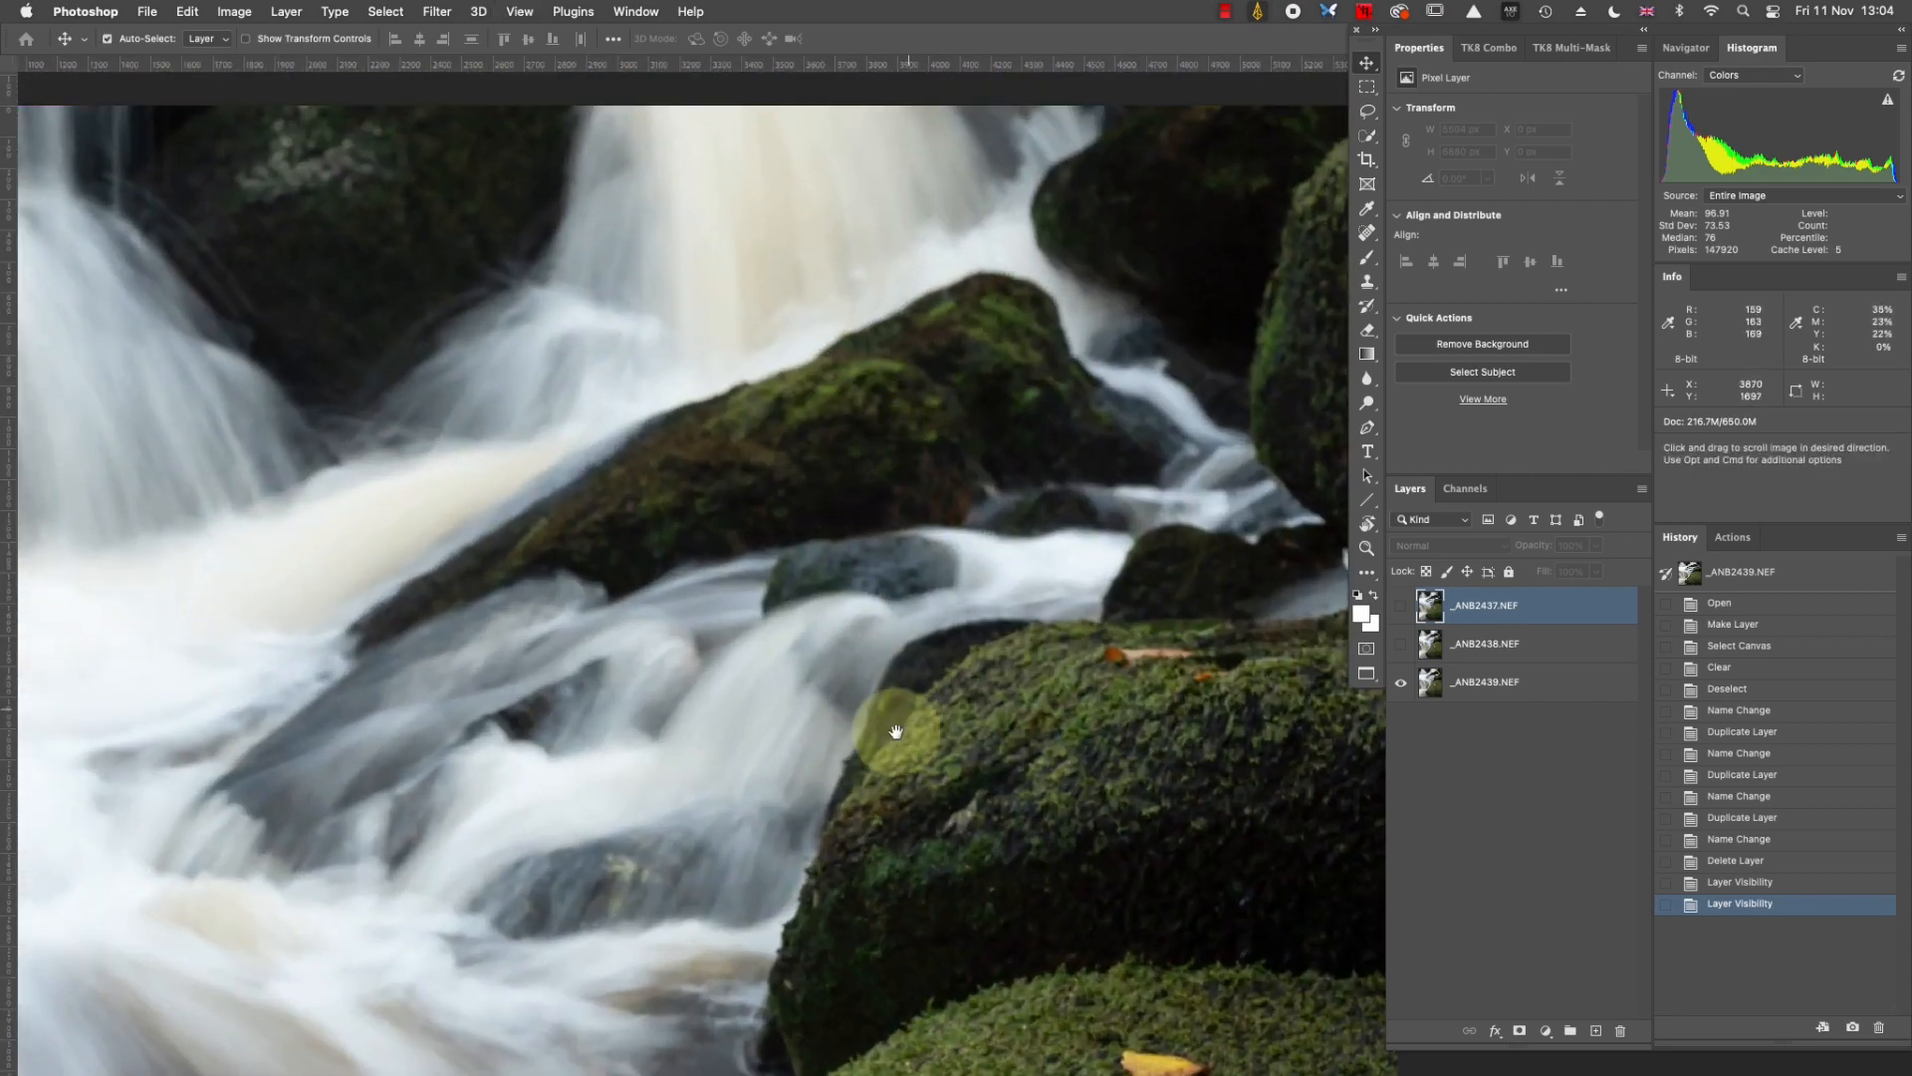
{"action": "left_click_drag", "start_coordinate": [904, 723], "coordinate": [914, 425]}
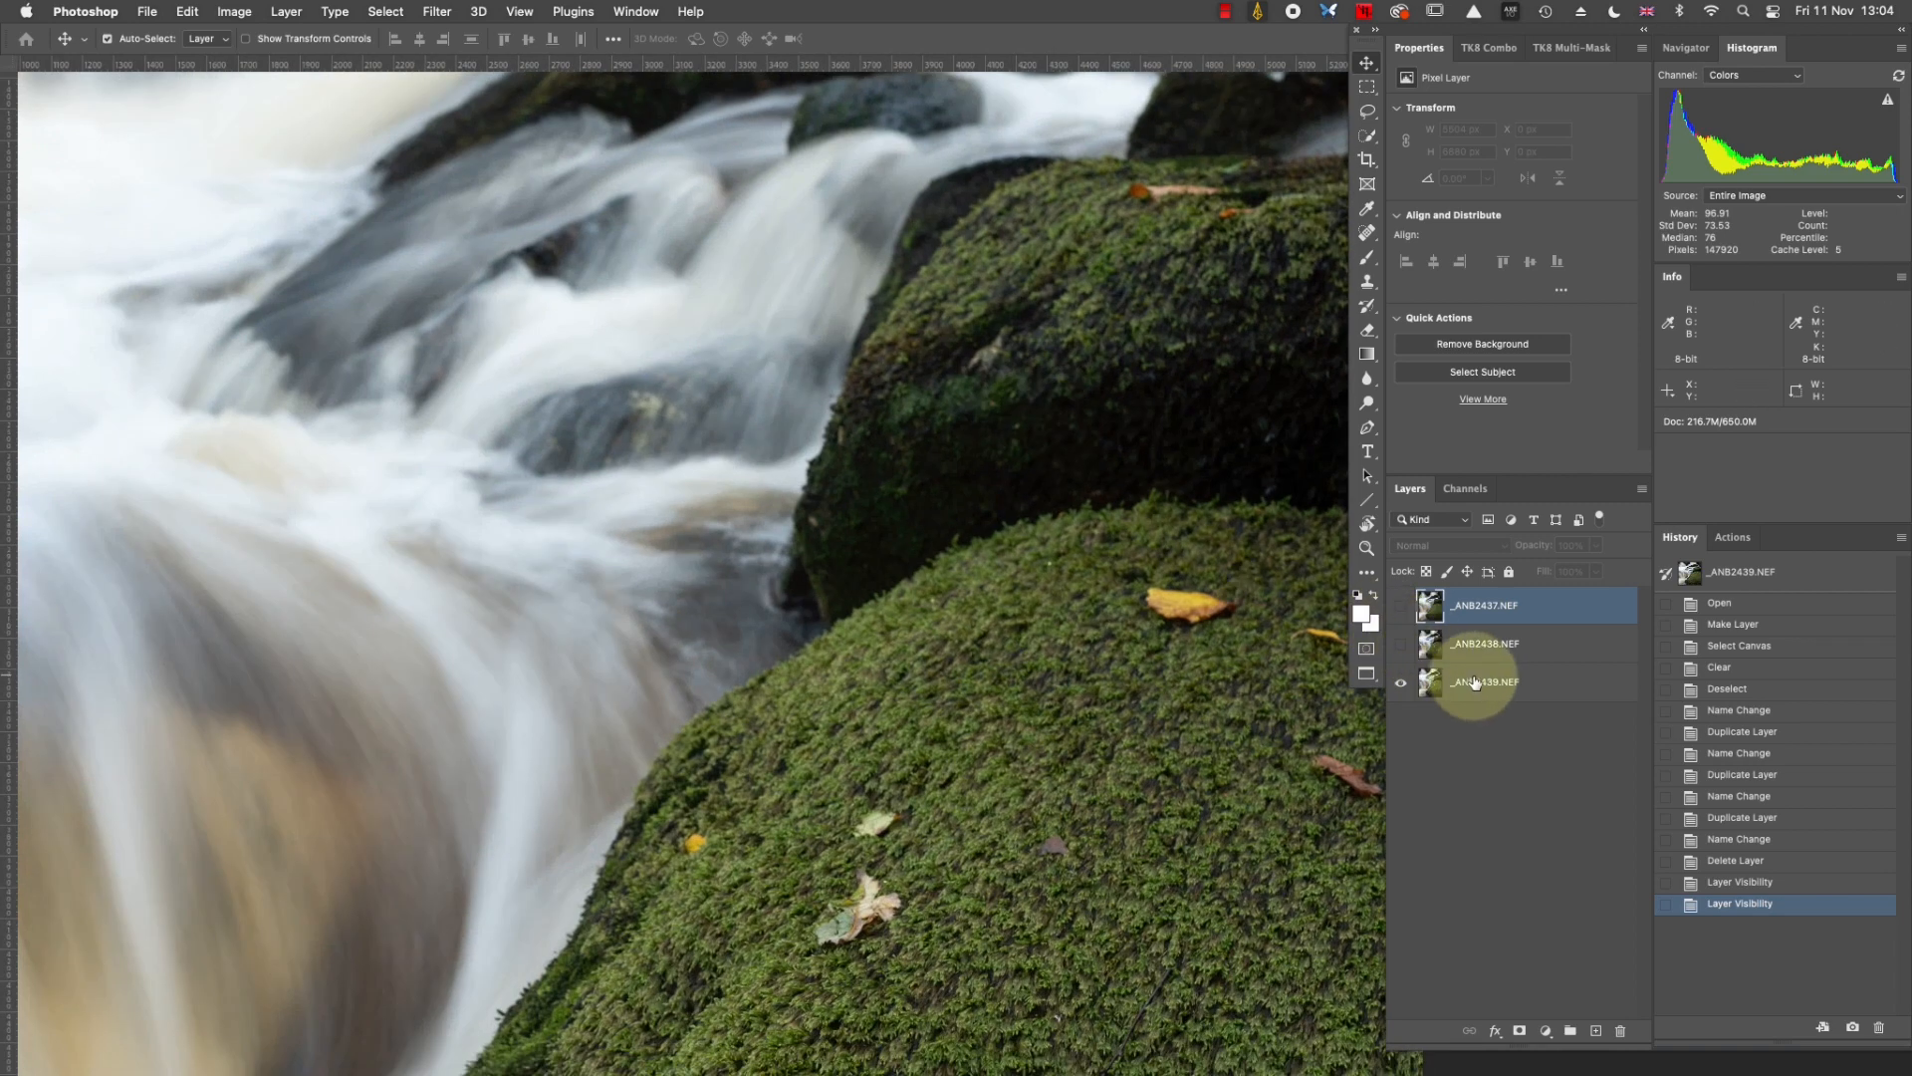
{"action": "double_click", "coordinate": [1477, 682]}
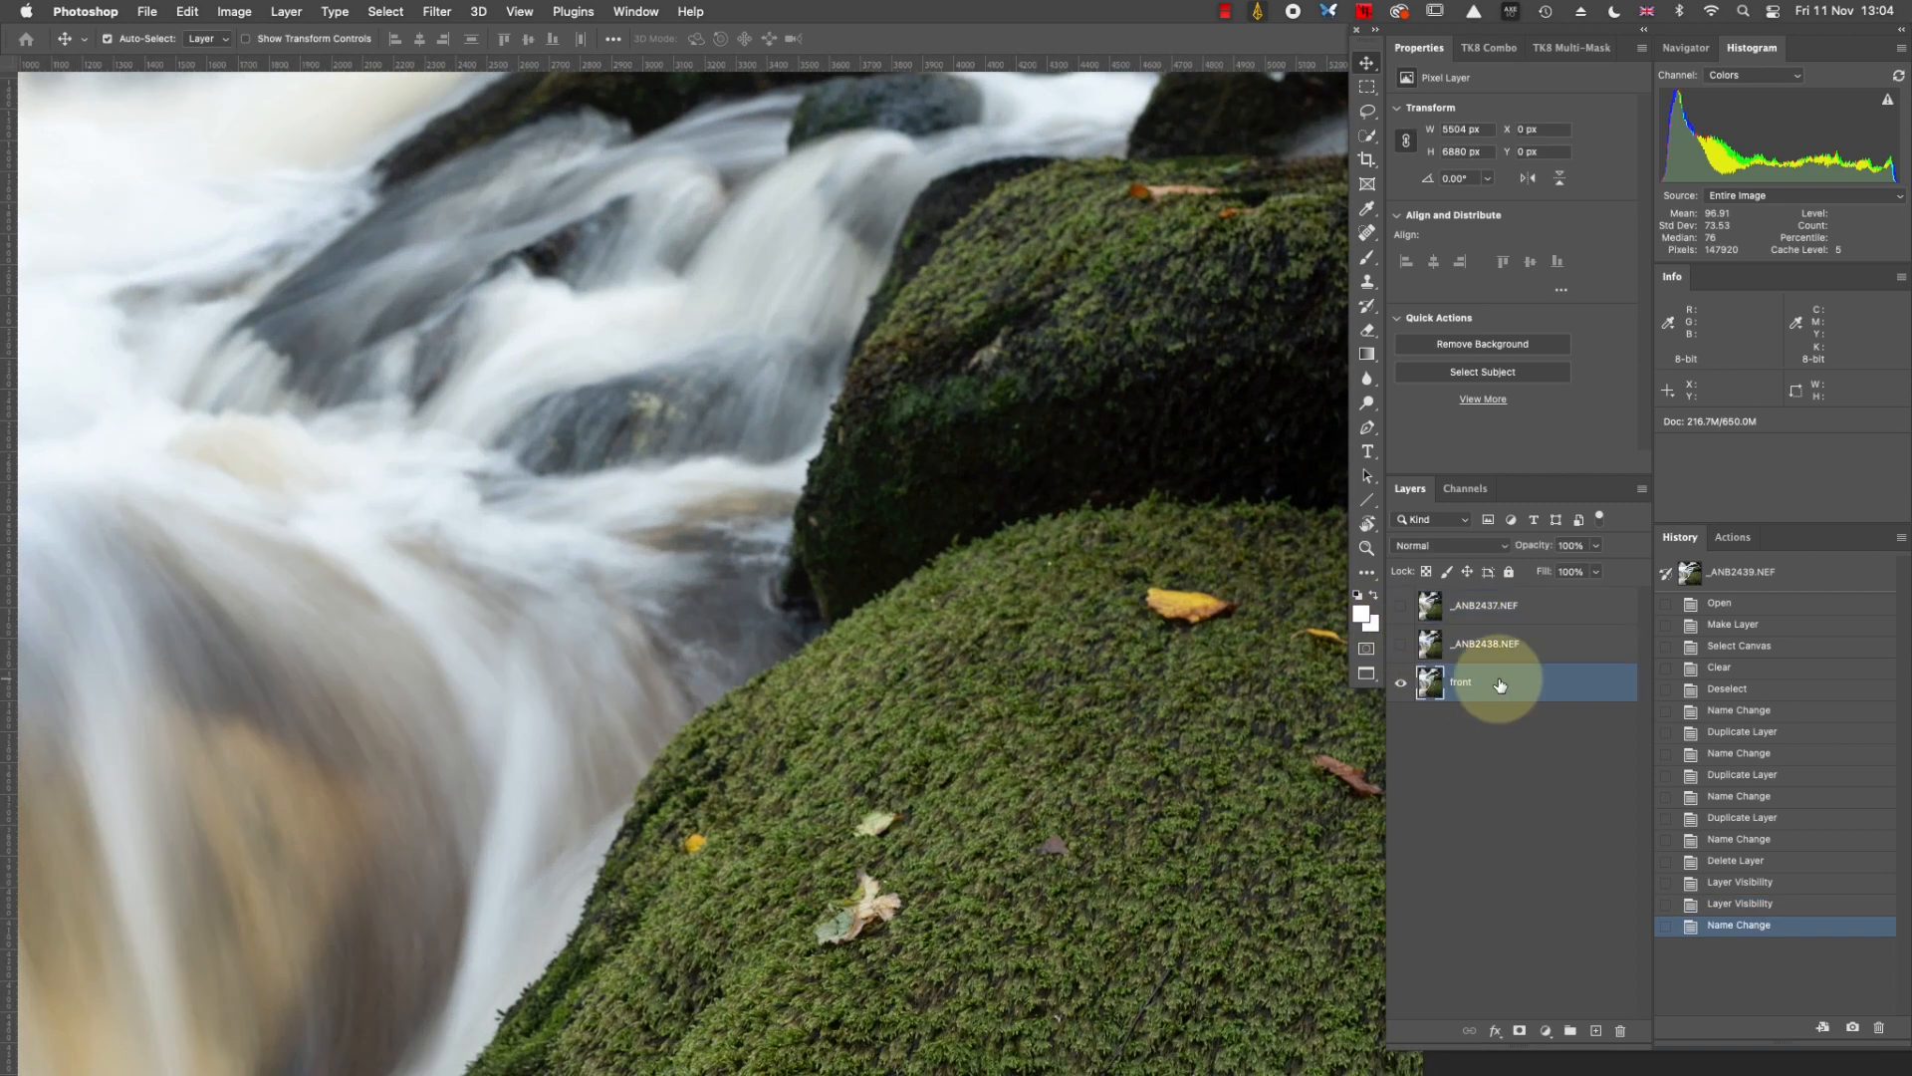
Show the two upper layers again, renaming _ANB2438.NEF as middle and _ANB2437.NEF as back.
{"action": "left_click", "coordinate": [1401, 648]}
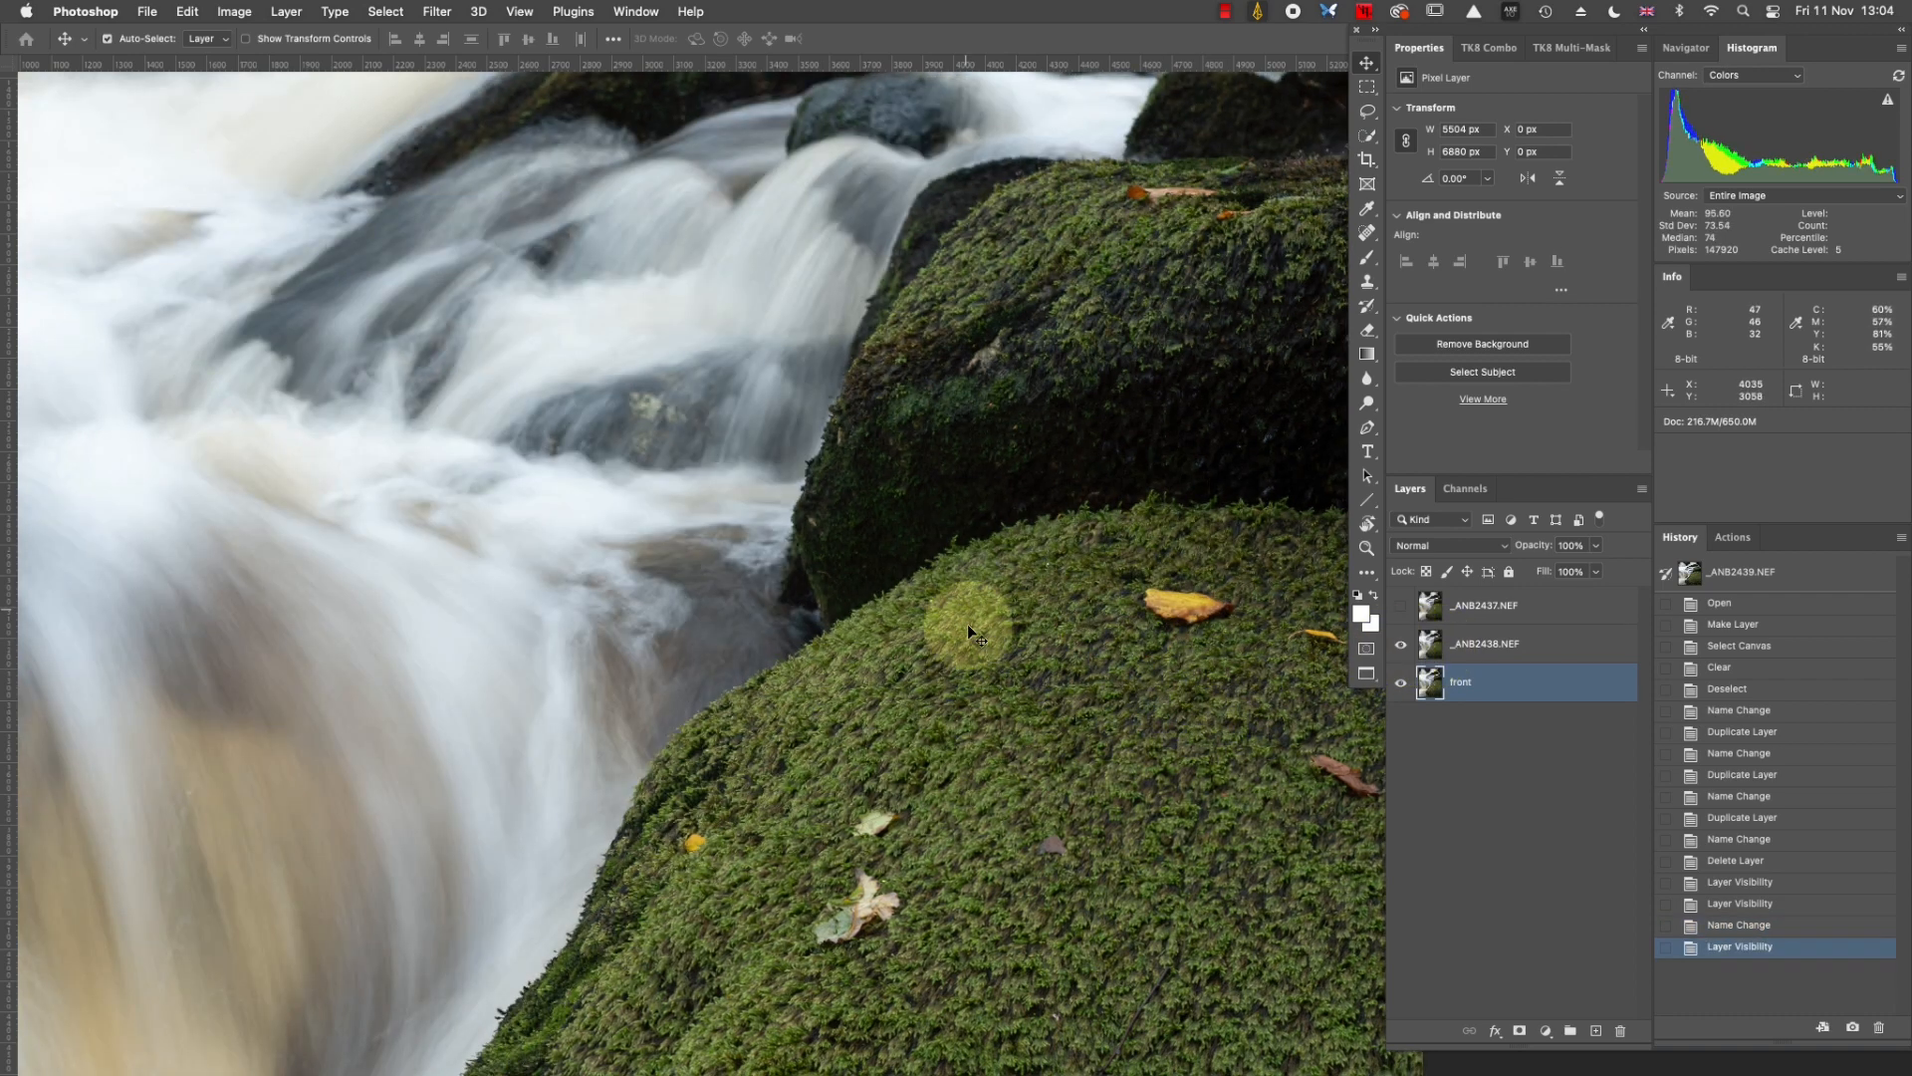
{"action": "double_click", "coordinate": [1479, 642]}
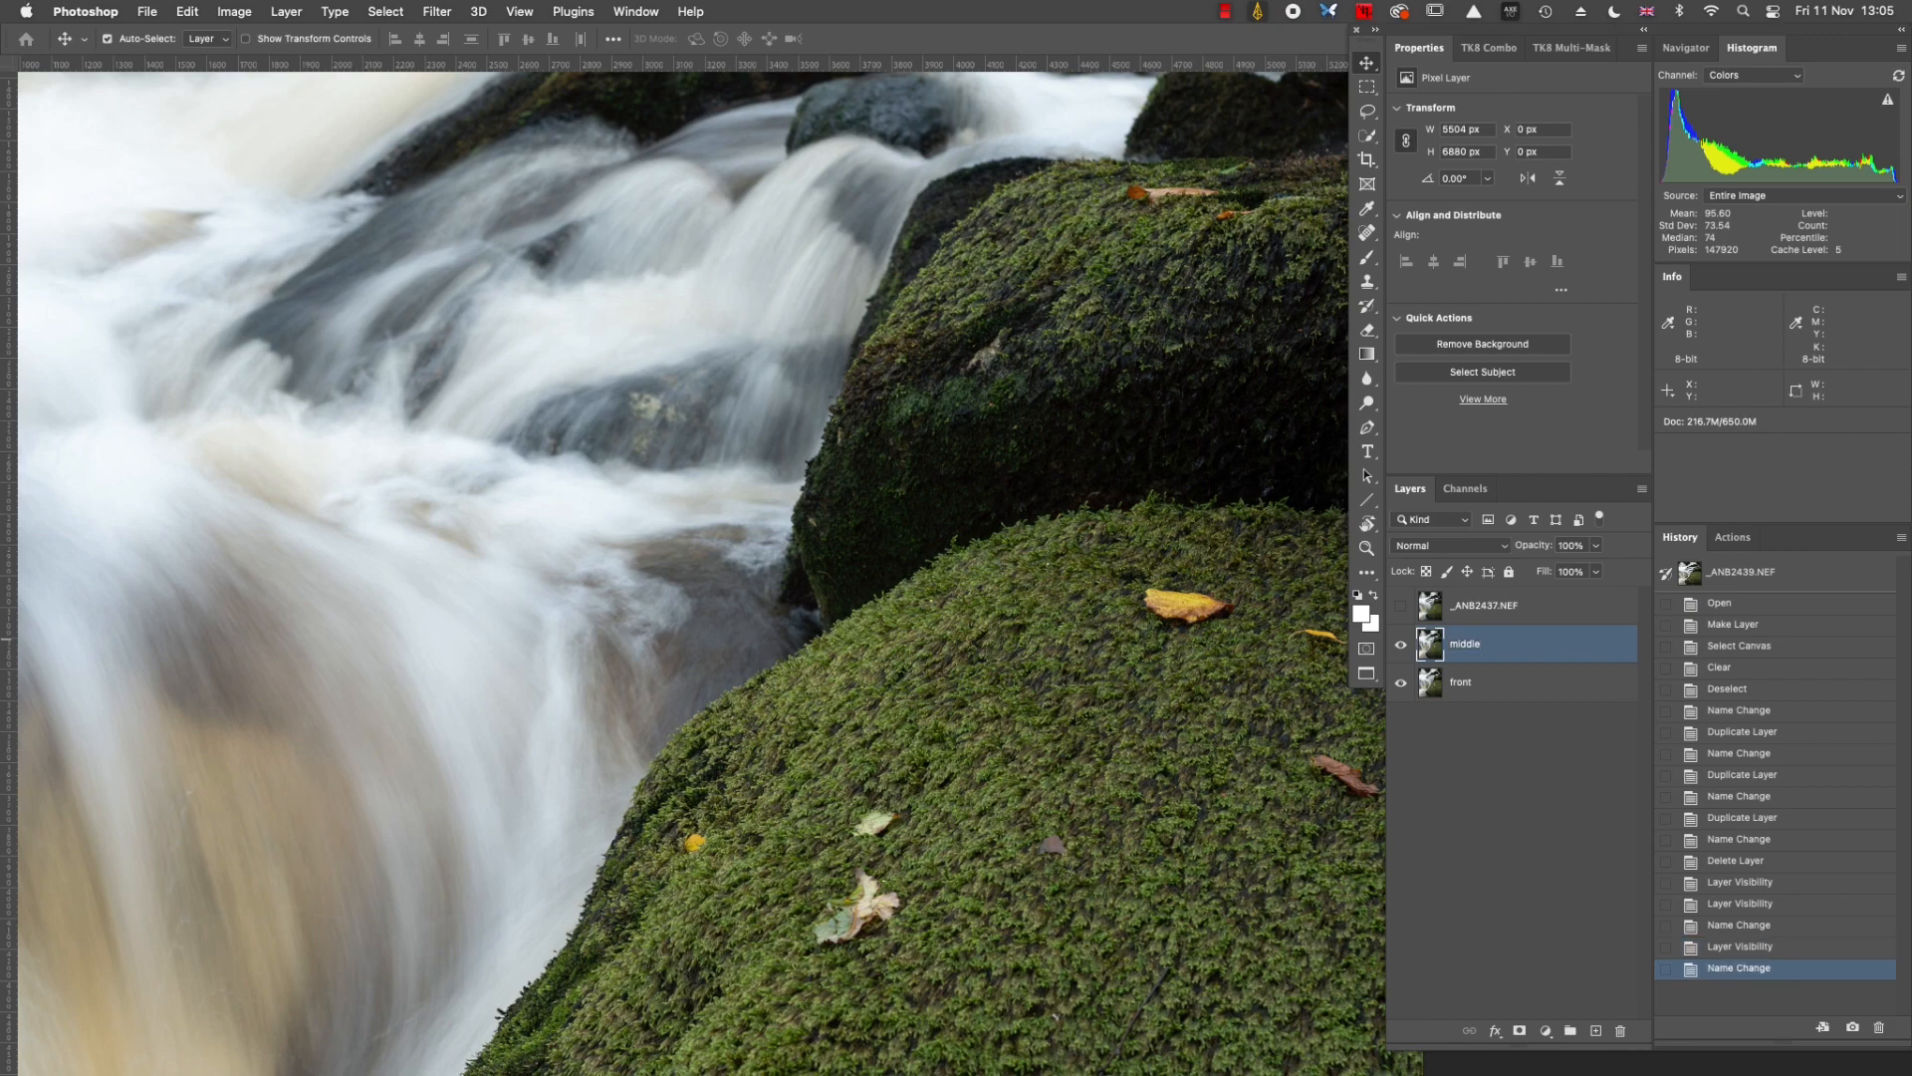
{"action": "left_click", "coordinate": [1402, 607]}
{"action": "left_click_drag", "start_coordinate": [888, 426], "coordinate": [816, 638]}
{"action": "left_click_drag", "start_coordinate": [1050, 379], "coordinate": [947, 555]}
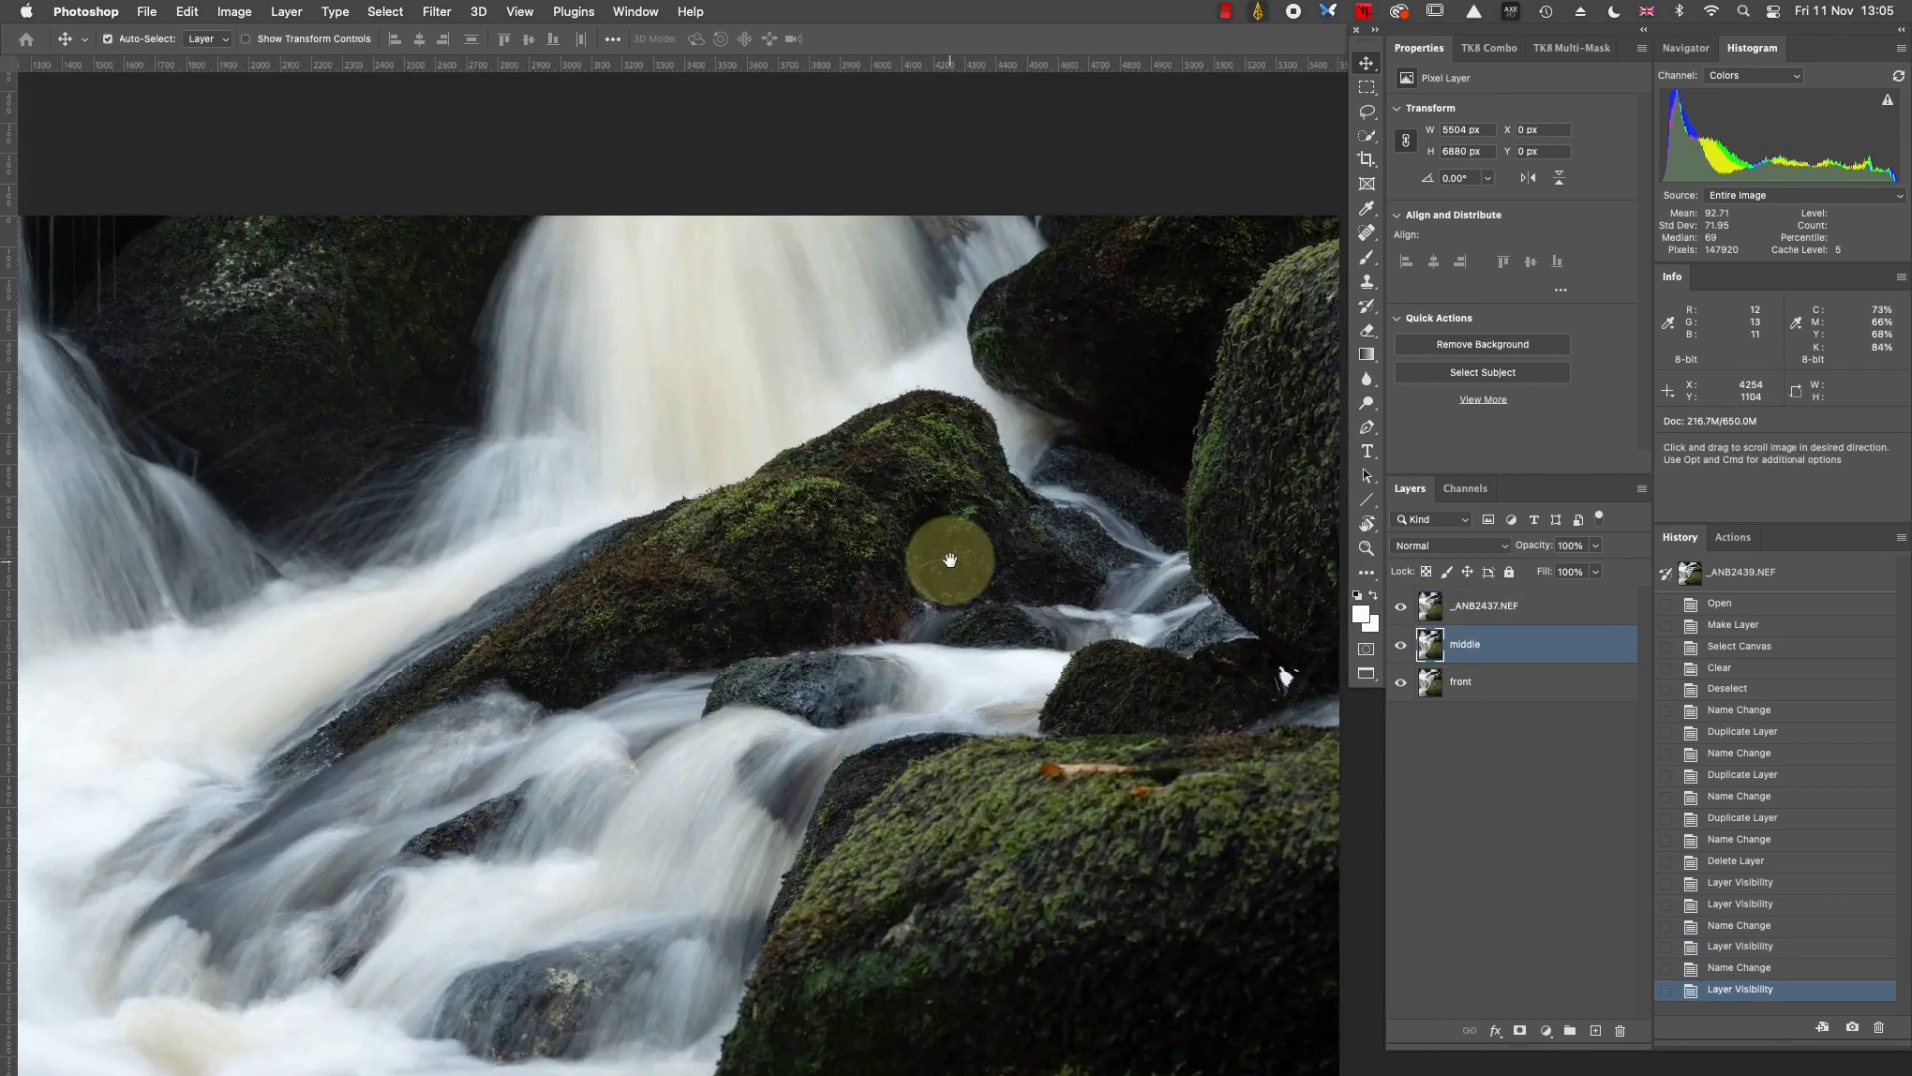
{"action": "double_click", "coordinate": [1489, 605]}
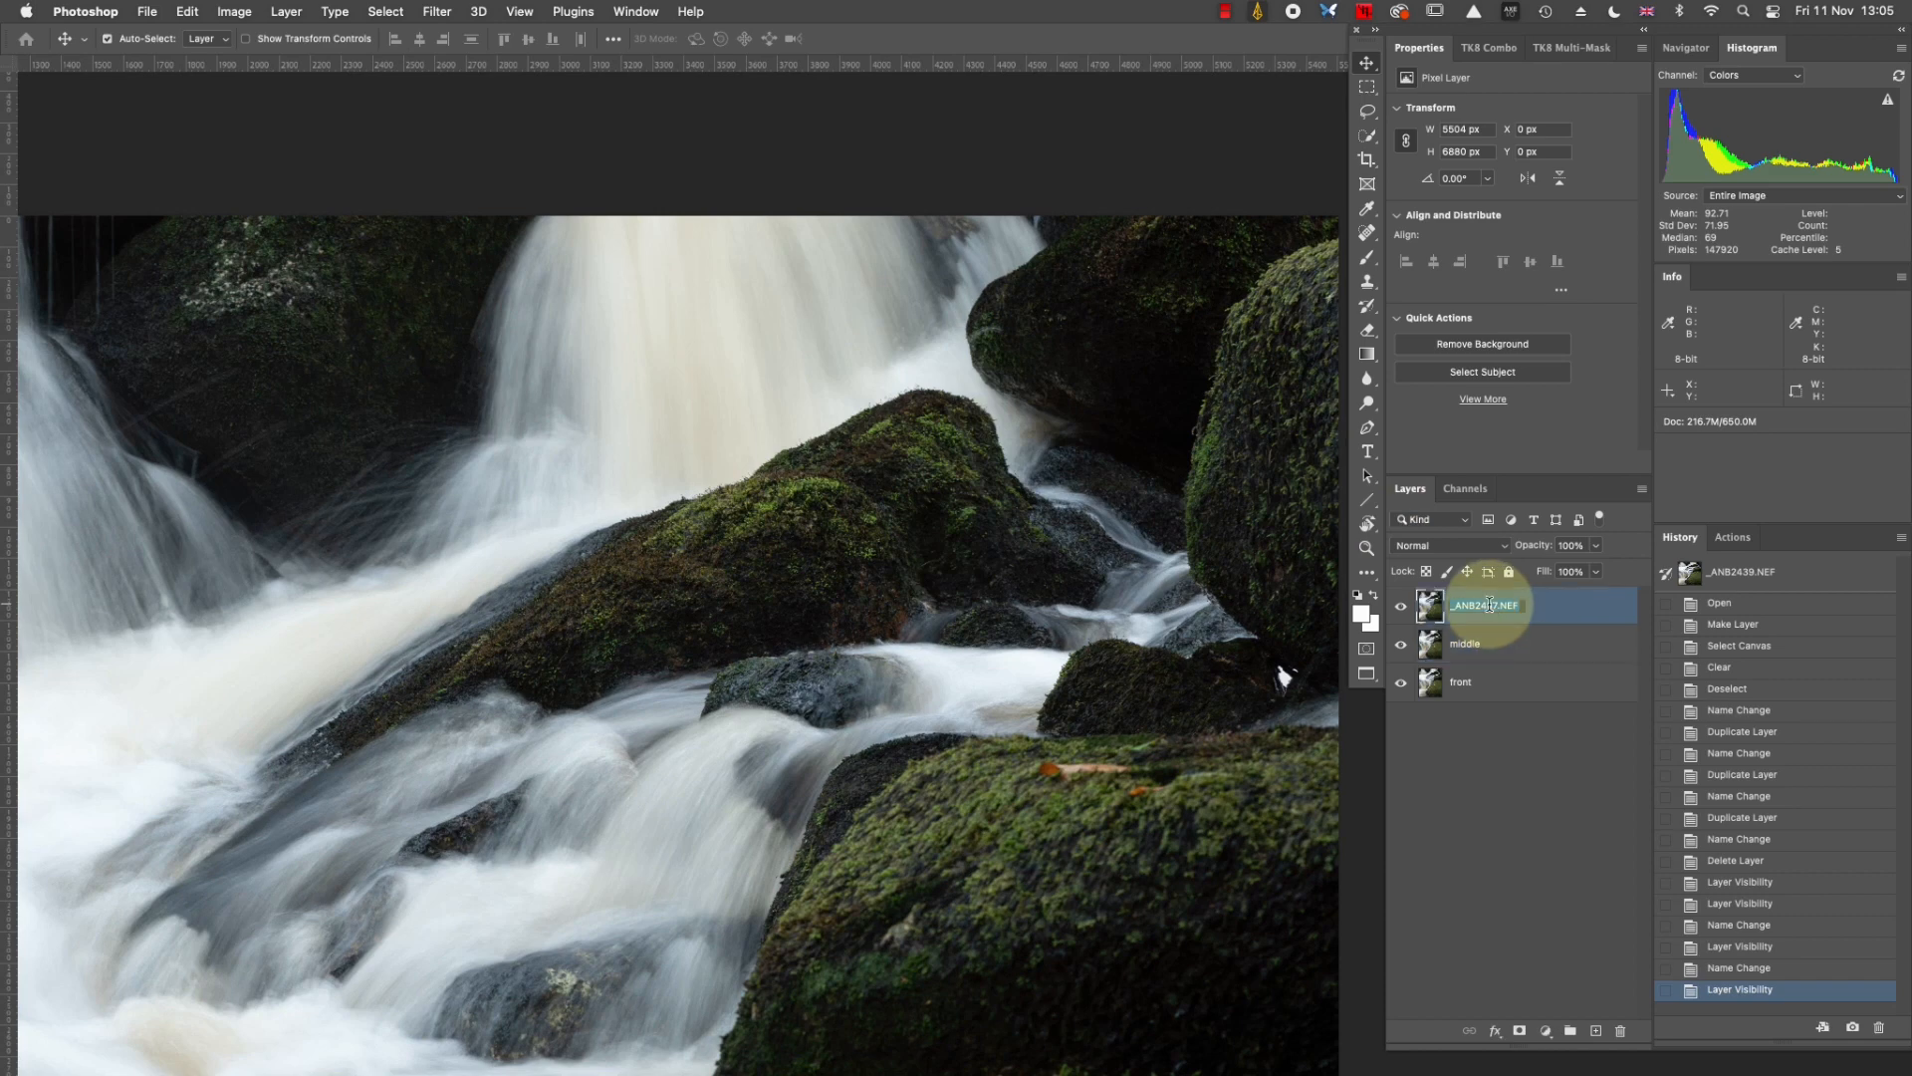
{"action": "key", "text": "Return"}
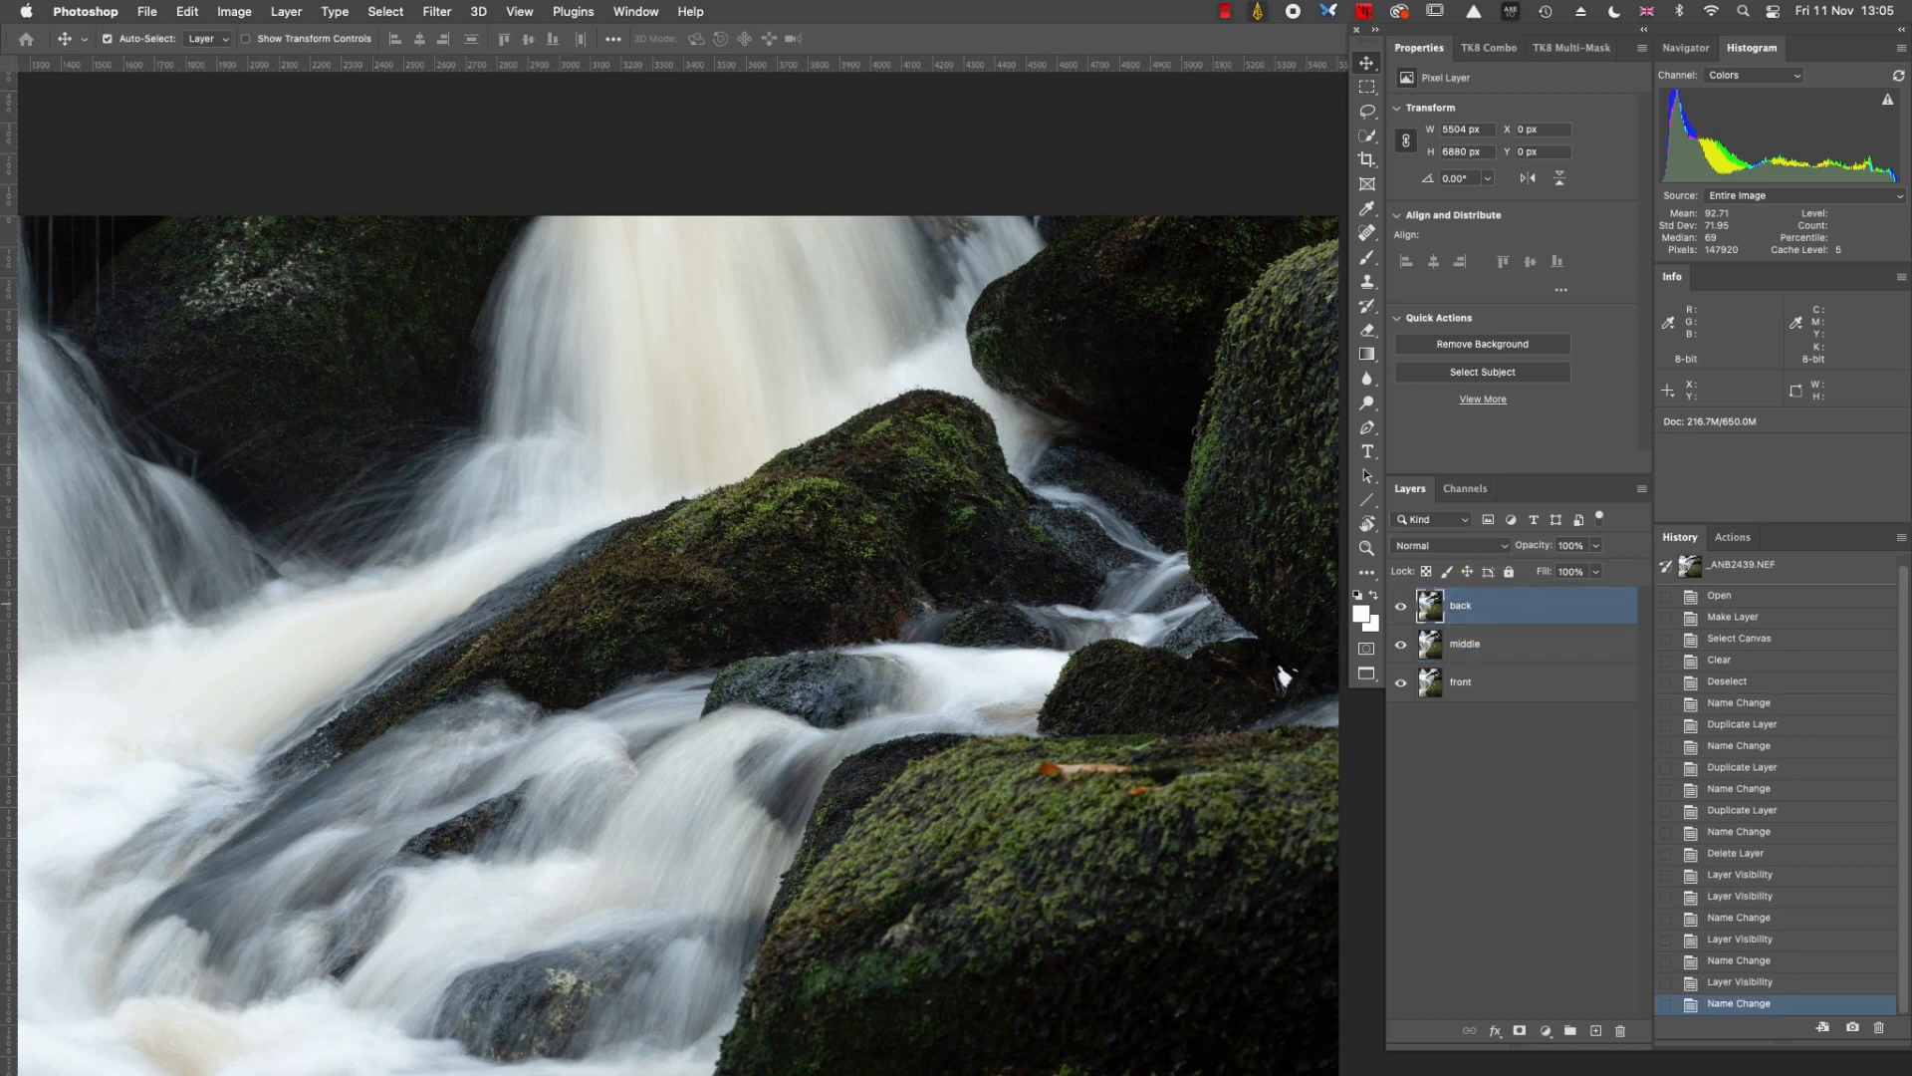
Select the back, middle and front layers together and auto-align them.
{"action": "key", "text": "super+minus"}
{"action": "key", "text": "super+minus"}
{"action": "key", "text": "super+minus"}
{"action": "left_click_drag", "start_coordinate": [992, 679], "coordinate": [1012, 415]}
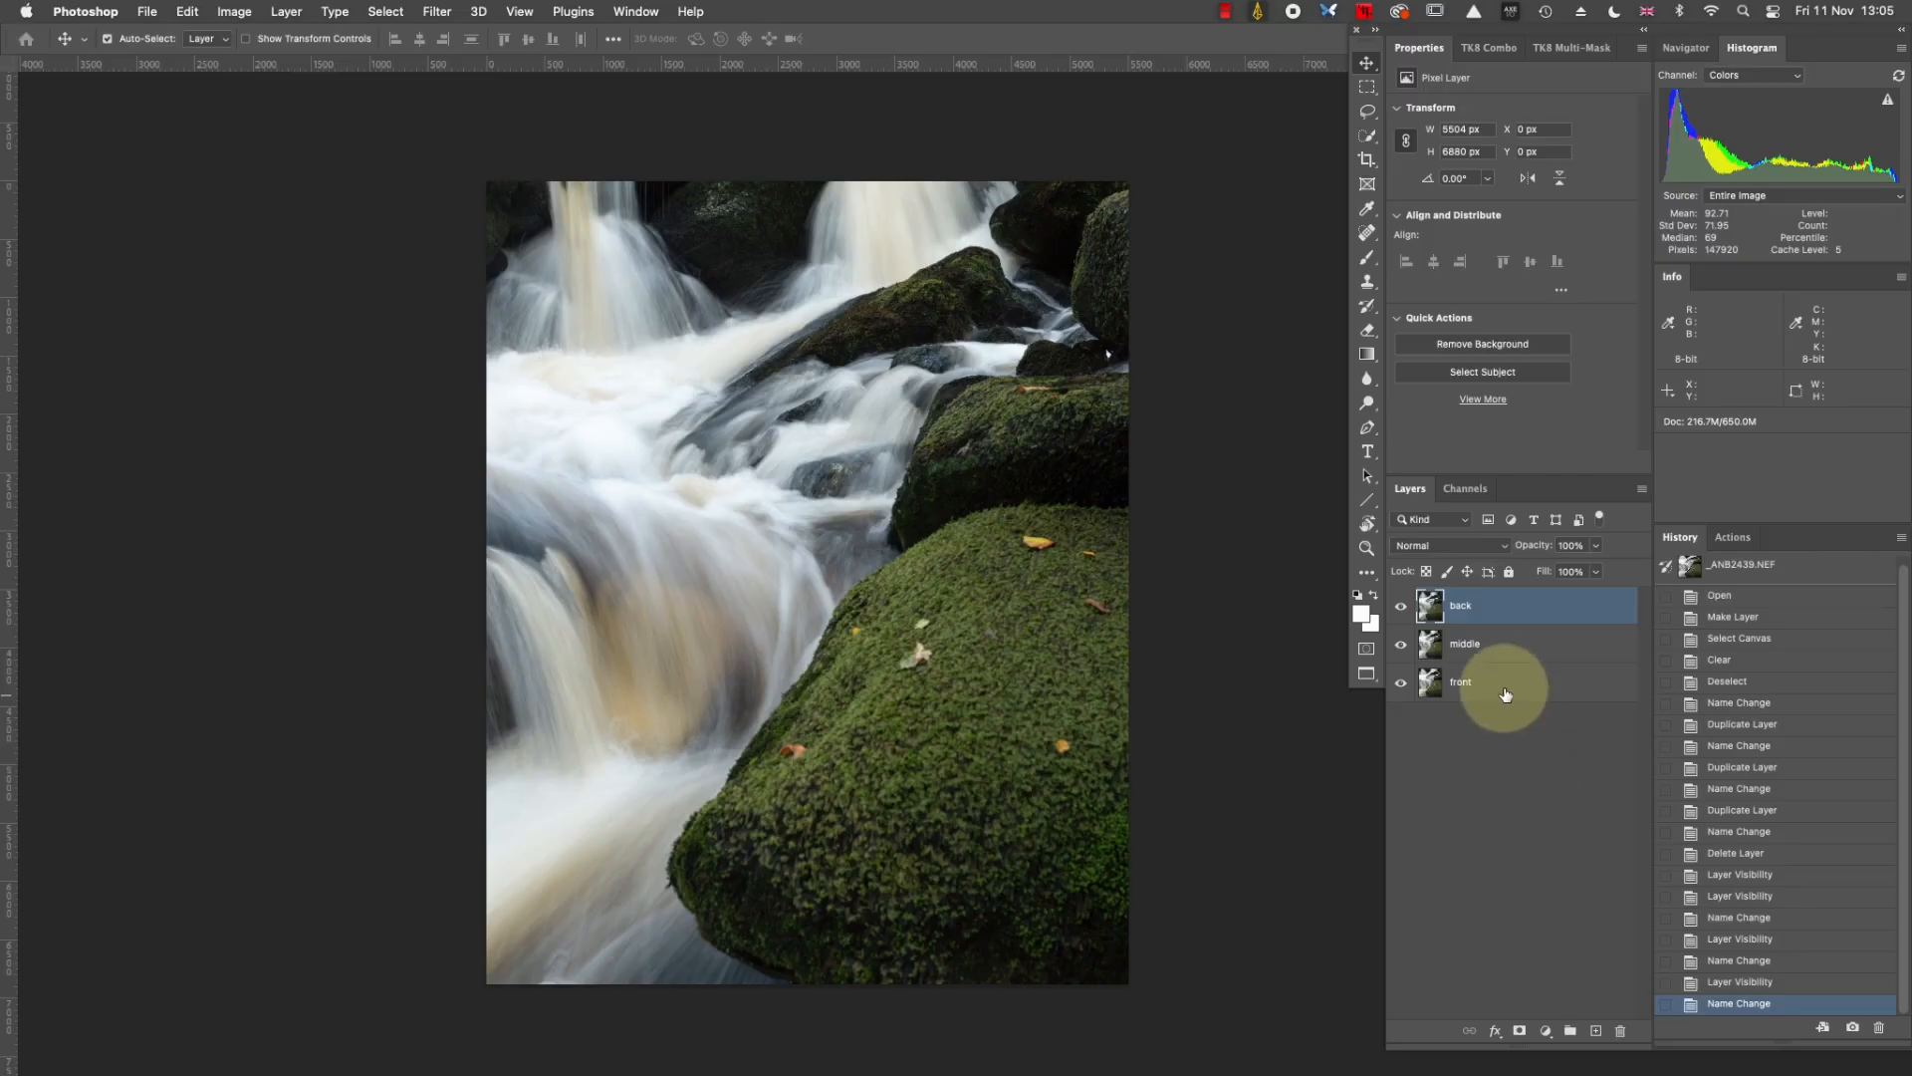
{"action": "left_click", "coordinate": [1499, 685], "text": "shift"}
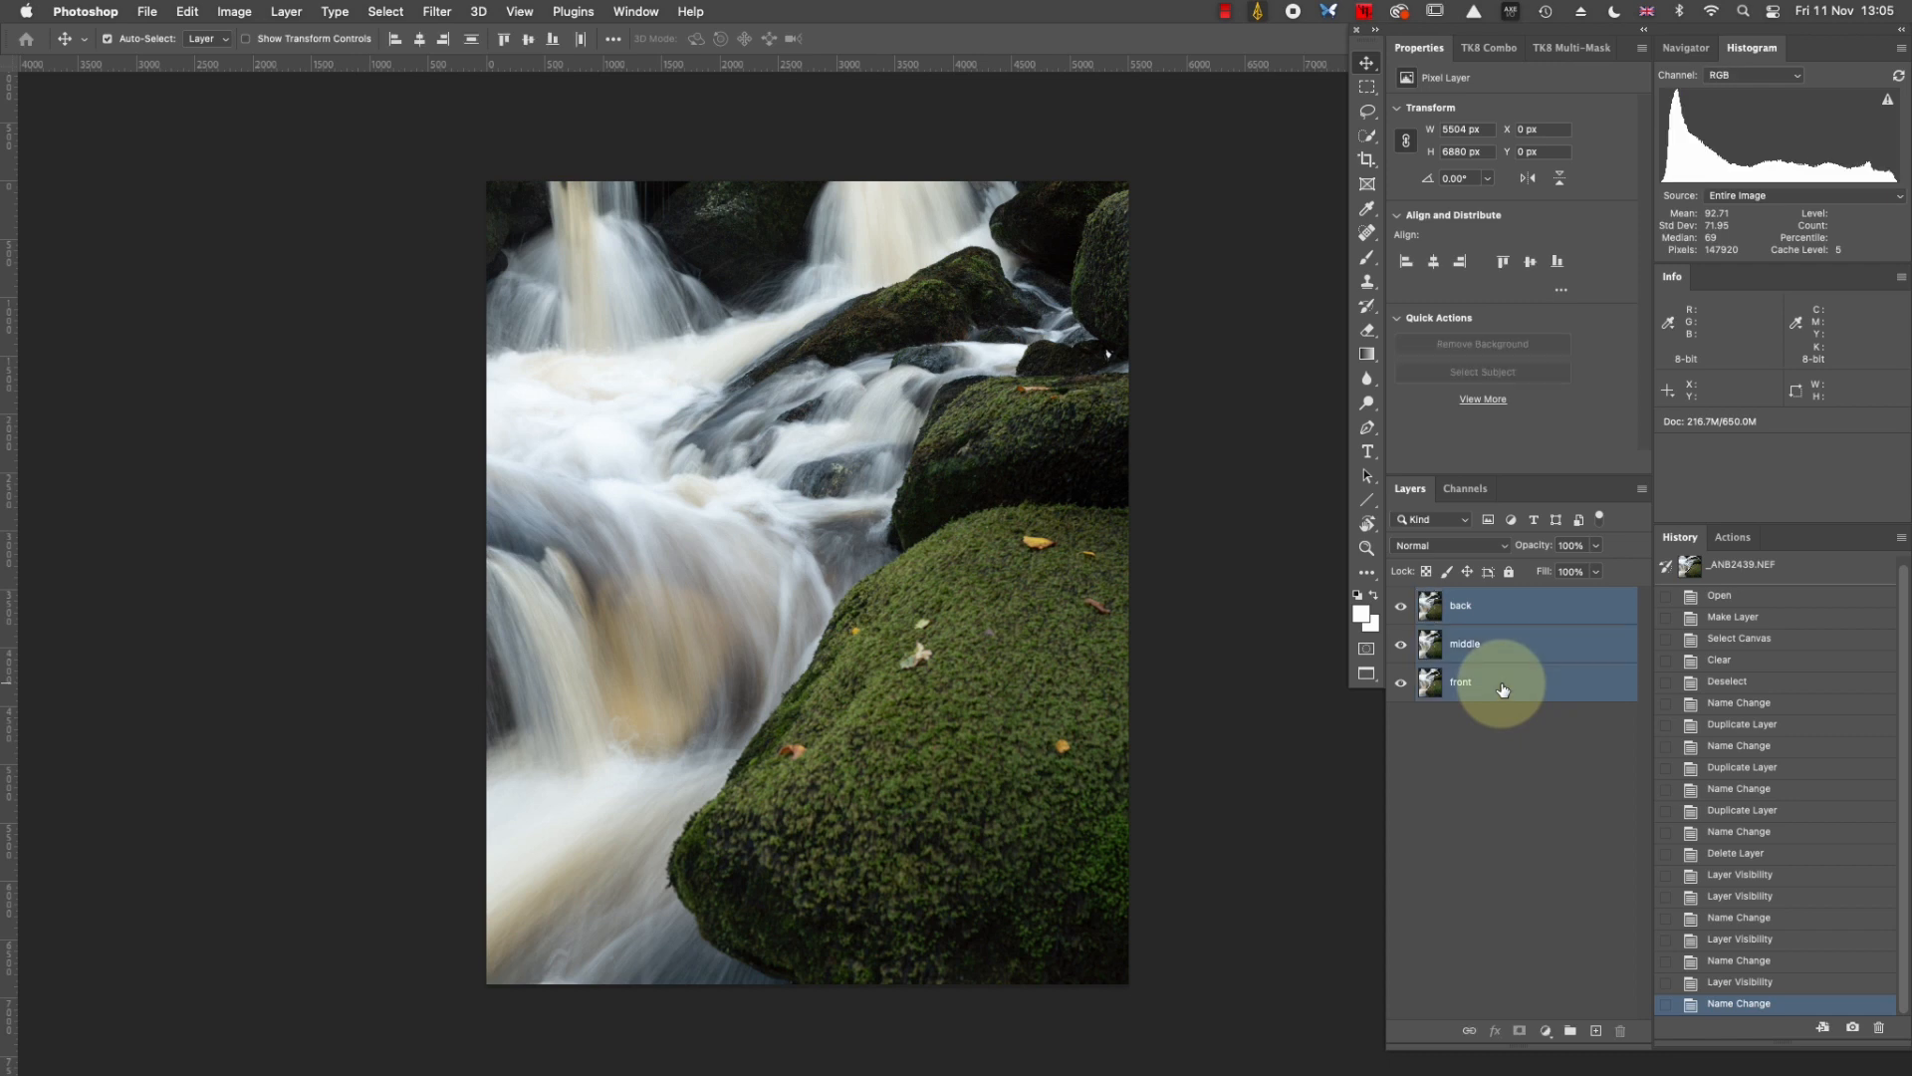
{"action": "left_click", "coordinate": [185, 12]}
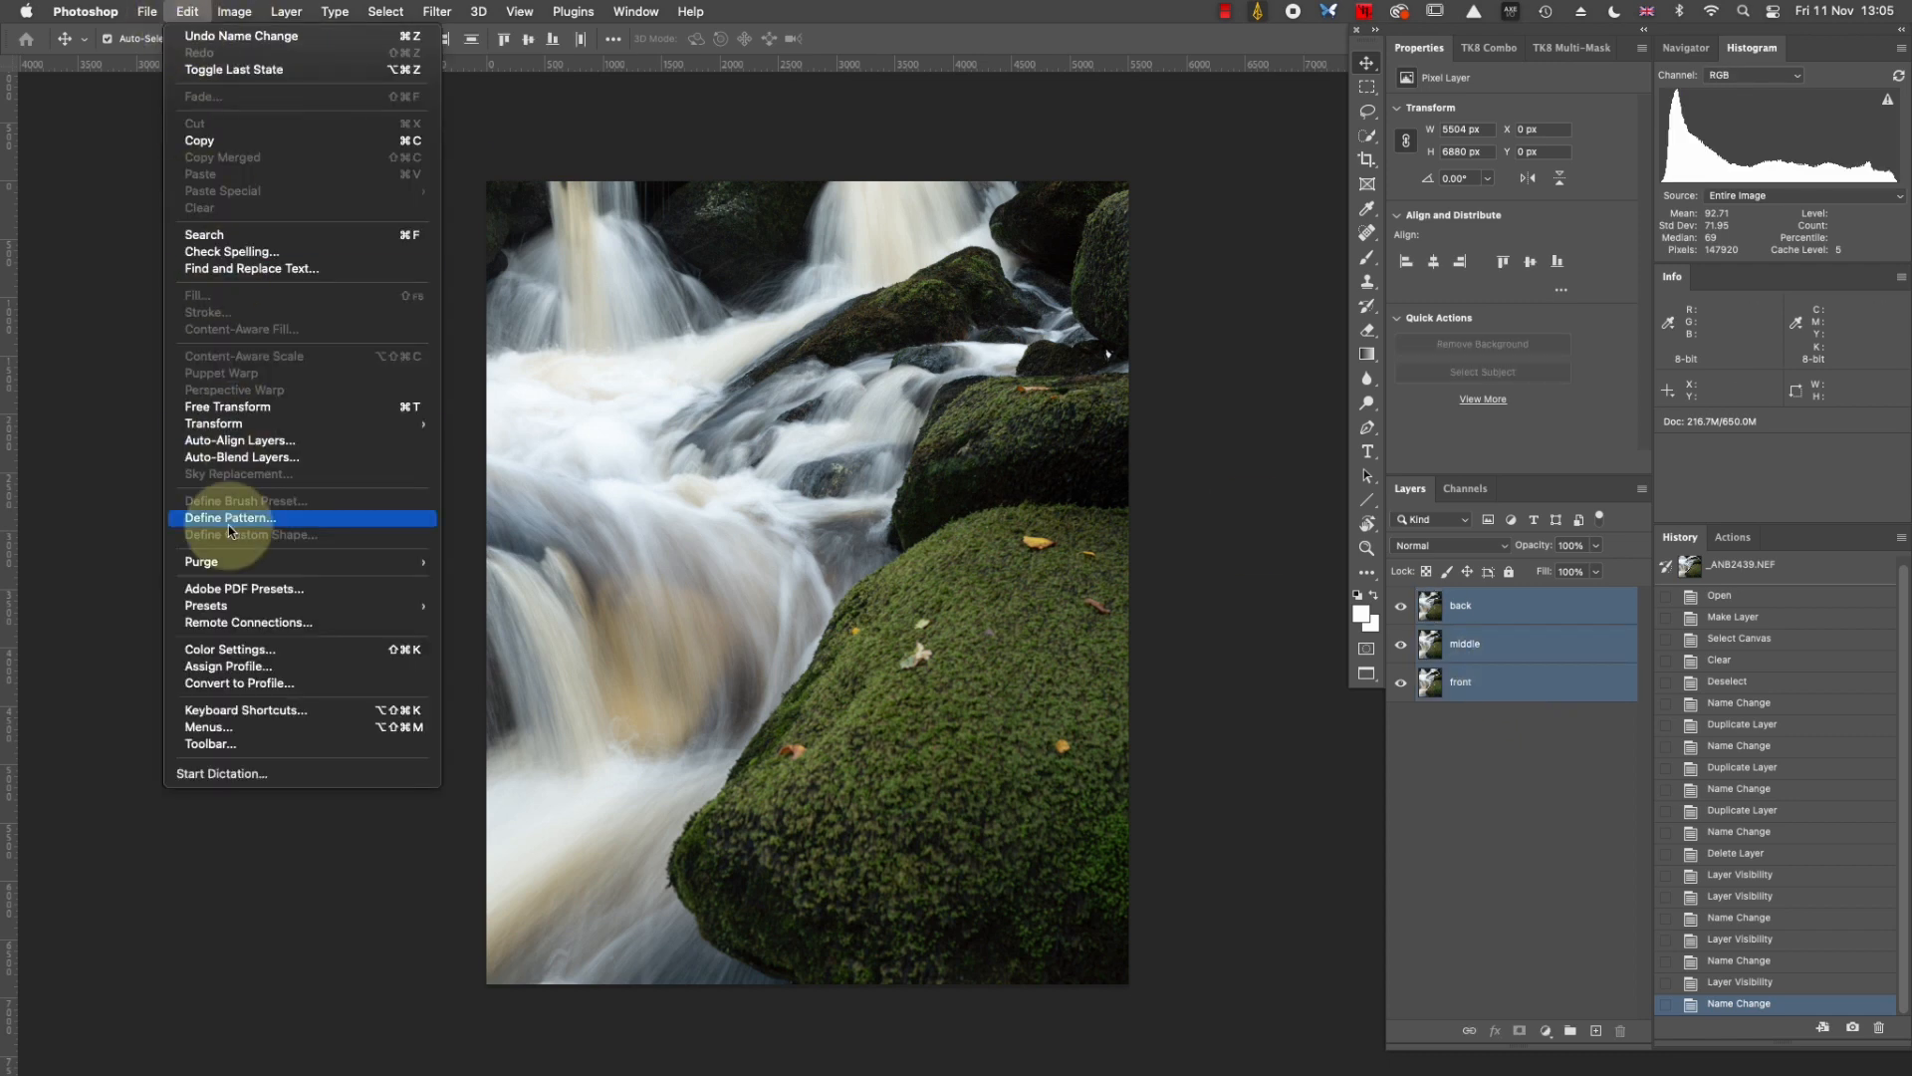
{"action": "left_click", "coordinate": [252, 441]}
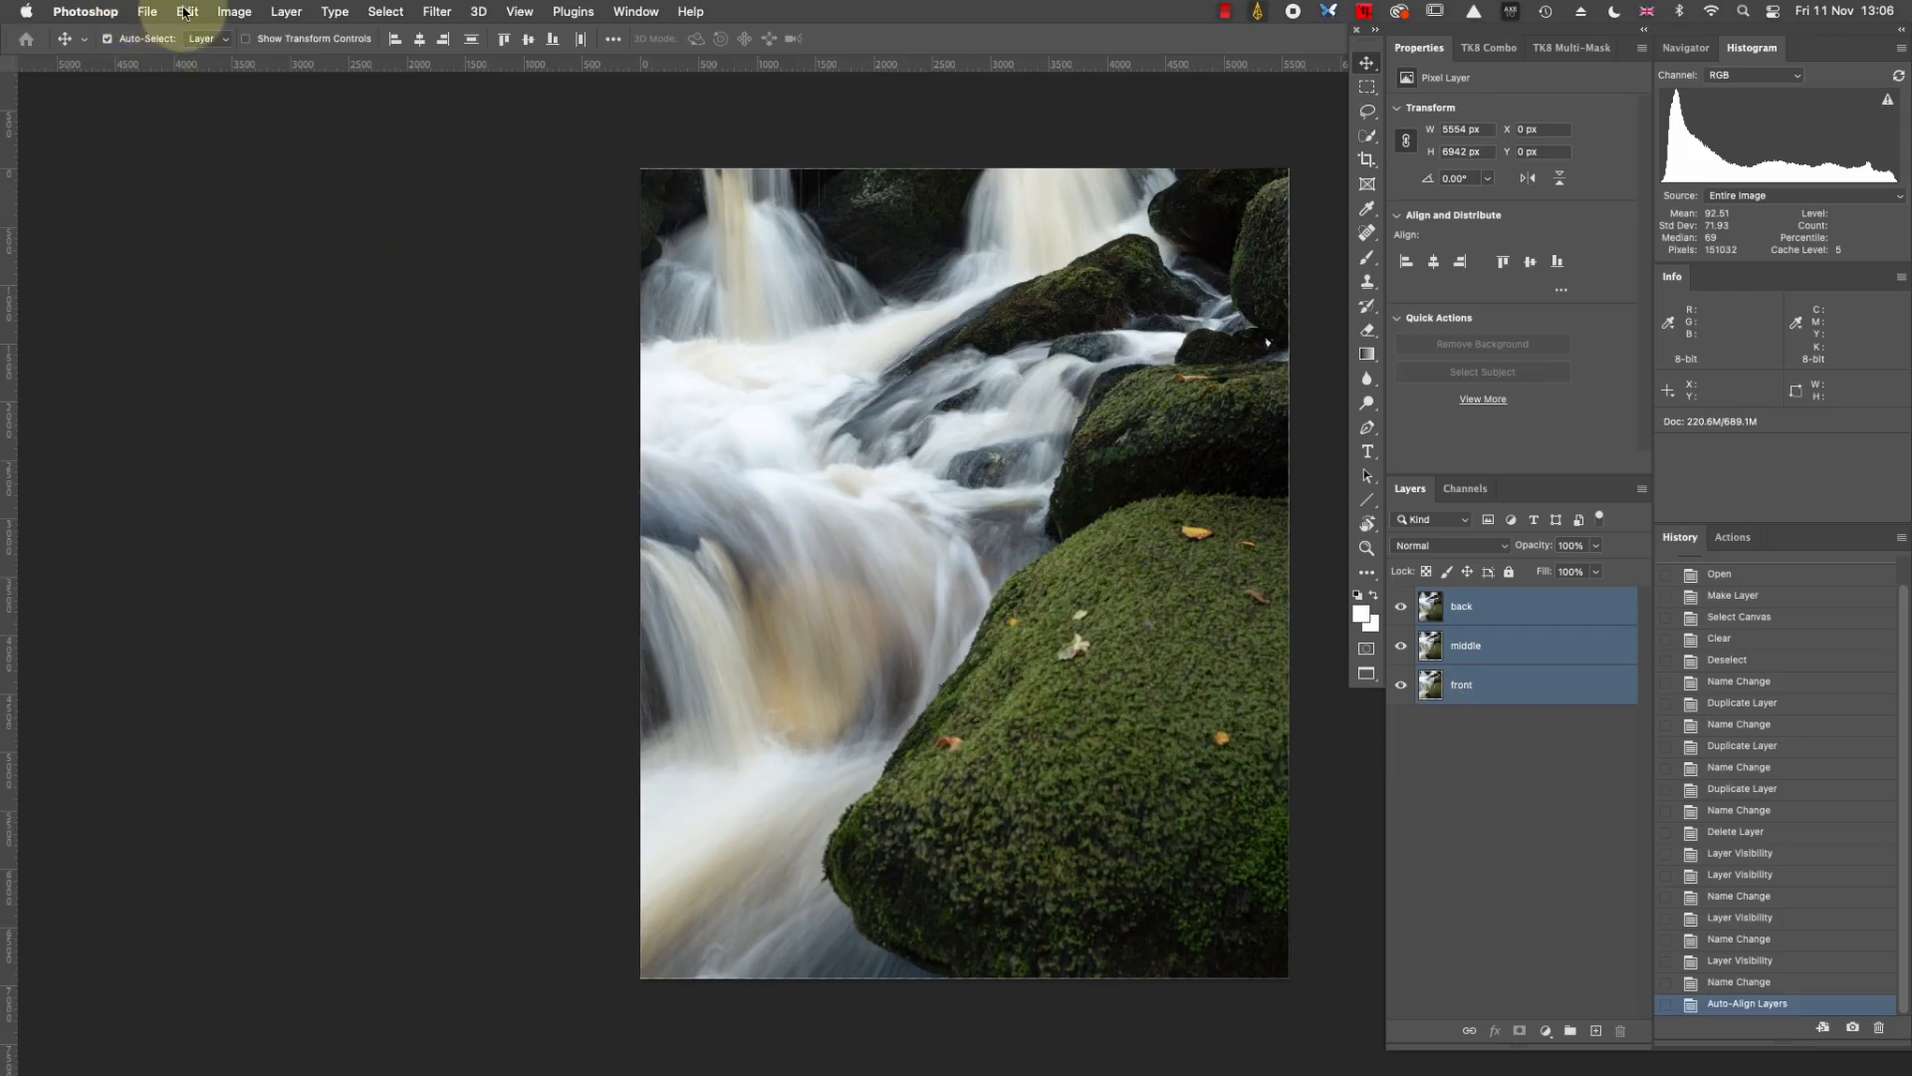
Group the three aligned layers and duplicate the group.
{"action": "left_click", "coordinate": [185, 12]}
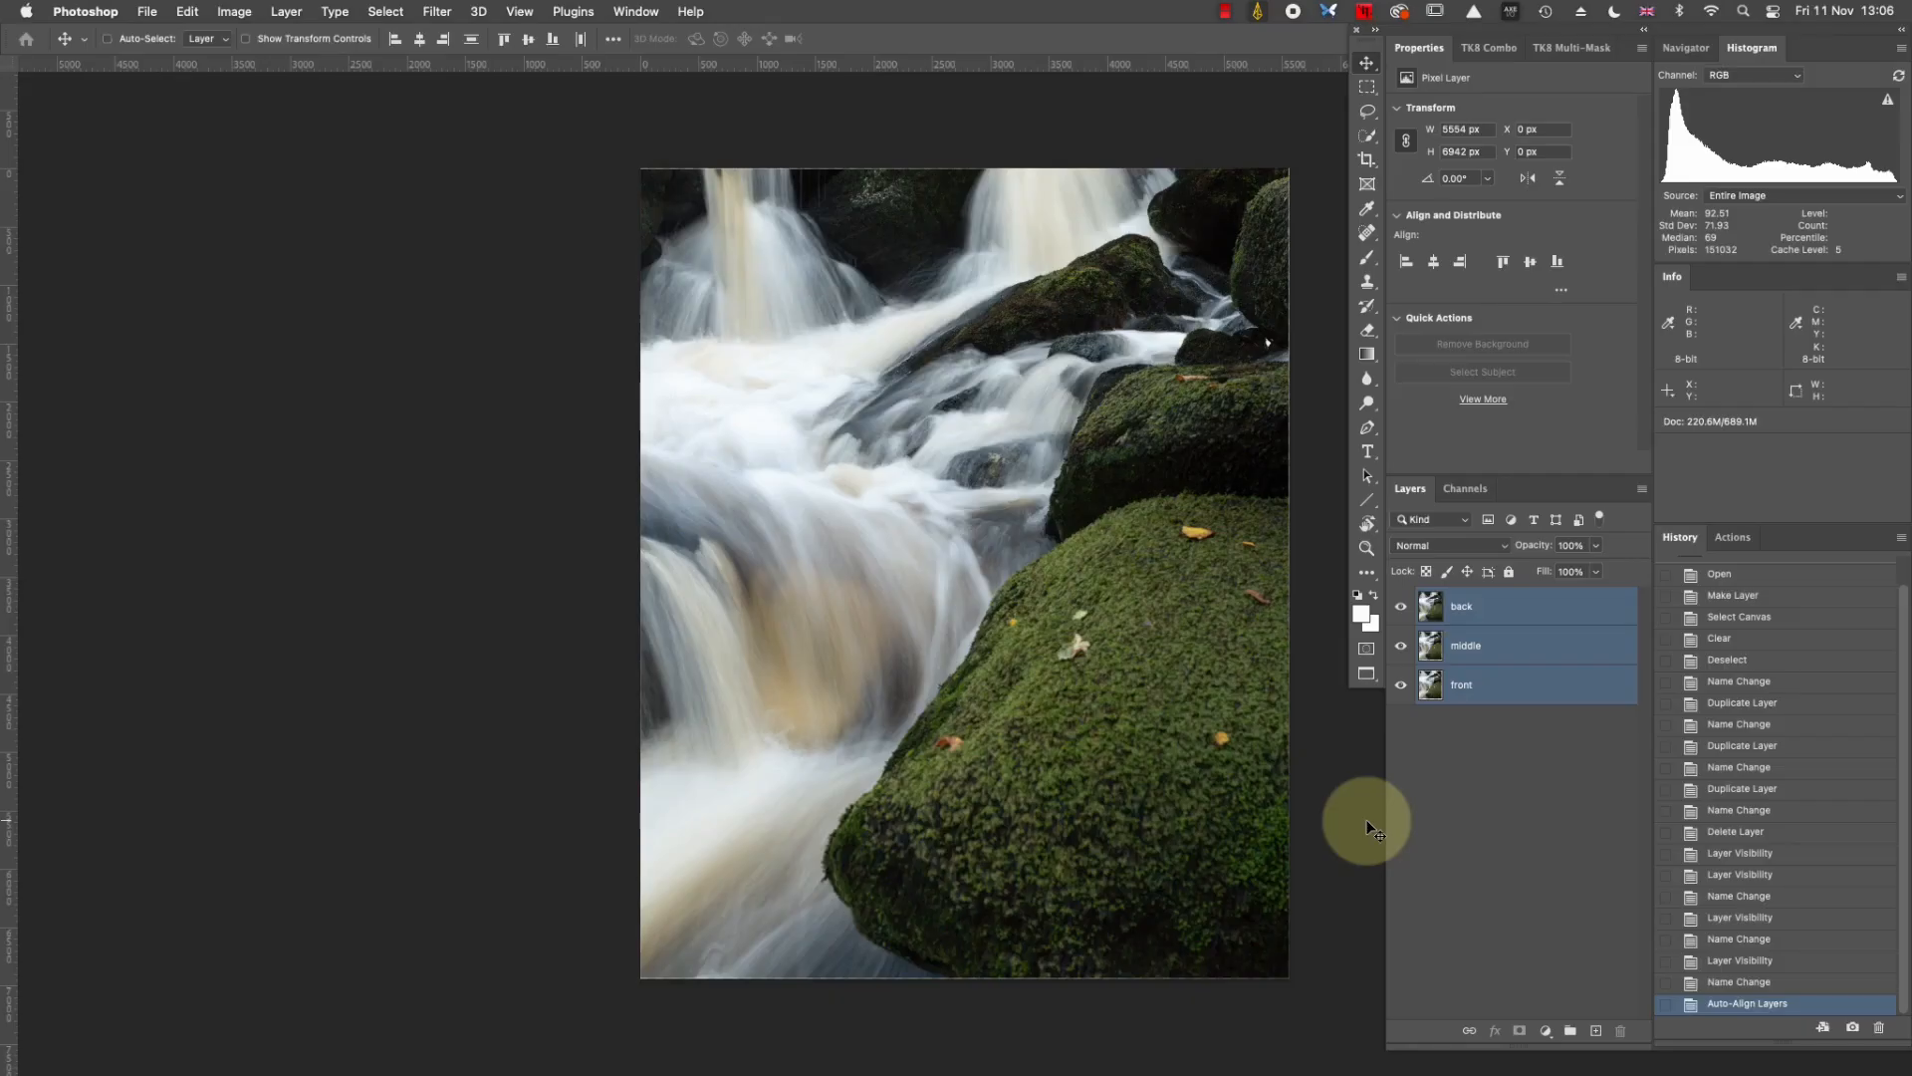
{"action": "key", "text": "super+g"}
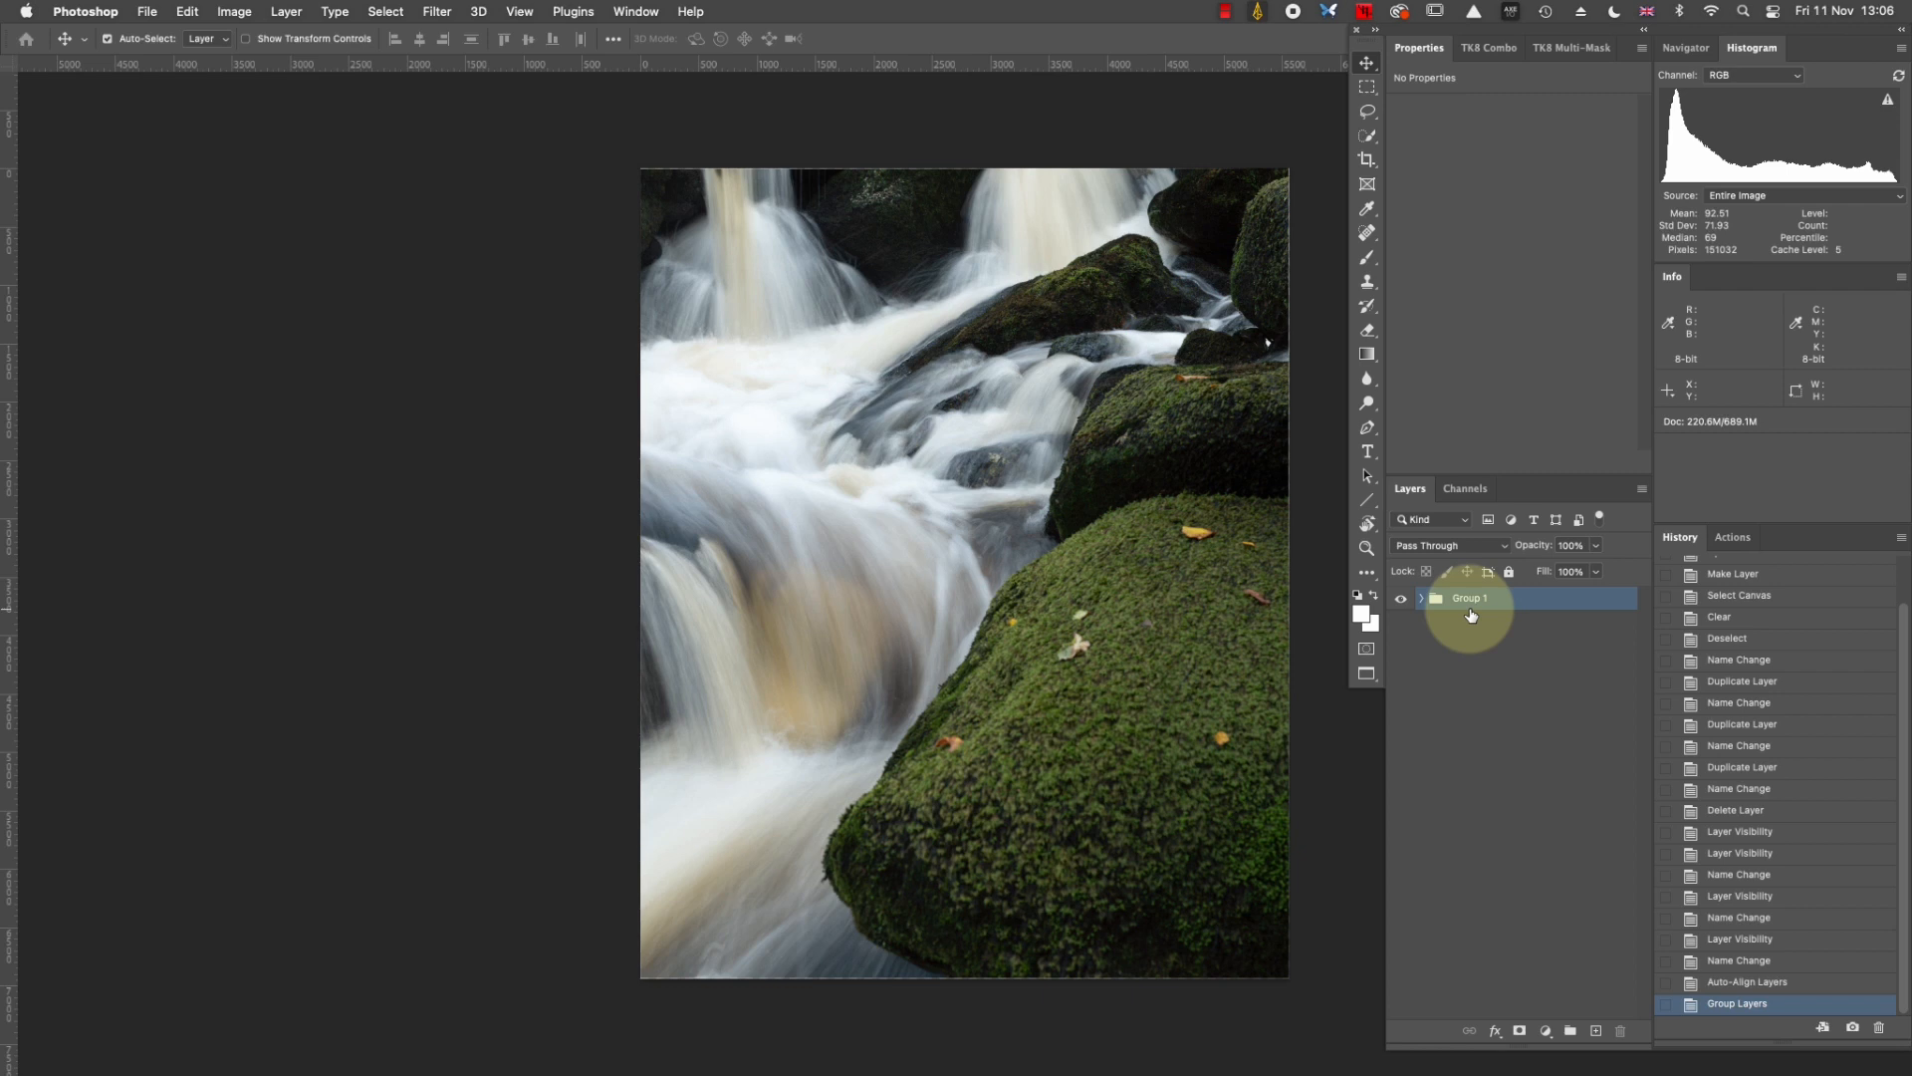
{"action": "key", "text": "super+j"}
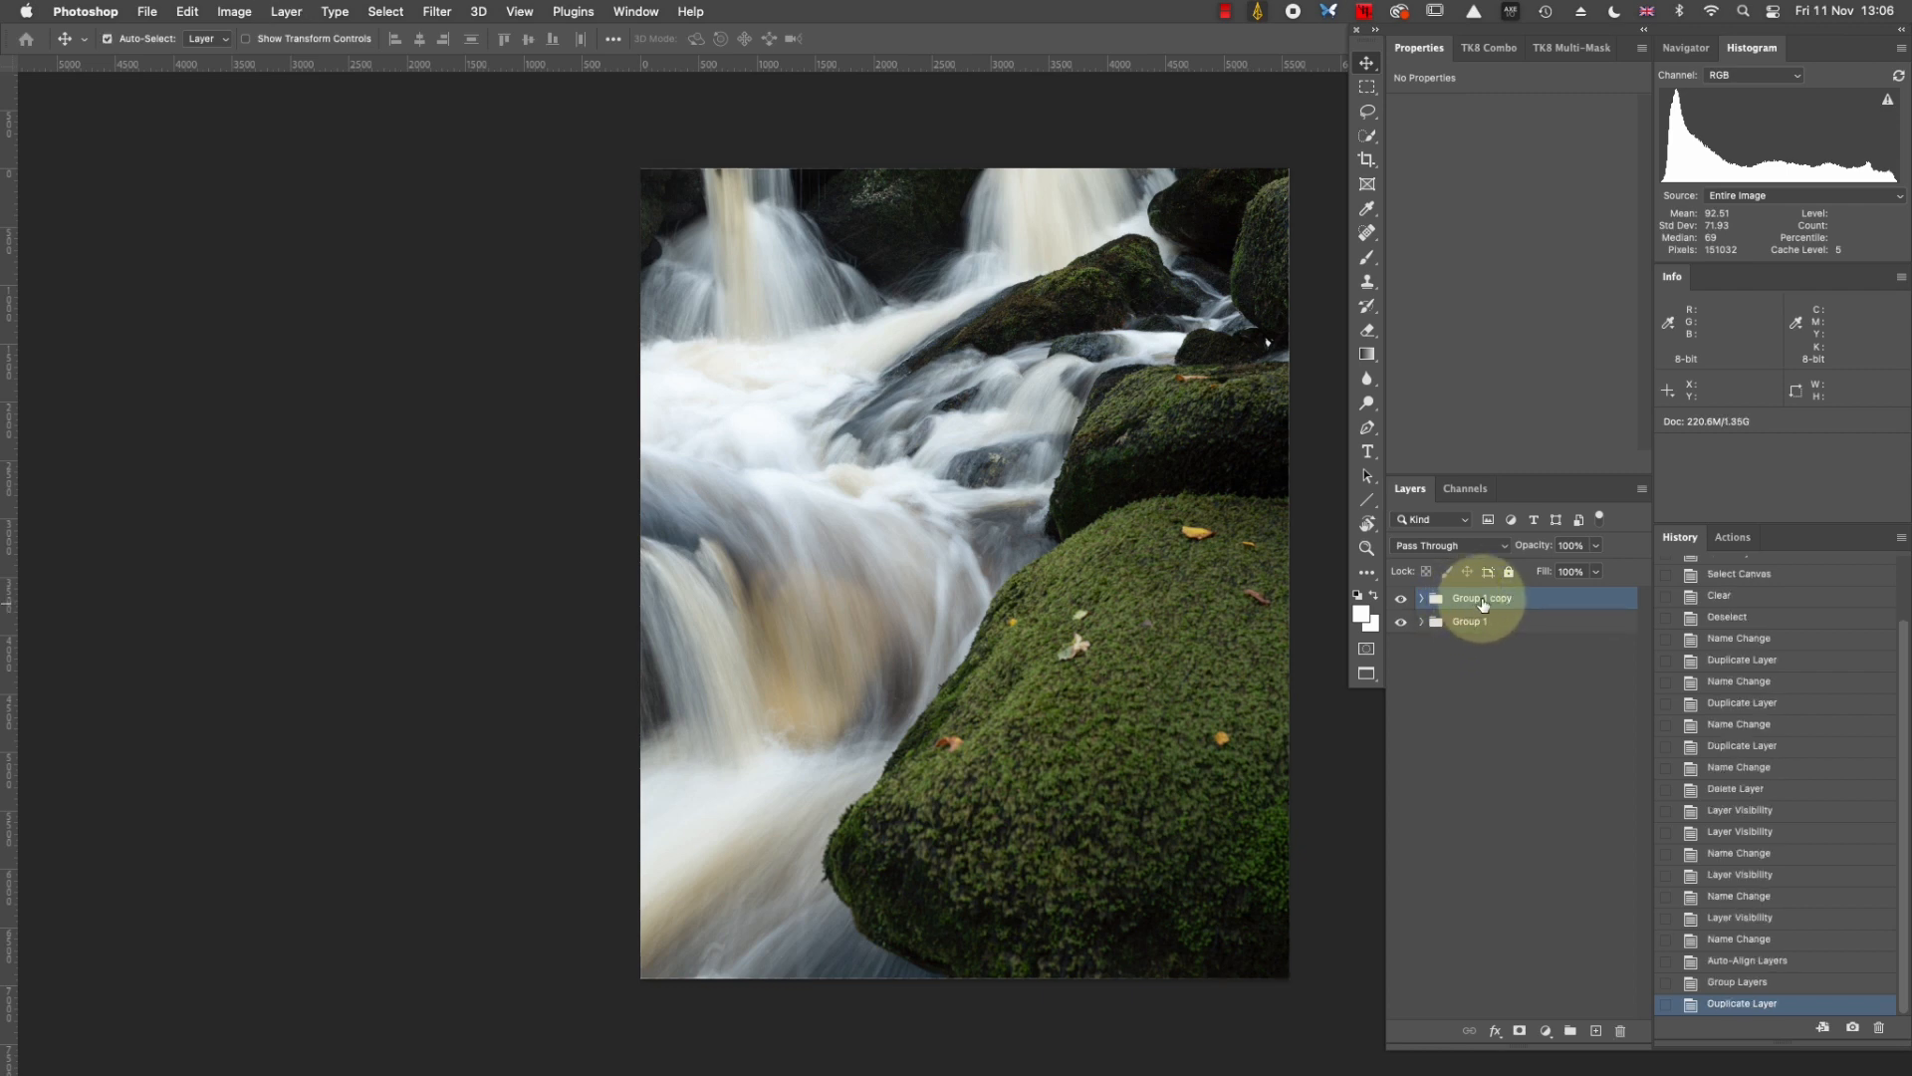
Expand Group 1 to show its layers, and leave the duplicate group collapsed and hidden.
{"action": "left_click", "coordinate": [1427, 621]}
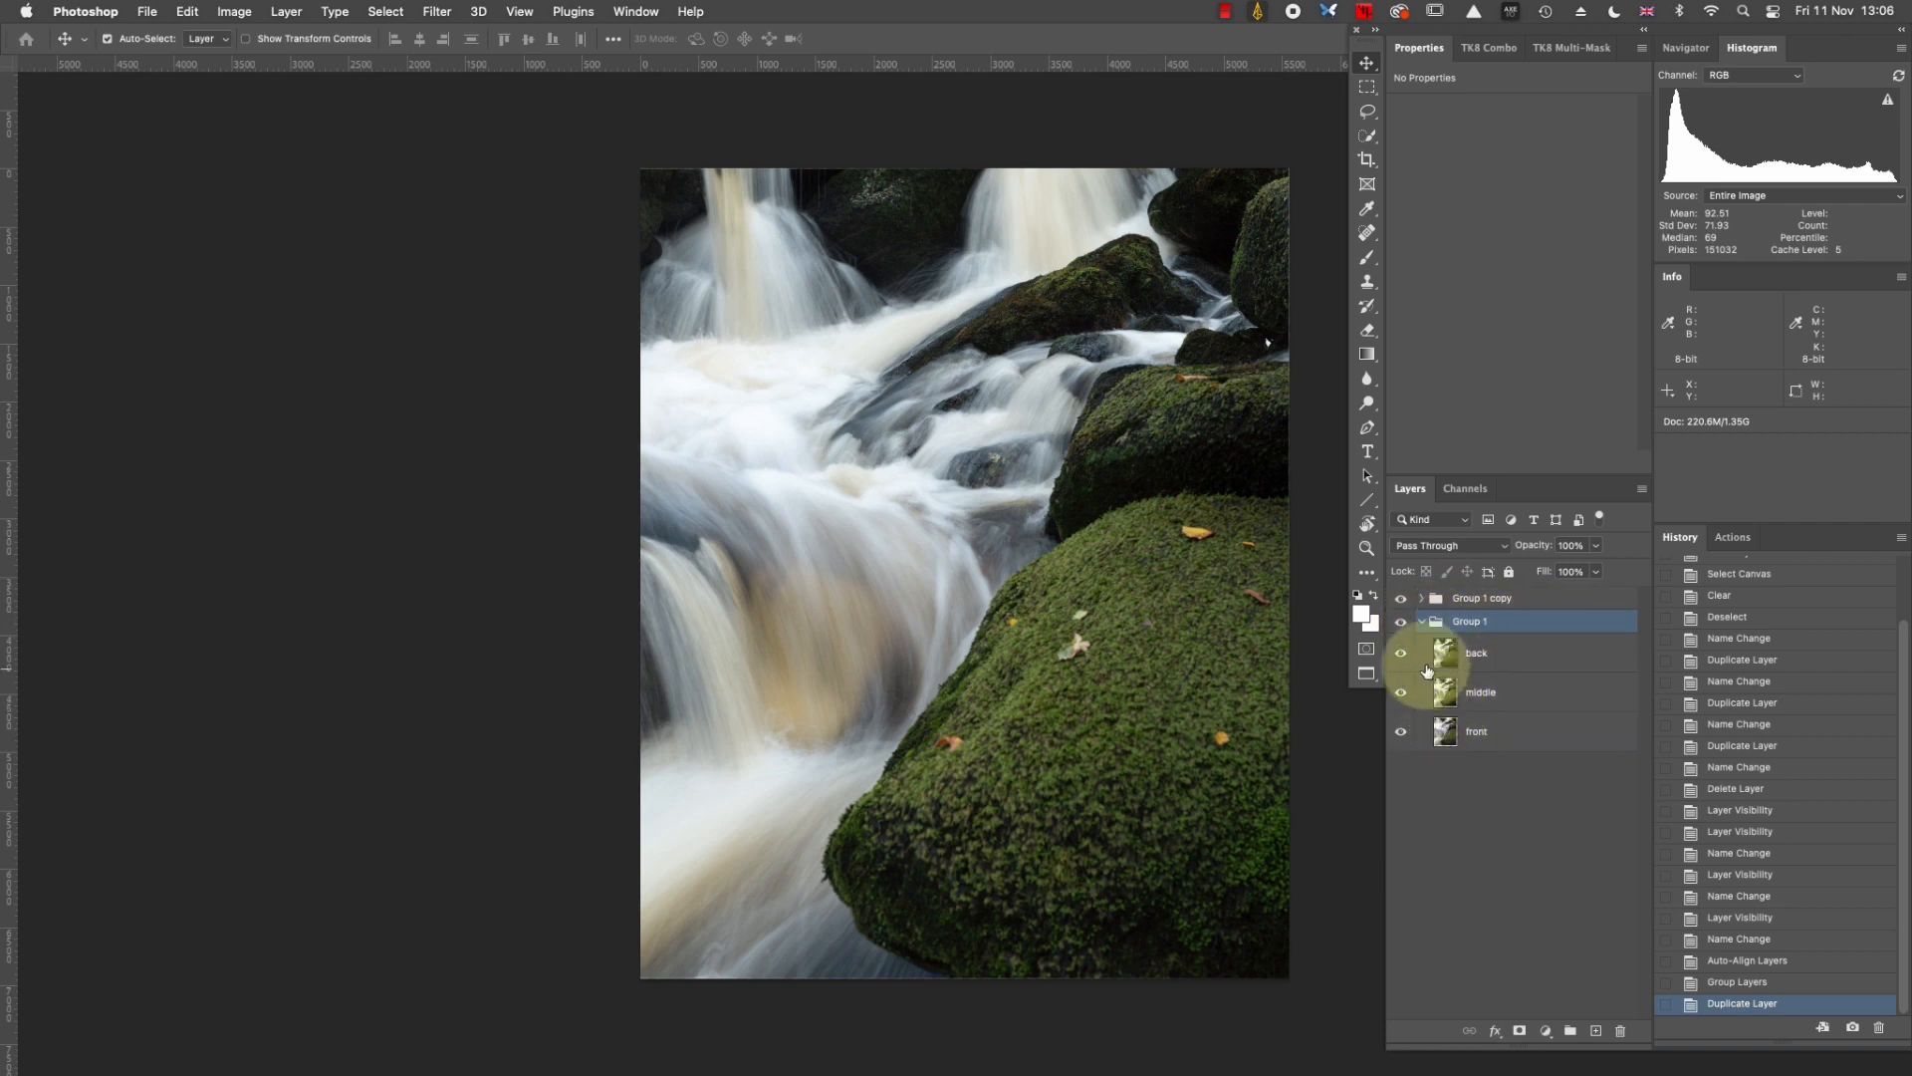
{"action": "left_click", "coordinate": [1421, 599]}
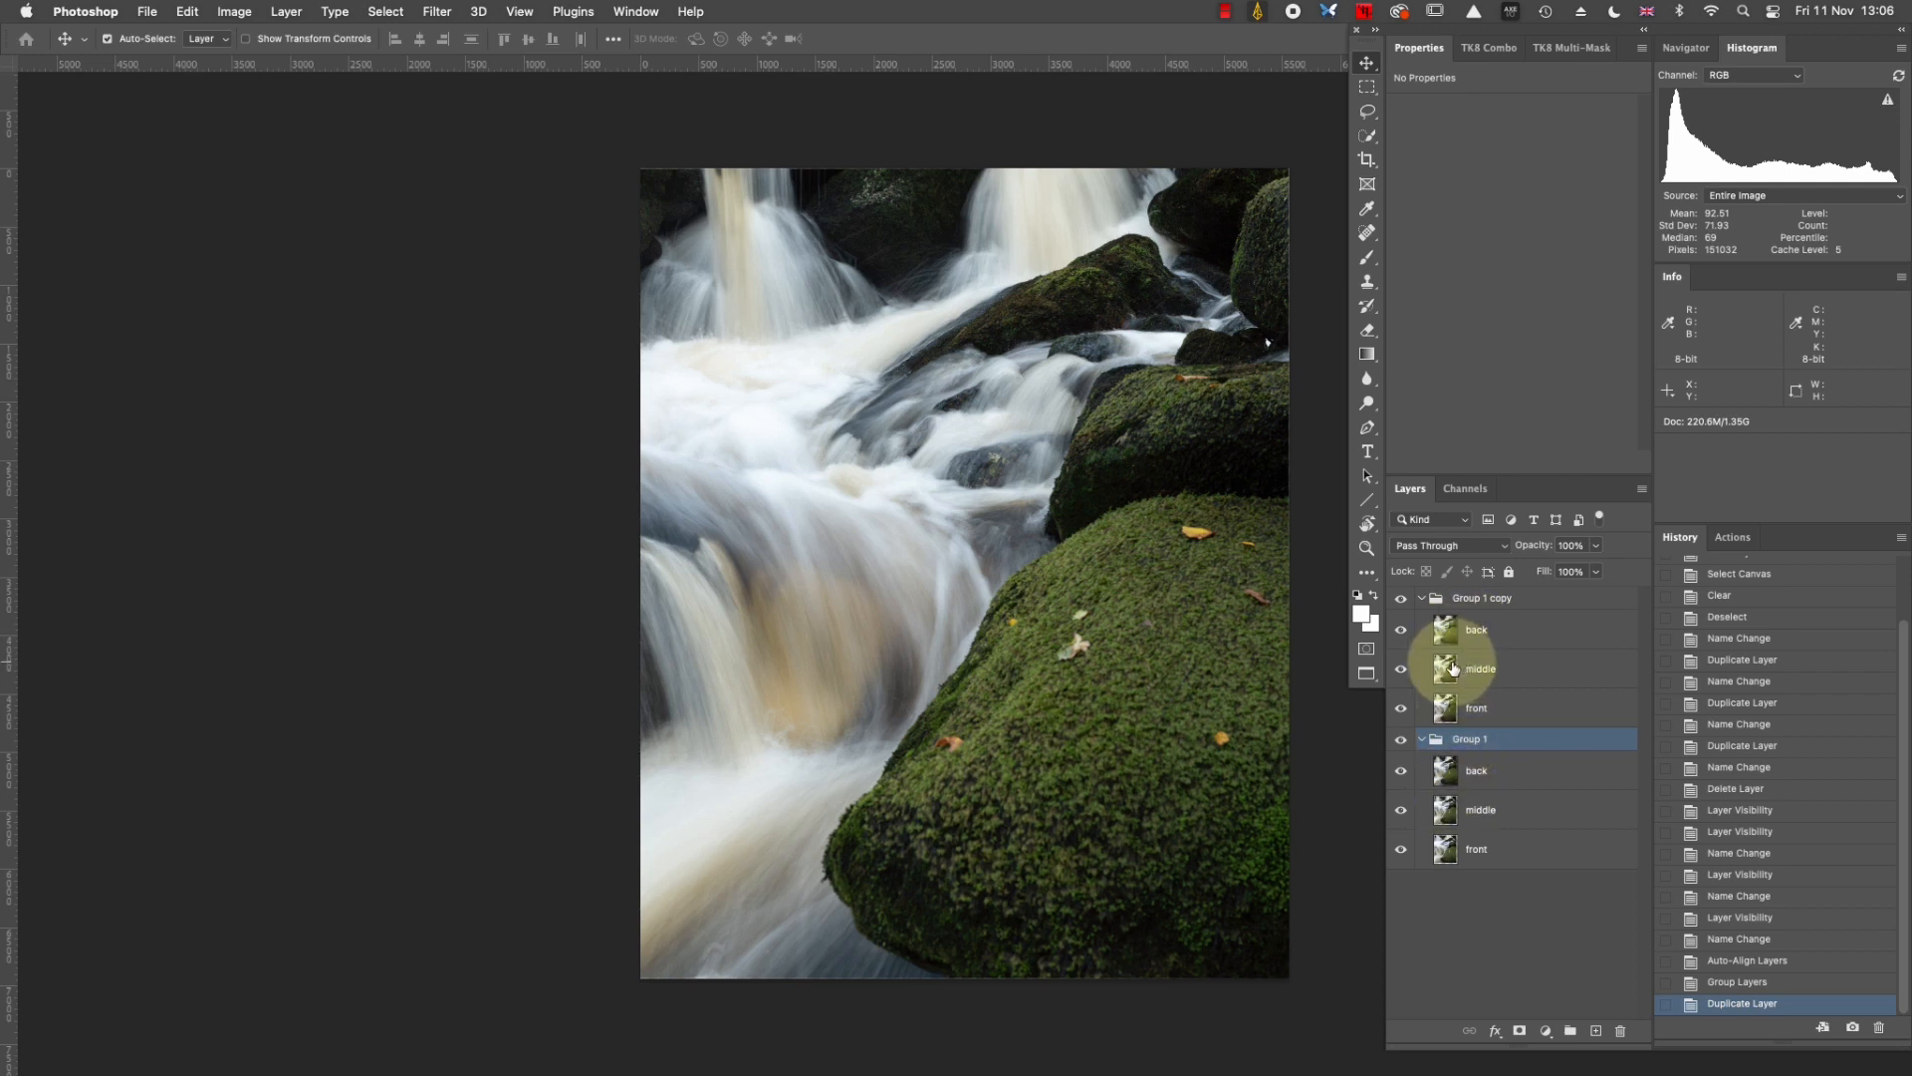
{"action": "left_click", "coordinate": [1400, 600]}
{"action": "left_click", "coordinate": [1421, 598]}
{"action": "left_click", "coordinate": [1402, 600]}
{"action": "left_click", "coordinate": [1402, 600]}
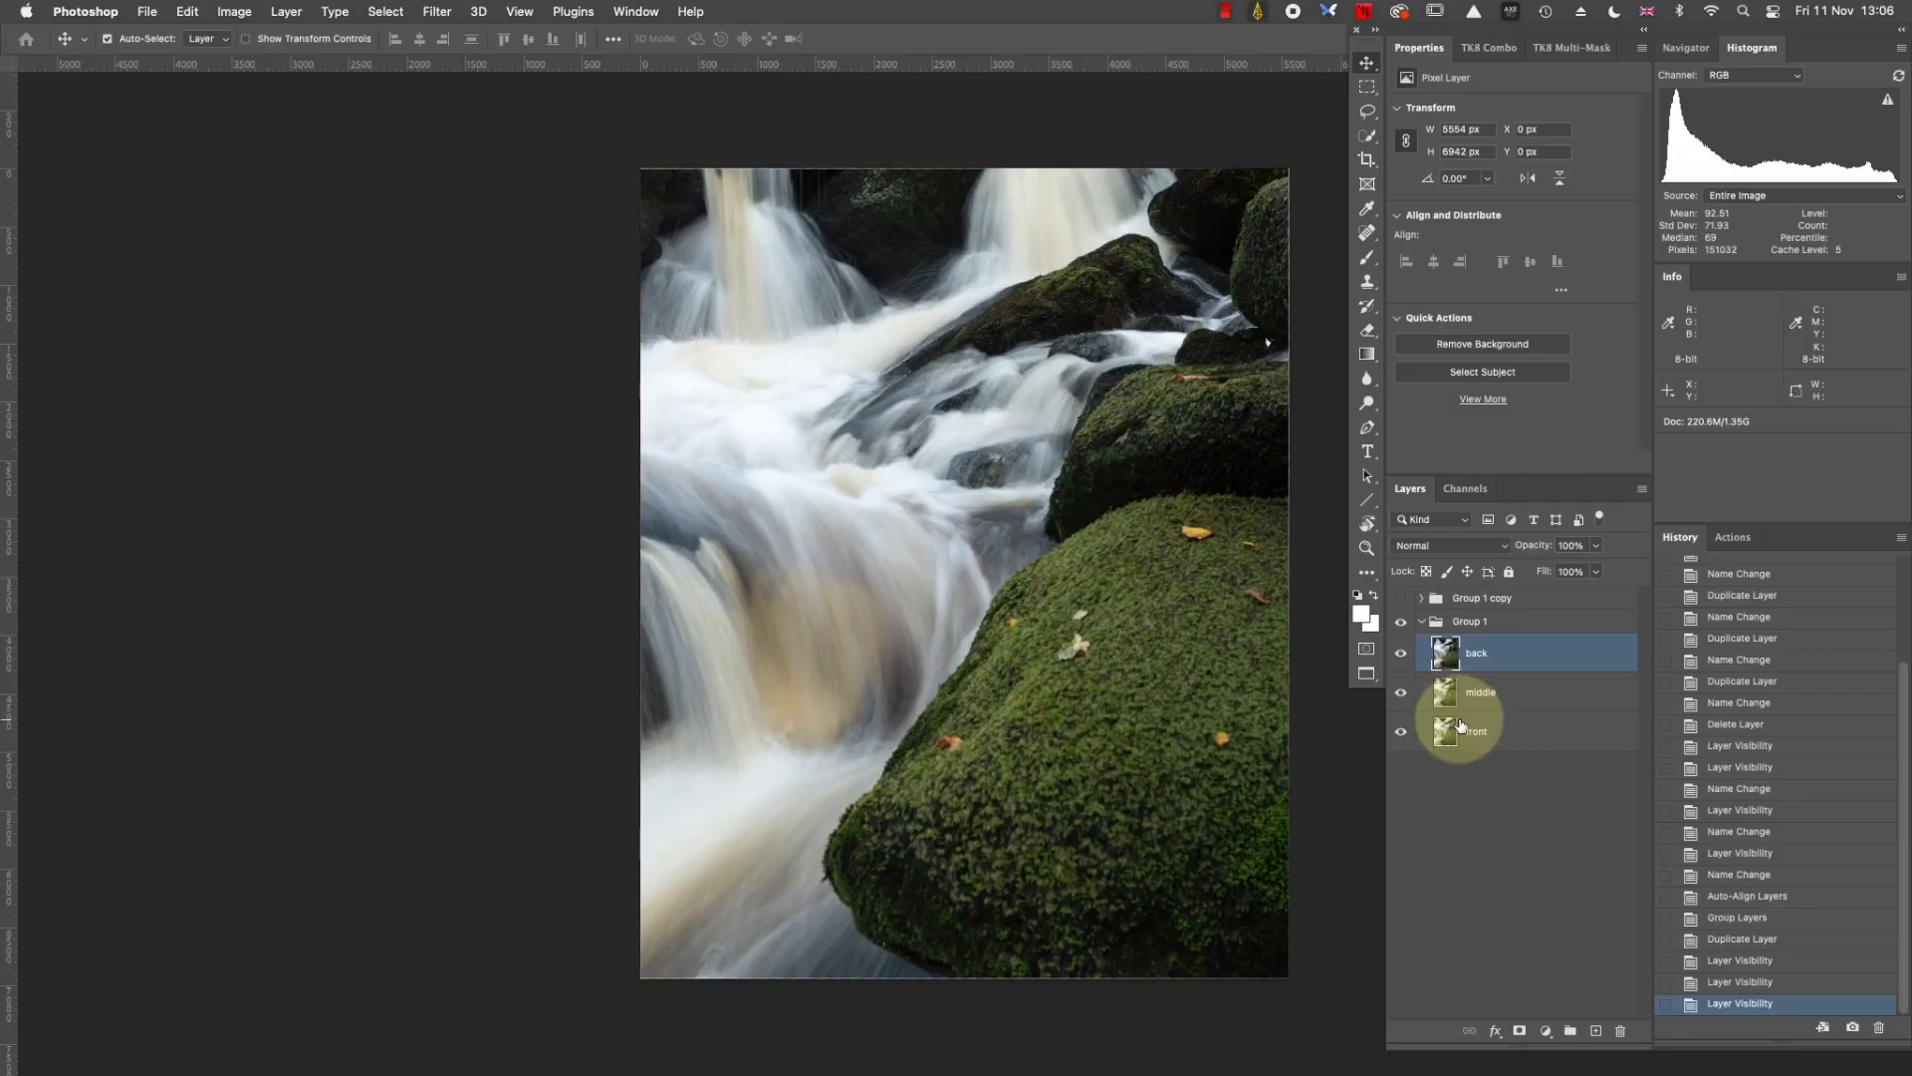
Auto-blend the back, middle and front layers of Group 1 using Stack Images with Seamless Tones and Colors.
{"action": "left_click", "coordinate": [1473, 731], "text": "shift"}
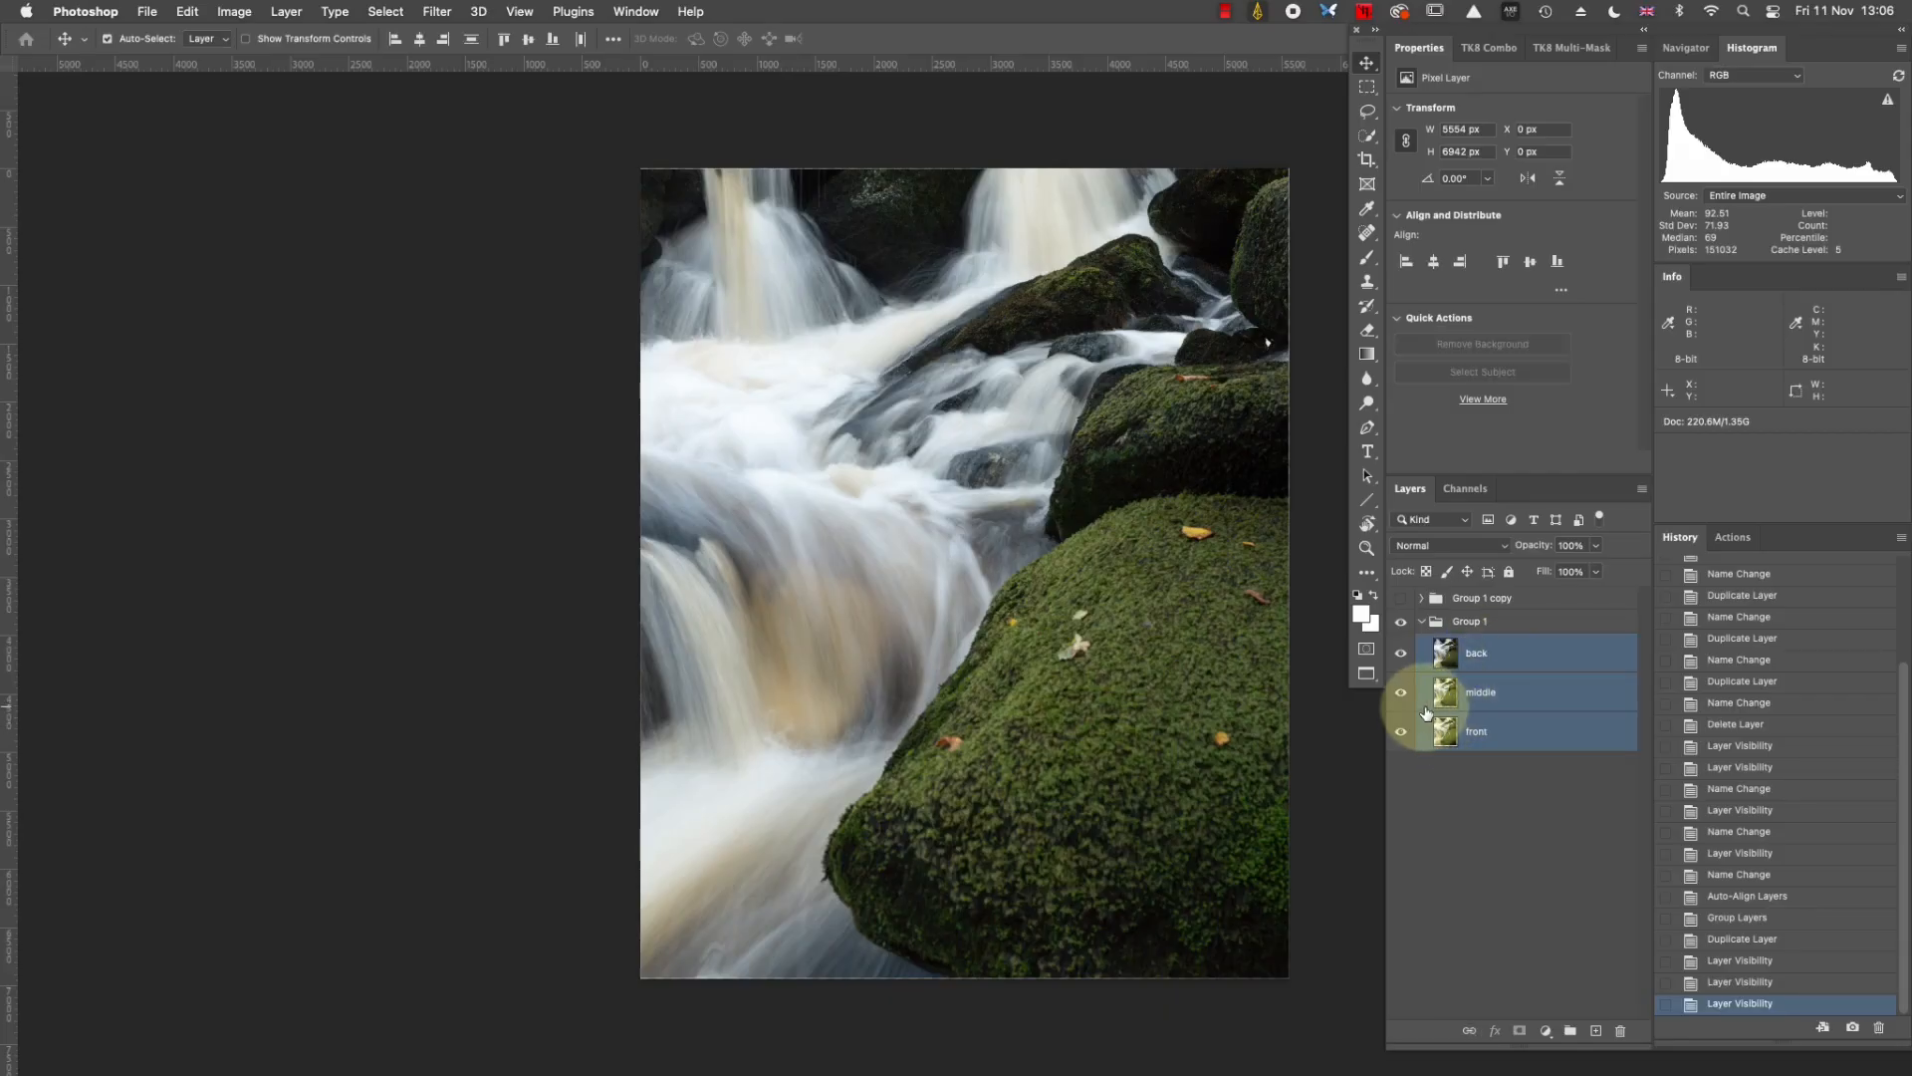
{"action": "left_click", "coordinate": [187, 11]}
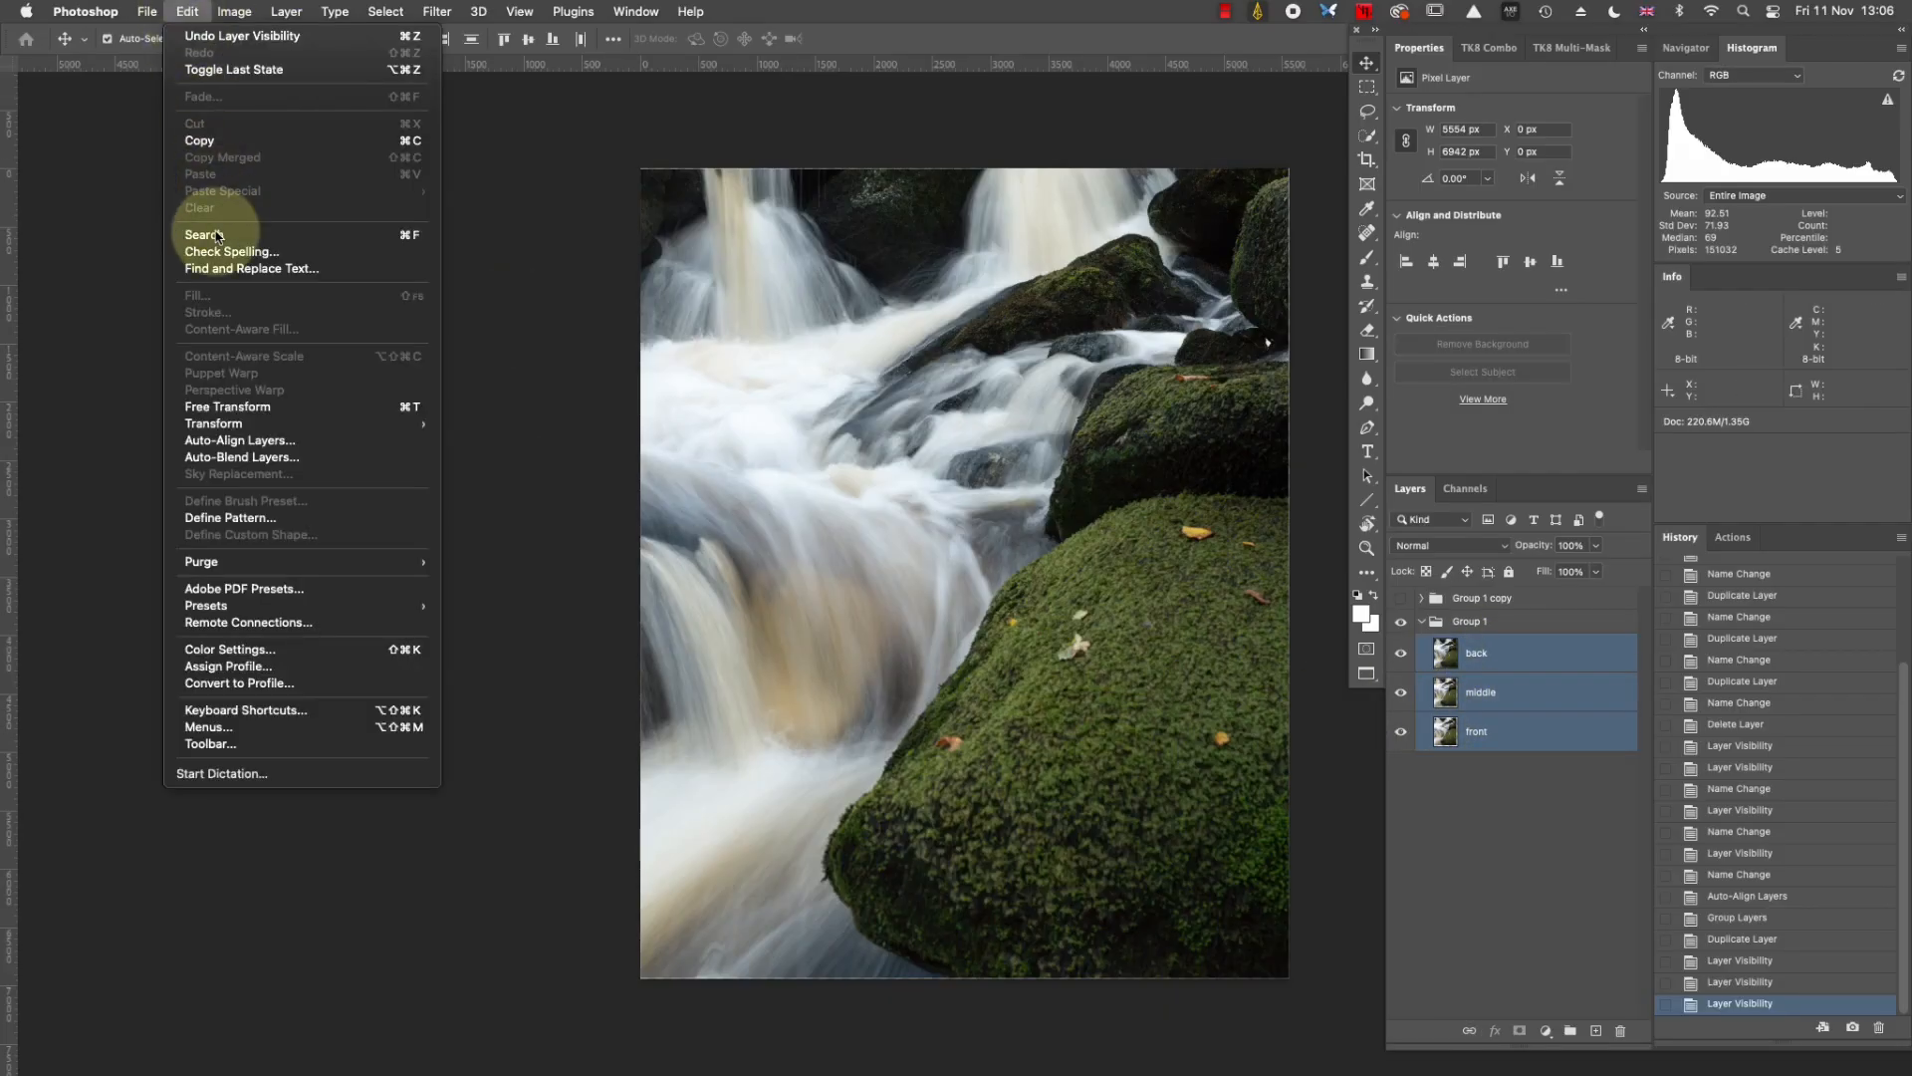
{"action": "left_click", "coordinate": [242, 458]}
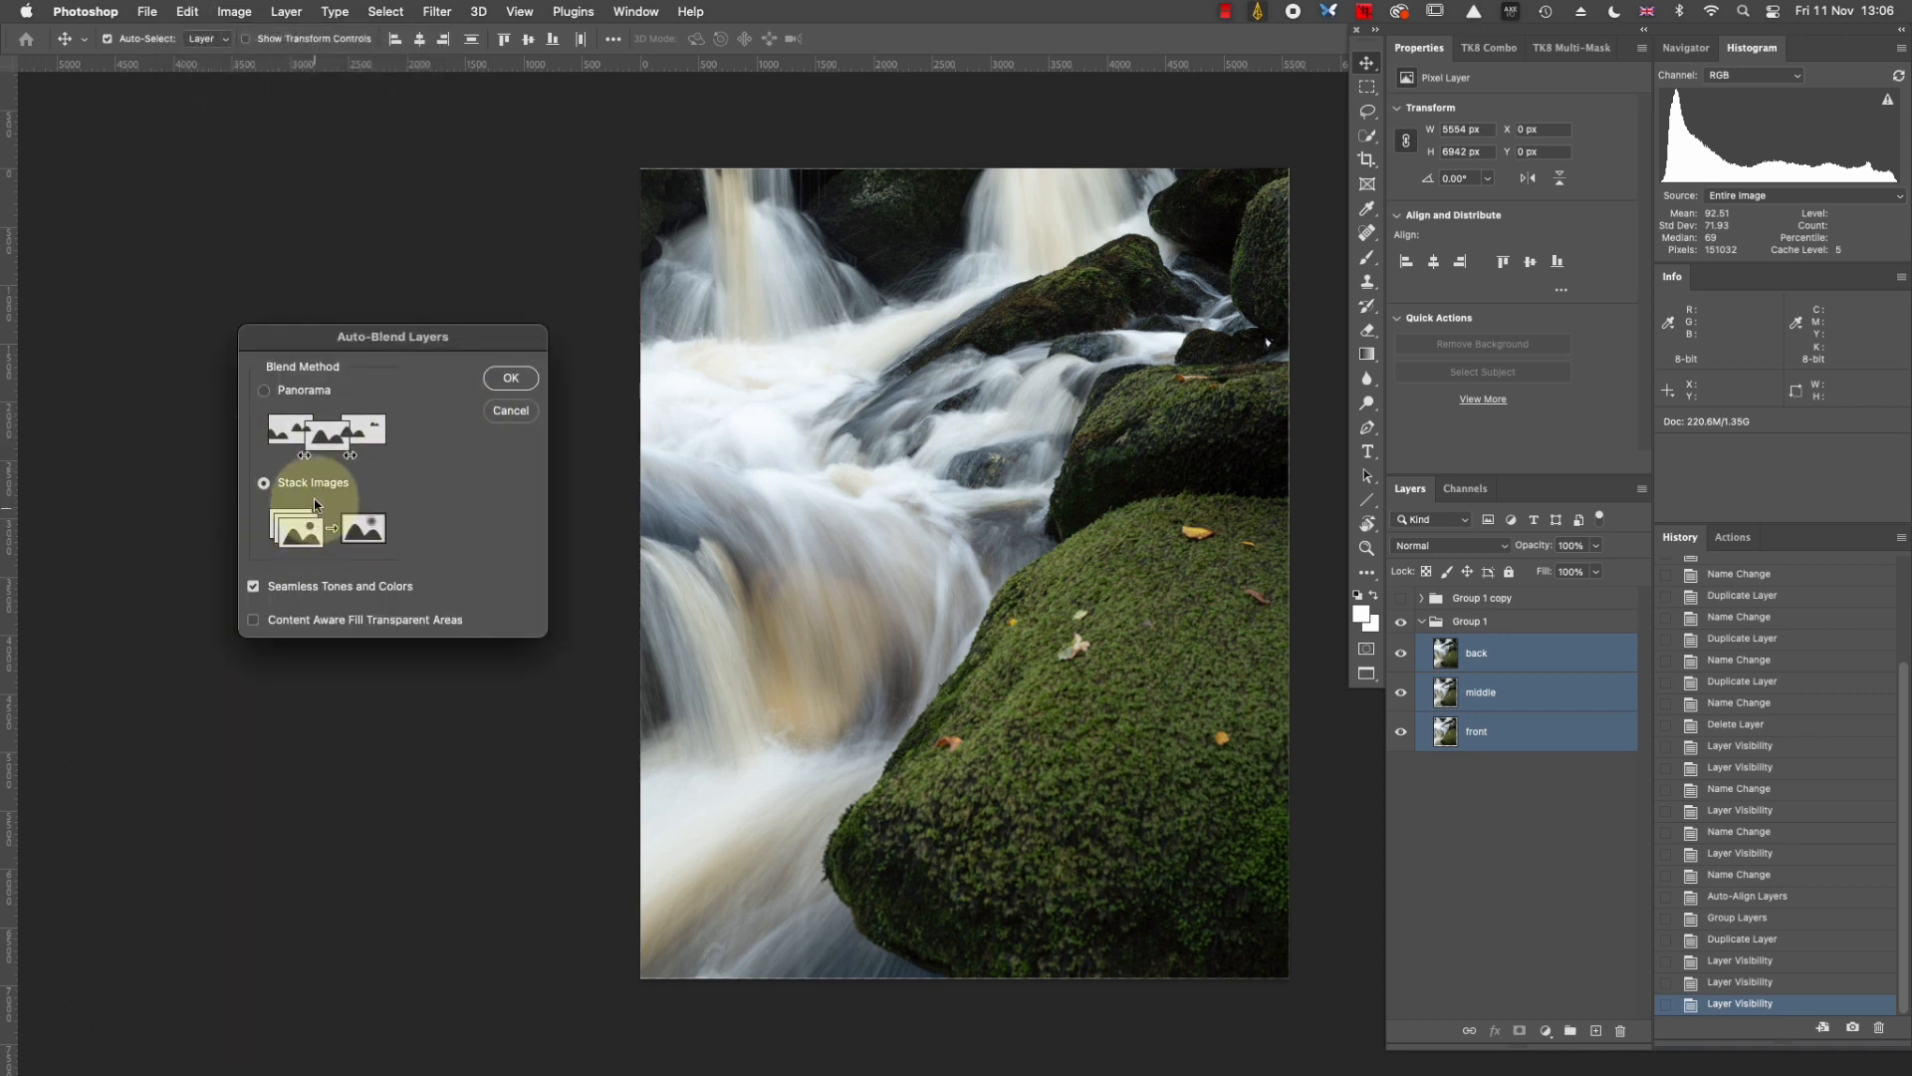
{"action": "left_click", "coordinate": [511, 377]}
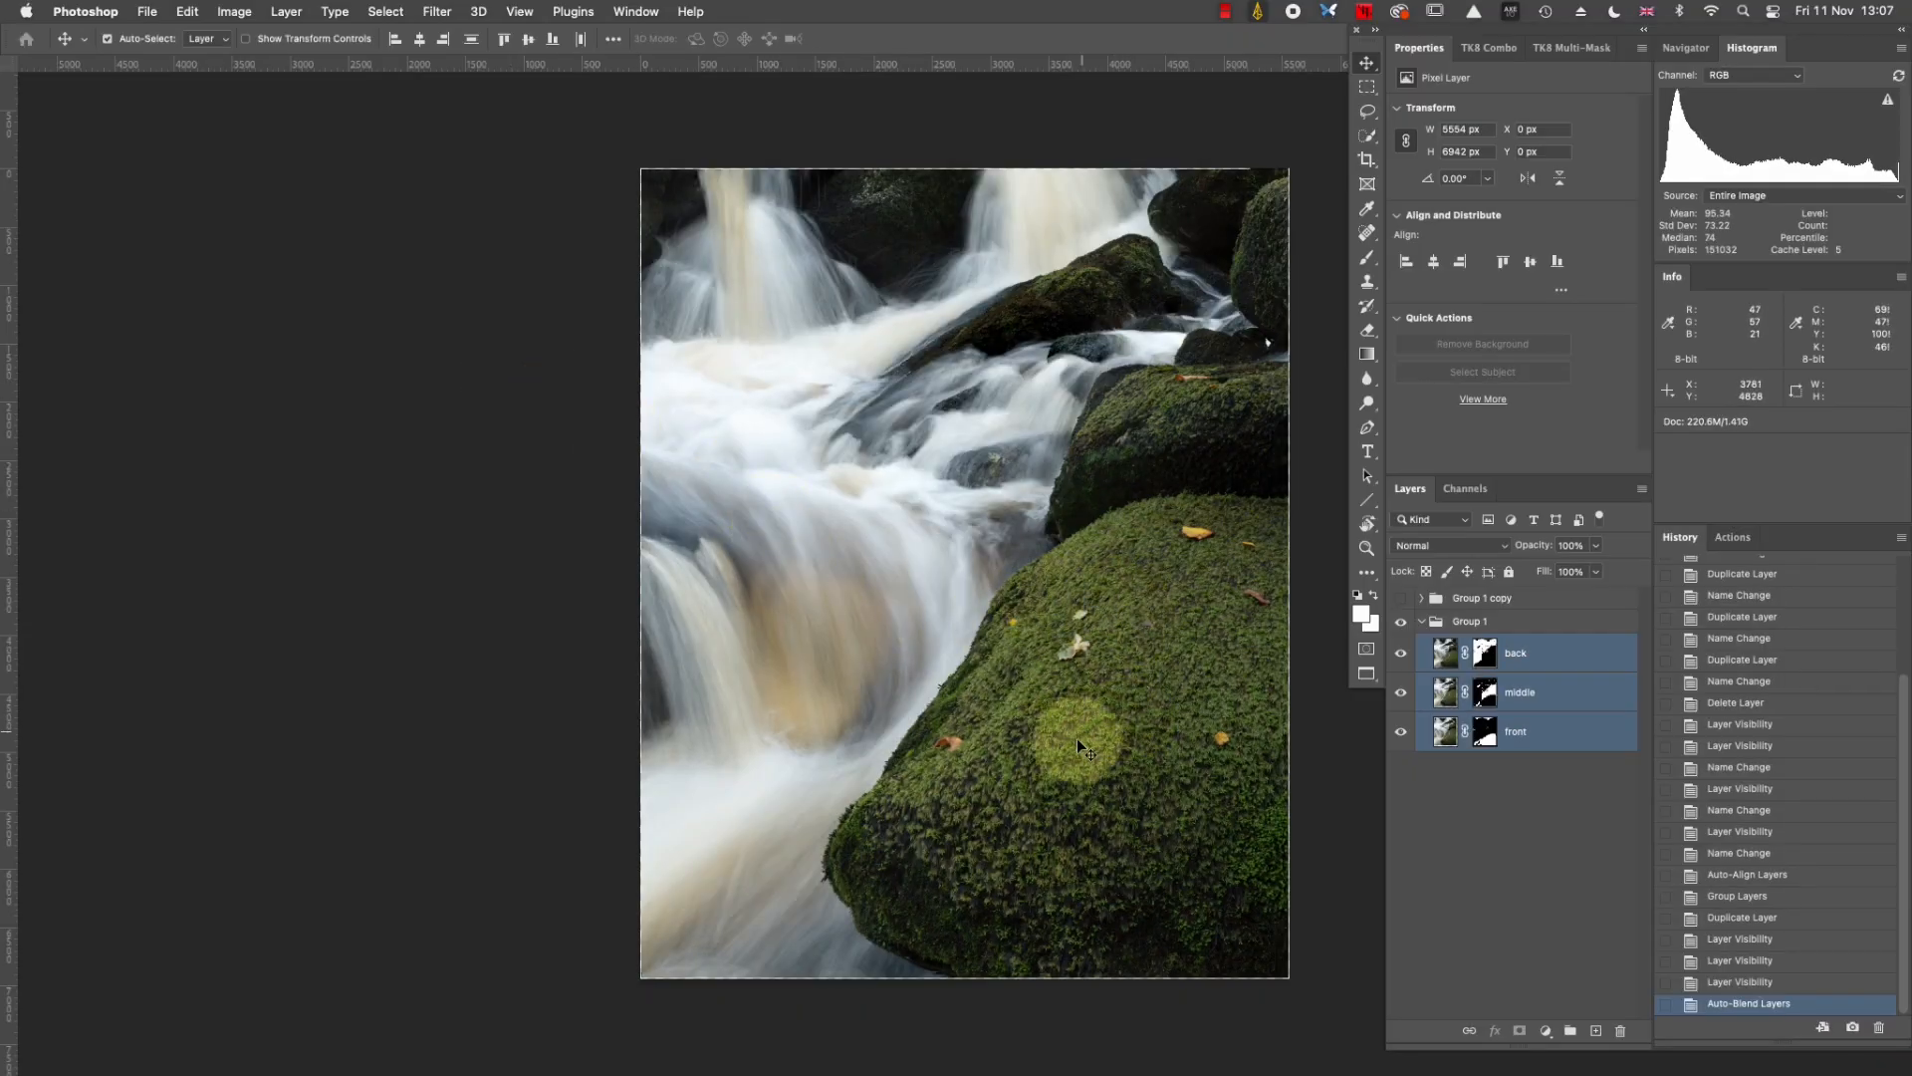
Examine the blended waterfall image up close, checking sharpness from the foreground moss to the background rocks.
{"action": "key", "text": "super+plus"}
{"action": "key", "text": "super+plus"}
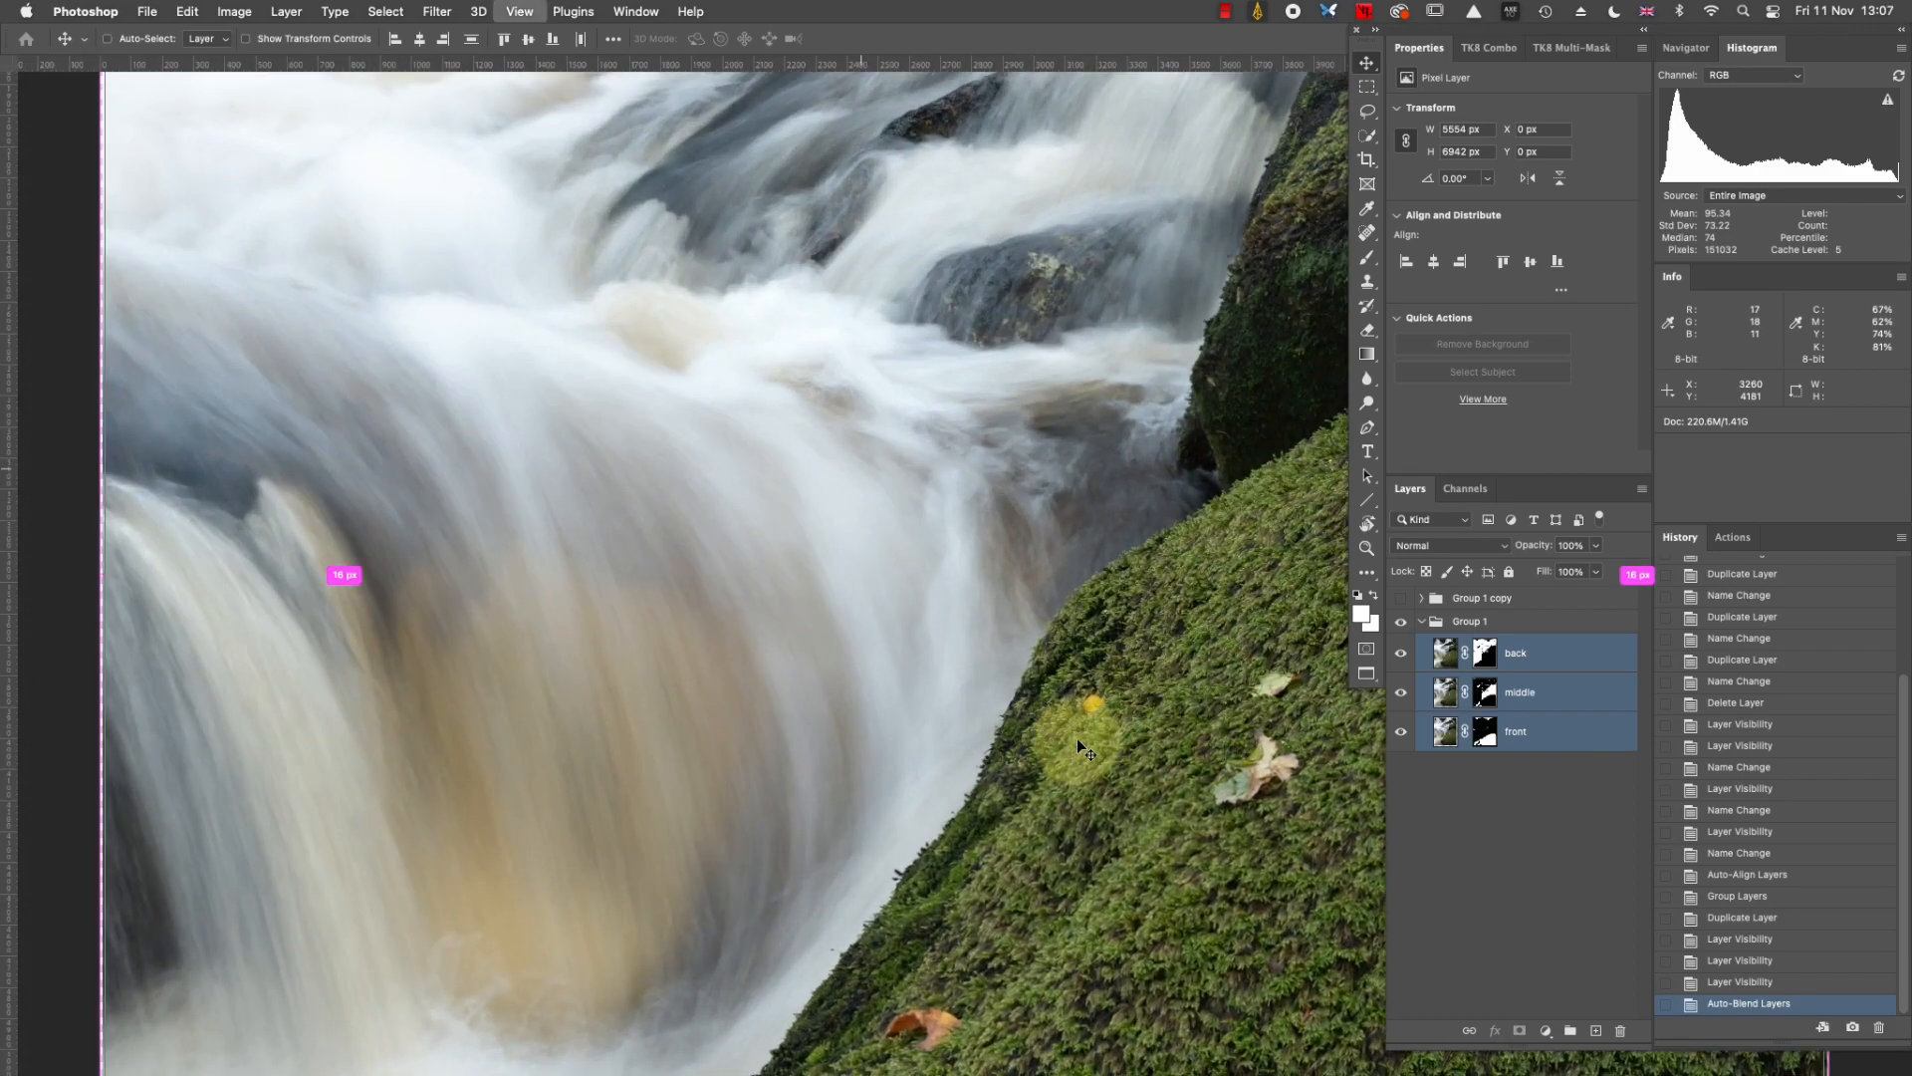
{"action": "key", "text": "super+plus"}
{"action": "left_click_drag", "start_coordinate": [1238, 611], "coordinate": [841, 768]}
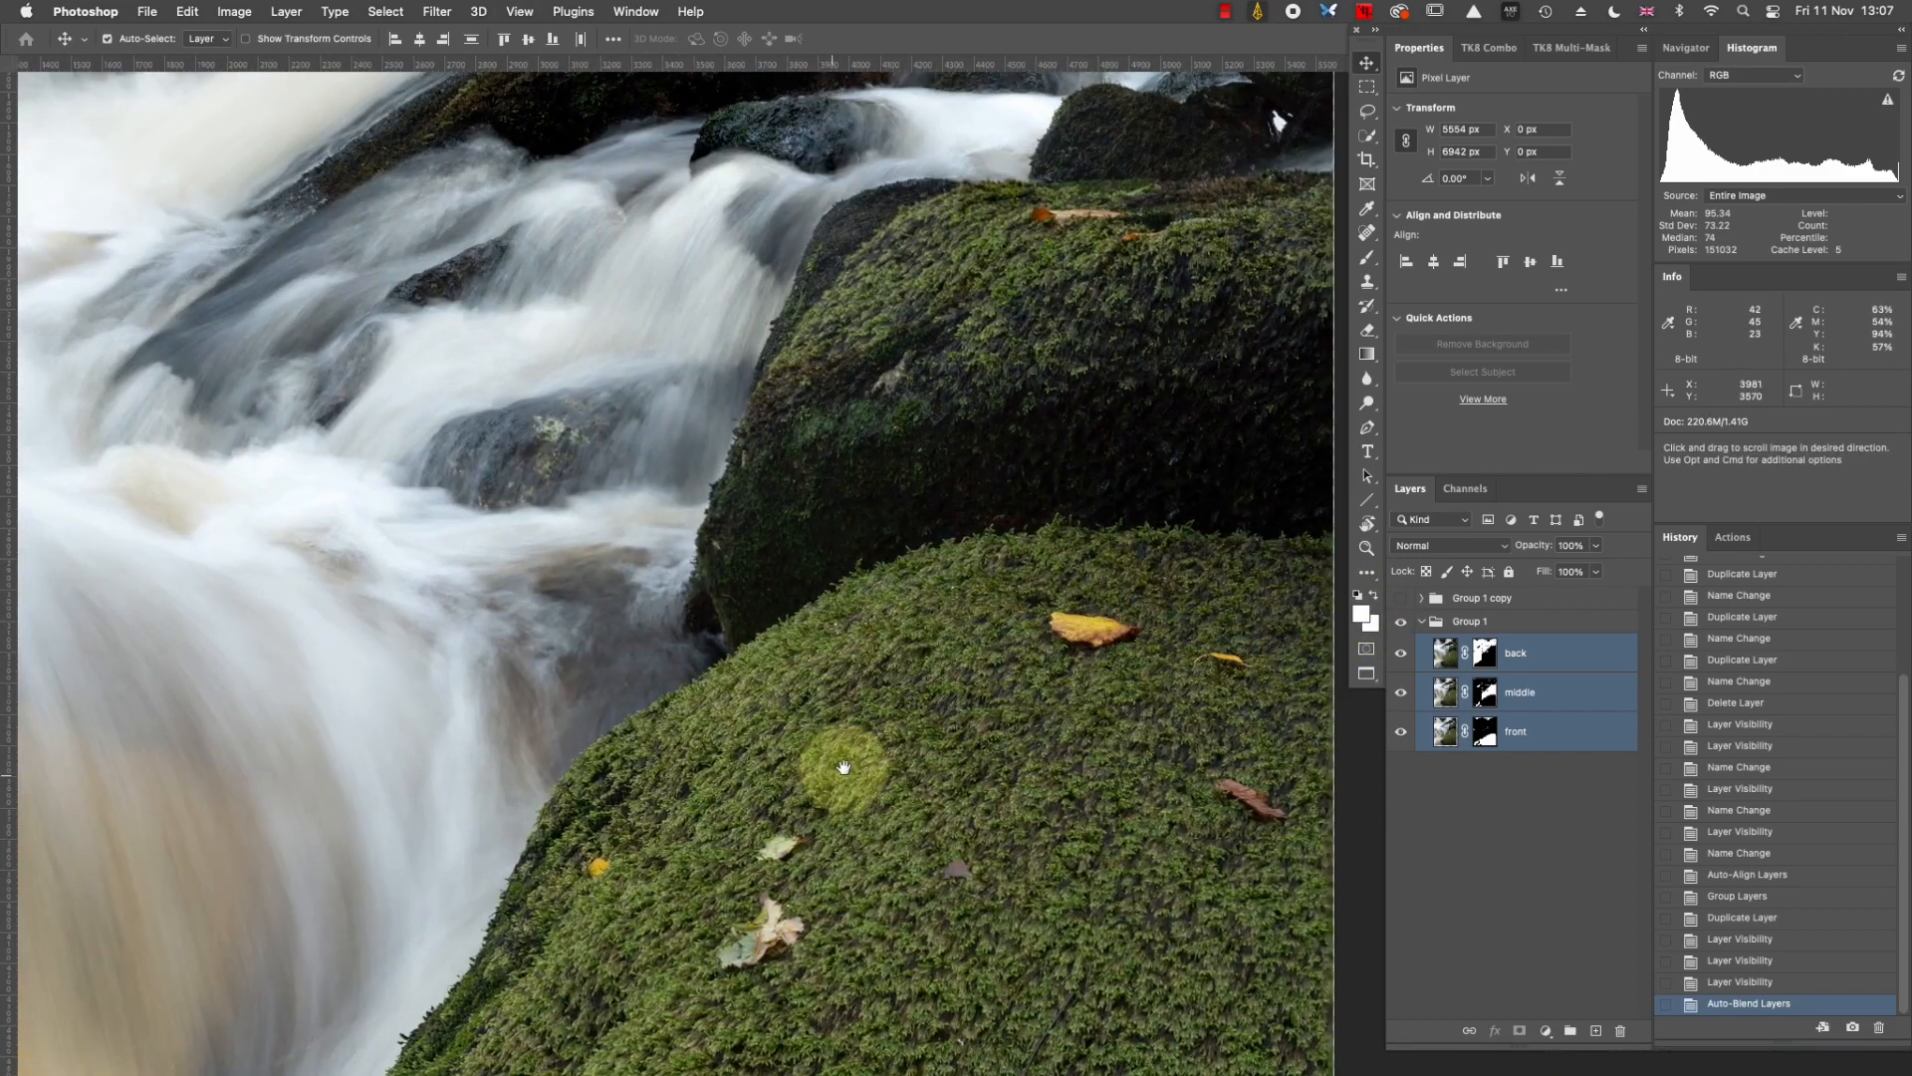
{"action": "left_click_drag", "start_coordinate": [734, 517], "coordinate": [769, 828]}
{"action": "left_click_drag", "start_coordinate": [713, 534], "coordinate": [670, 341]}
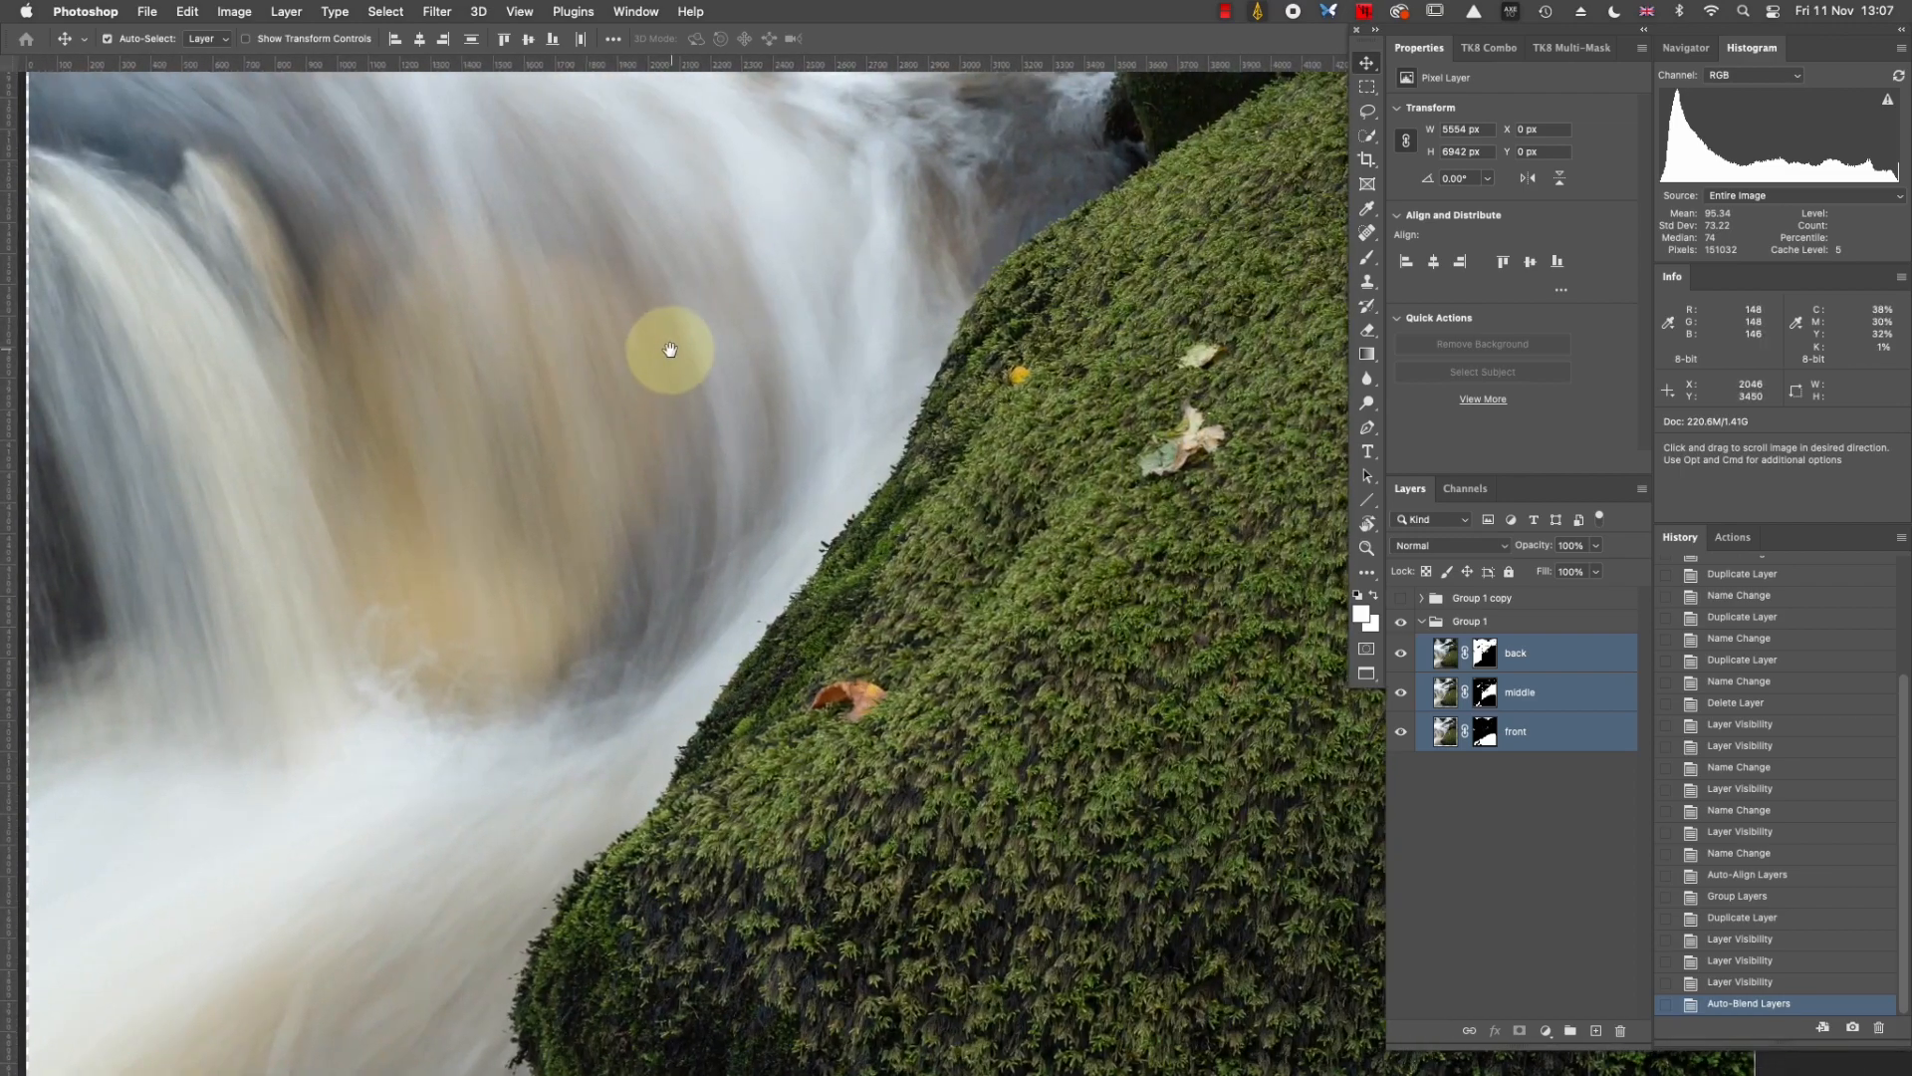
{"action": "left_click_drag", "start_coordinate": [1051, 584], "coordinate": [887, 671]}
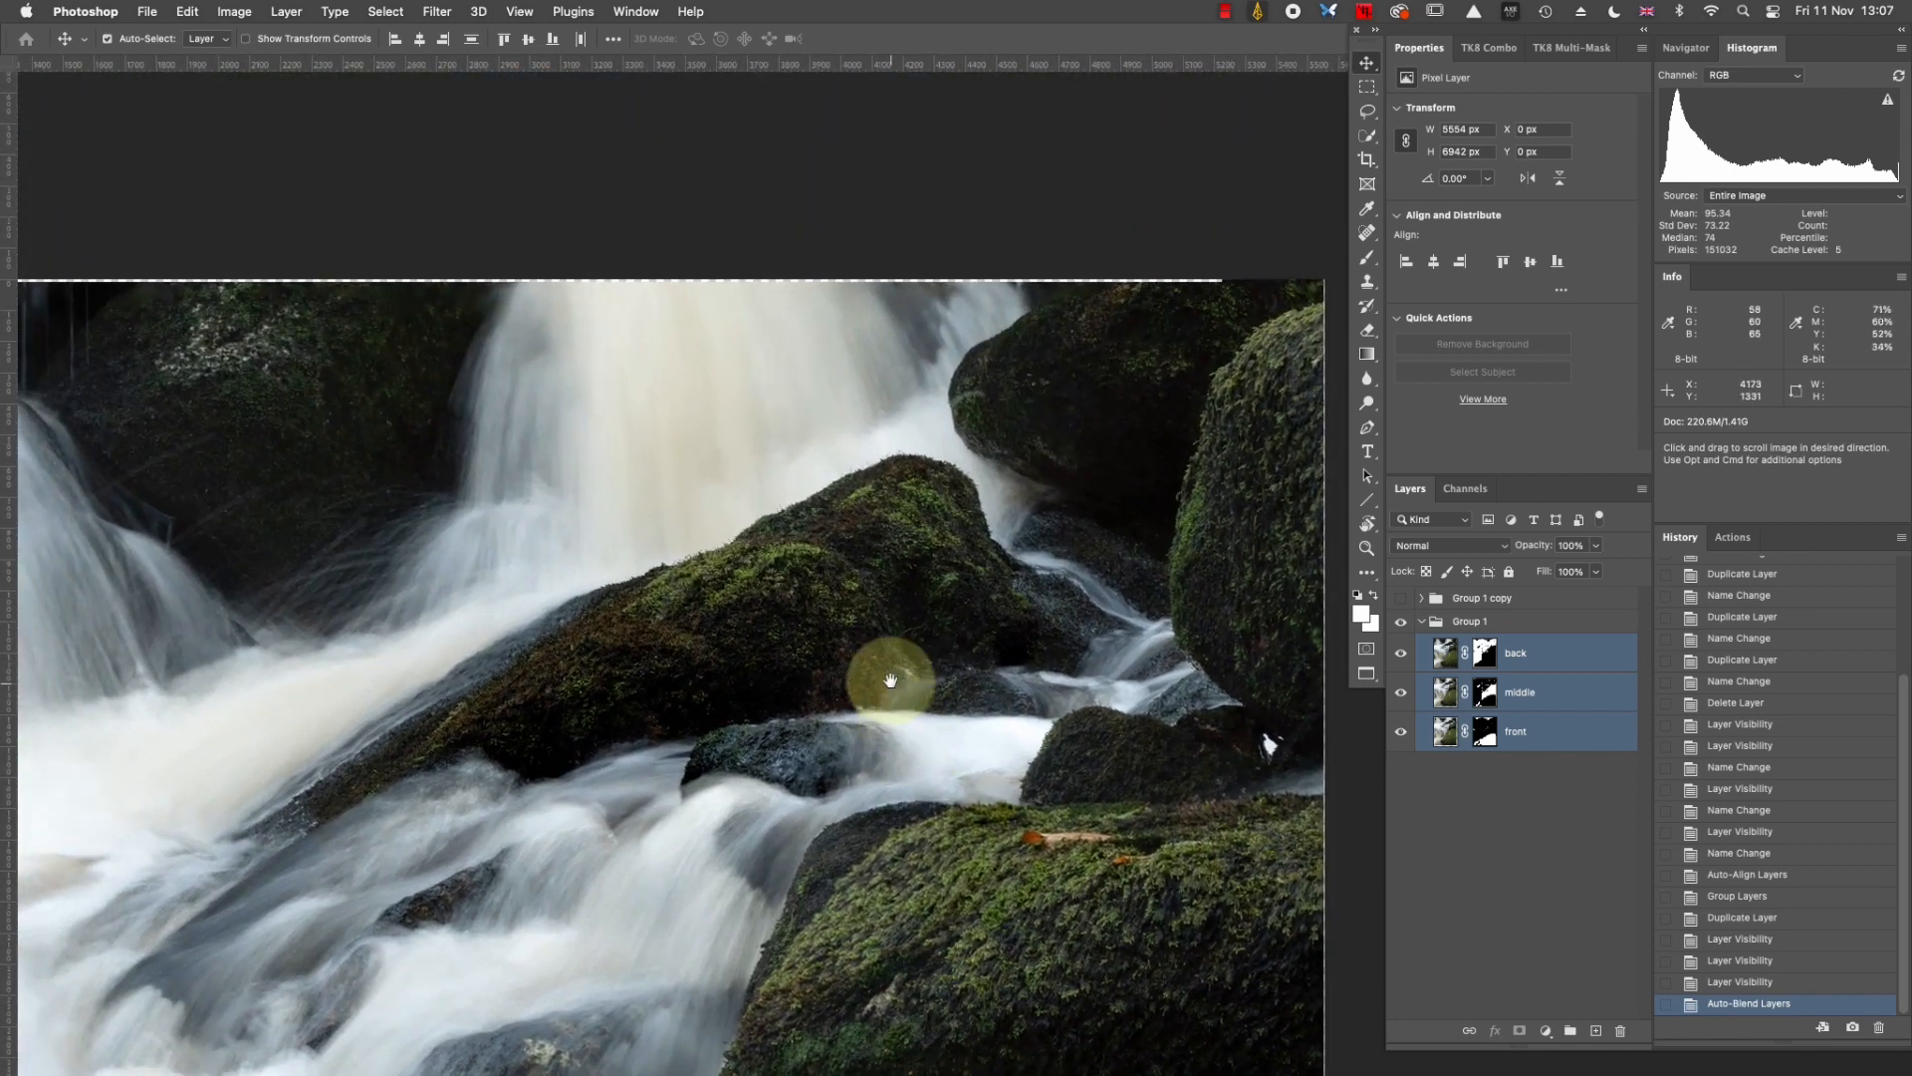
{"action": "left_click_drag", "start_coordinate": [491, 493], "coordinate": [910, 500]}
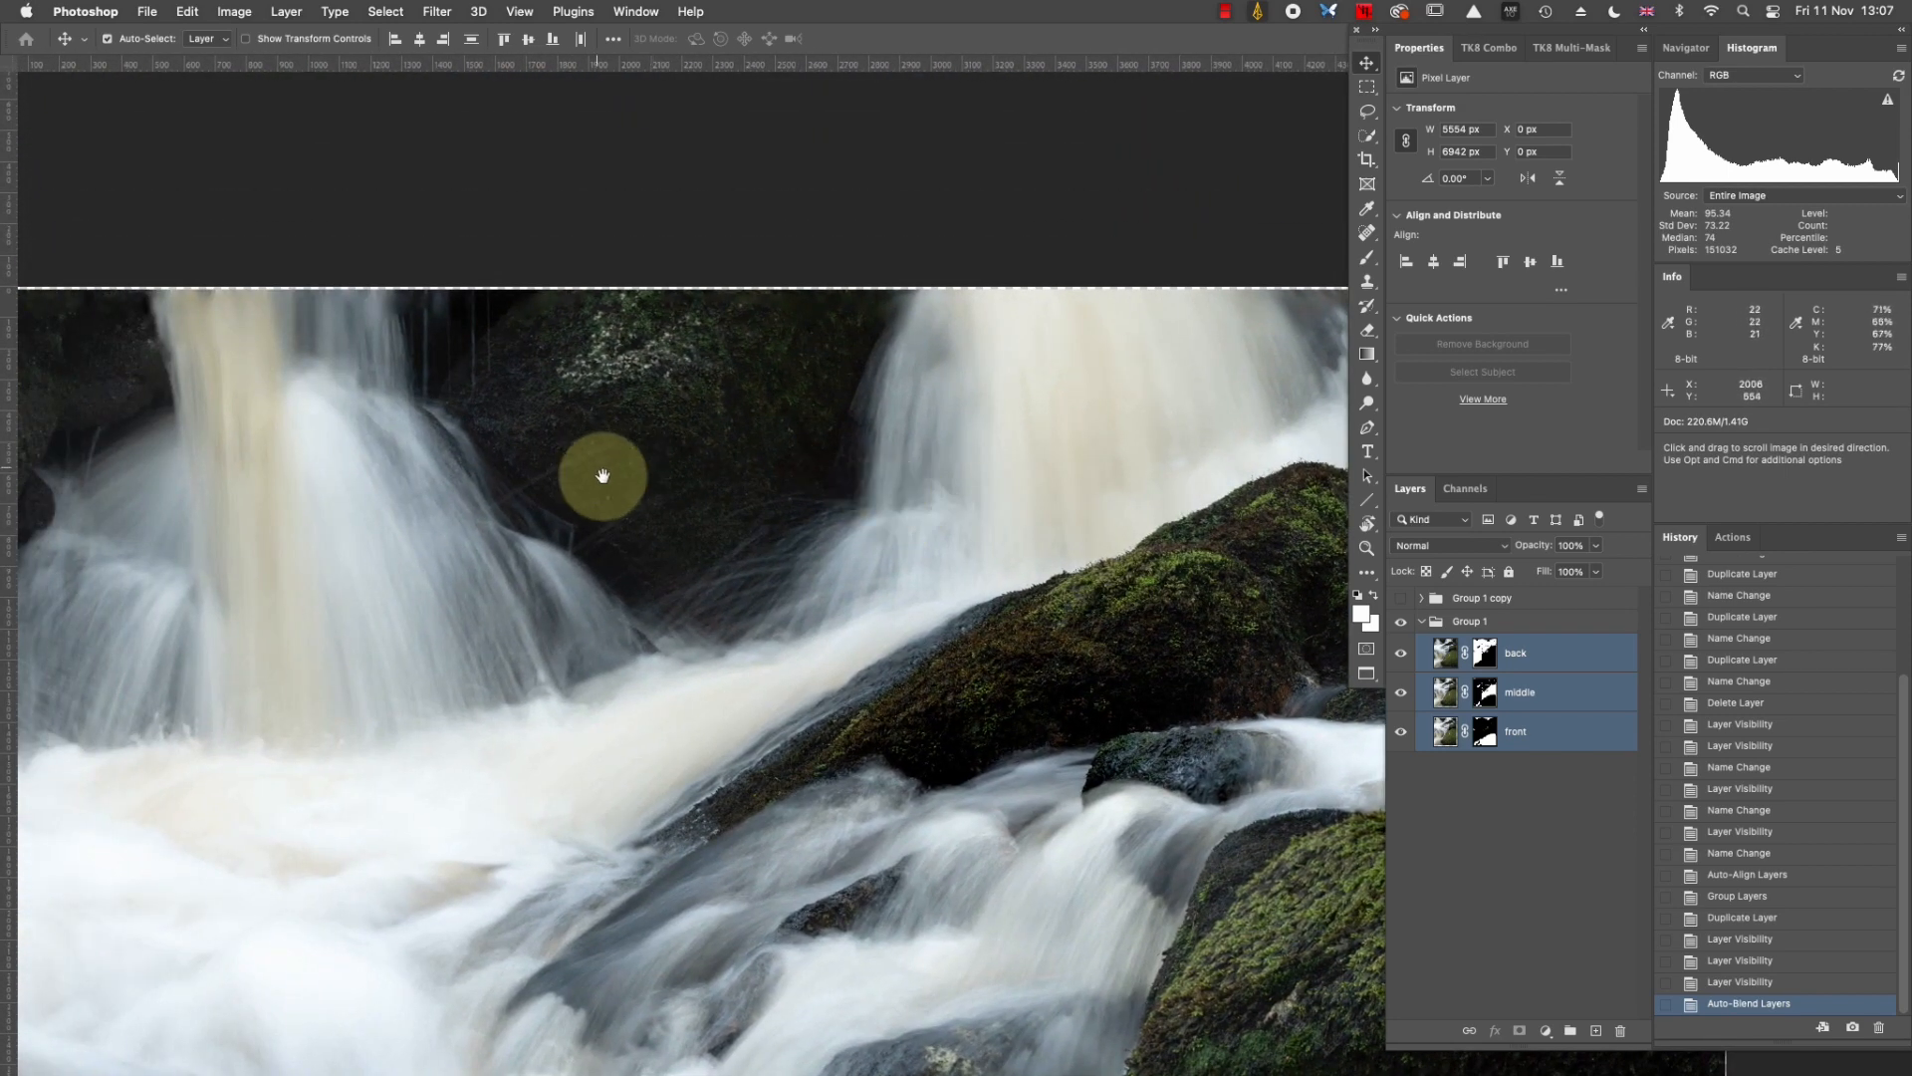
{"action": "left_click_drag", "start_coordinate": [671, 624], "coordinate": [758, 442]}
{"action": "left_click_drag", "start_coordinate": [790, 670], "coordinate": [798, 436]}
{"action": "left_click_drag", "start_coordinate": [809, 745], "coordinate": [790, 444]}
{"action": "left_click_drag", "start_coordinate": [798, 751], "coordinate": [769, 584]}
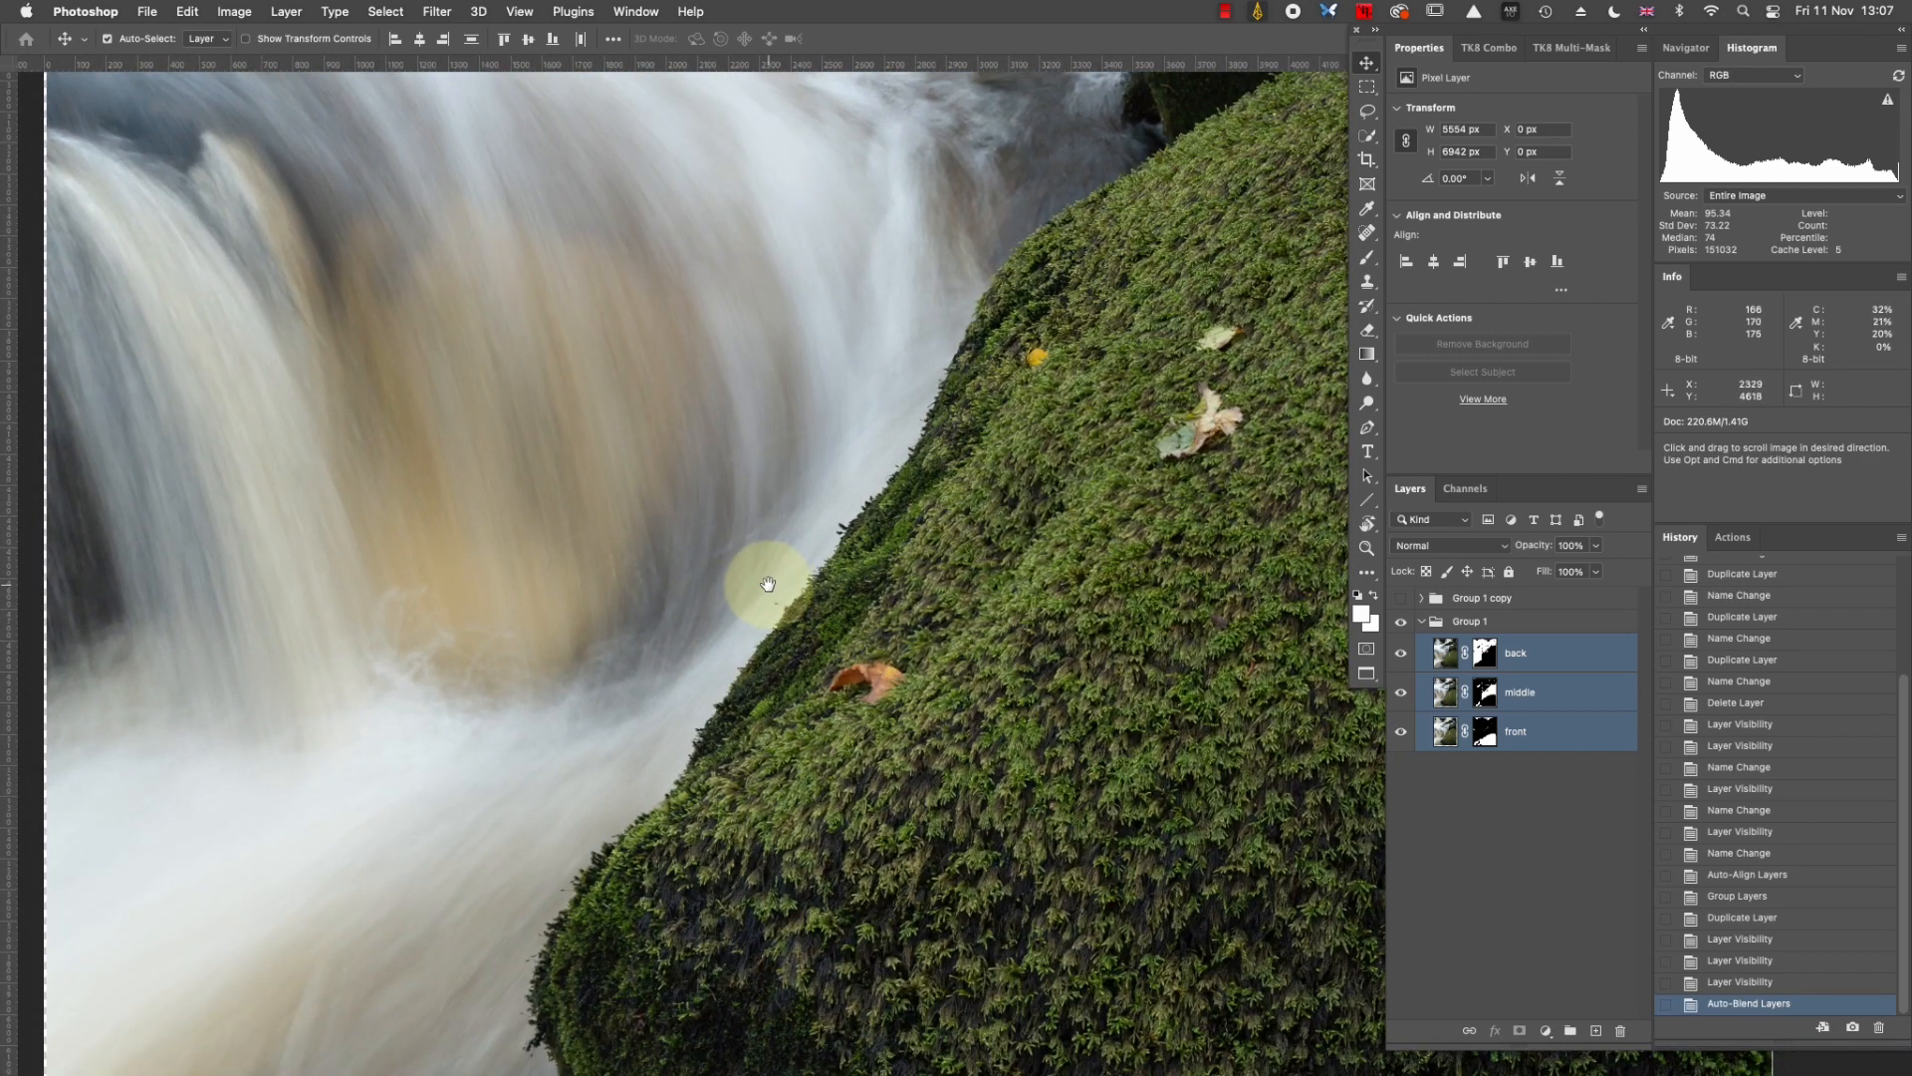
Hide the back and middle layers to examine the front layer's masked area, and toggle middle to compare its contribution.
{"action": "left_click", "coordinate": [1401, 652]}
{"action": "left_click", "coordinate": [1402, 692]}
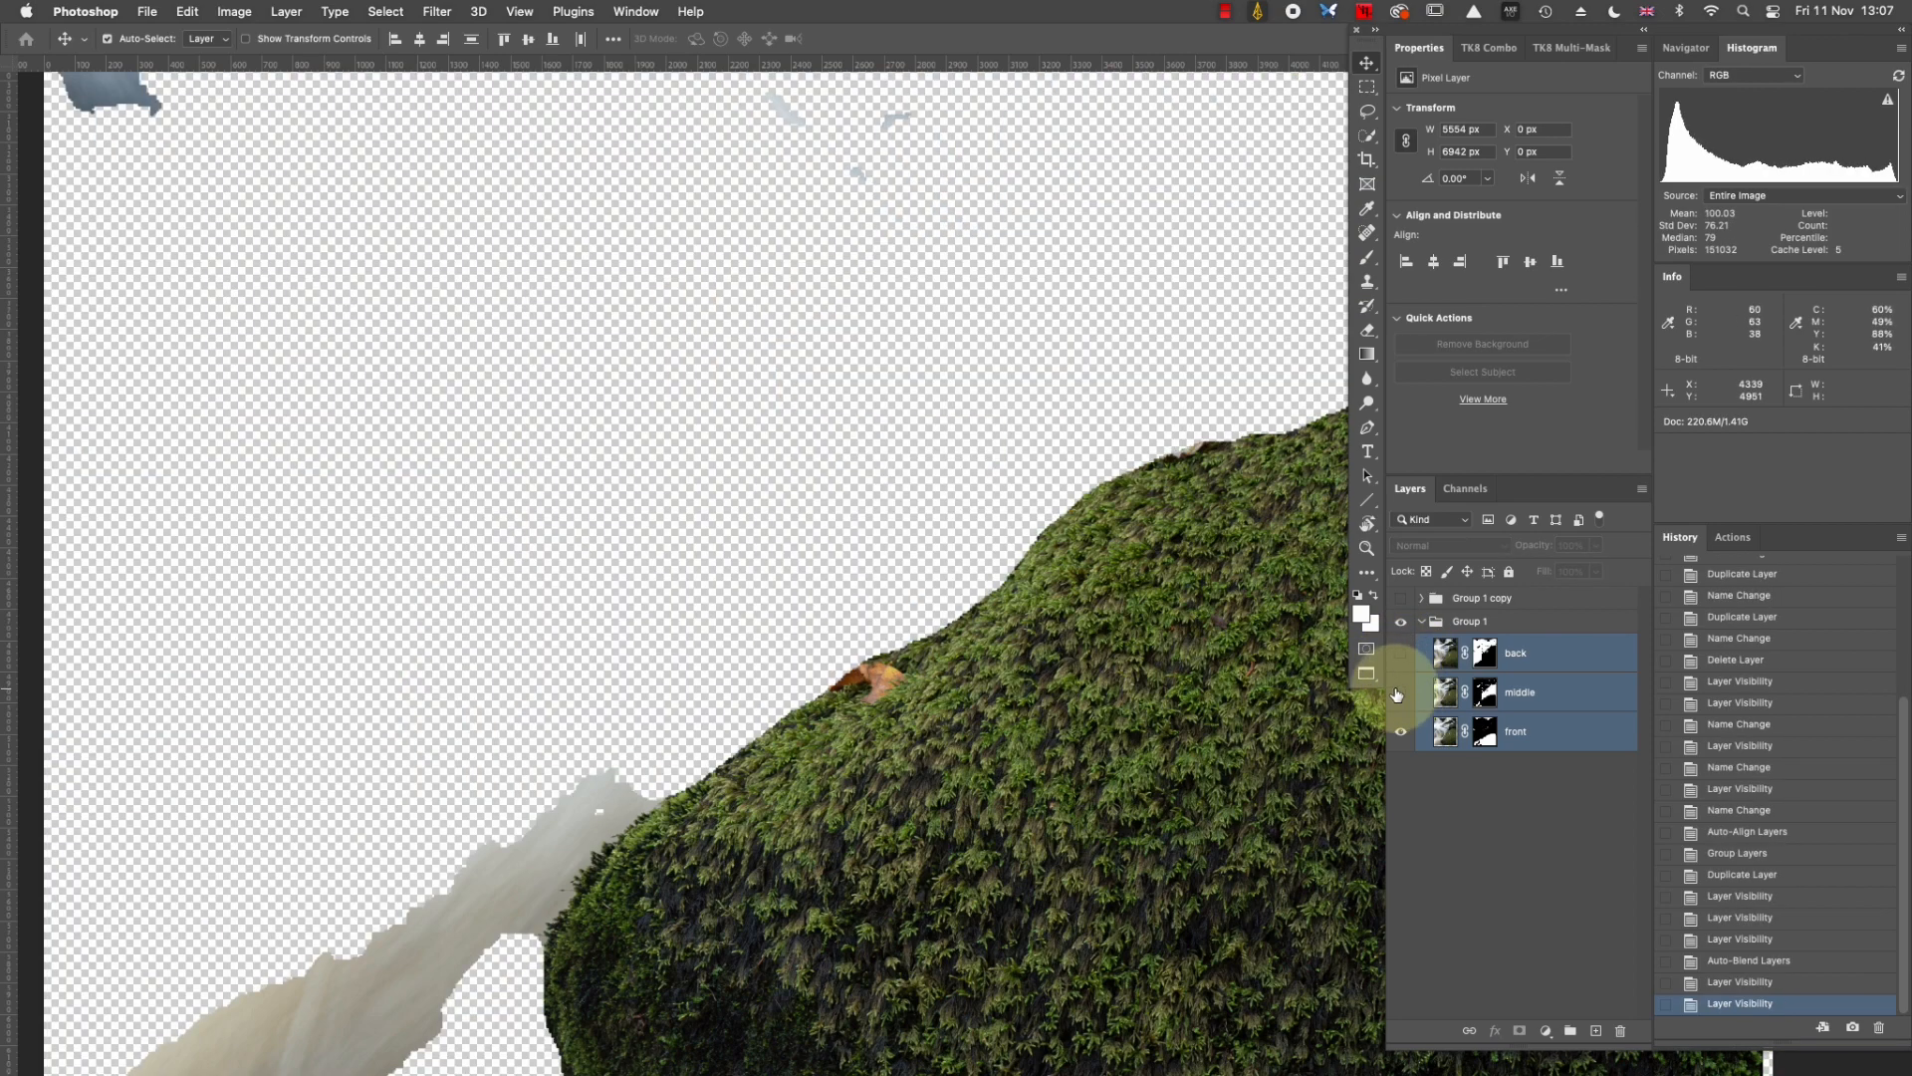
{"action": "key", "text": "super+equal"}
{"action": "key", "text": "super+0"}
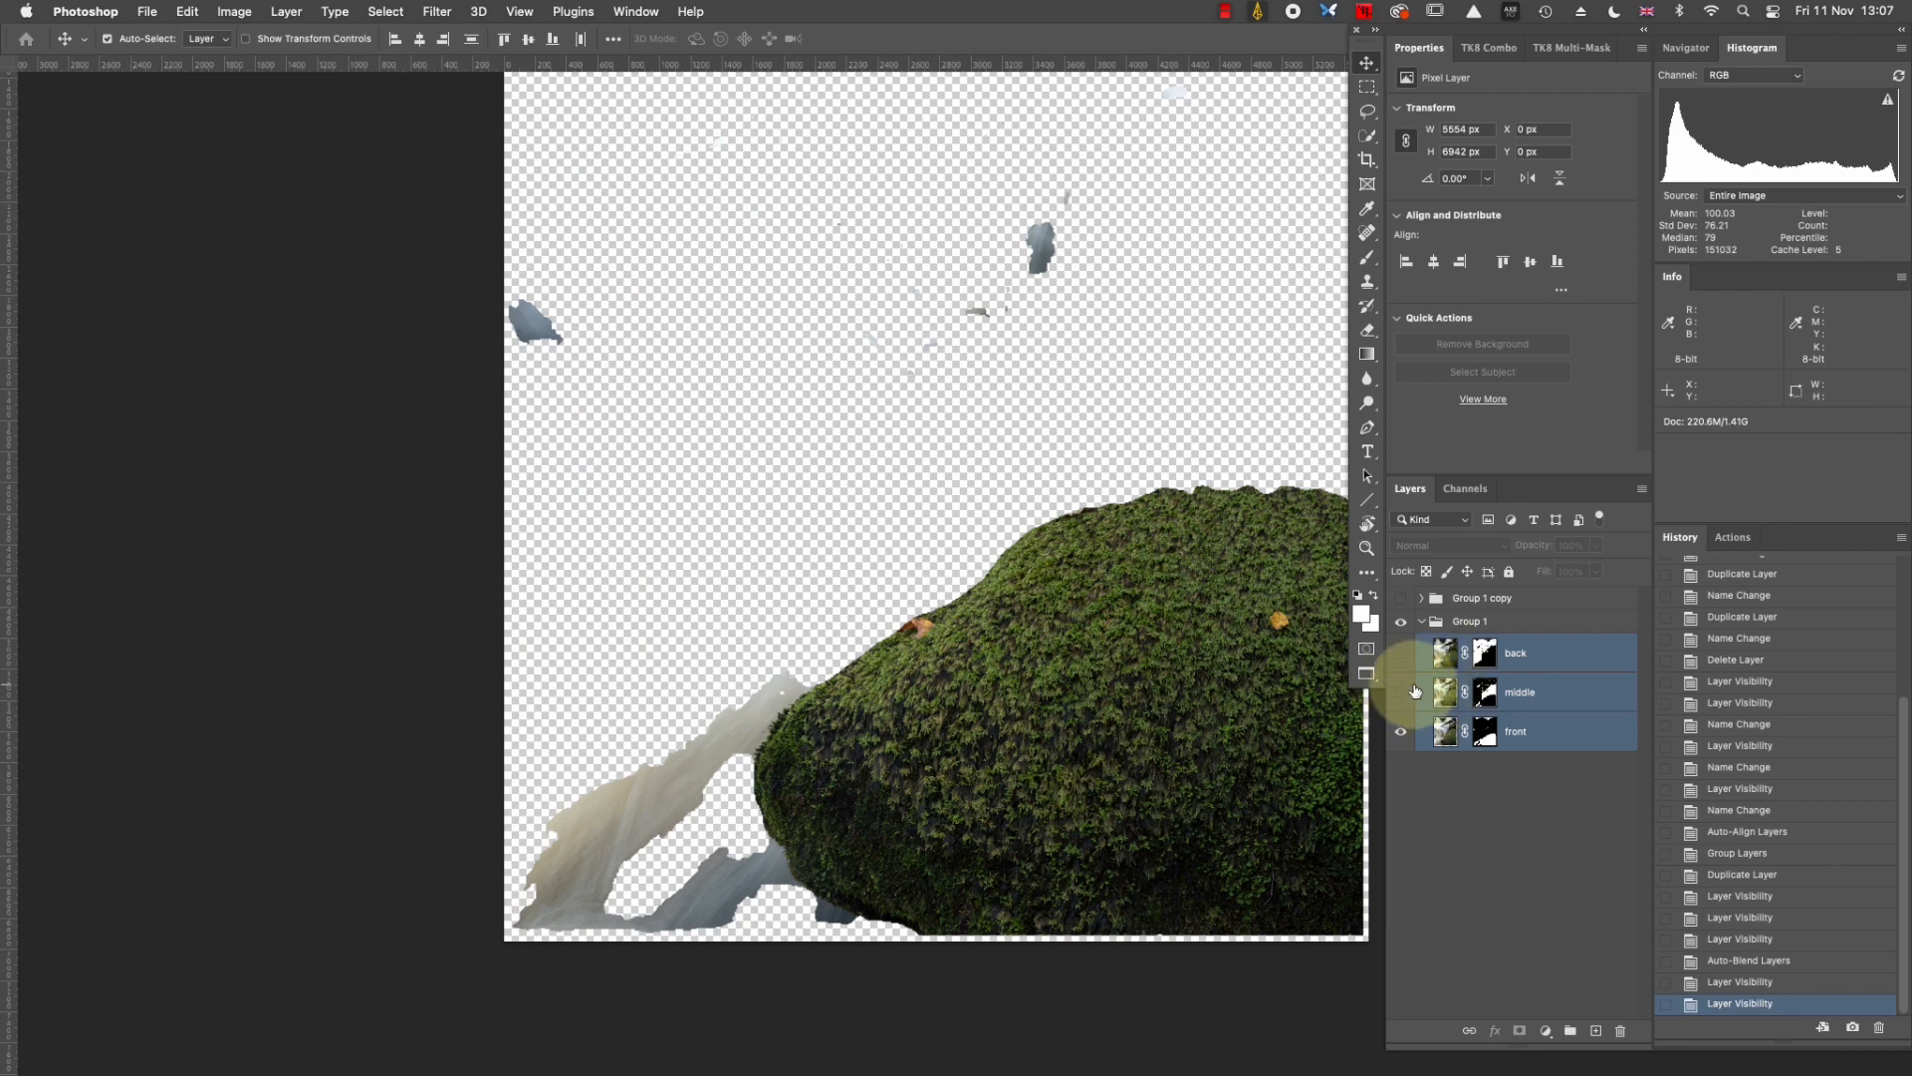
{"action": "left_click", "coordinate": [1403, 691]}
{"action": "left_click", "coordinate": [1401, 694]}
{"action": "left_click", "coordinate": [1400, 694]}
Isolate the back layer to examine its masked area, and restore the middle and front layers one by one.
{"action": "left_click", "coordinate": [1399, 655]}
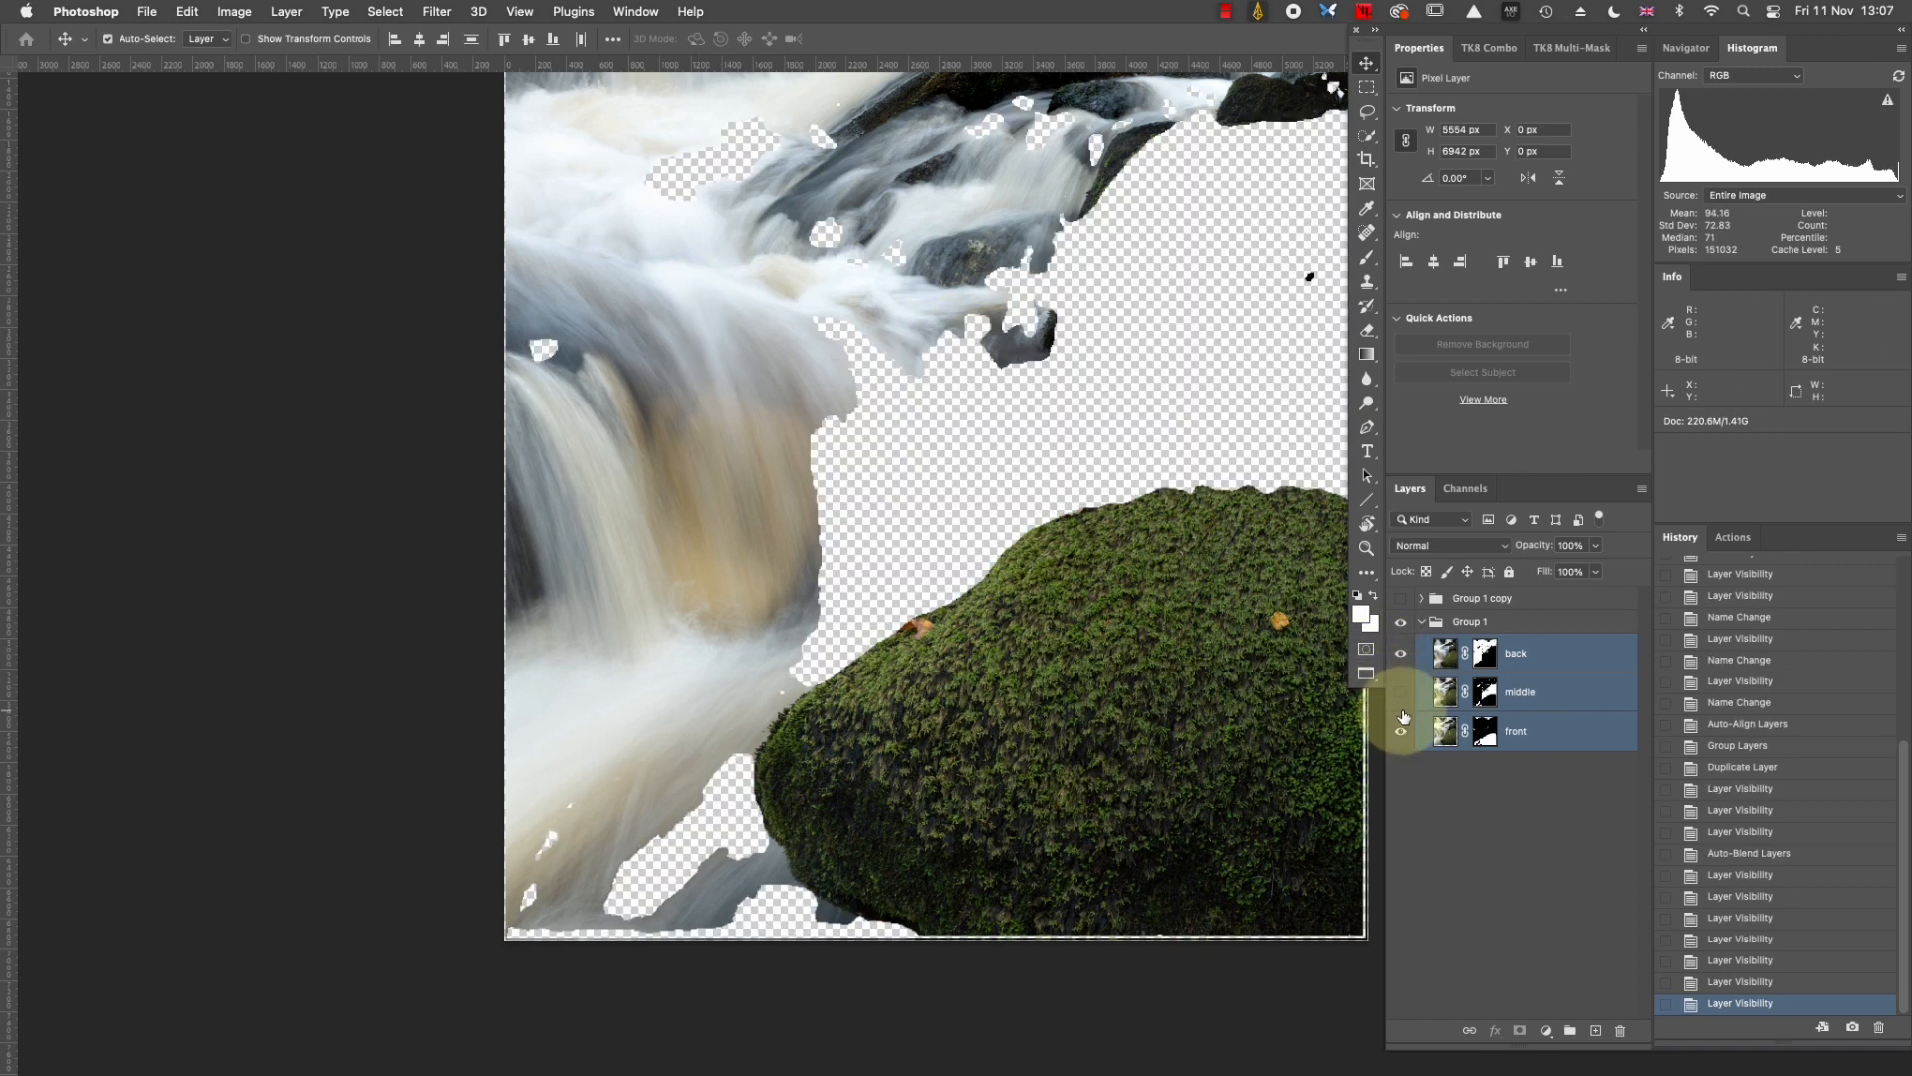
{"action": "left_click", "coordinate": [1401, 692]}
{"action": "left_click", "coordinate": [1401, 731]}
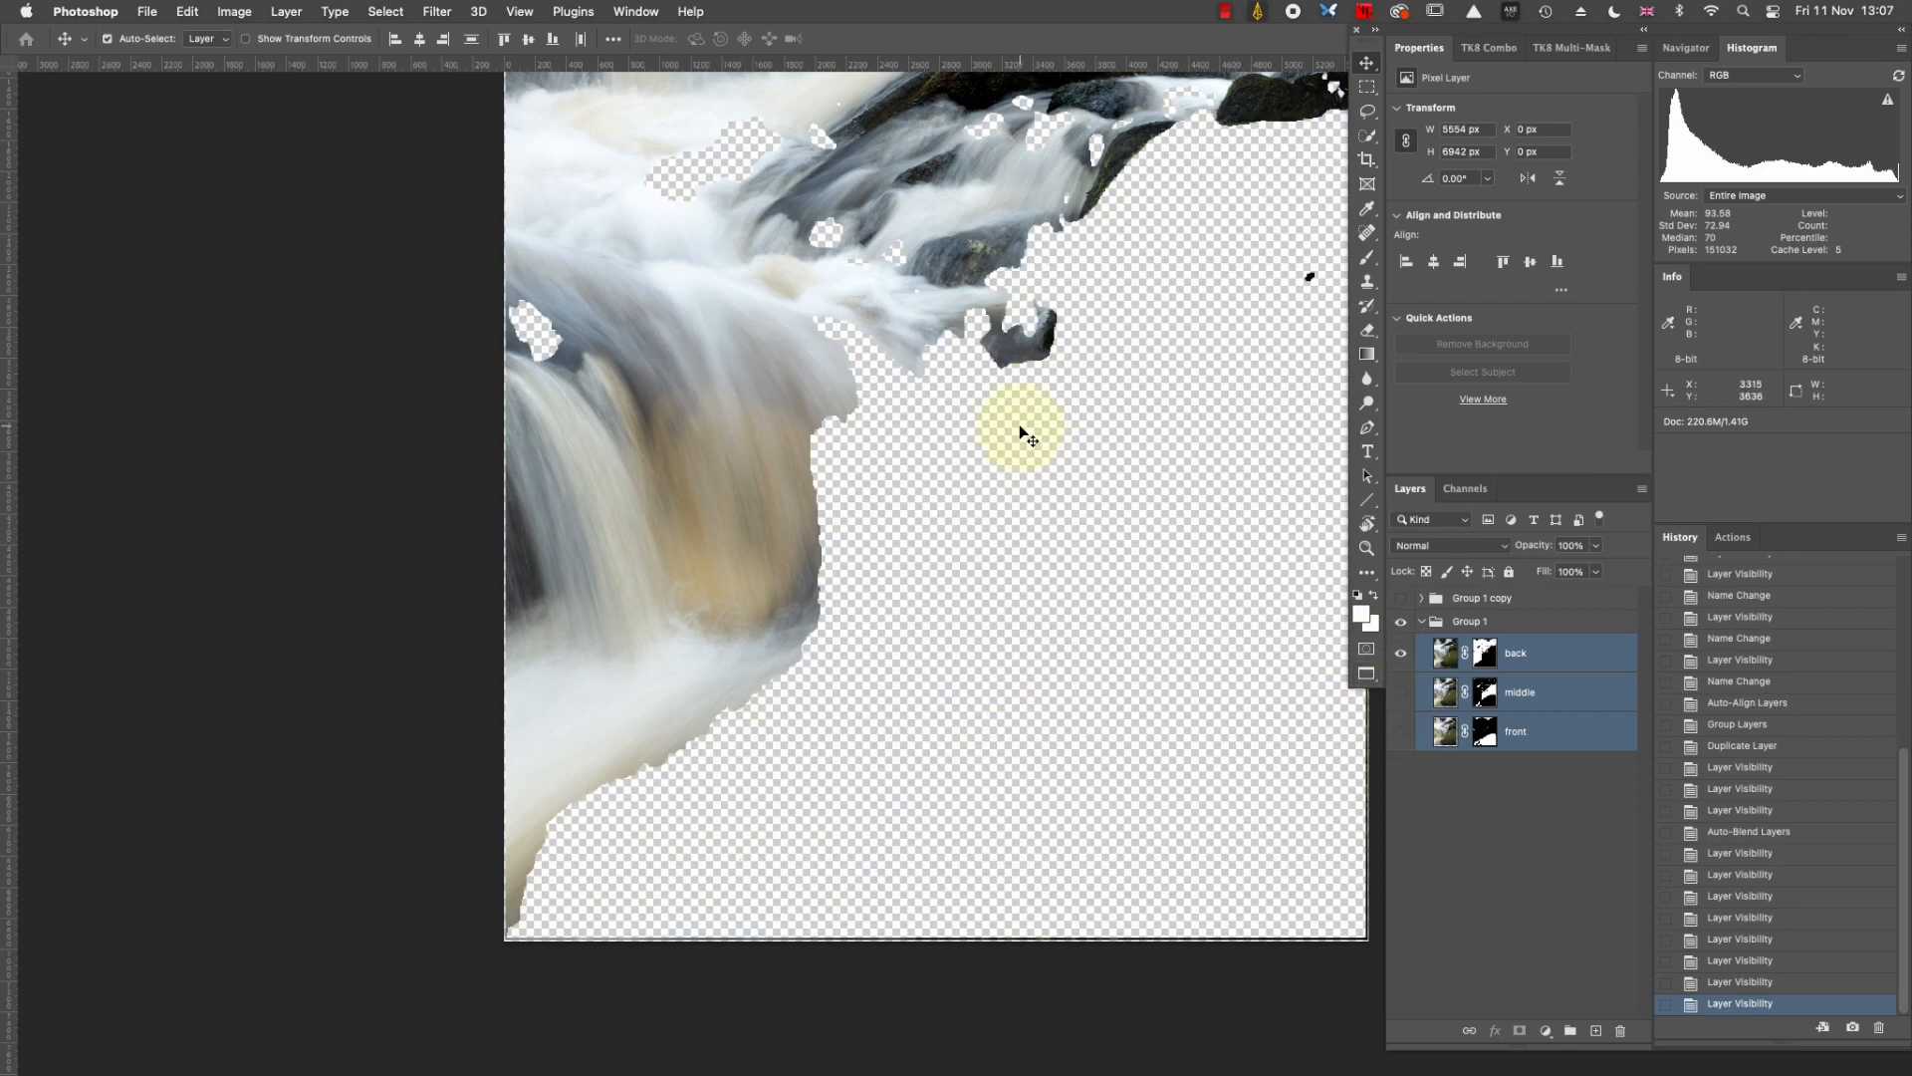
{"action": "scroll", "coordinate": [1021, 432], "scroll_direction": "up", "scroll_amount": 5}
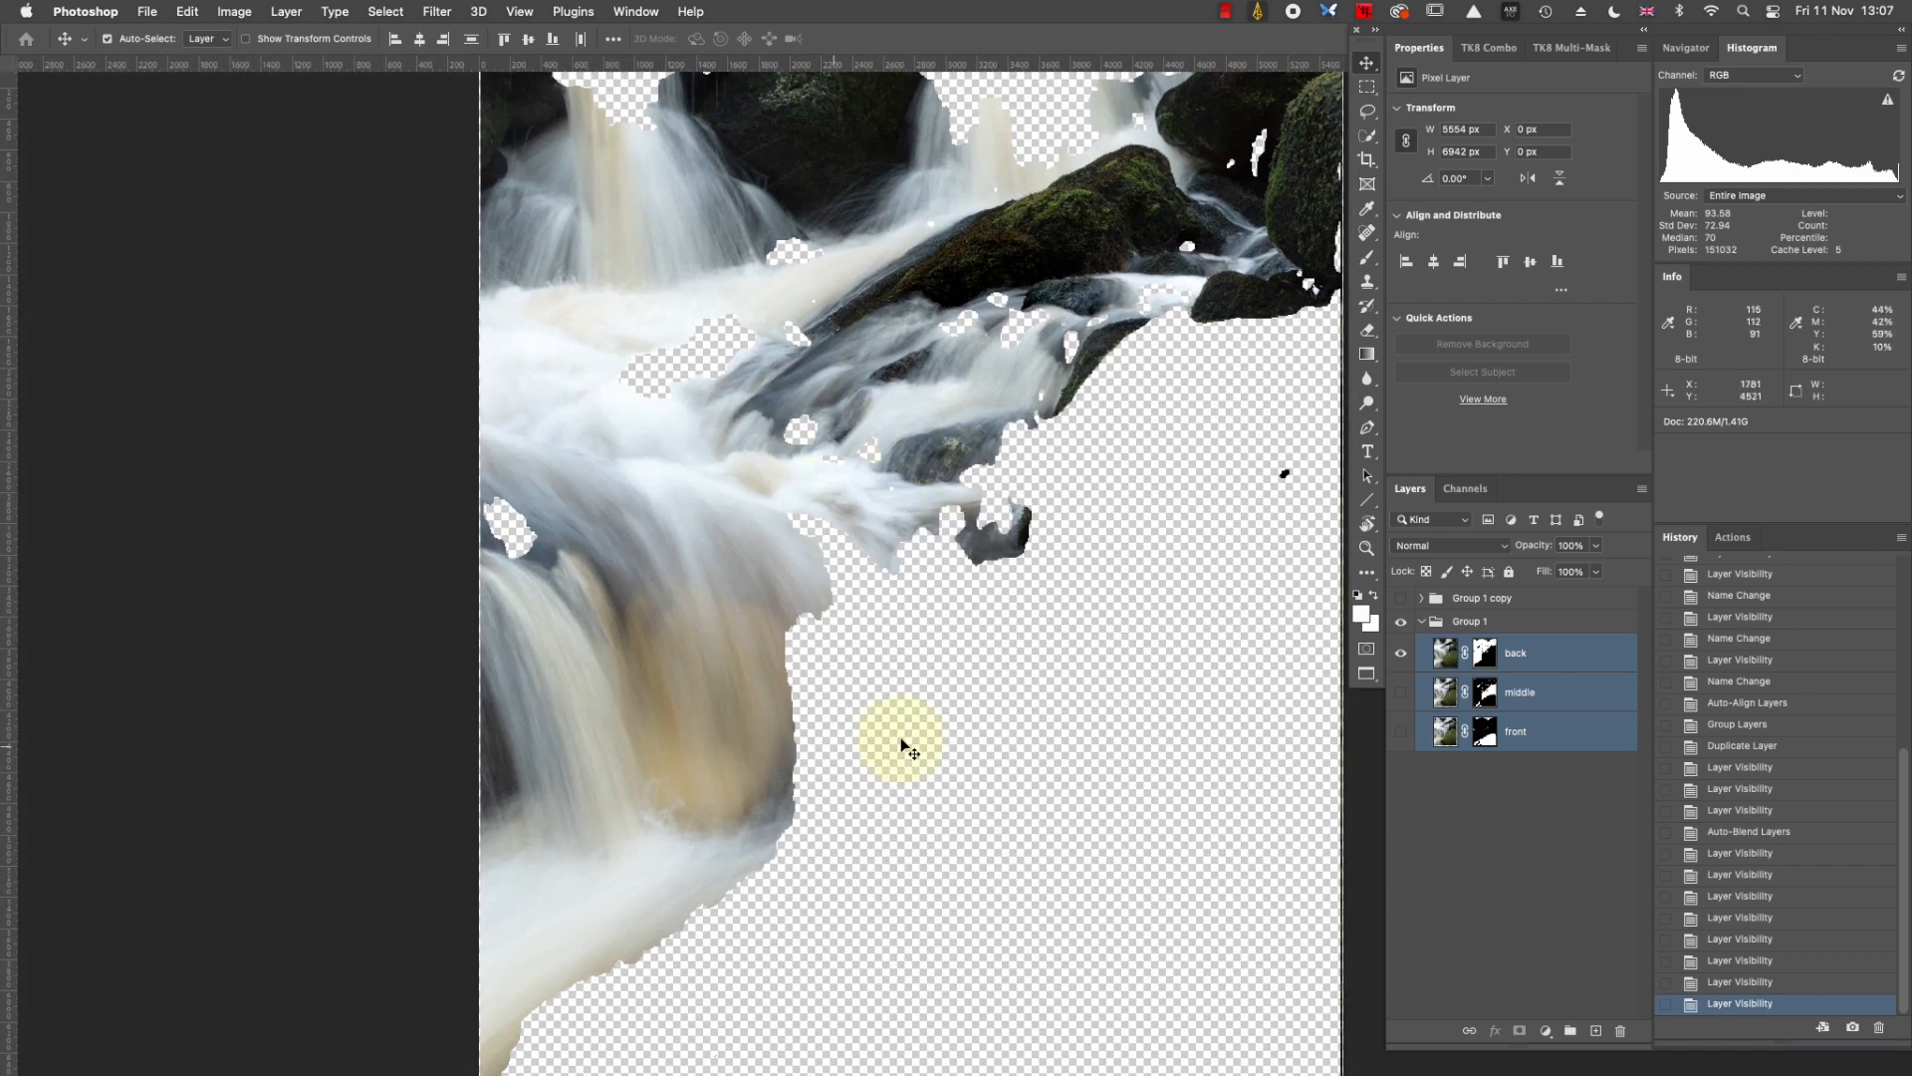
{"action": "left_click", "coordinate": [1401, 692]}
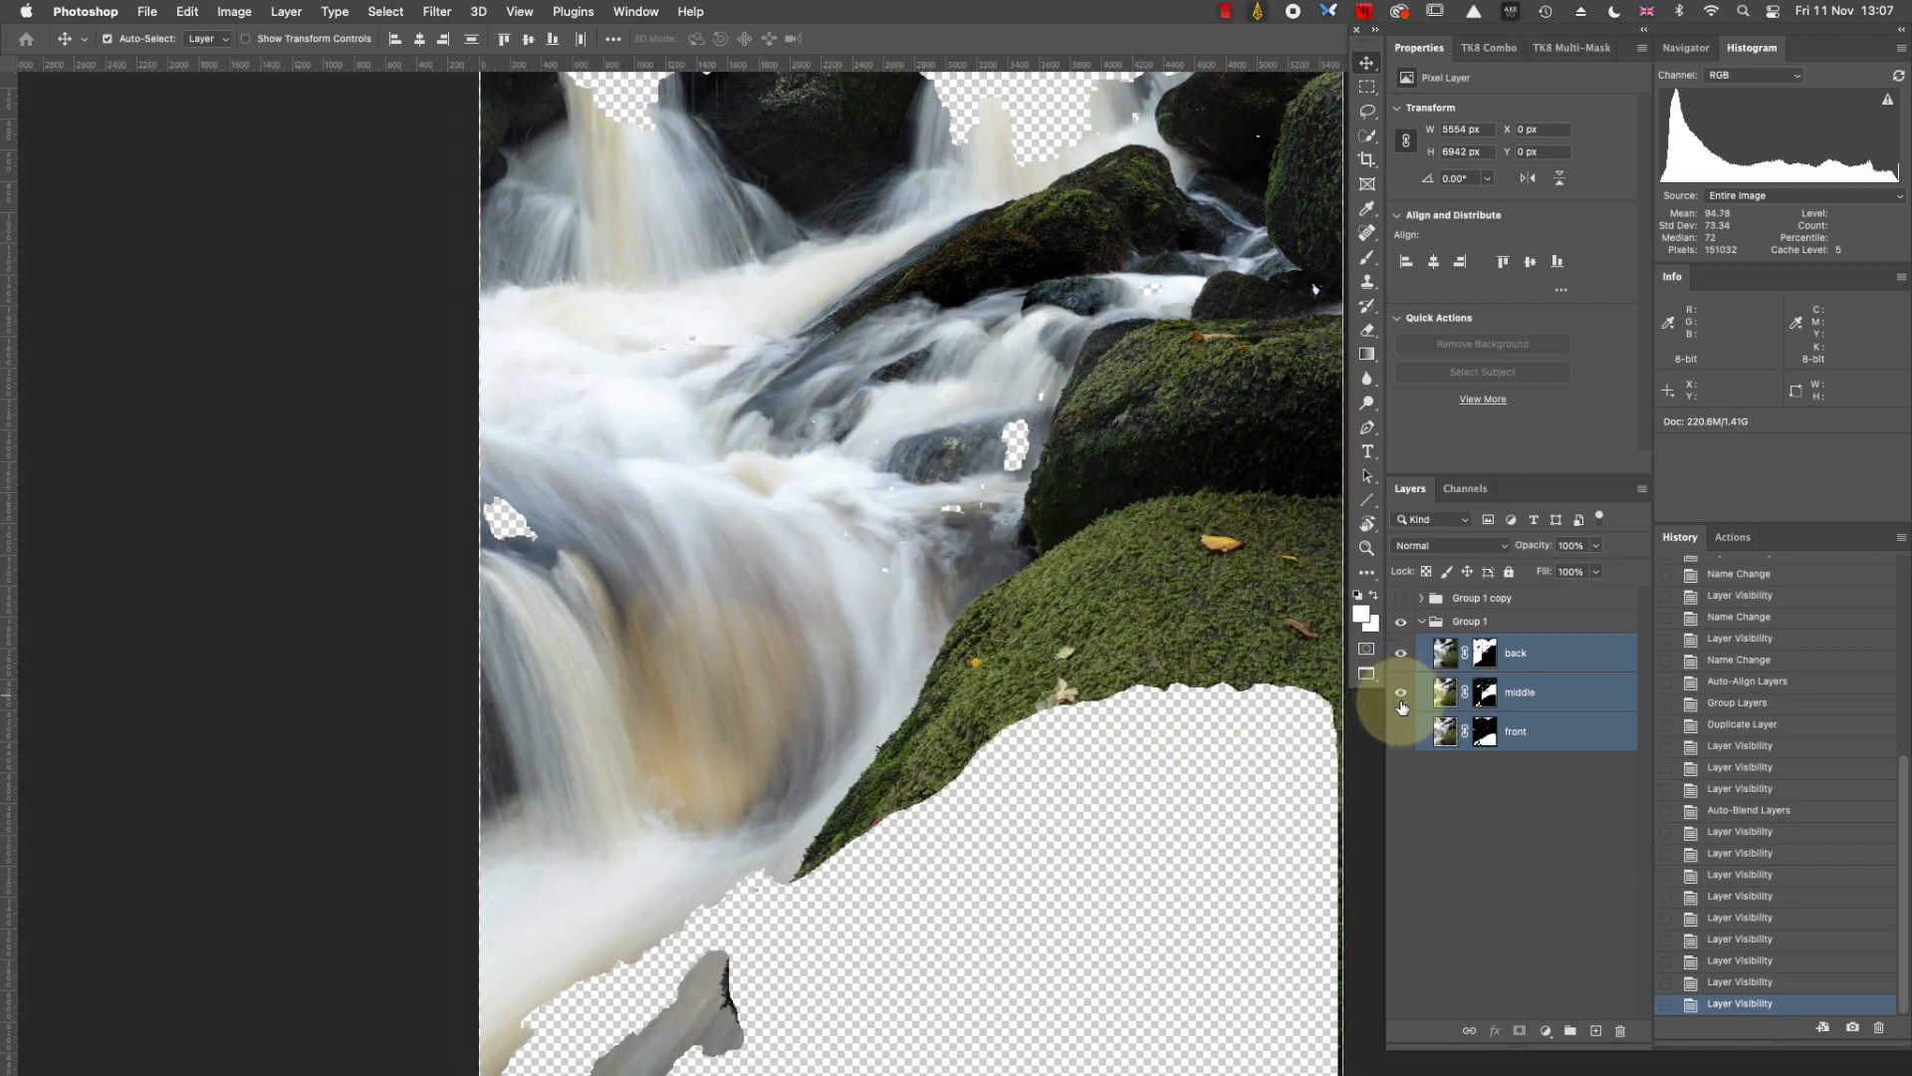
{"action": "left_click", "coordinate": [1400, 731]}
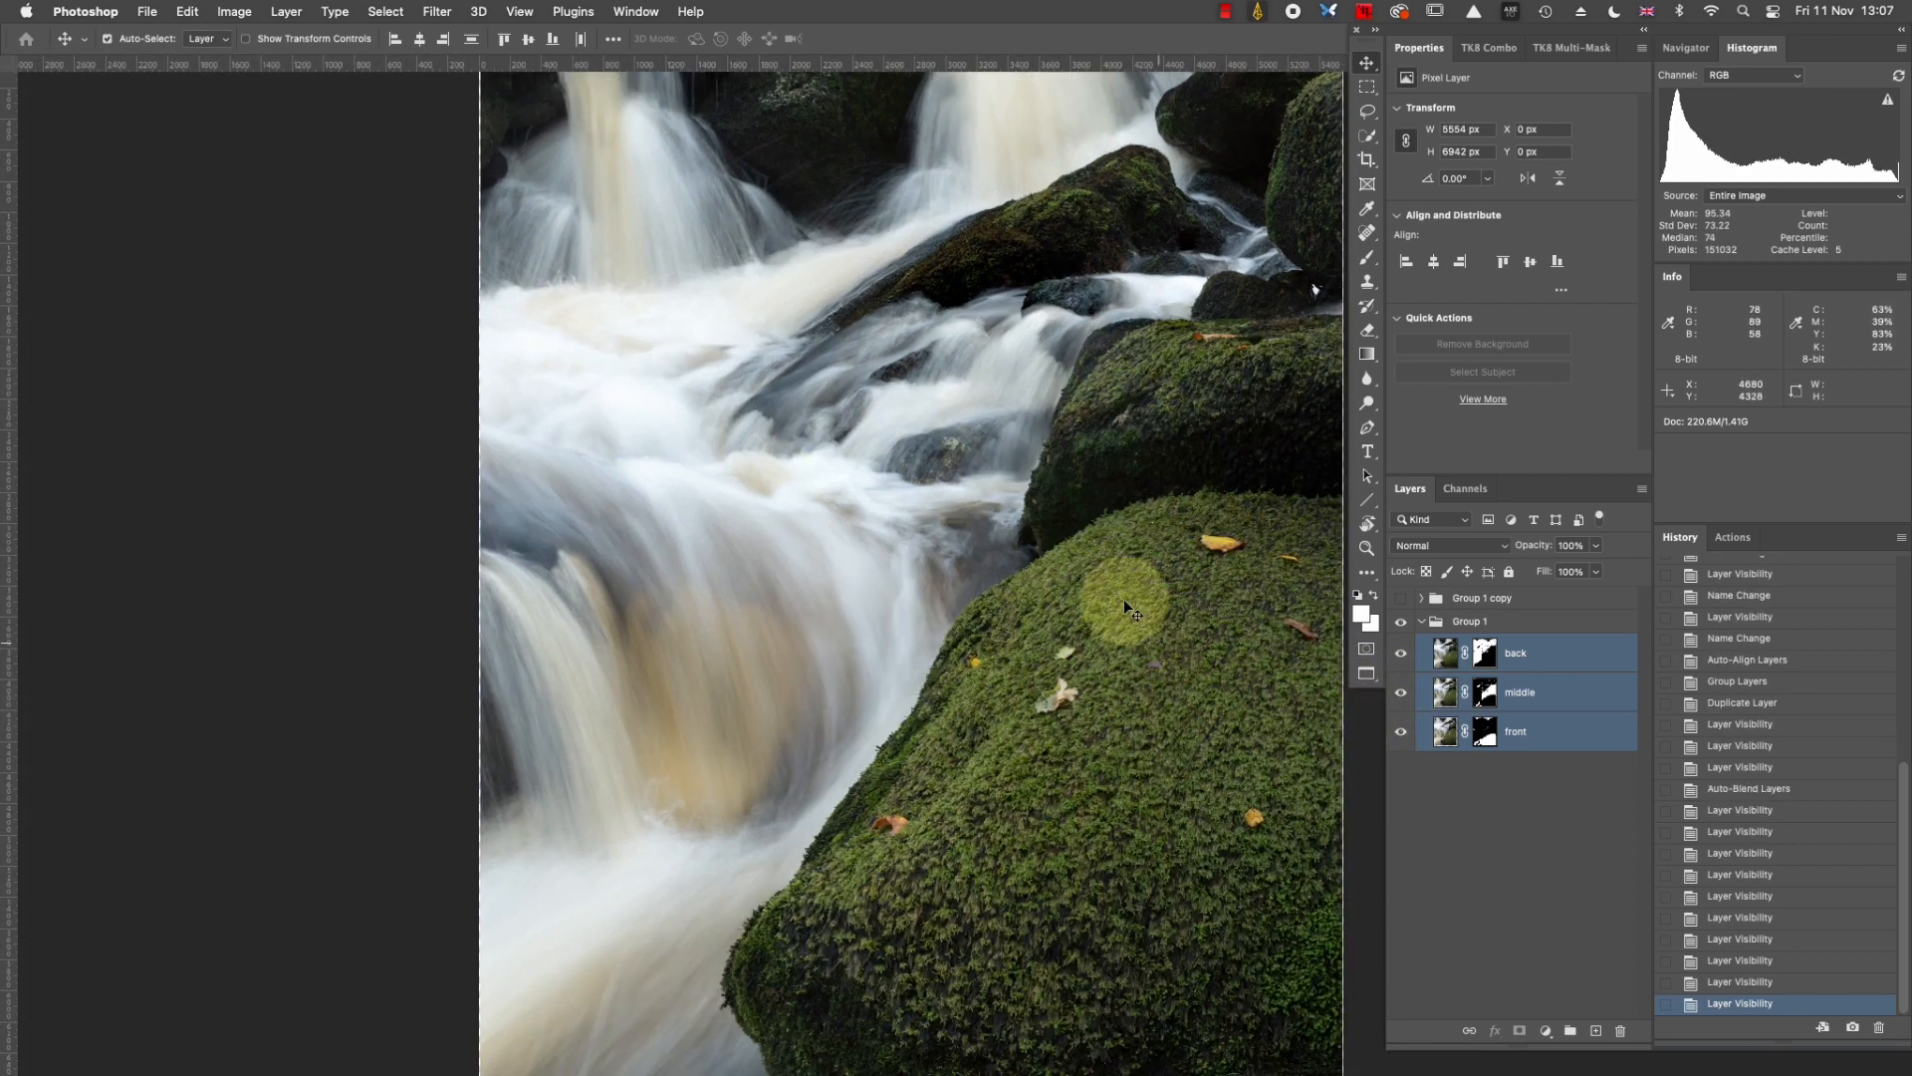
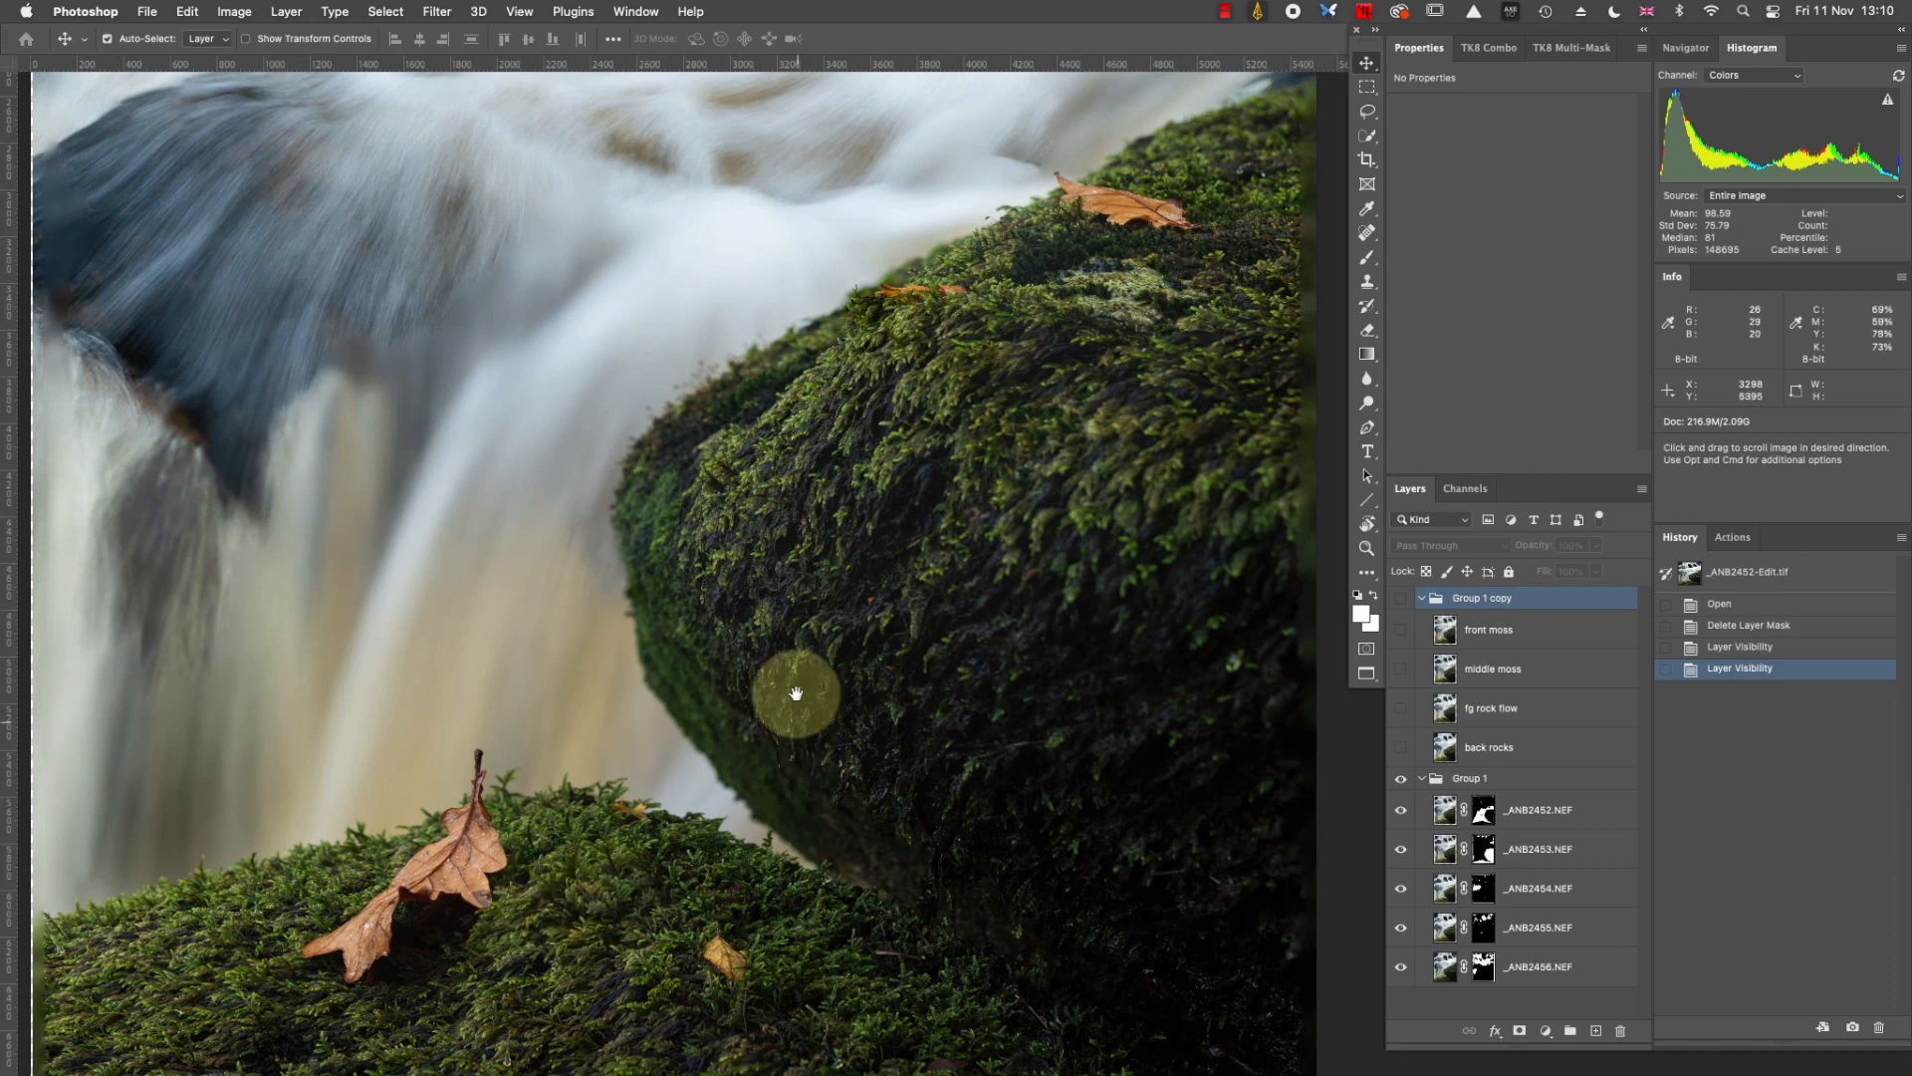
Examine the blended result in _ANB2452-Edit.tif from the foreground moss and leaf up to the background rocks.
{"action": "left_click_drag", "start_coordinate": [523, 906], "coordinate": [598, 815]}
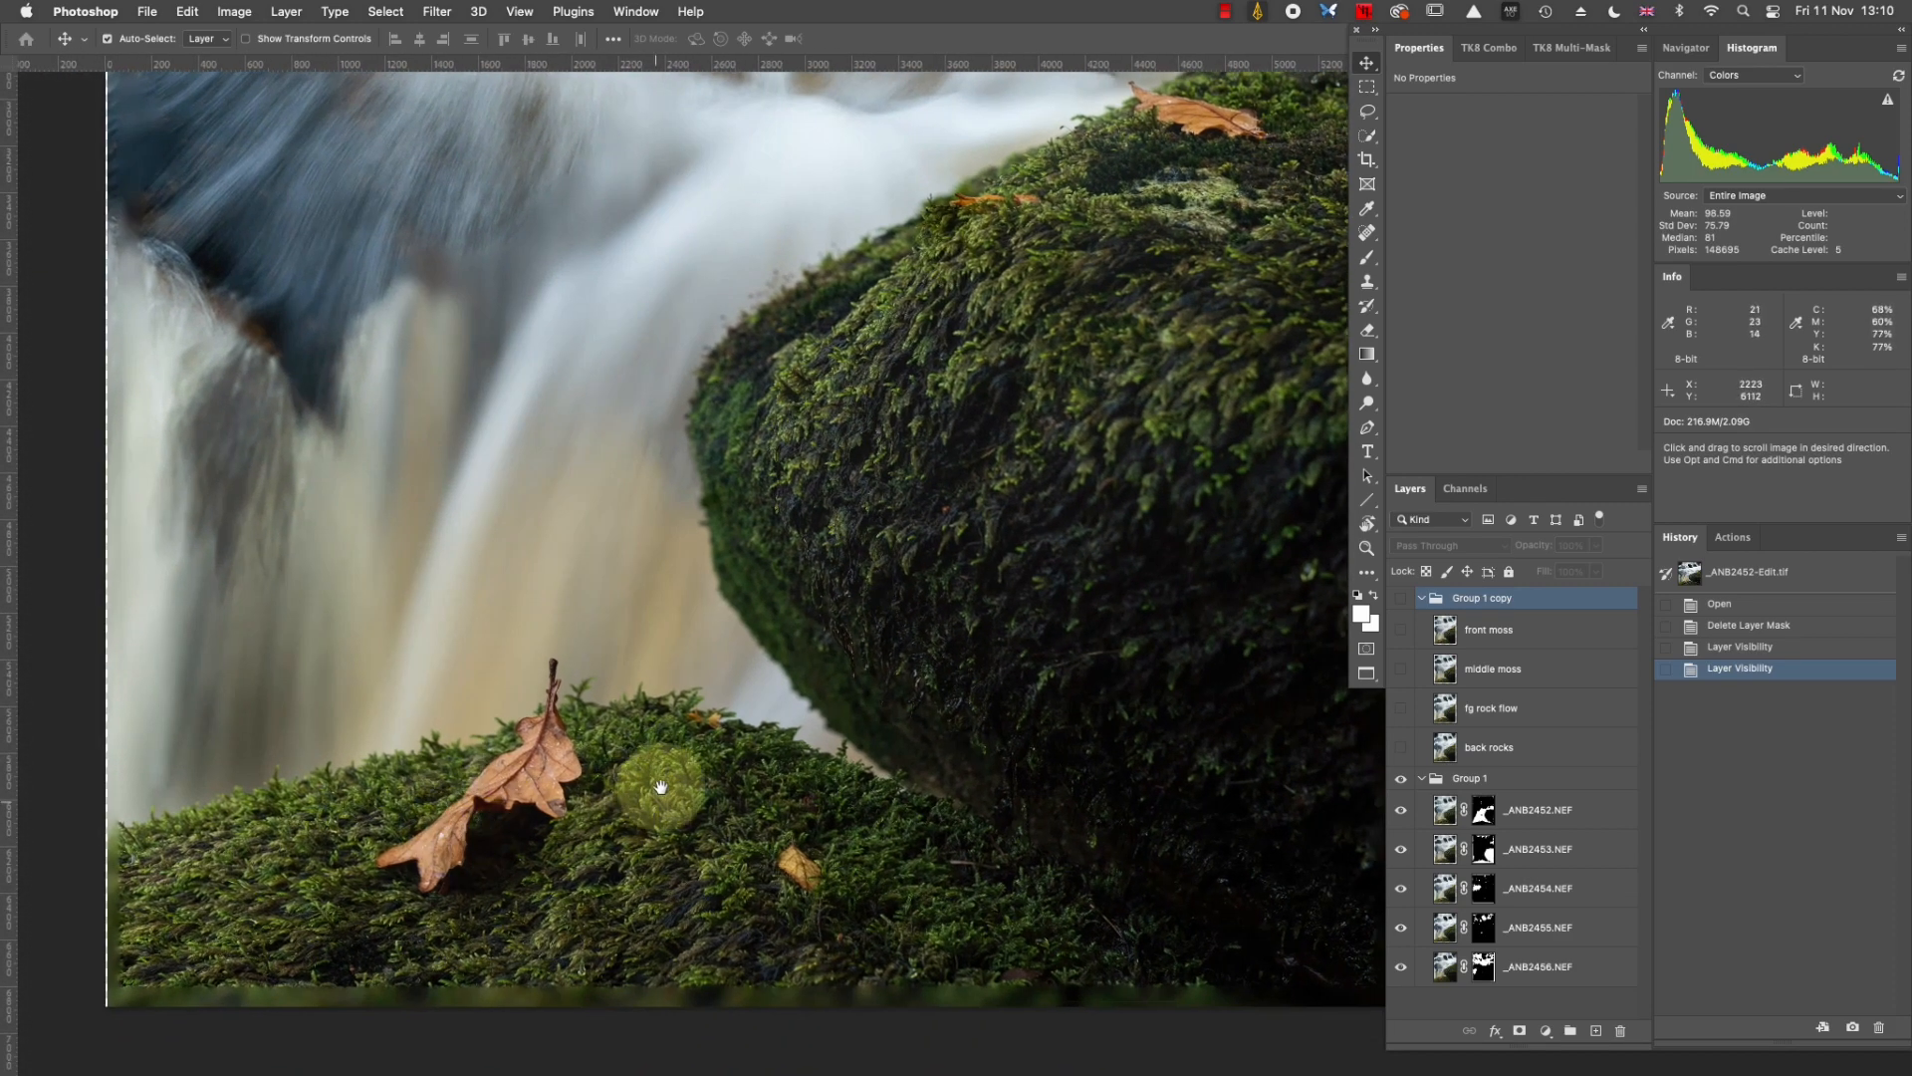
{"action": "scroll", "coordinate": [807, 787], "scroll_direction": "up", "scroll_amount": 6}
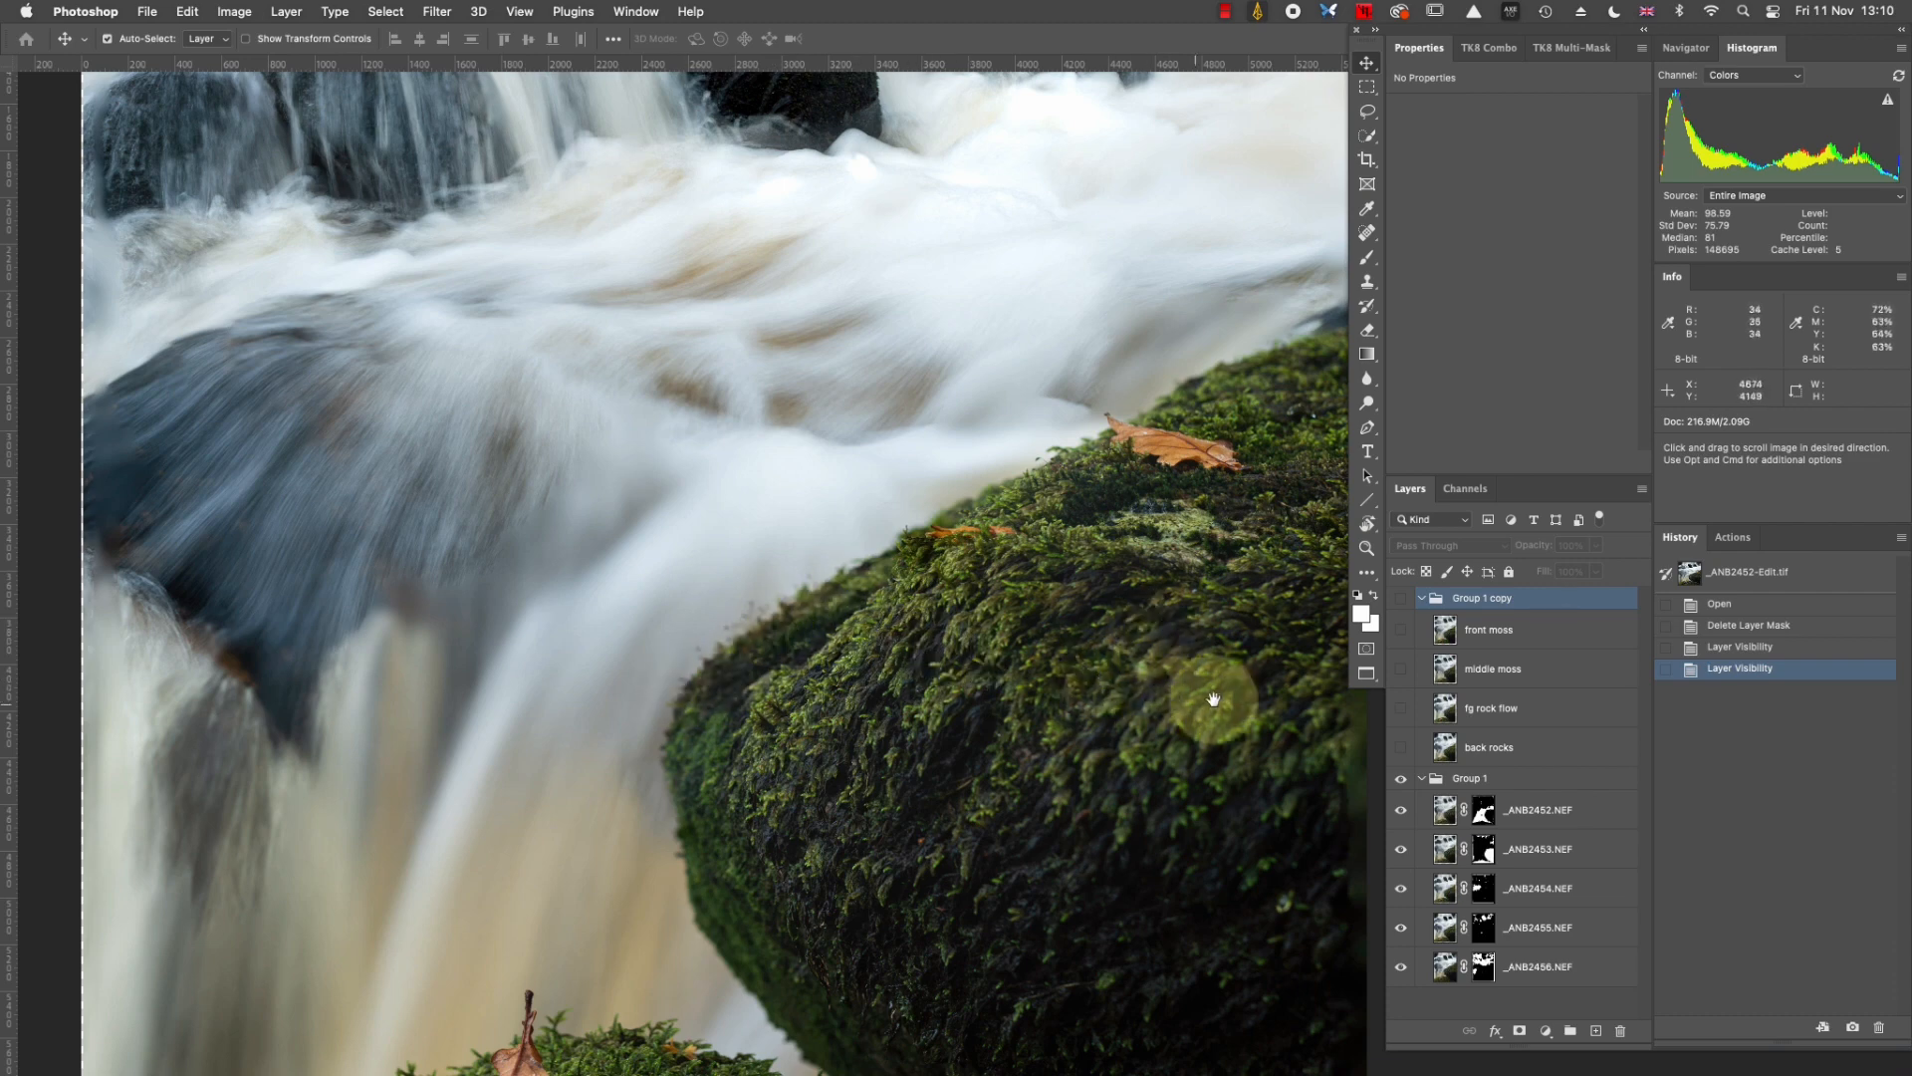
{"action": "left_click_drag", "start_coordinate": [970, 684], "coordinate": [1205, 704]}
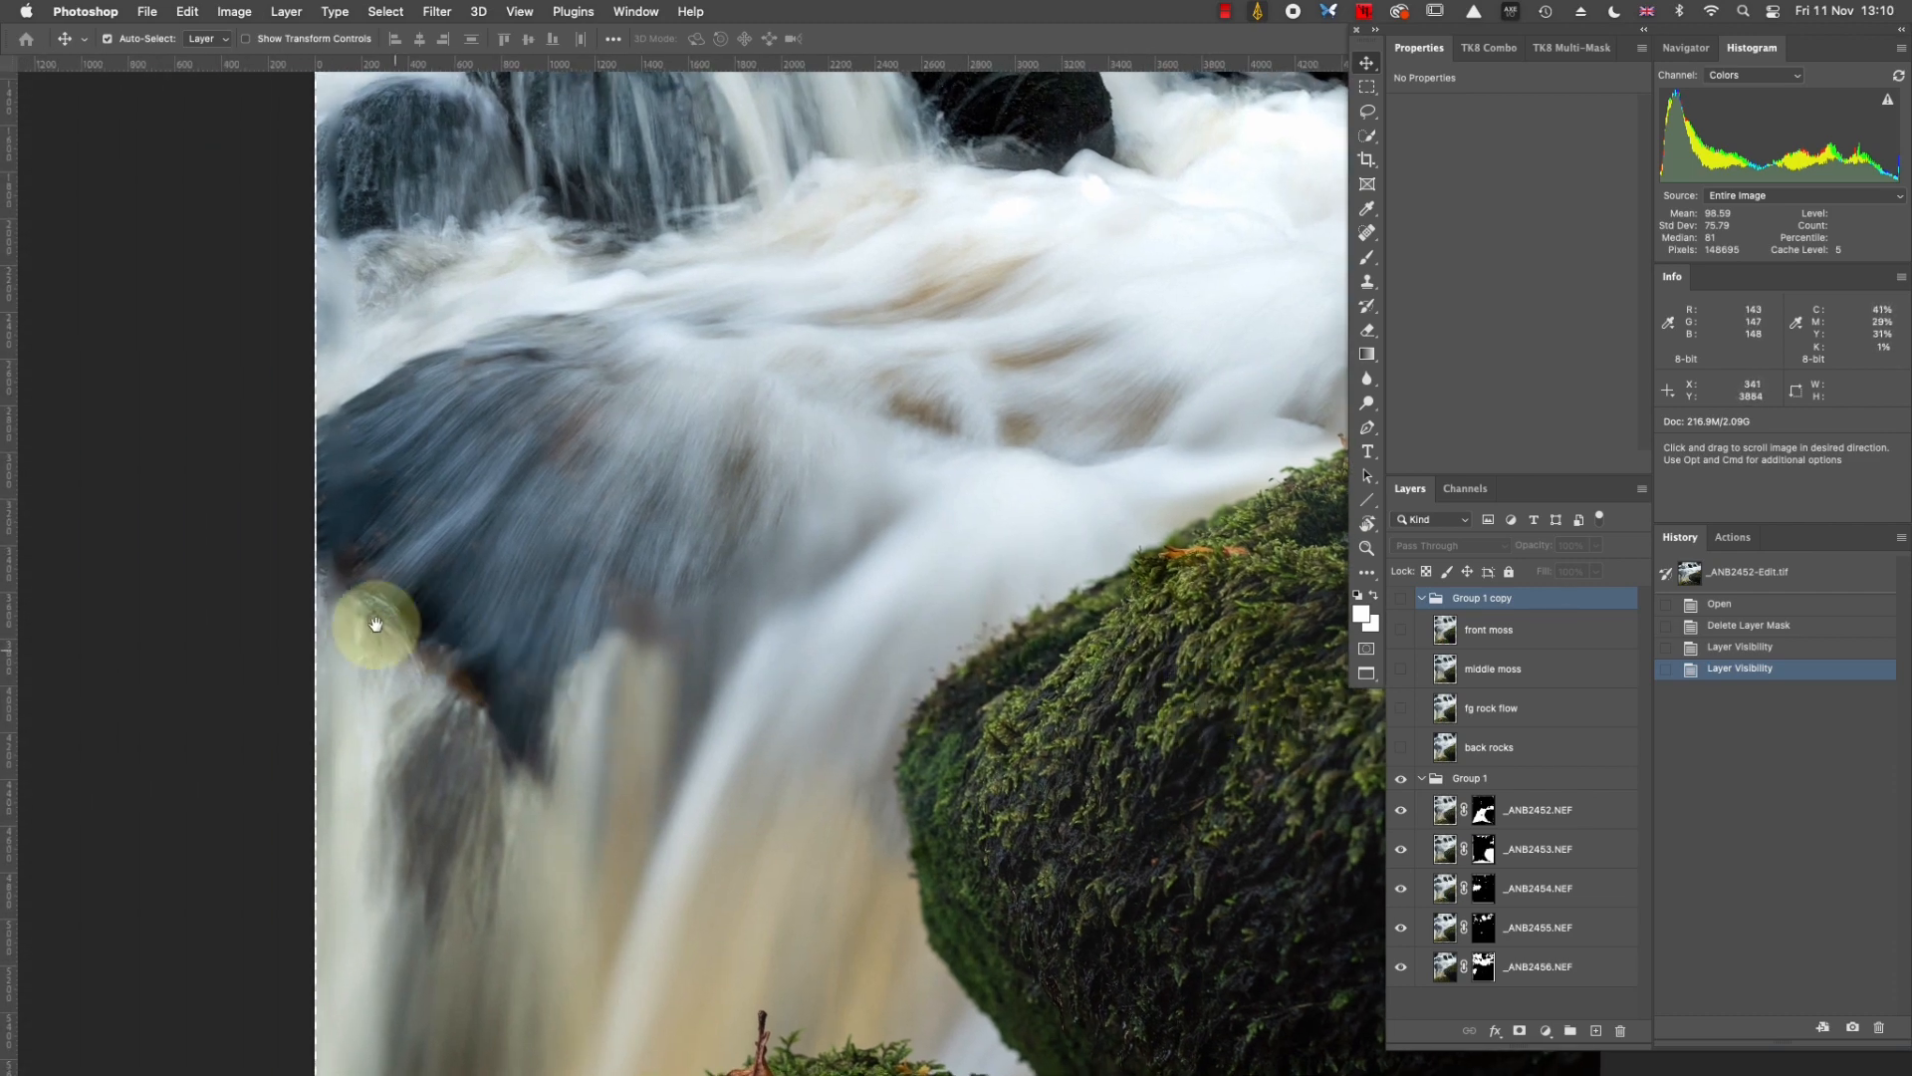
{"action": "left_click_drag", "start_coordinate": [469, 653], "coordinate": [471, 907]}
{"action": "left_click_drag", "start_coordinate": [708, 590], "coordinate": [620, 773]}
{"action": "left_click_drag", "start_coordinate": [788, 634], "coordinate": [710, 413]}
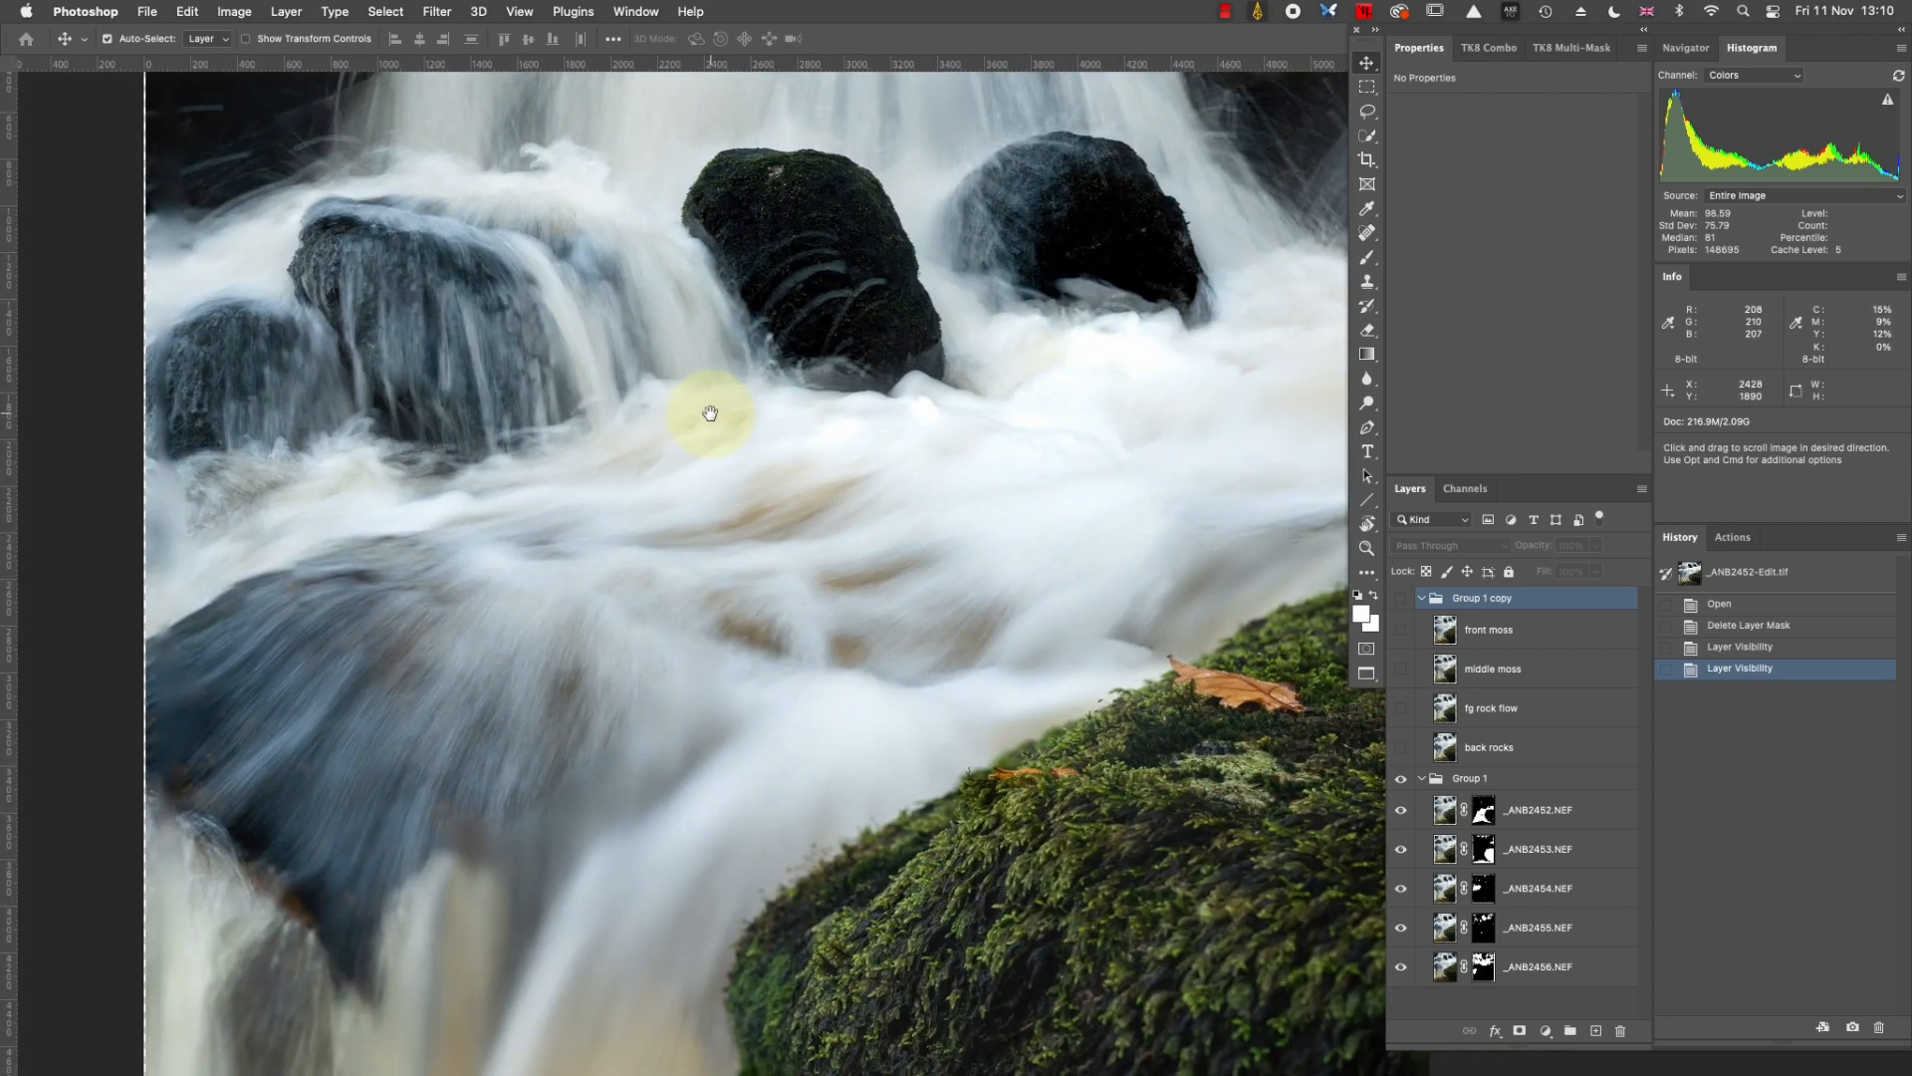
{"action": "key", "text": "super+minus"}
{"action": "key", "text": "super+minus"}
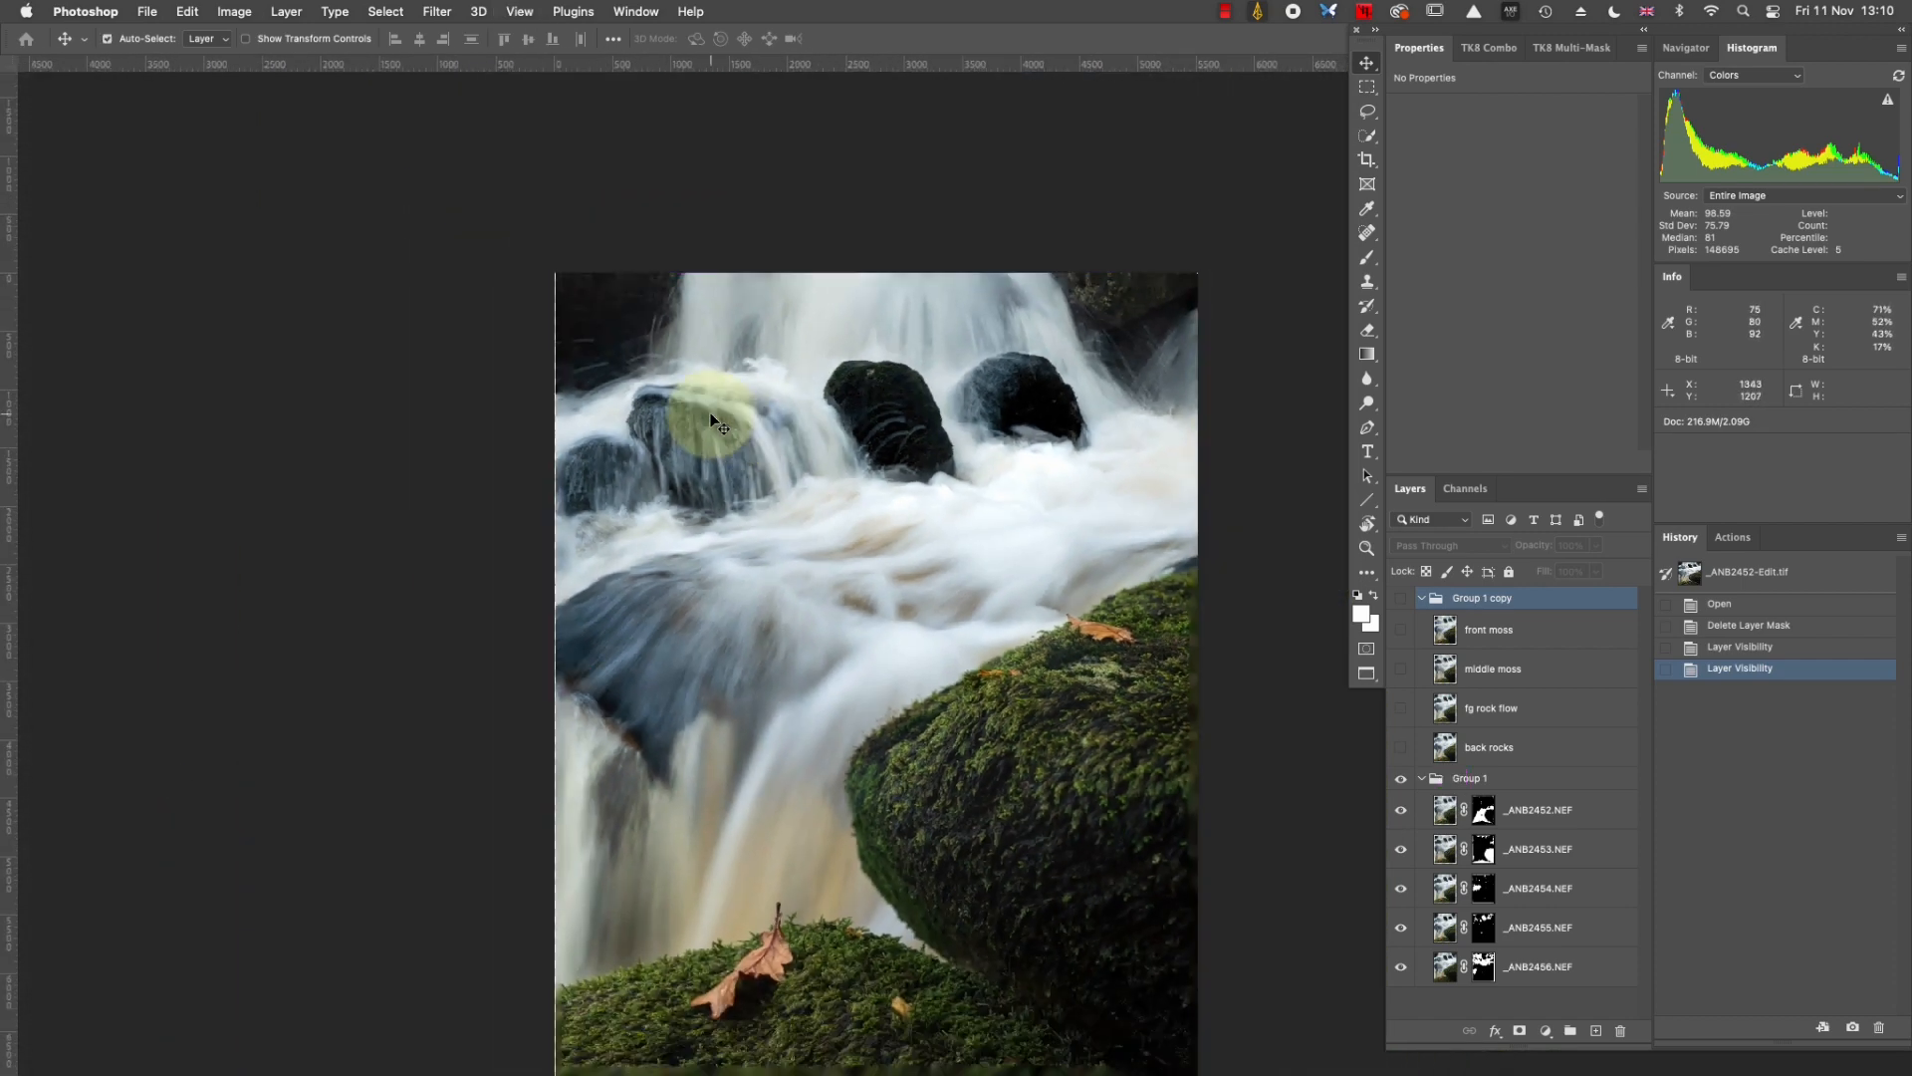
{"action": "left_click_drag", "start_coordinate": [767, 639], "coordinate": [736, 565]}
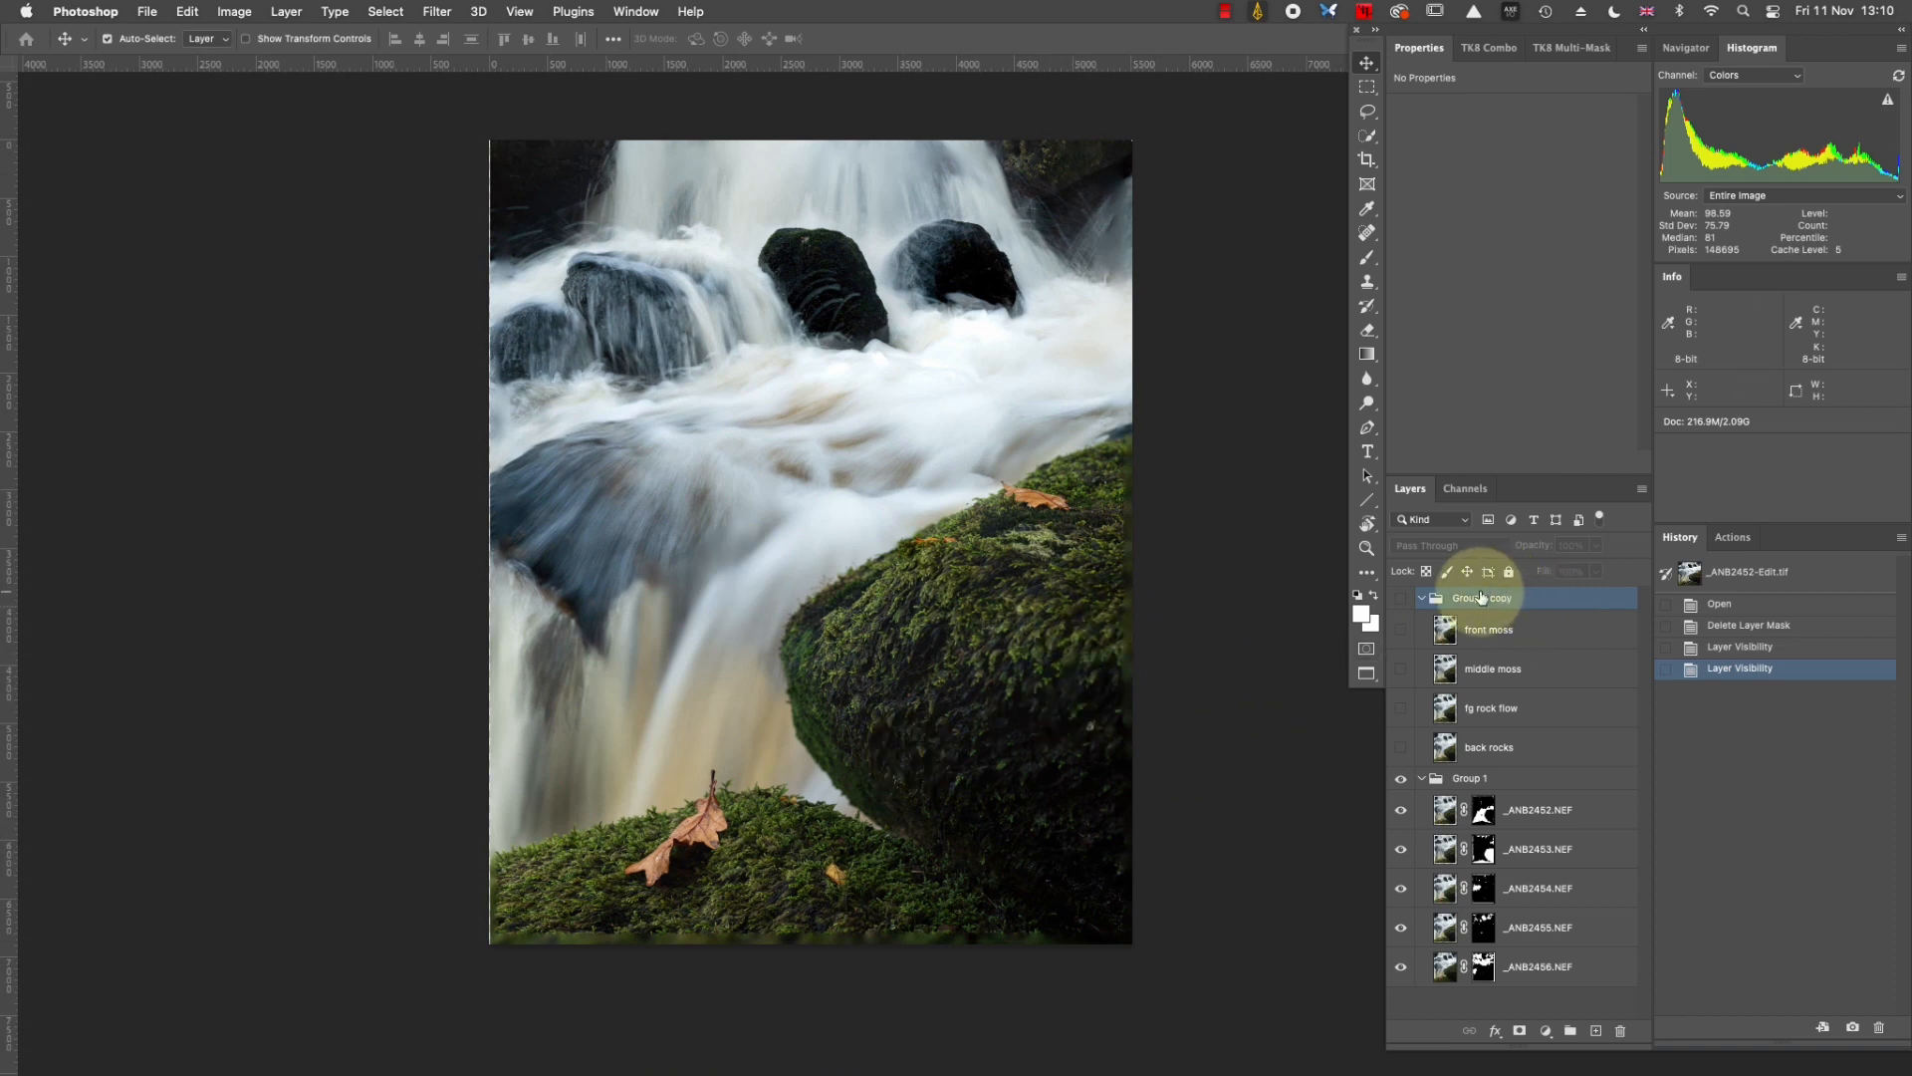
Make Group 1 copy visible, and toggle _ANB2452.NEF and _ANB2453.NEF off and on to check their contributions.
{"action": "left_click", "coordinate": [1400, 597]}
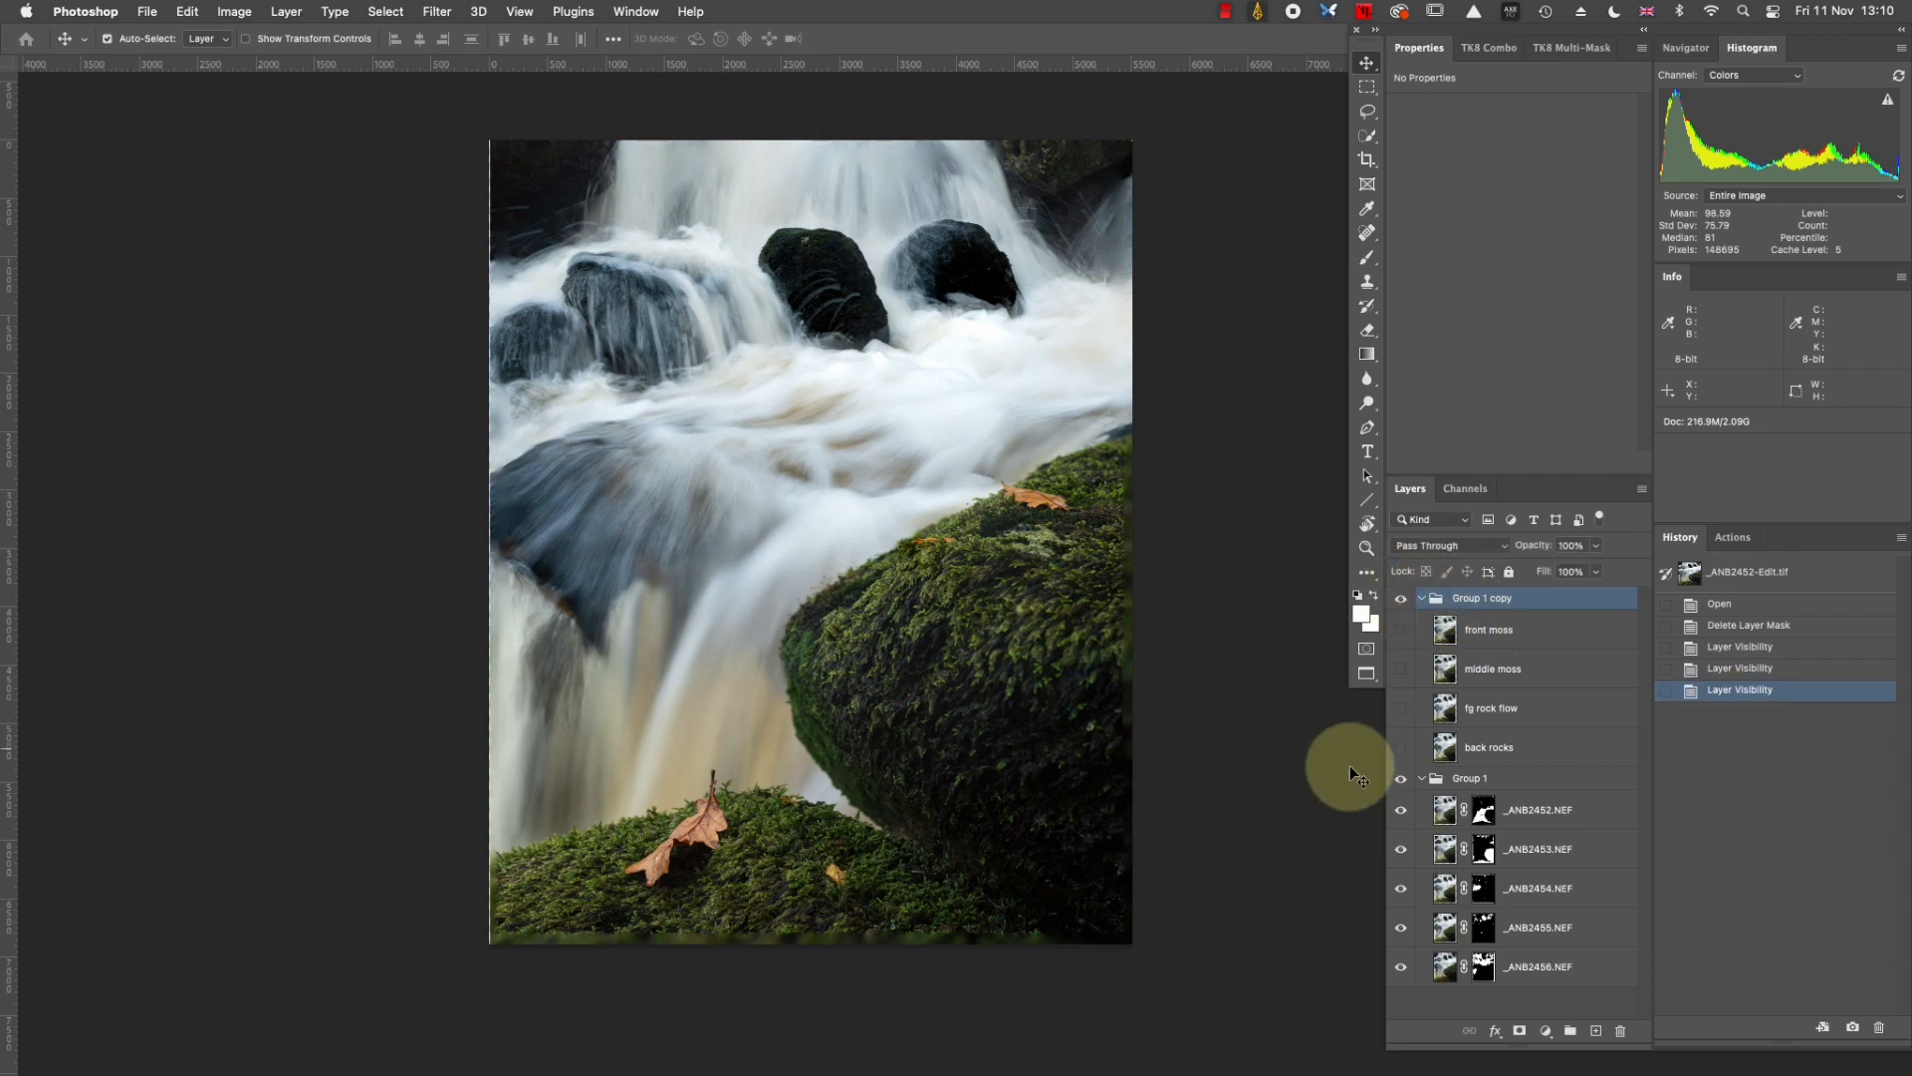
{"action": "left_click", "coordinate": [1401, 811]}
{"action": "left_click", "coordinate": [1402, 810]}
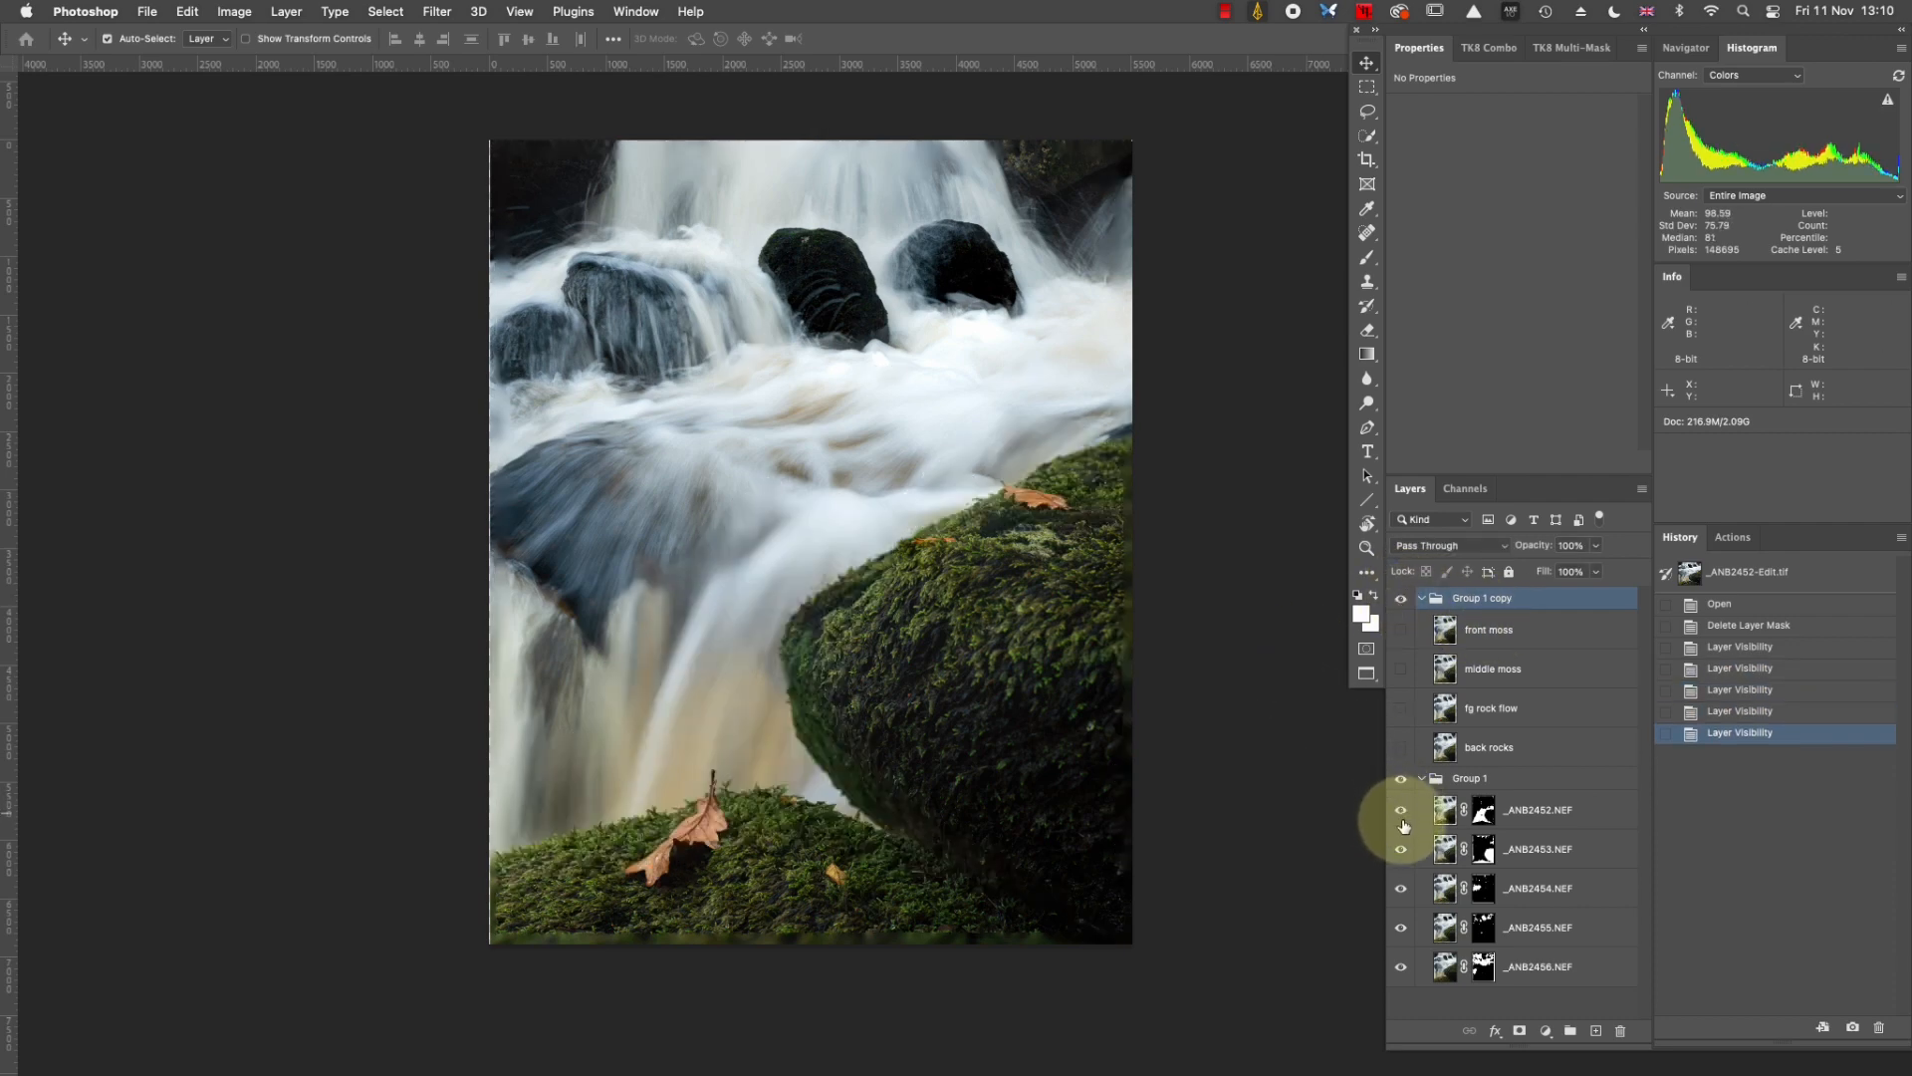
{"action": "left_click", "coordinate": [1402, 838]}
{"action": "left_click", "coordinate": [1403, 847]}
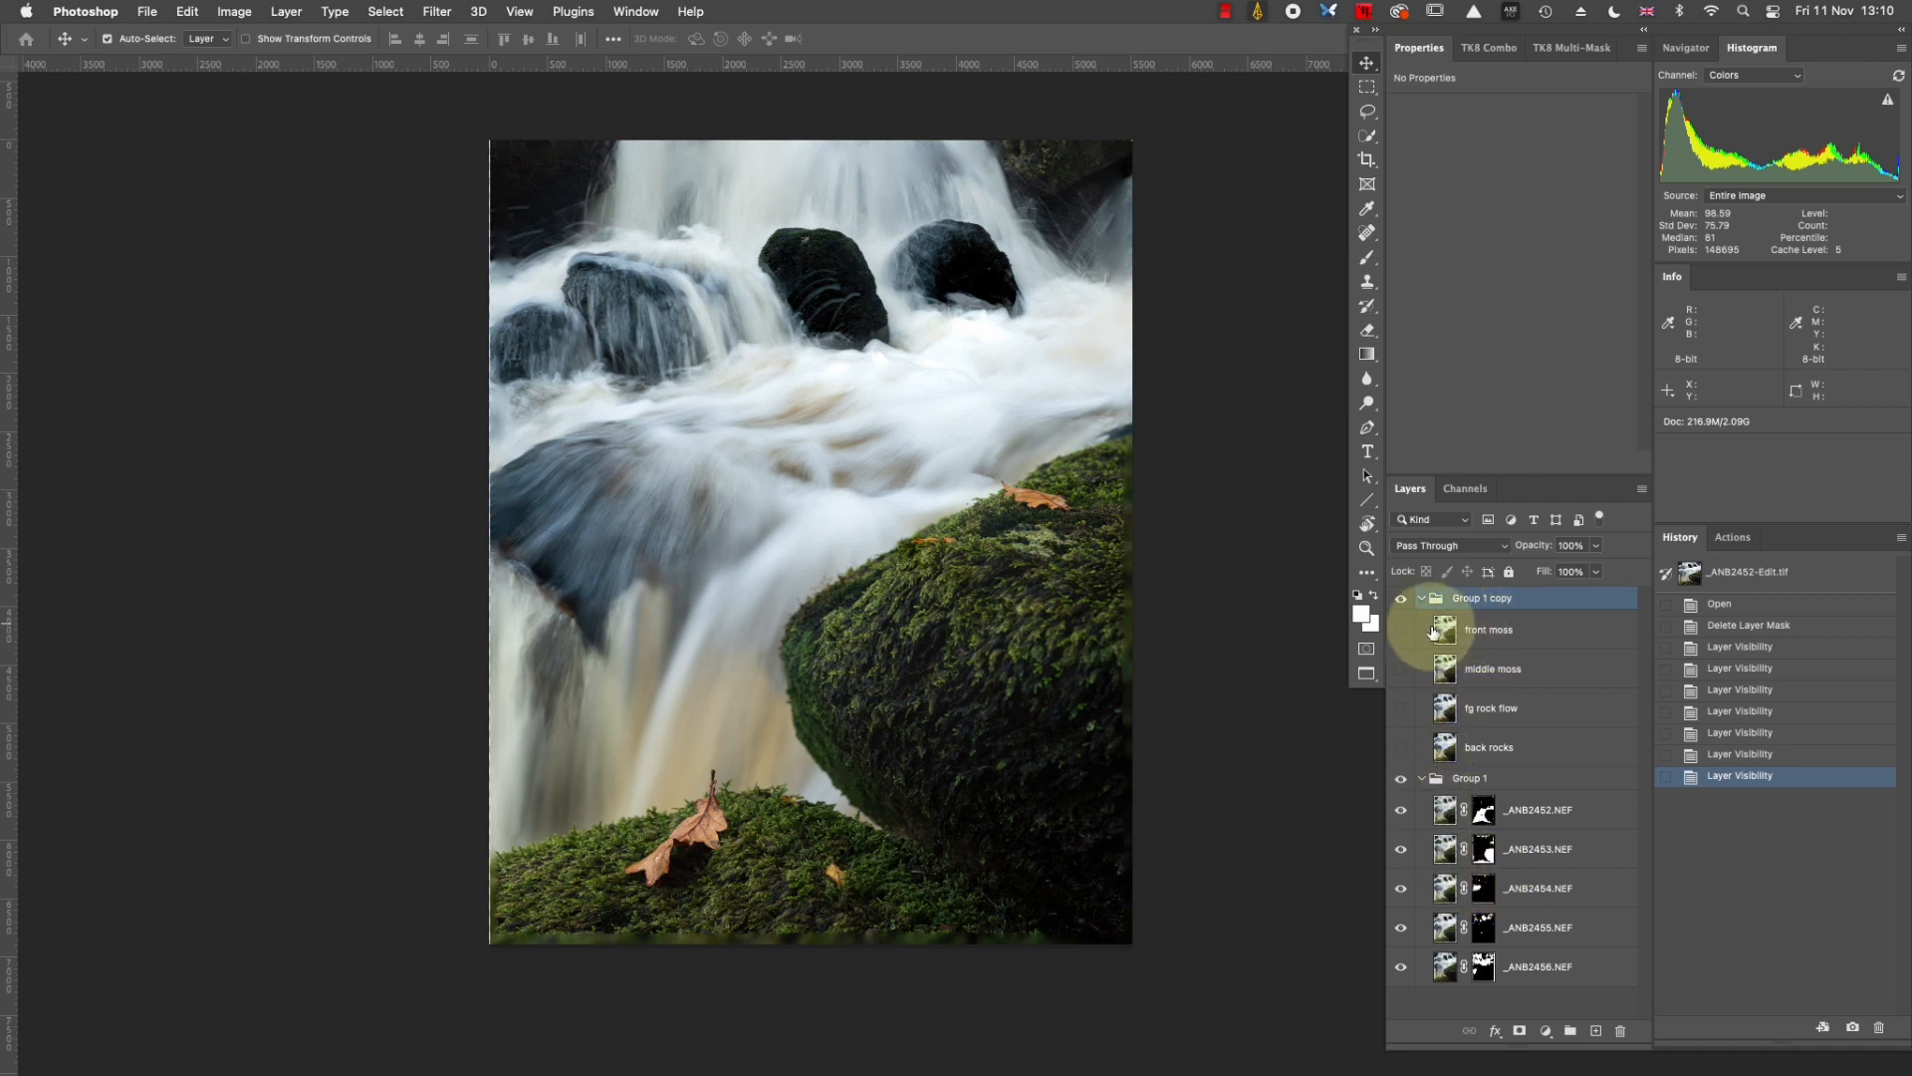
Toggle the front moss layer on and off to compare its focus with the blended image.
{"action": "left_click", "coordinate": [1399, 631]}
{"action": "left_click", "coordinate": [1399, 631]}
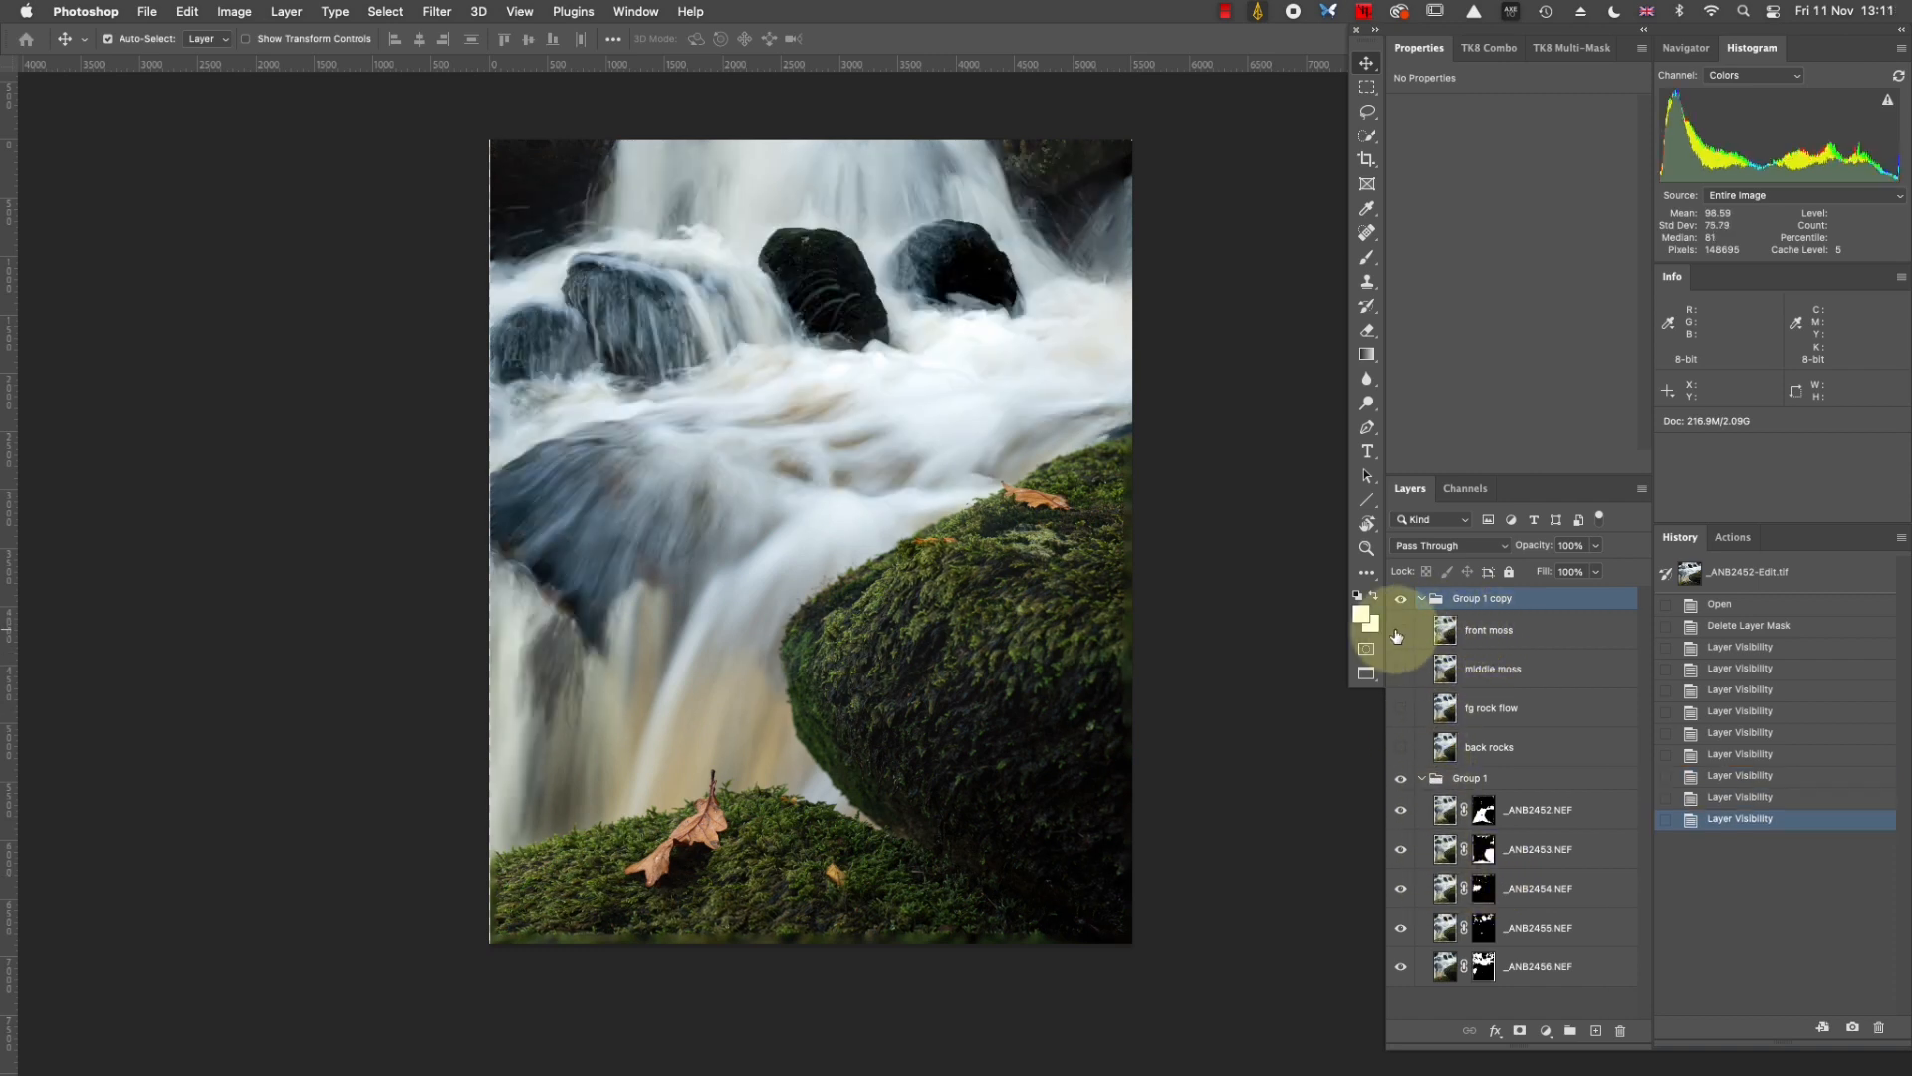
{"action": "left_click", "coordinate": [1400, 632]}
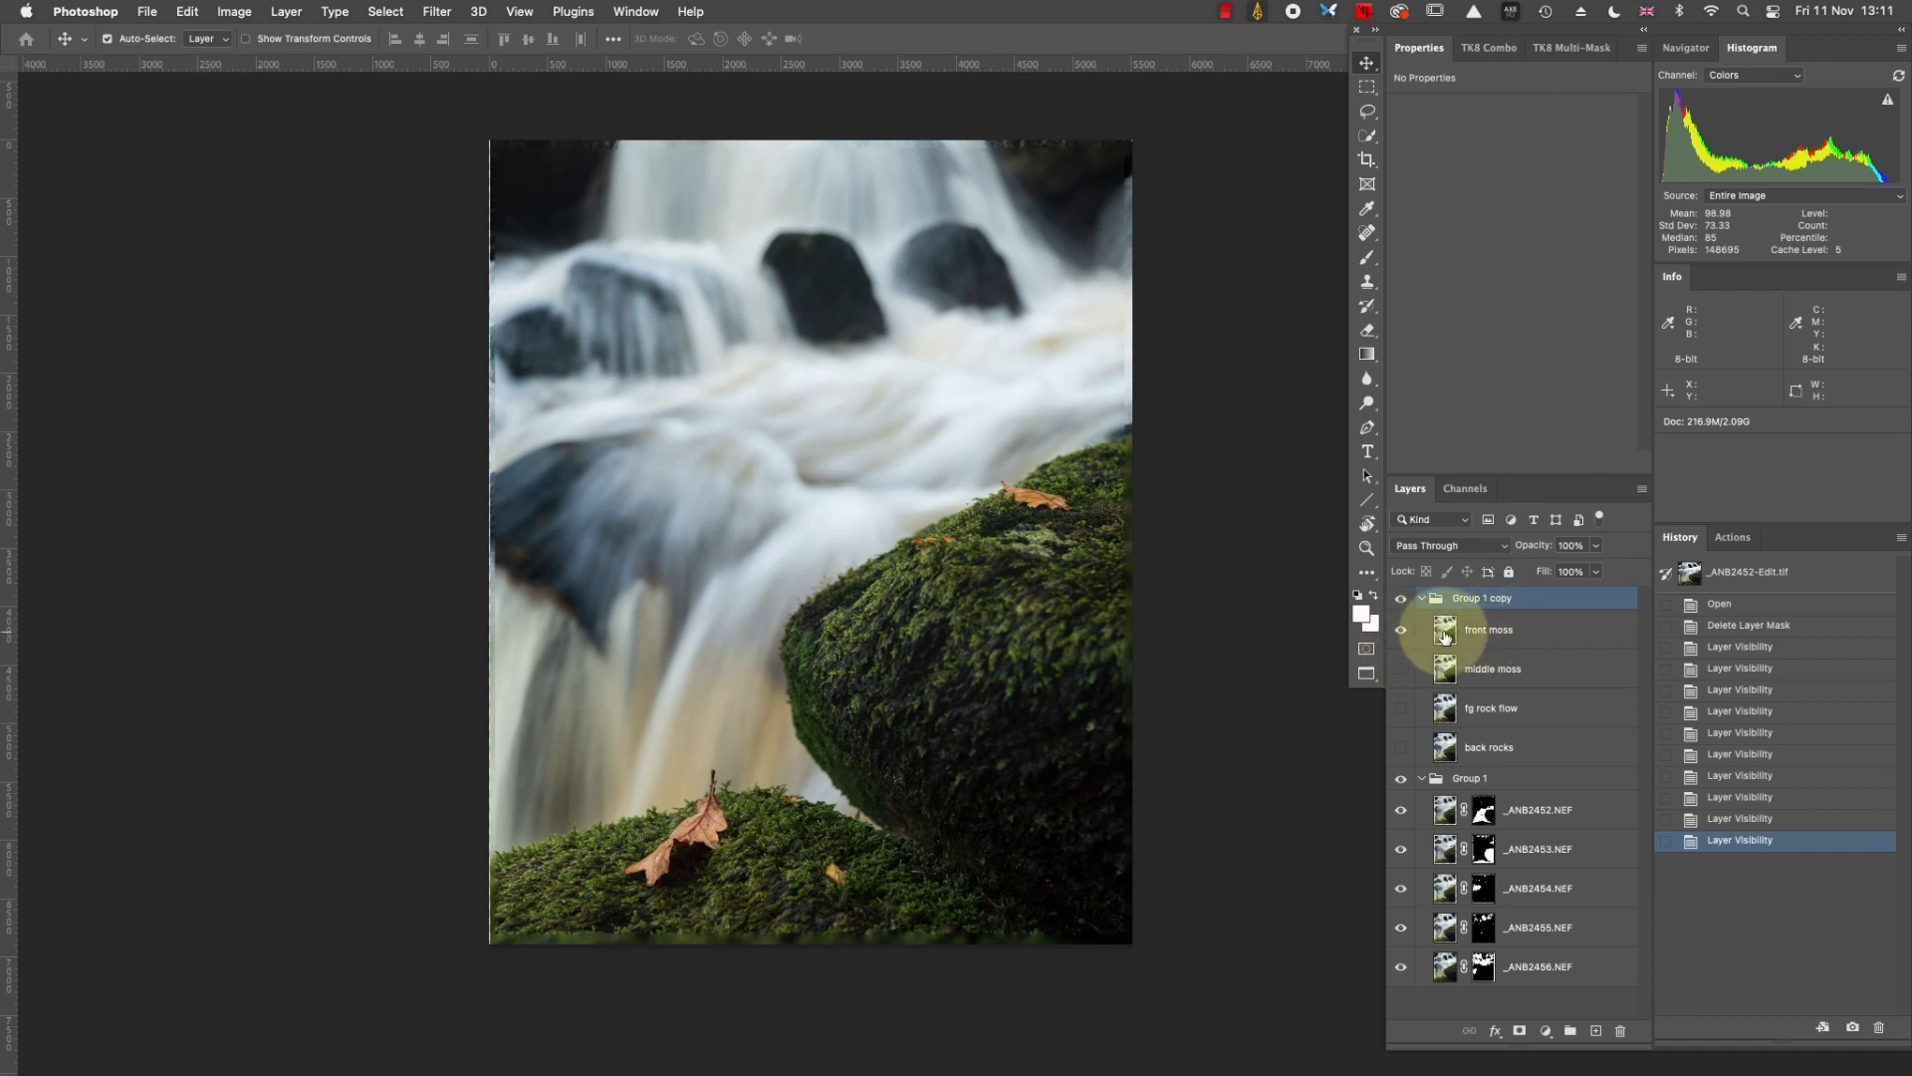
{"action": "left_click", "coordinate": [1400, 630]}
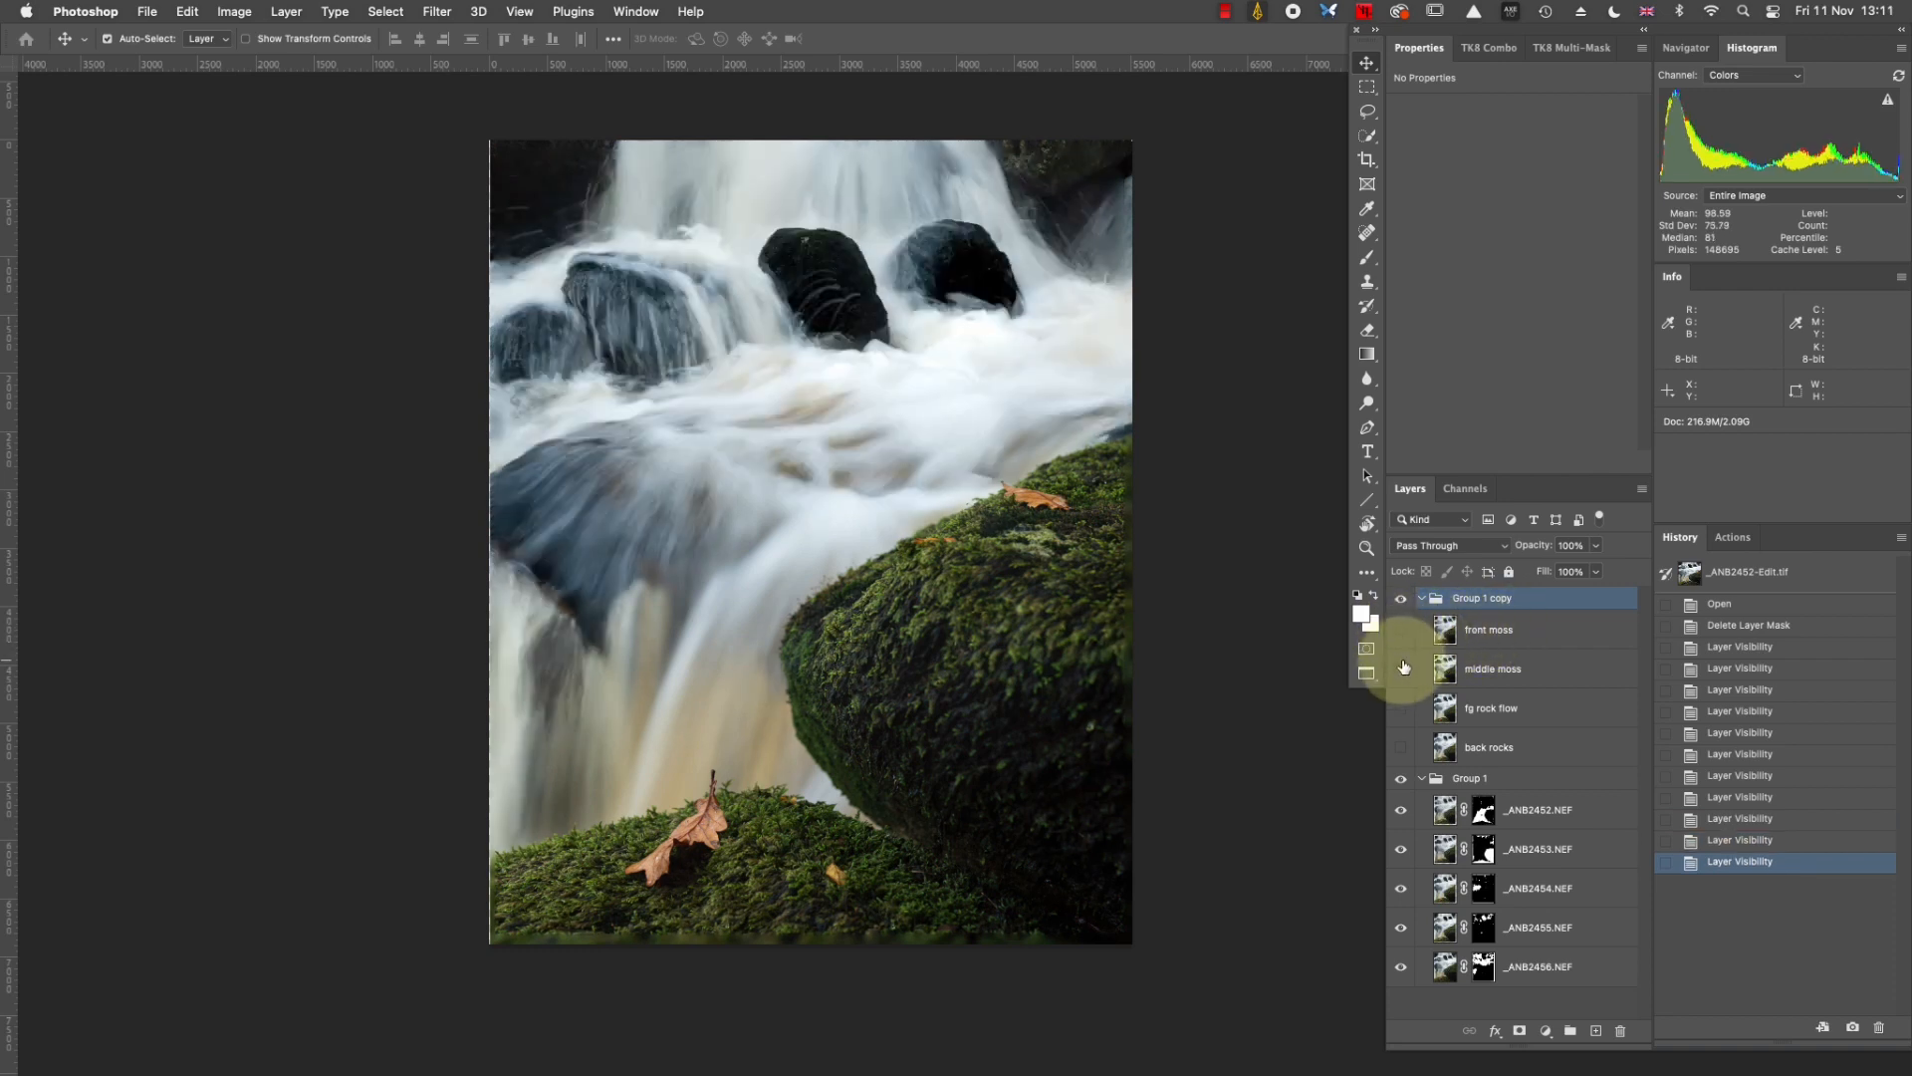
Preview the middle moss and fg rock flow layers individually, and check back rocks with Group 1 hidden.
{"action": "left_click", "coordinate": [1400, 669]}
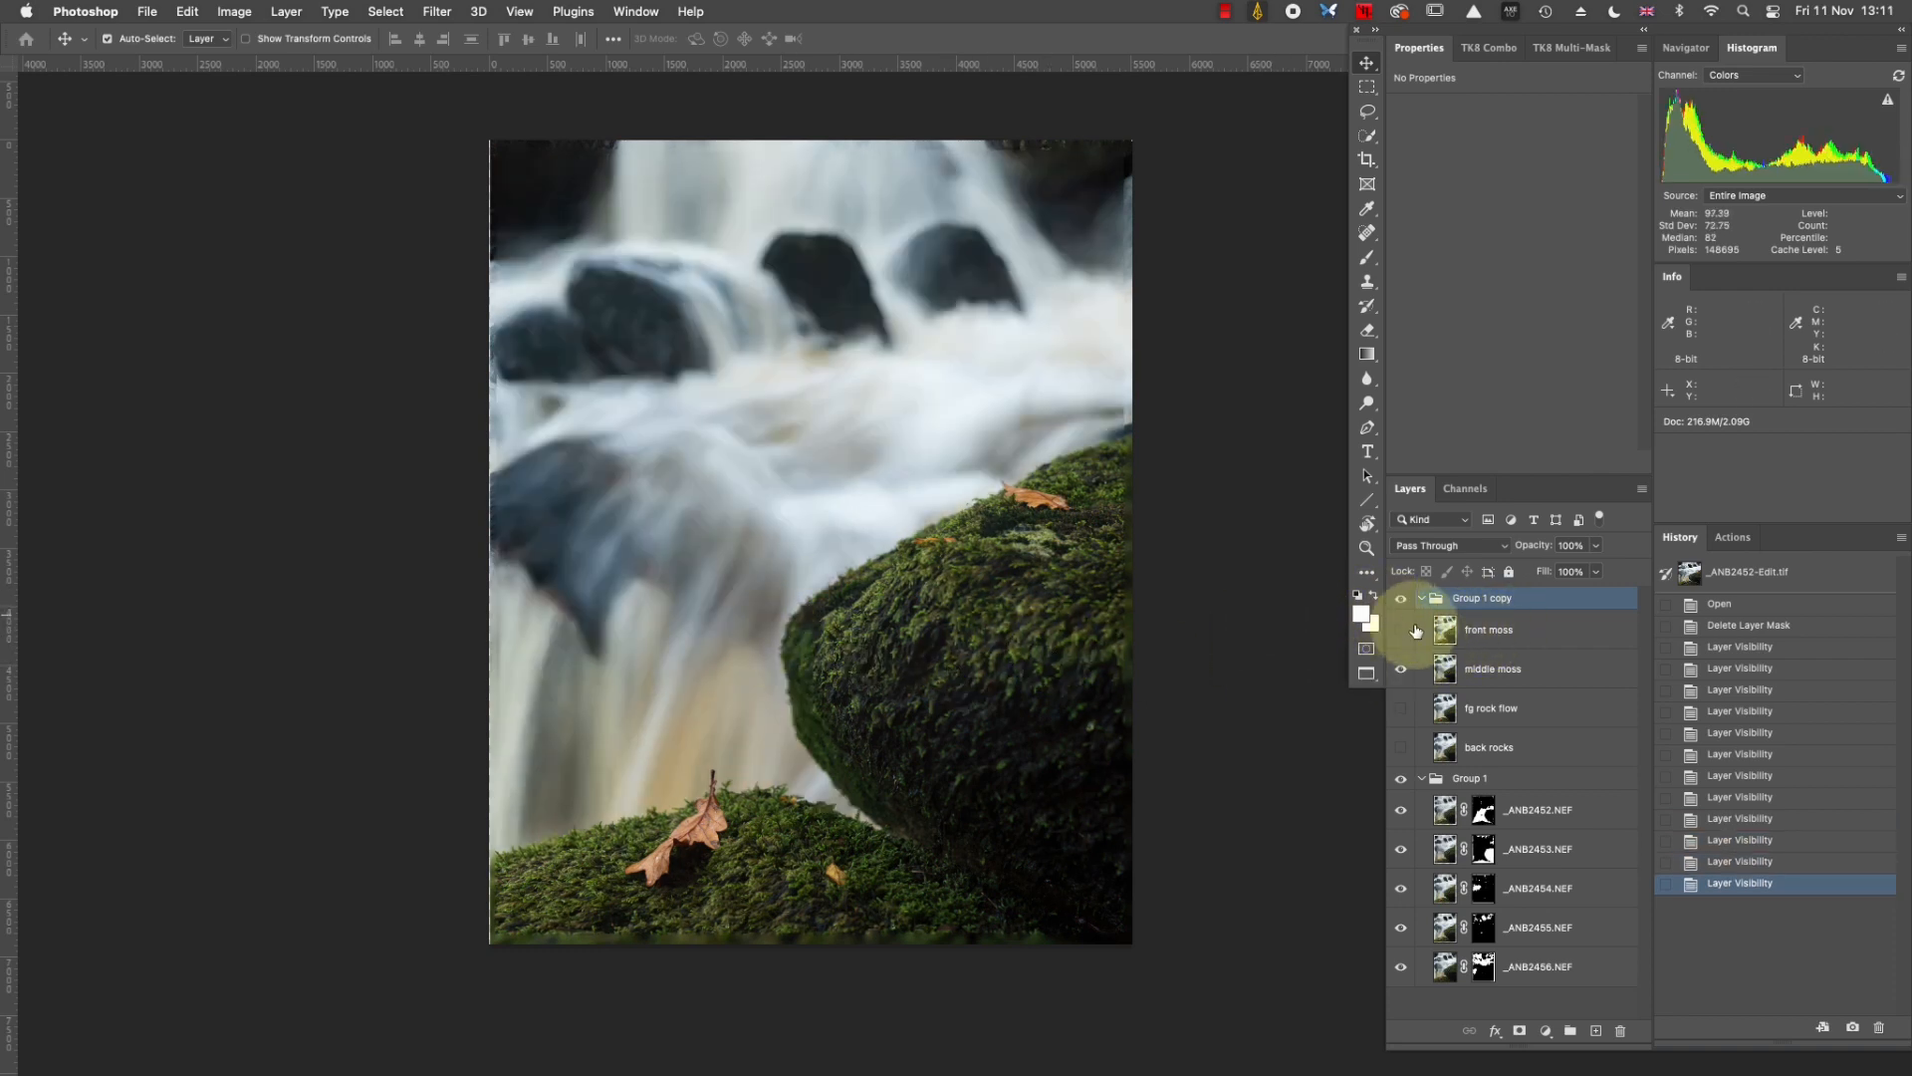
{"action": "left_click", "coordinate": [1403, 672]}
{"action": "left_click", "coordinate": [1401, 708]}
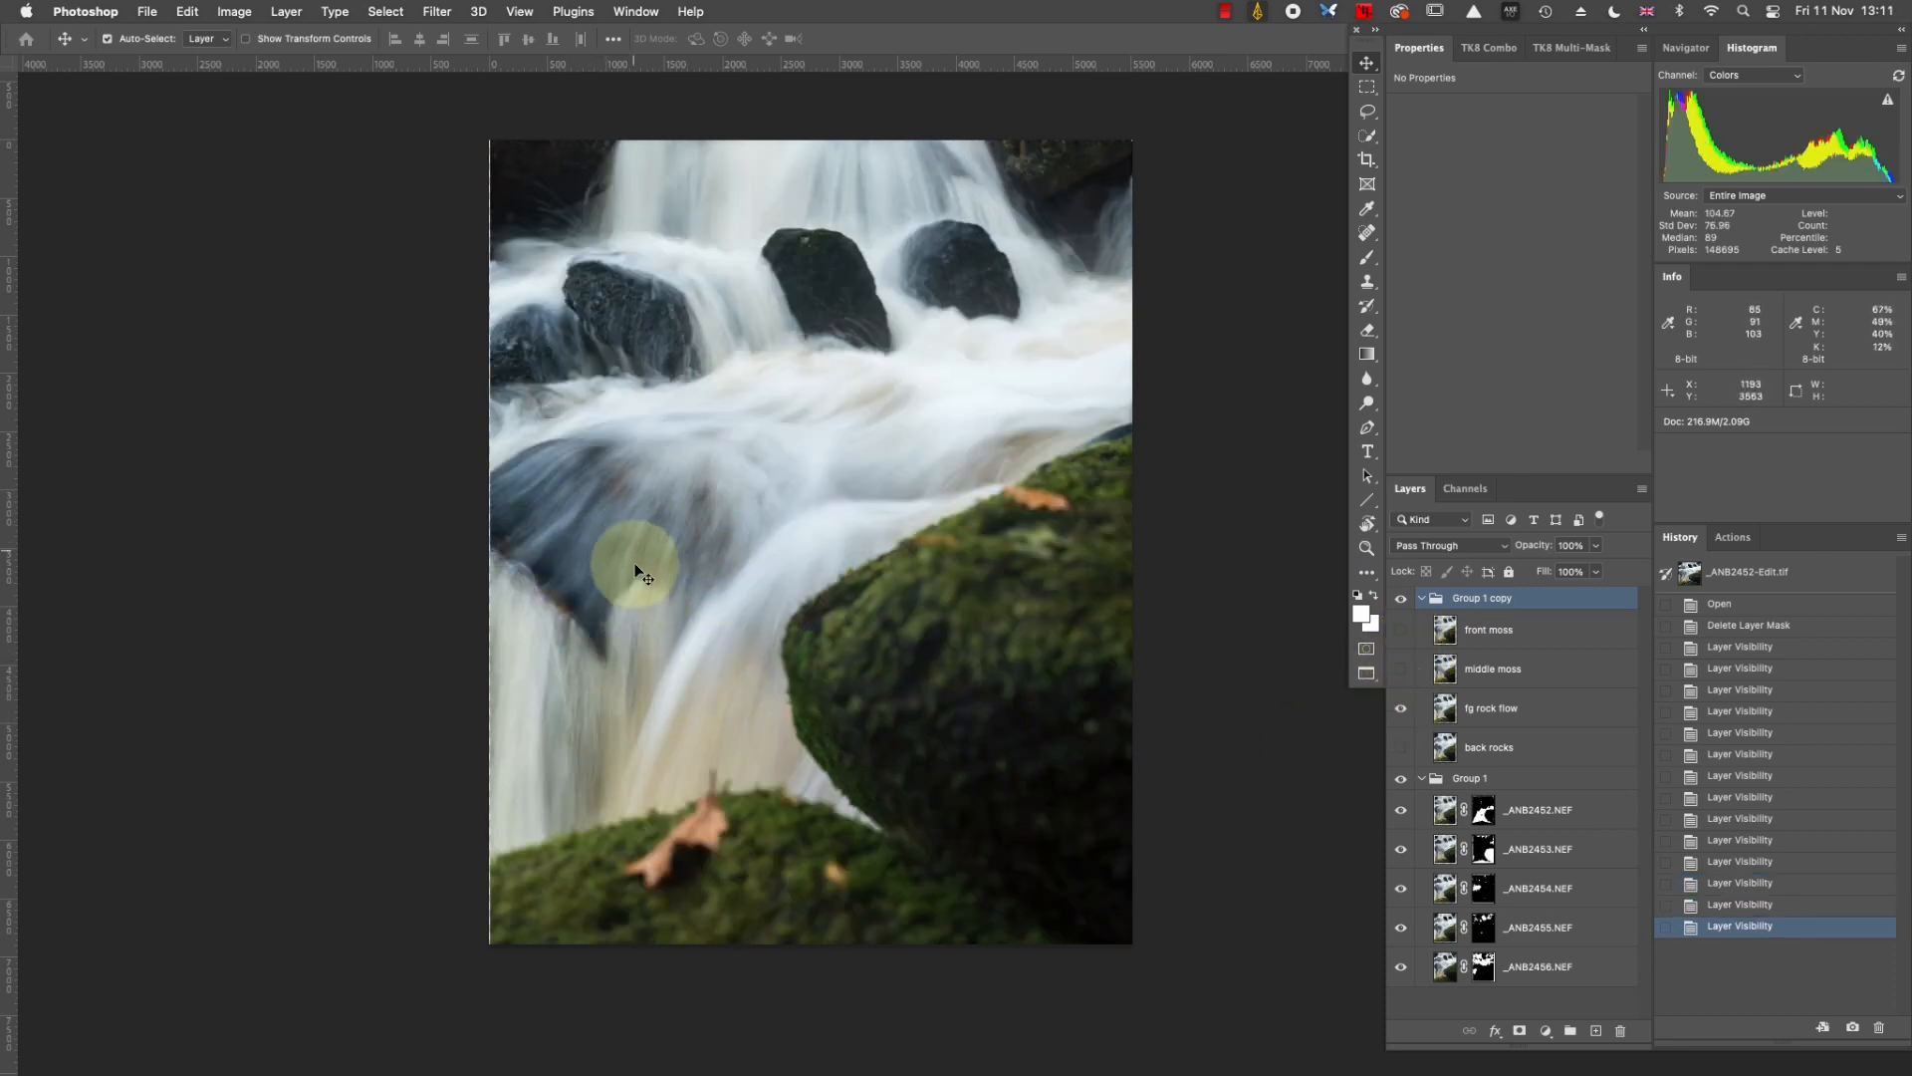
{"action": "left_click", "coordinate": [1402, 710]}
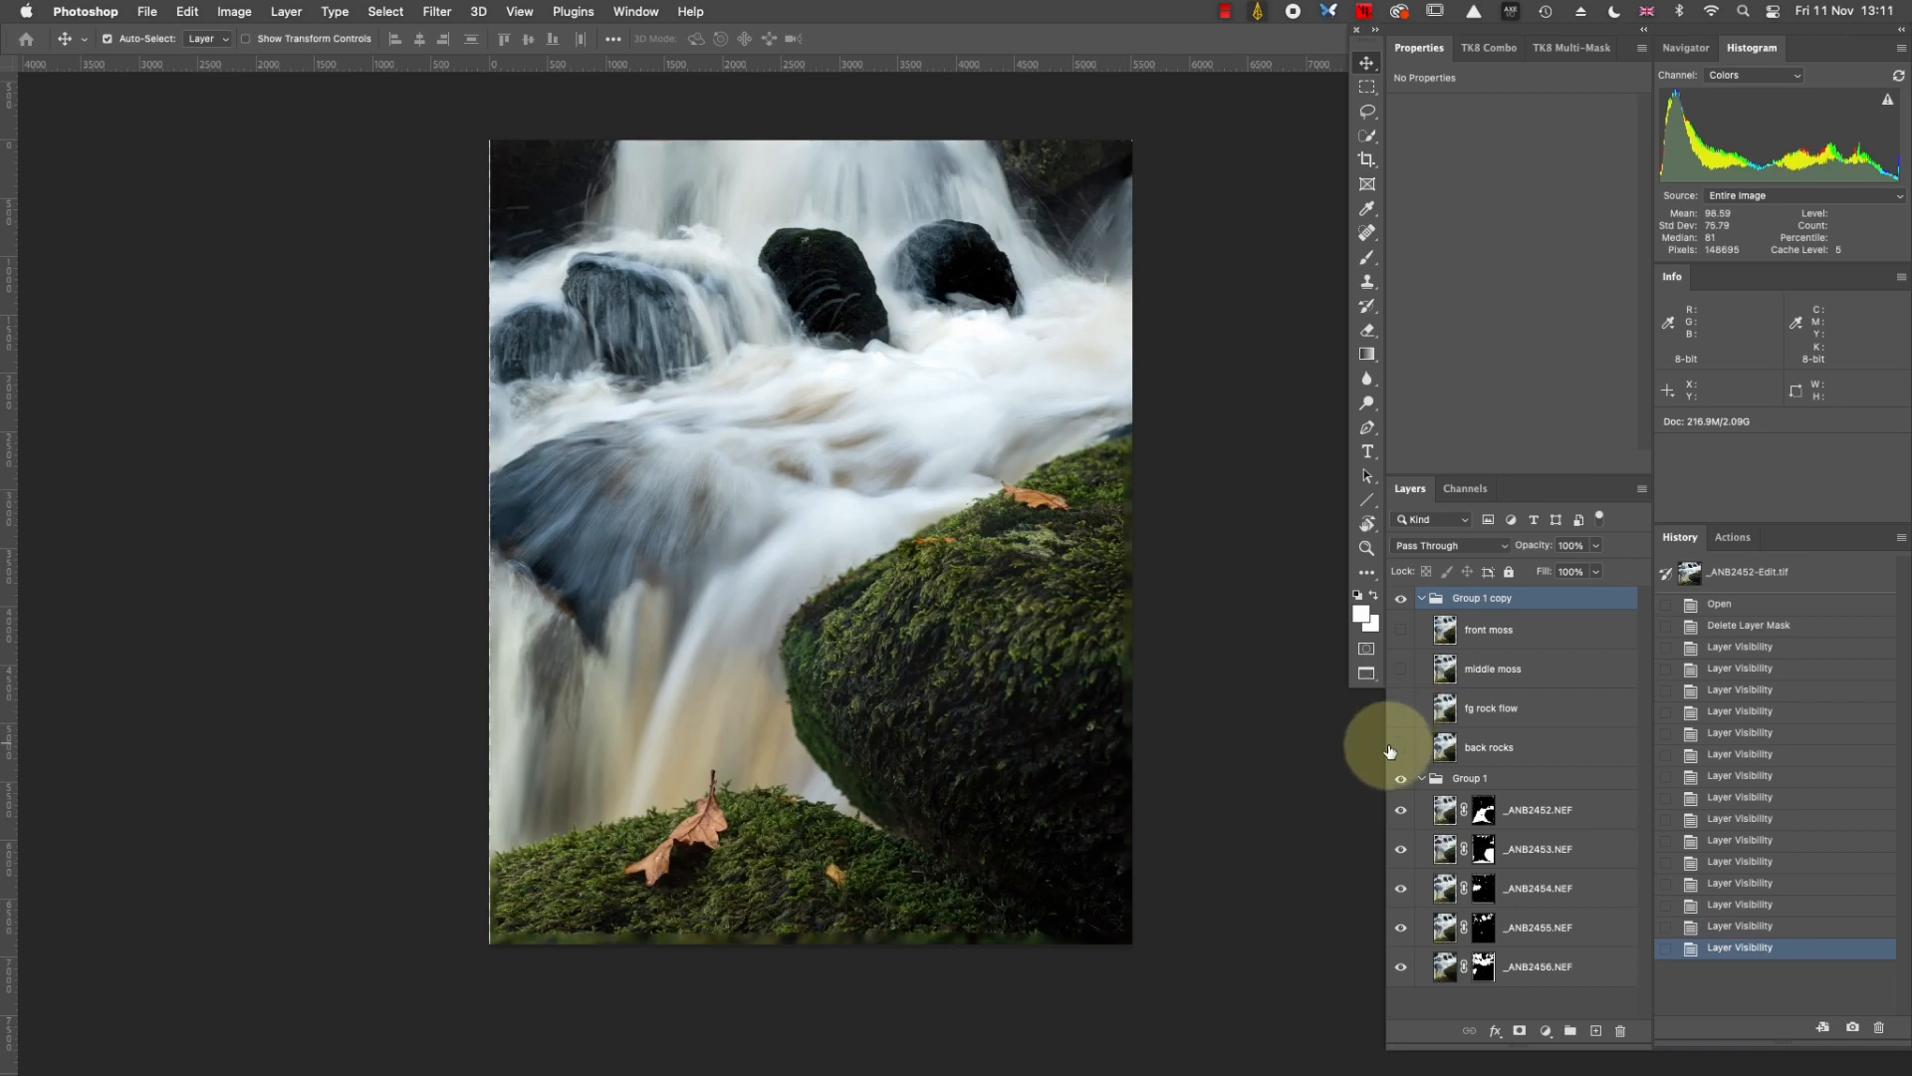
{"action": "left_click", "coordinate": [1401, 778]}
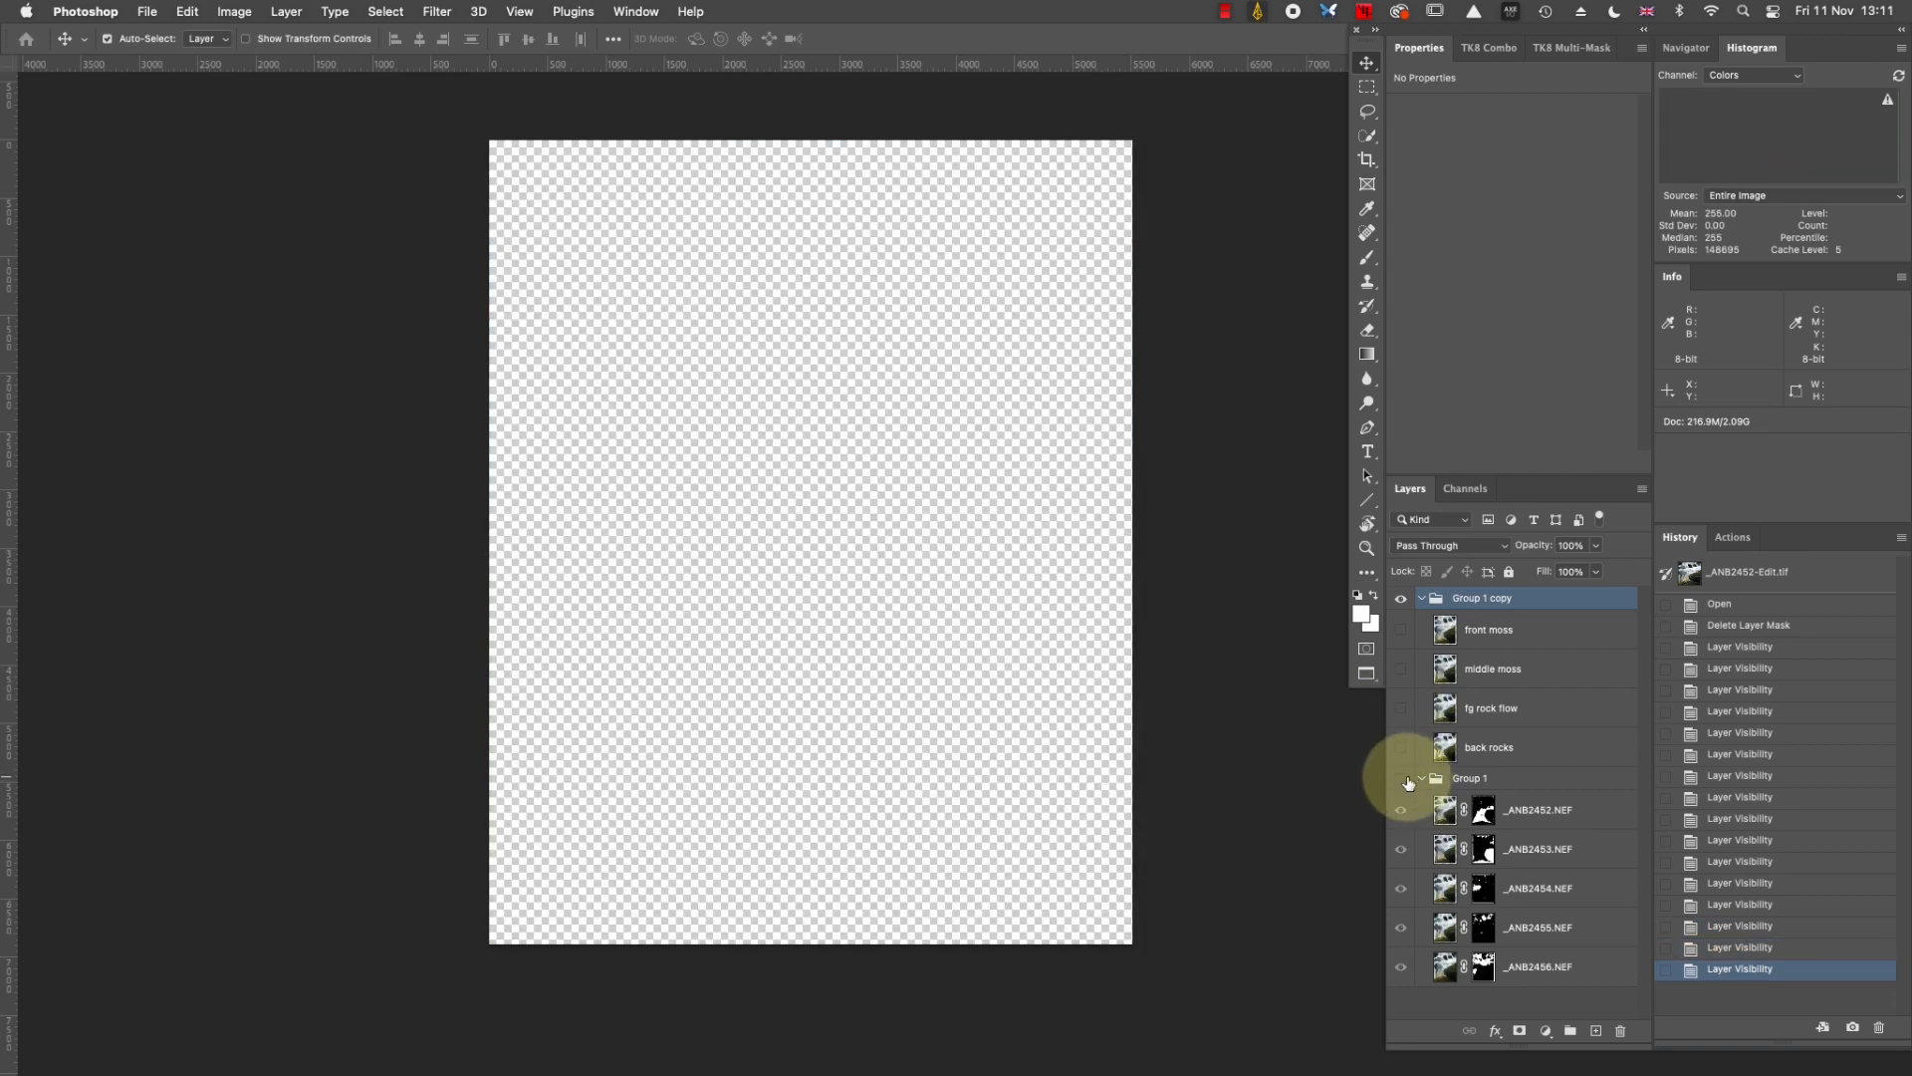
{"action": "left_click", "coordinate": [1402, 747]}
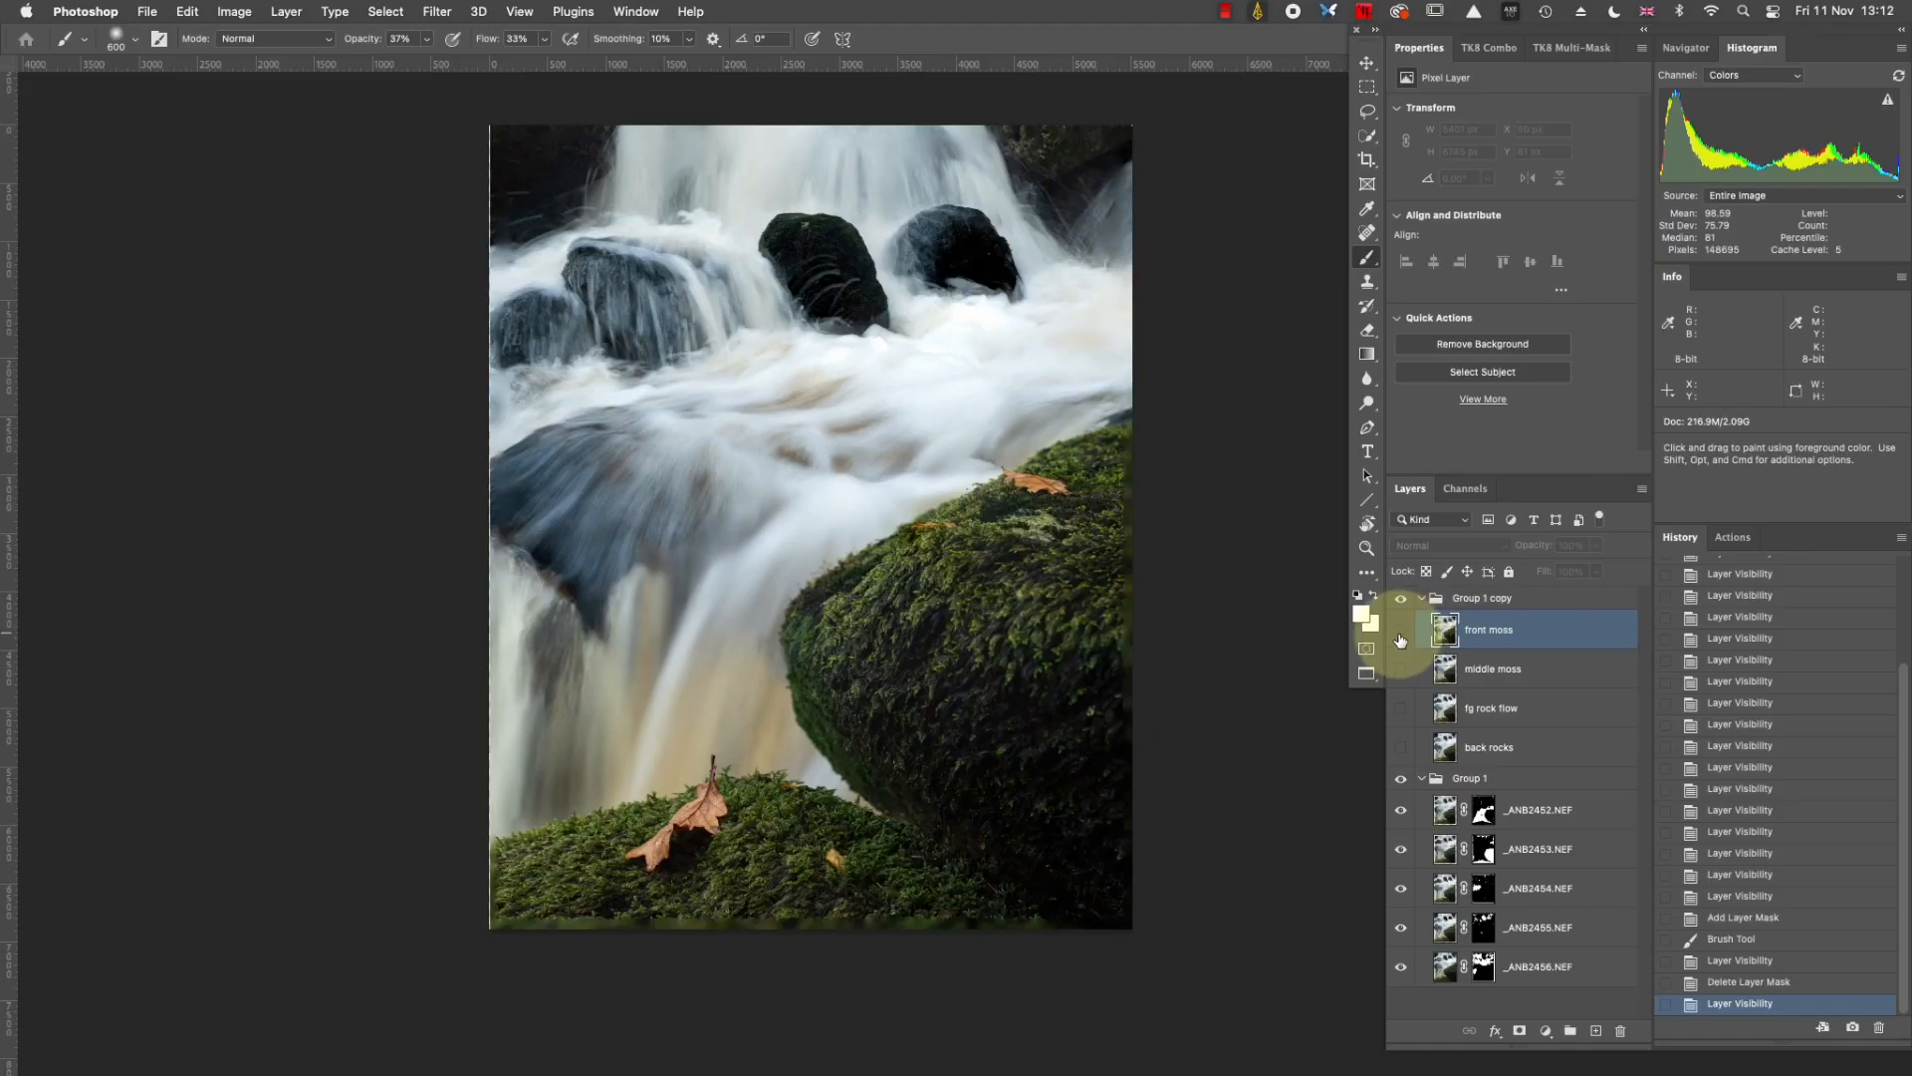
Show the front moss layer with a hide-all layer mask and paint white along the lower foreground moss.
{"action": "left_click", "coordinate": [1402, 633]}
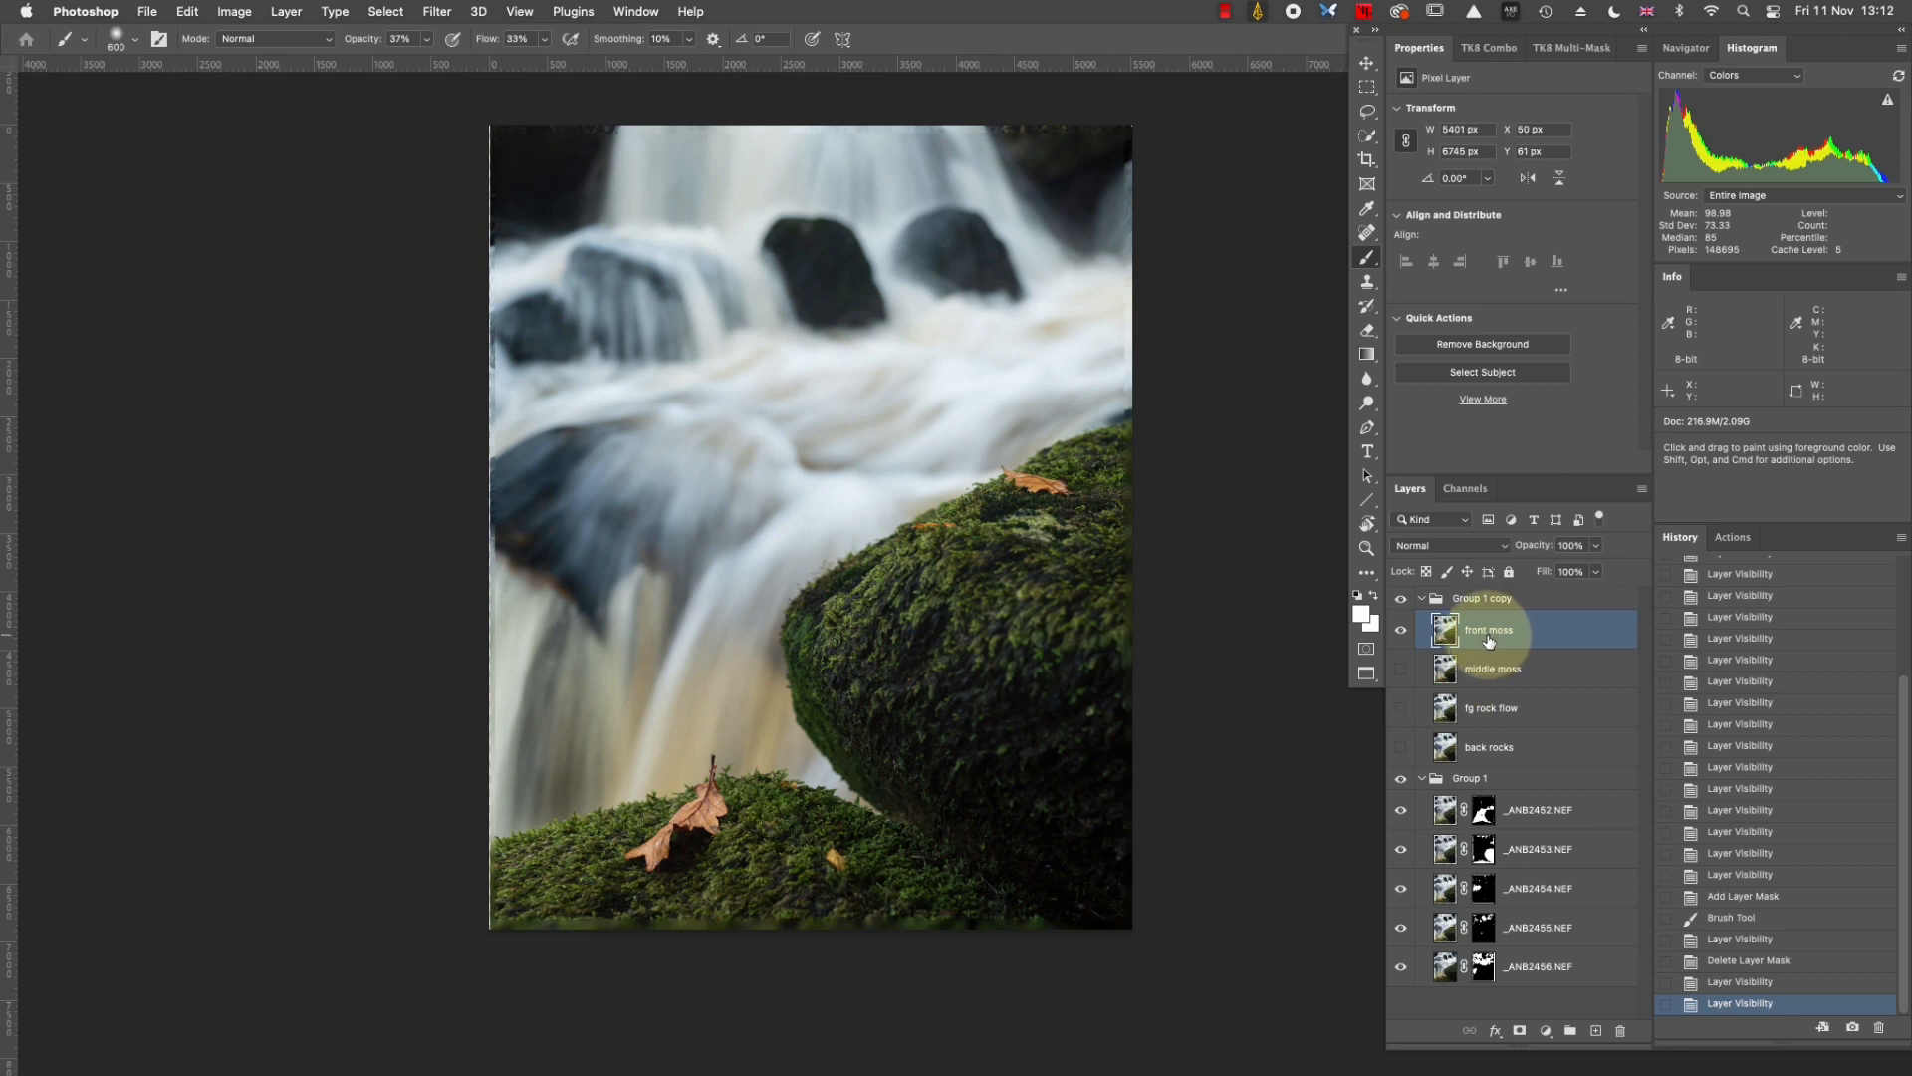
{"action": "left_click", "coordinate": [1518, 1029], "text": "alt"}
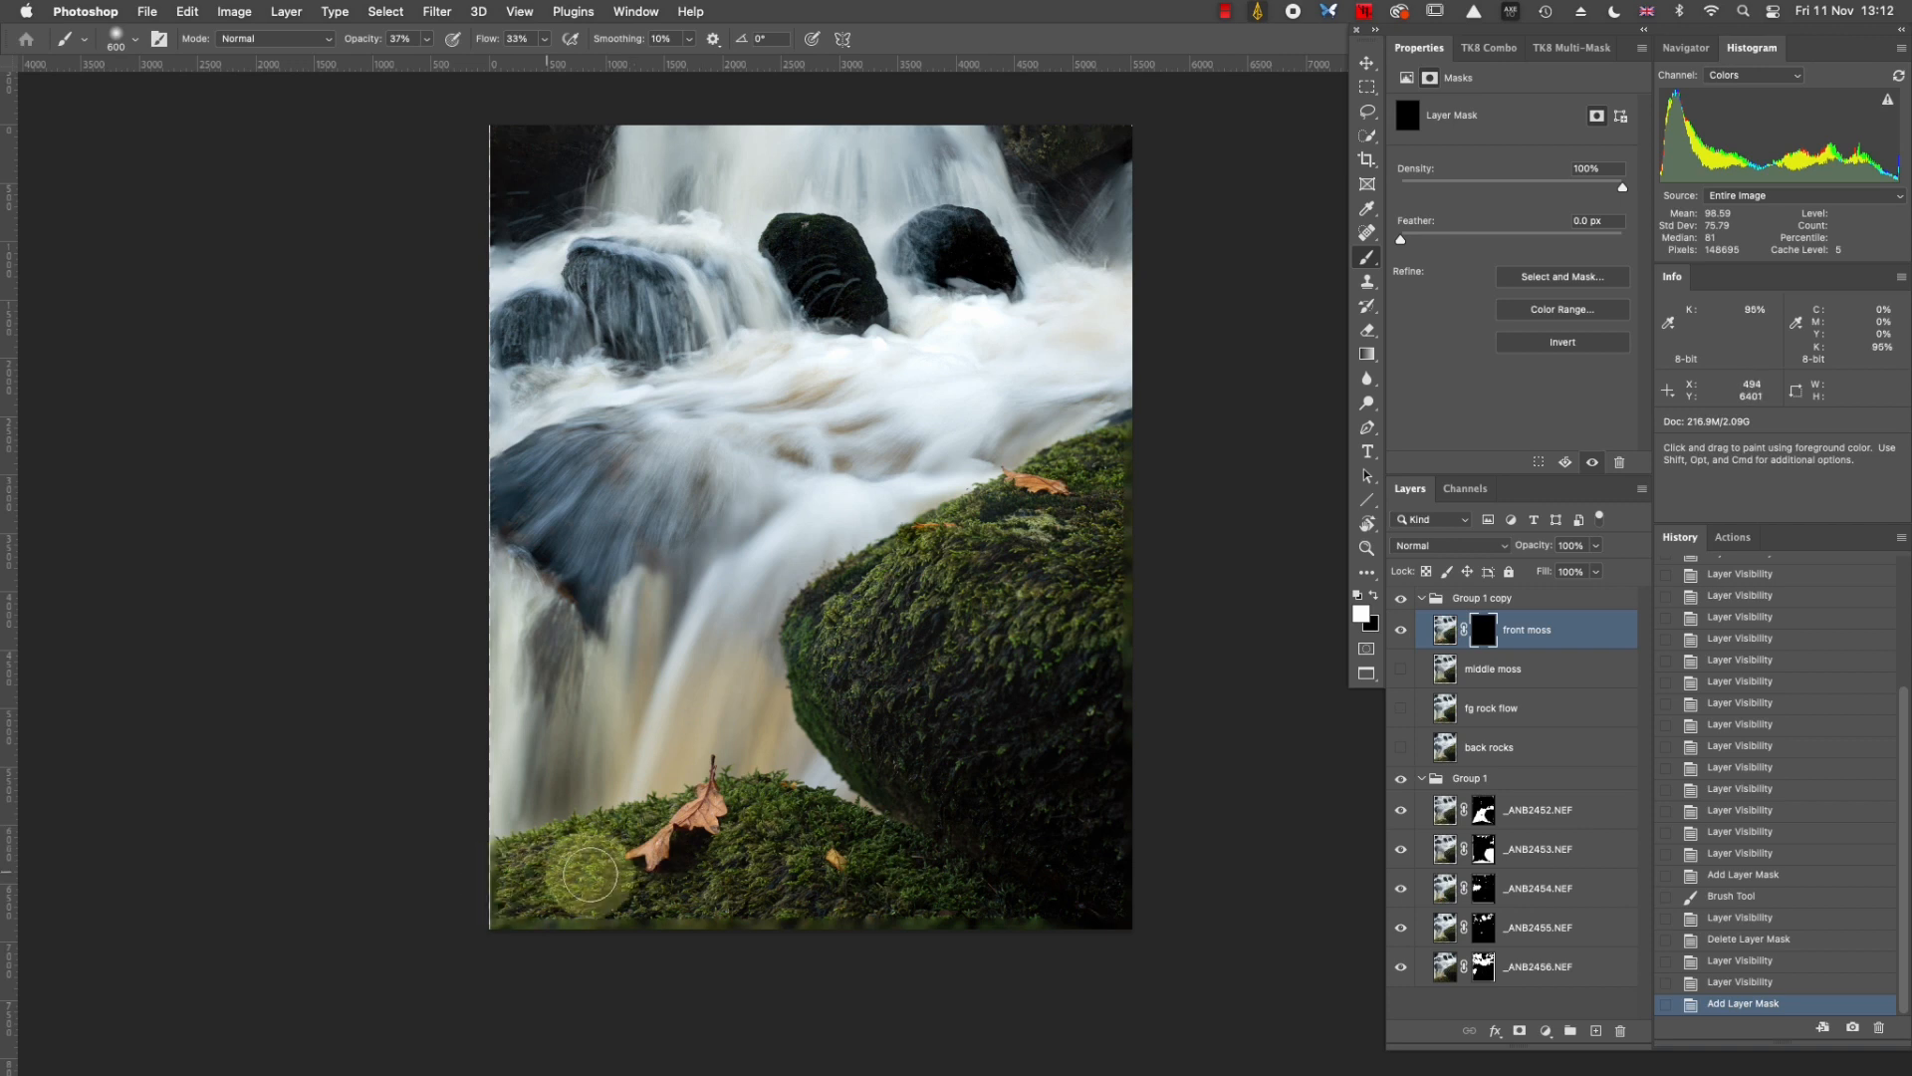
{"action": "left_click_drag", "start_coordinate": [632, 911], "coordinate": [707, 909]}
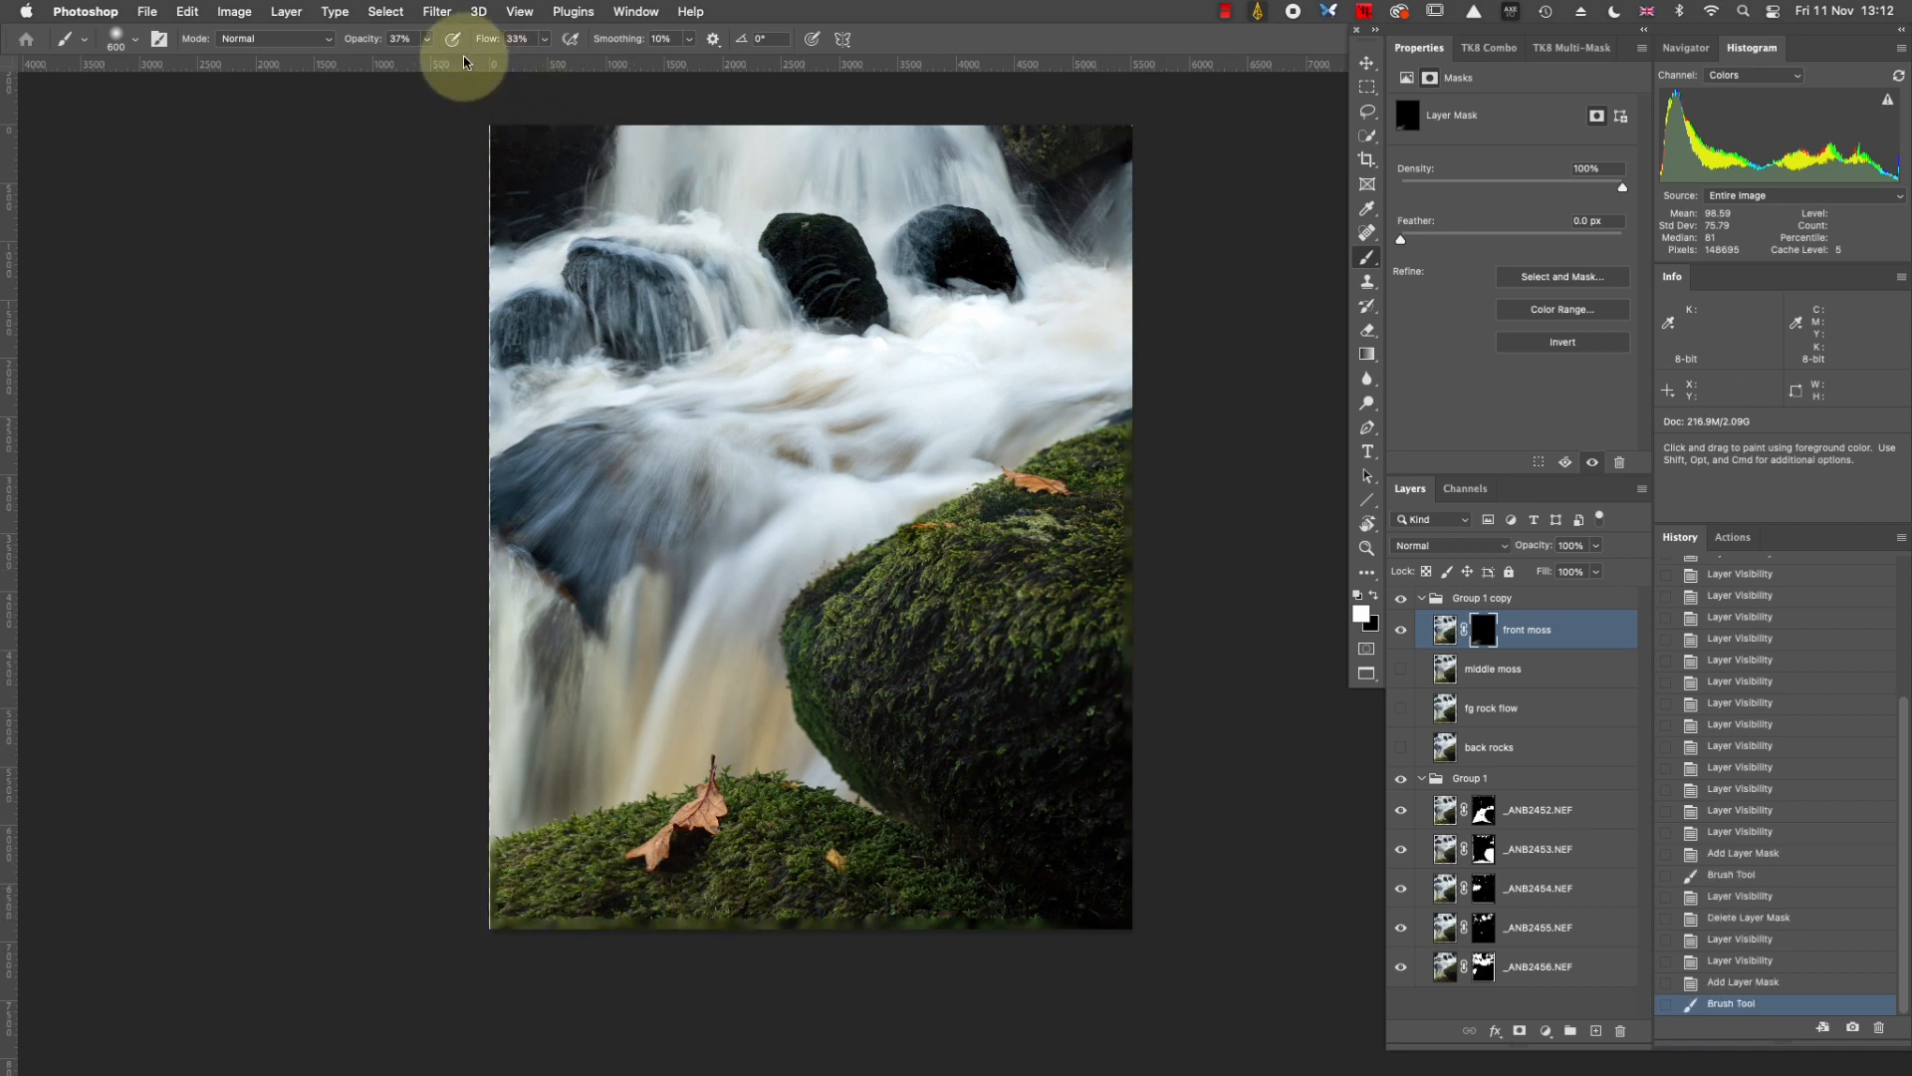
Raise the brush opacity to 85% and flow to 88%, and paint white on the front moss mask over the foreground moss.
{"action": "left_click", "coordinate": [425, 43]}
{"action": "left_click_drag", "start_coordinate": [426, 60], "coordinate": [595, 66]}
{"action": "left_click", "coordinate": [543, 38]}
{"action": "mouse_move", "coordinate": [801, 891]}
{"action": "left_mouse_down"}
{"action": "mouse_move", "coordinate": [809, 923]}
{"action": "mouse_move", "coordinate": [709, 894]}
{"action": "left_mouse_up"}
{"action": "key", "text": "super+plus"}
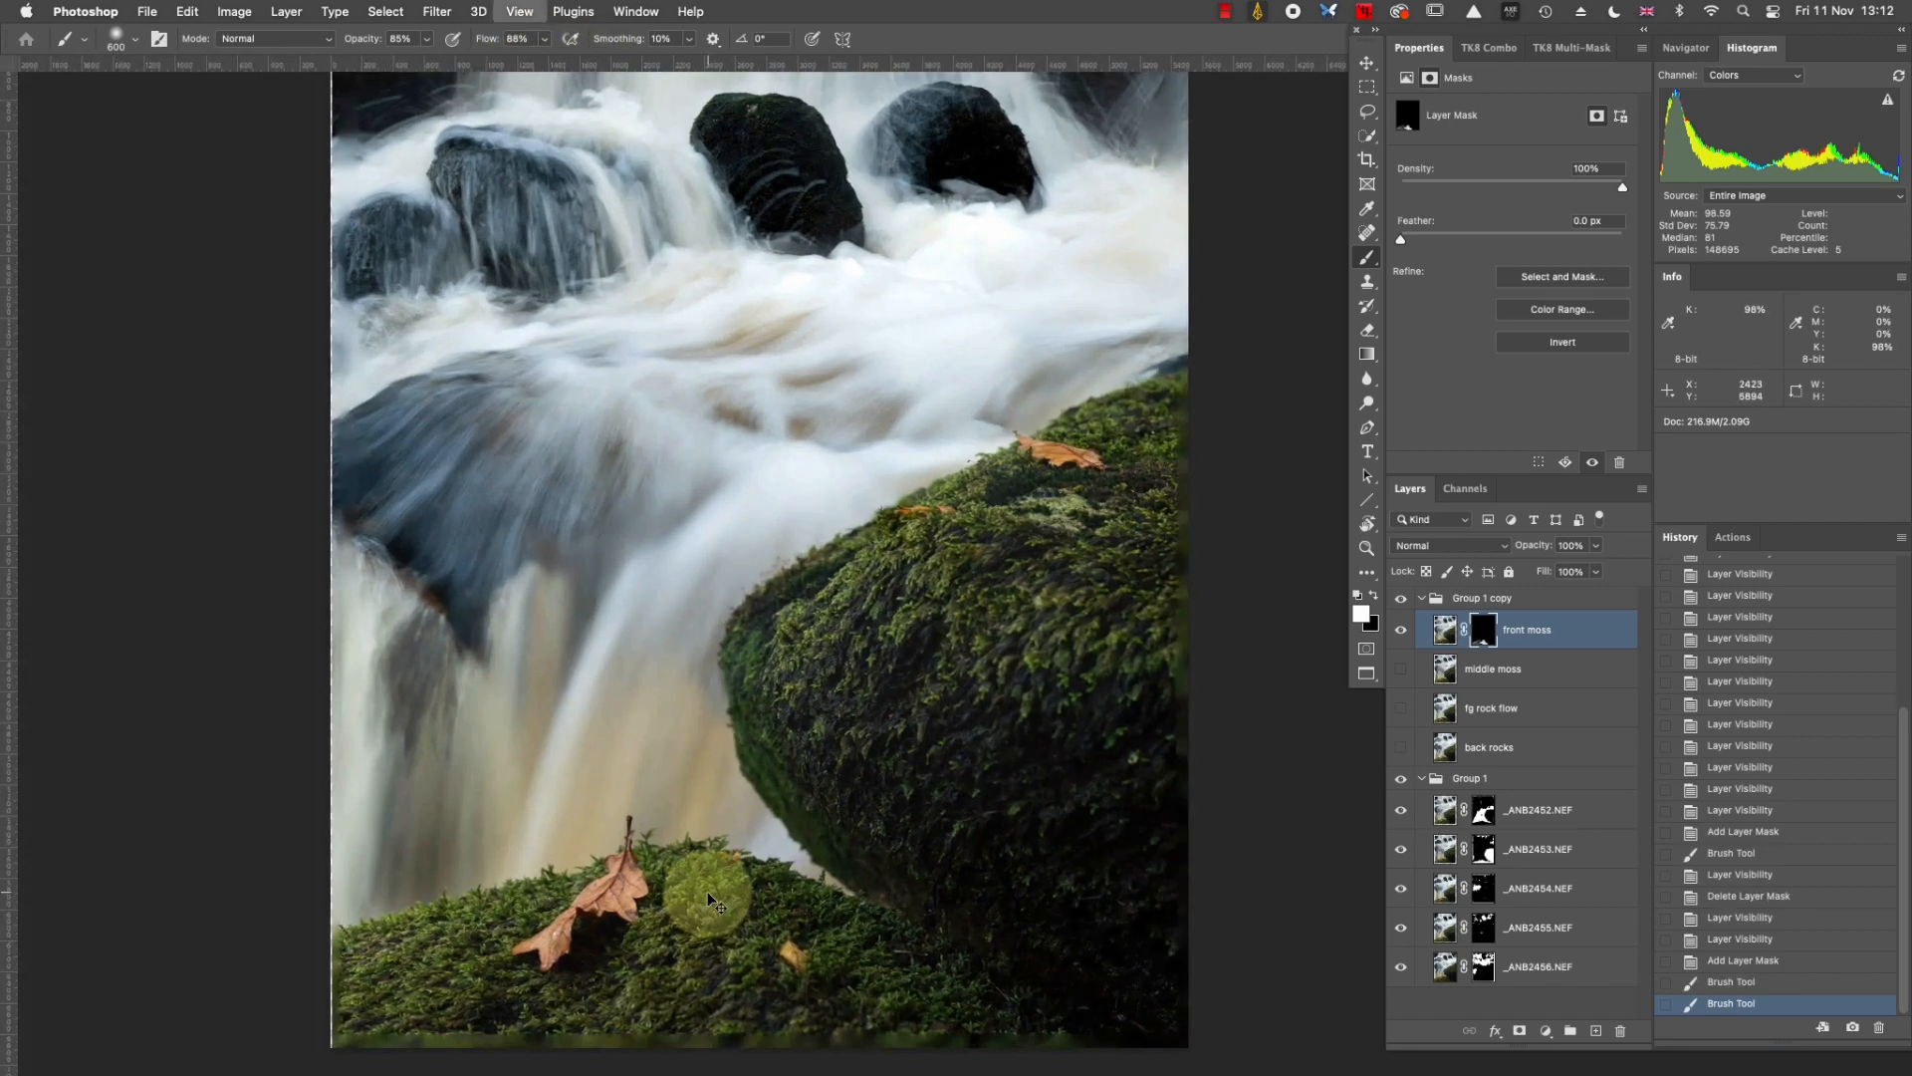
{"action": "key", "text": "super+plus"}
{"action": "key", "text": "super+plus"}
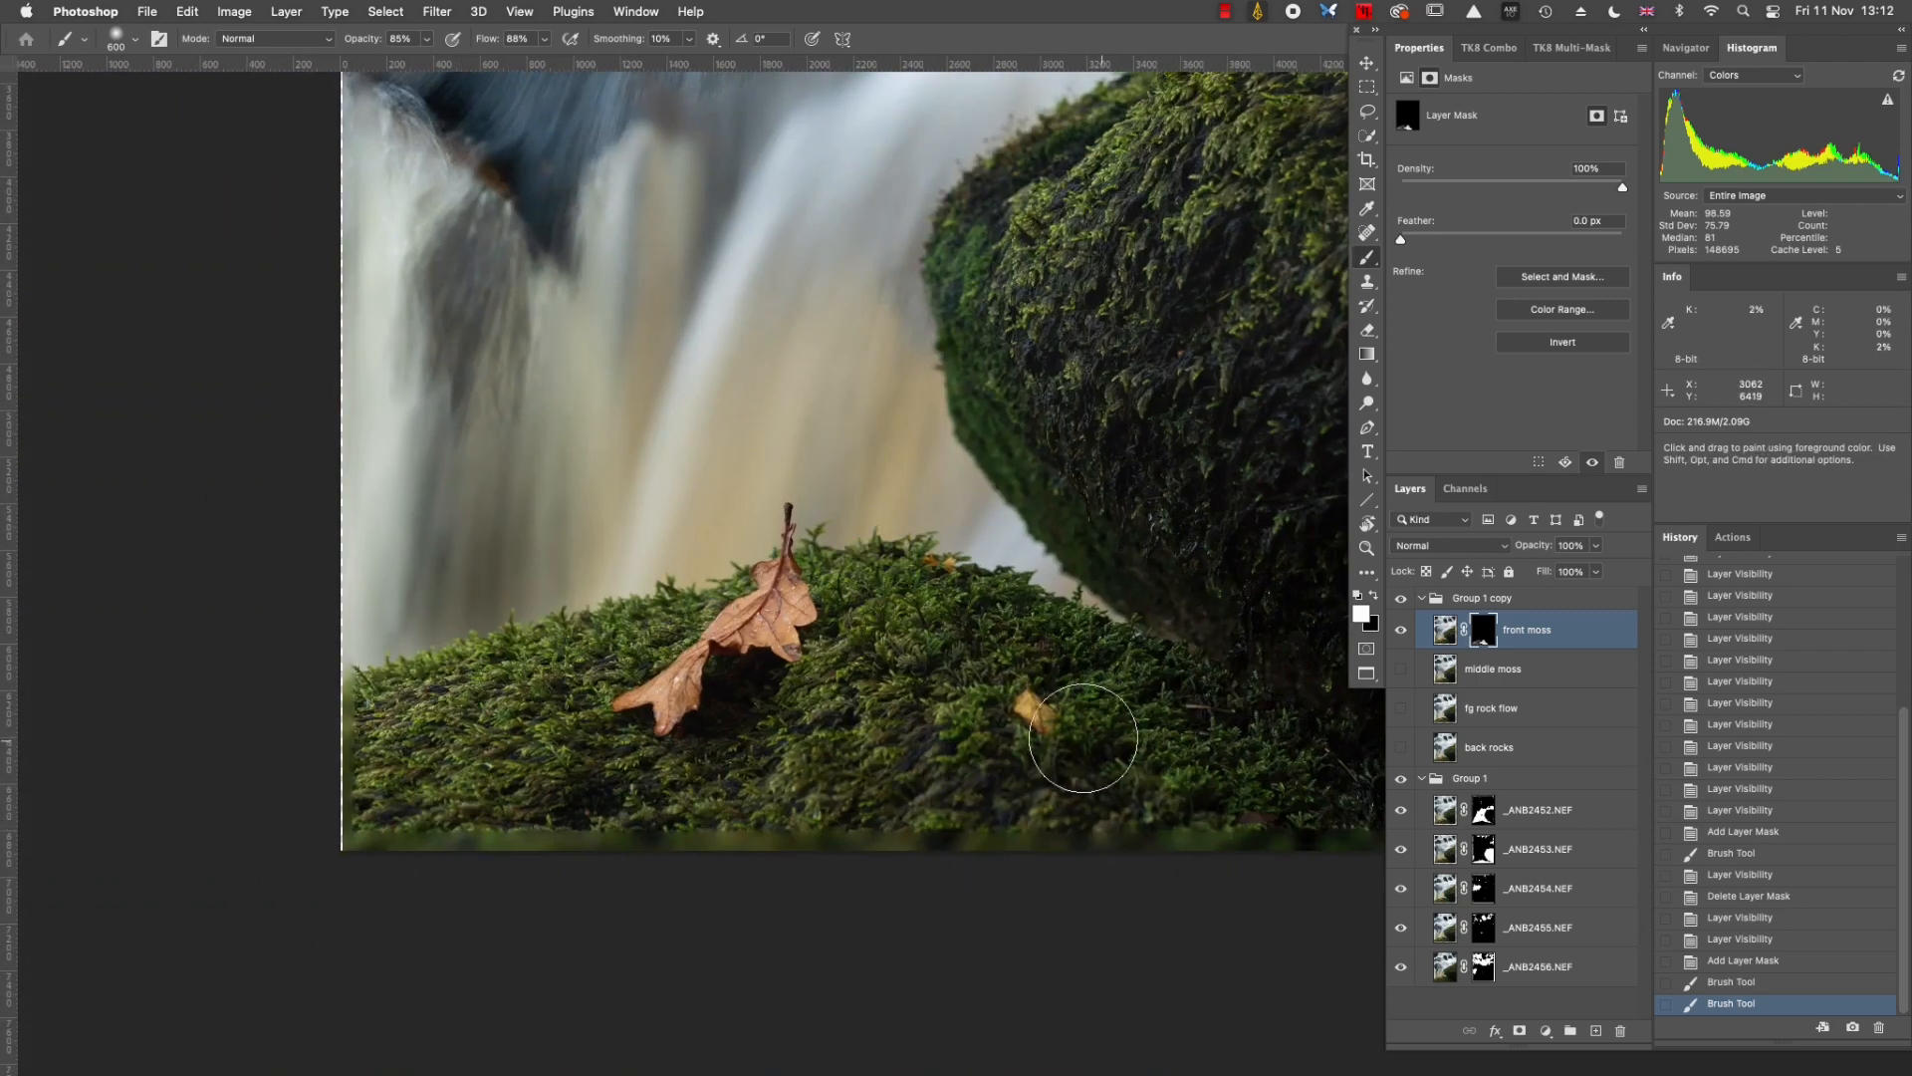
{"action": "left_click_drag", "start_coordinate": [939, 718], "coordinate": [1126, 735]}
{"action": "left_click_drag", "start_coordinate": [1167, 648], "coordinate": [1165, 743]}
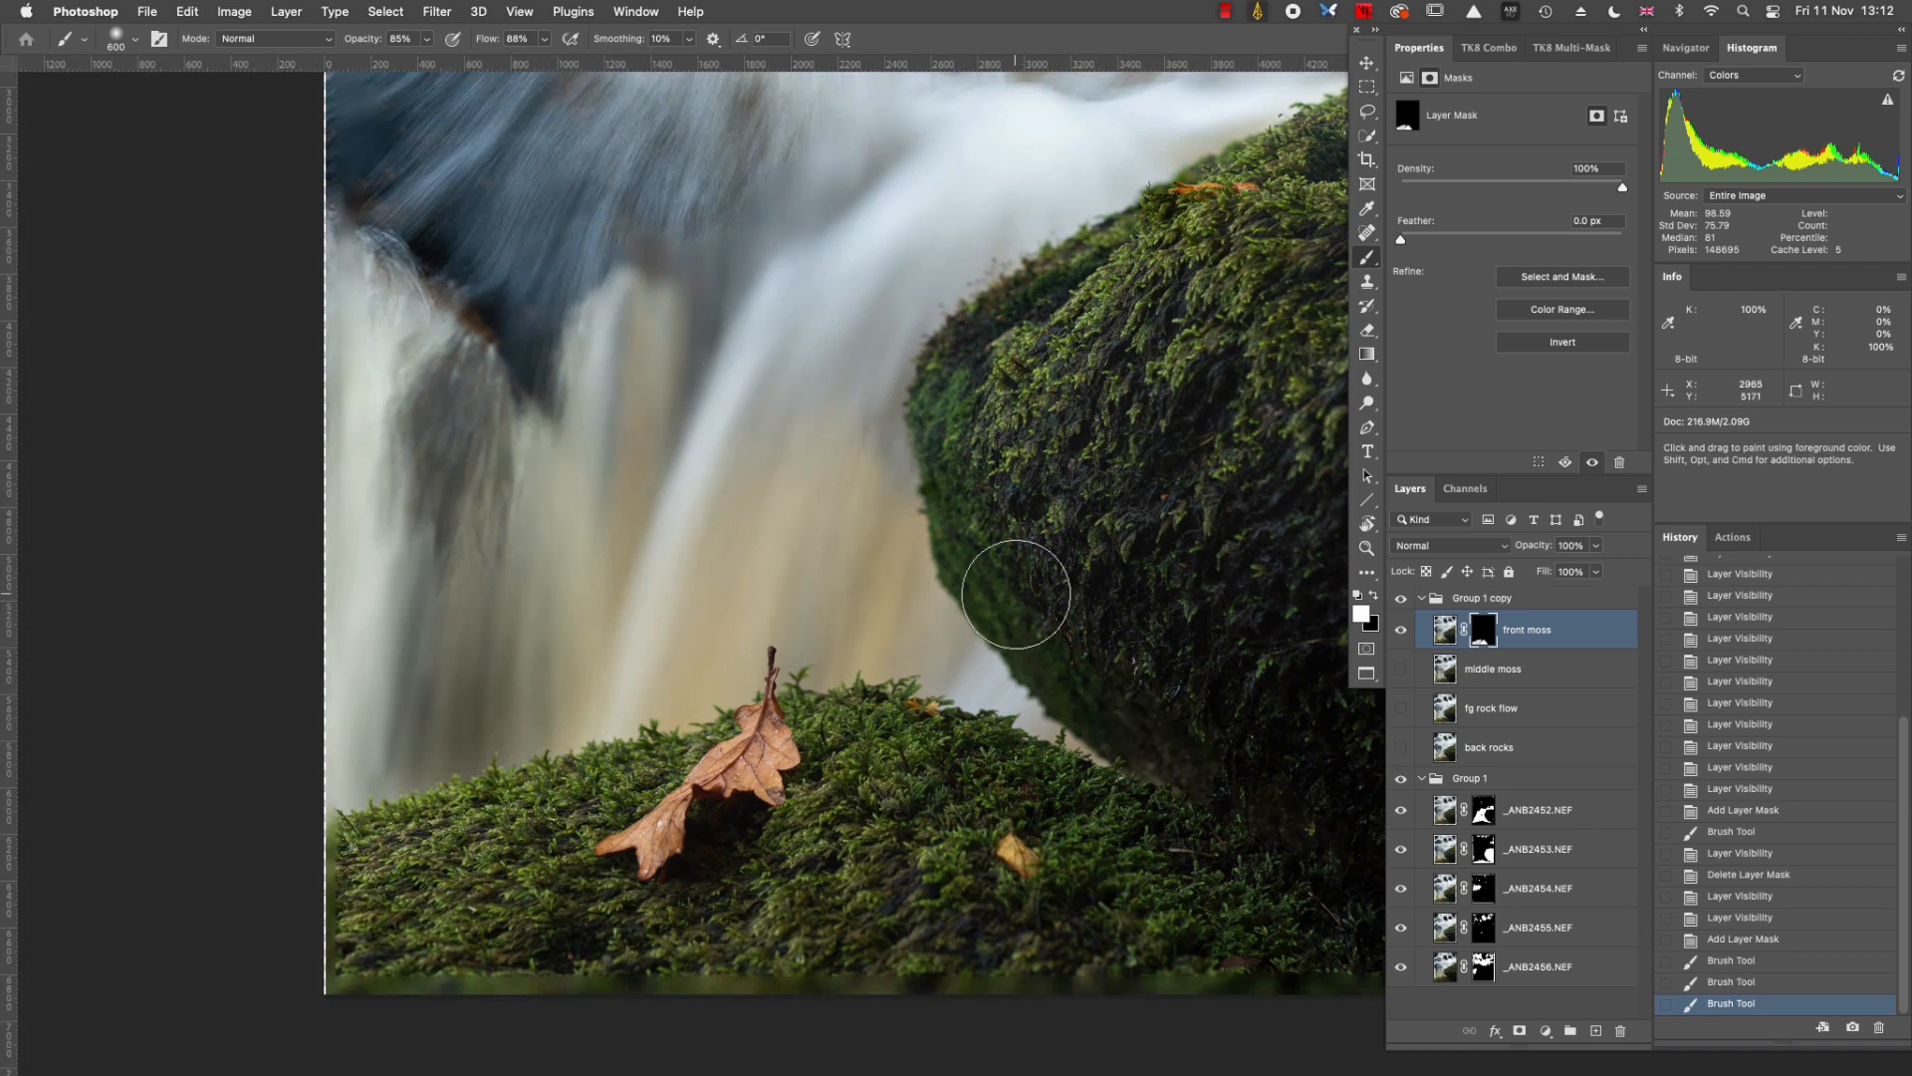
{"action": "left_click_drag", "start_coordinate": [1068, 659], "coordinate": [1096, 688]}
{"action": "left_click_drag", "start_coordinate": [1036, 868], "coordinate": [957, 799]}
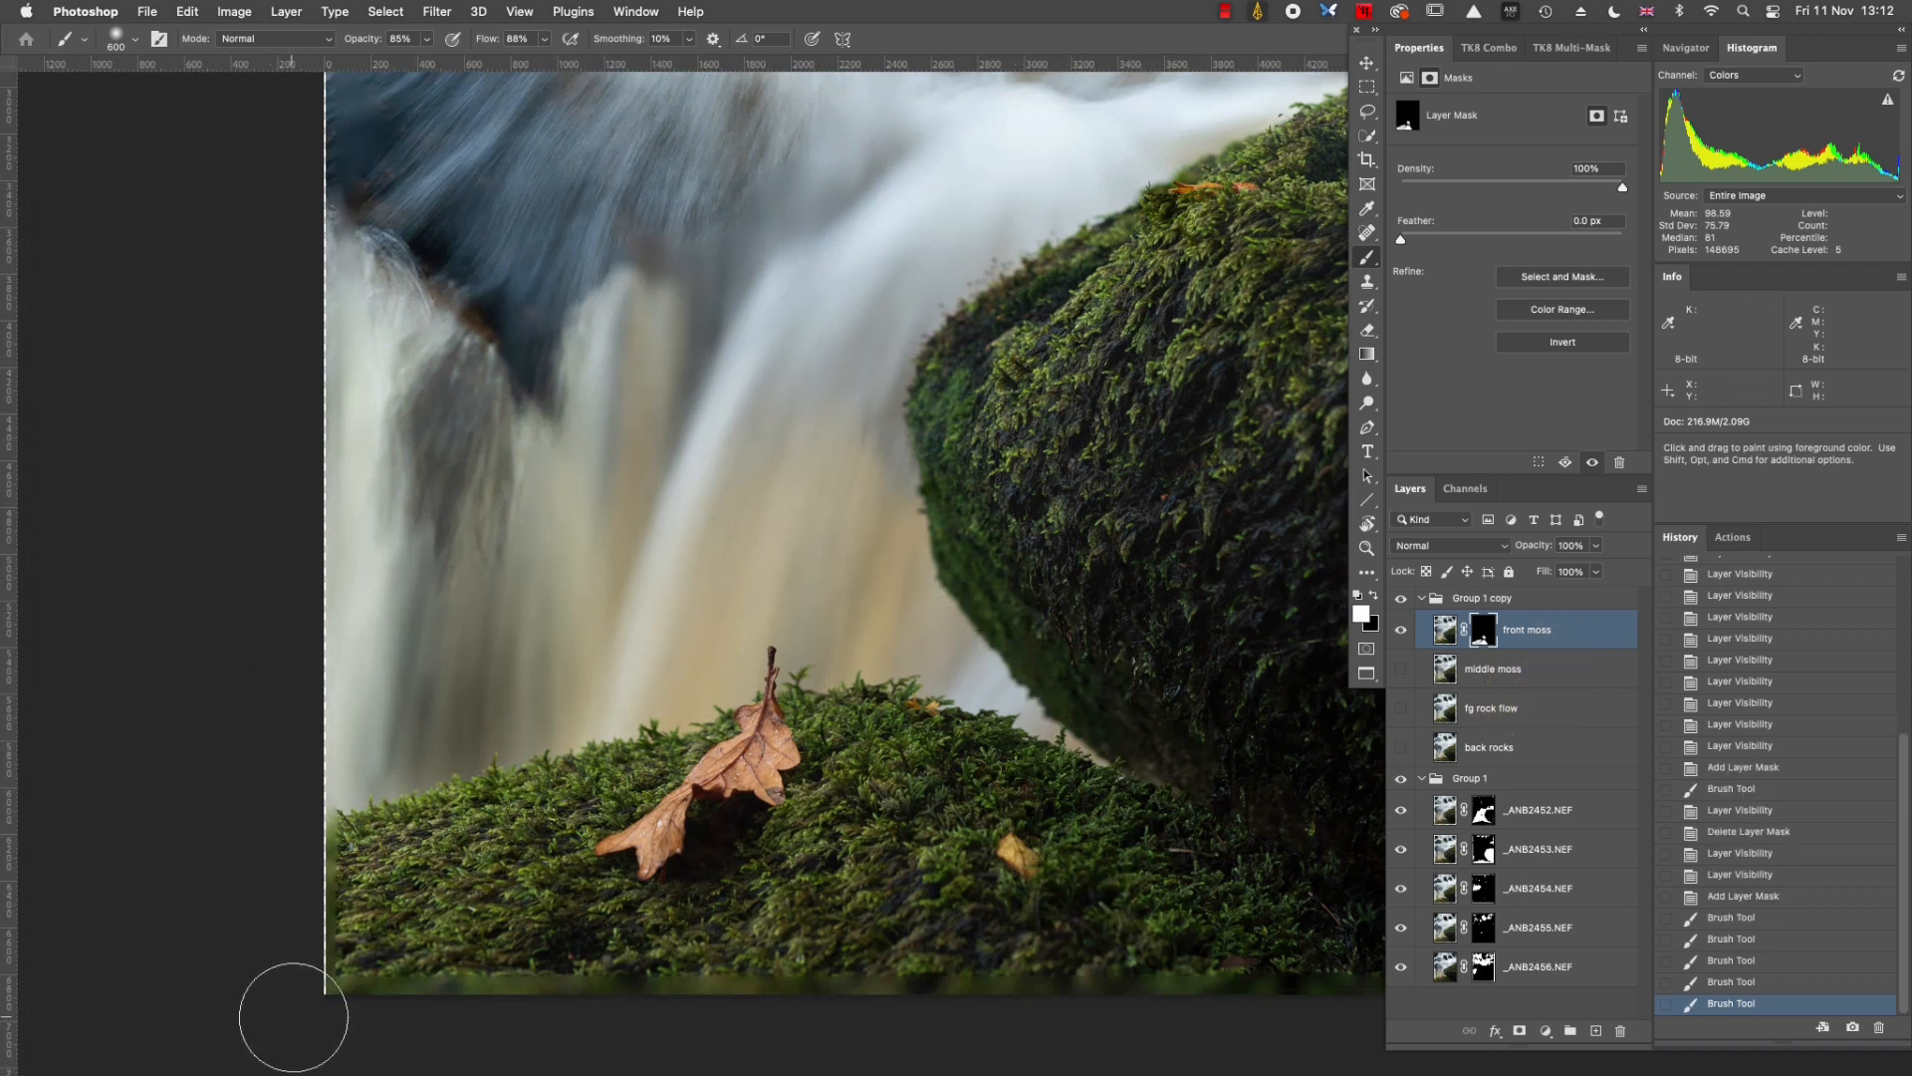
Make the middle moss layer visible, toggling it repeatedly to compare the large boulder's sharpness with the blended image.
{"action": "left_click", "coordinate": [1400, 668]}
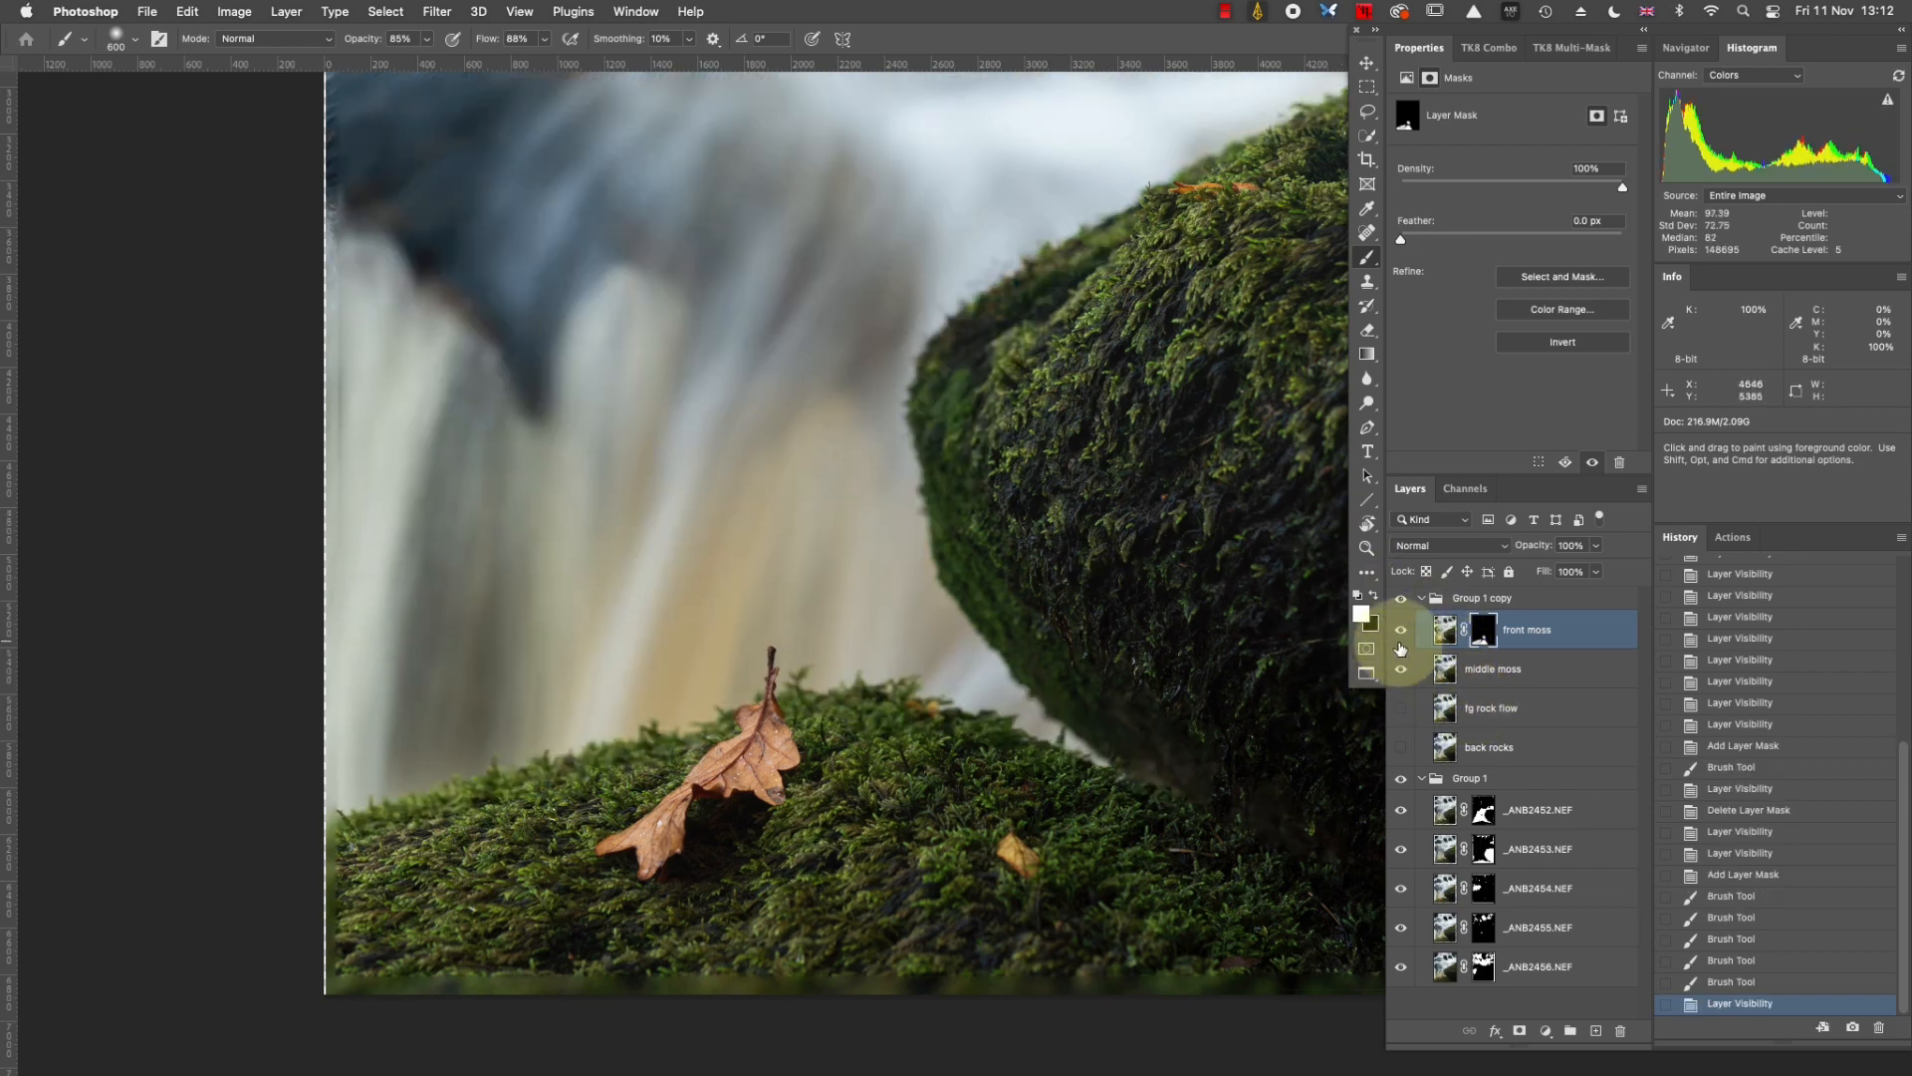
{"action": "left_click", "coordinate": [1403, 669]}
{"action": "left_click", "coordinate": [1402, 669]}
{"action": "left_click", "coordinate": [1402, 669]}
{"action": "left_click", "coordinate": [1403, 670]}
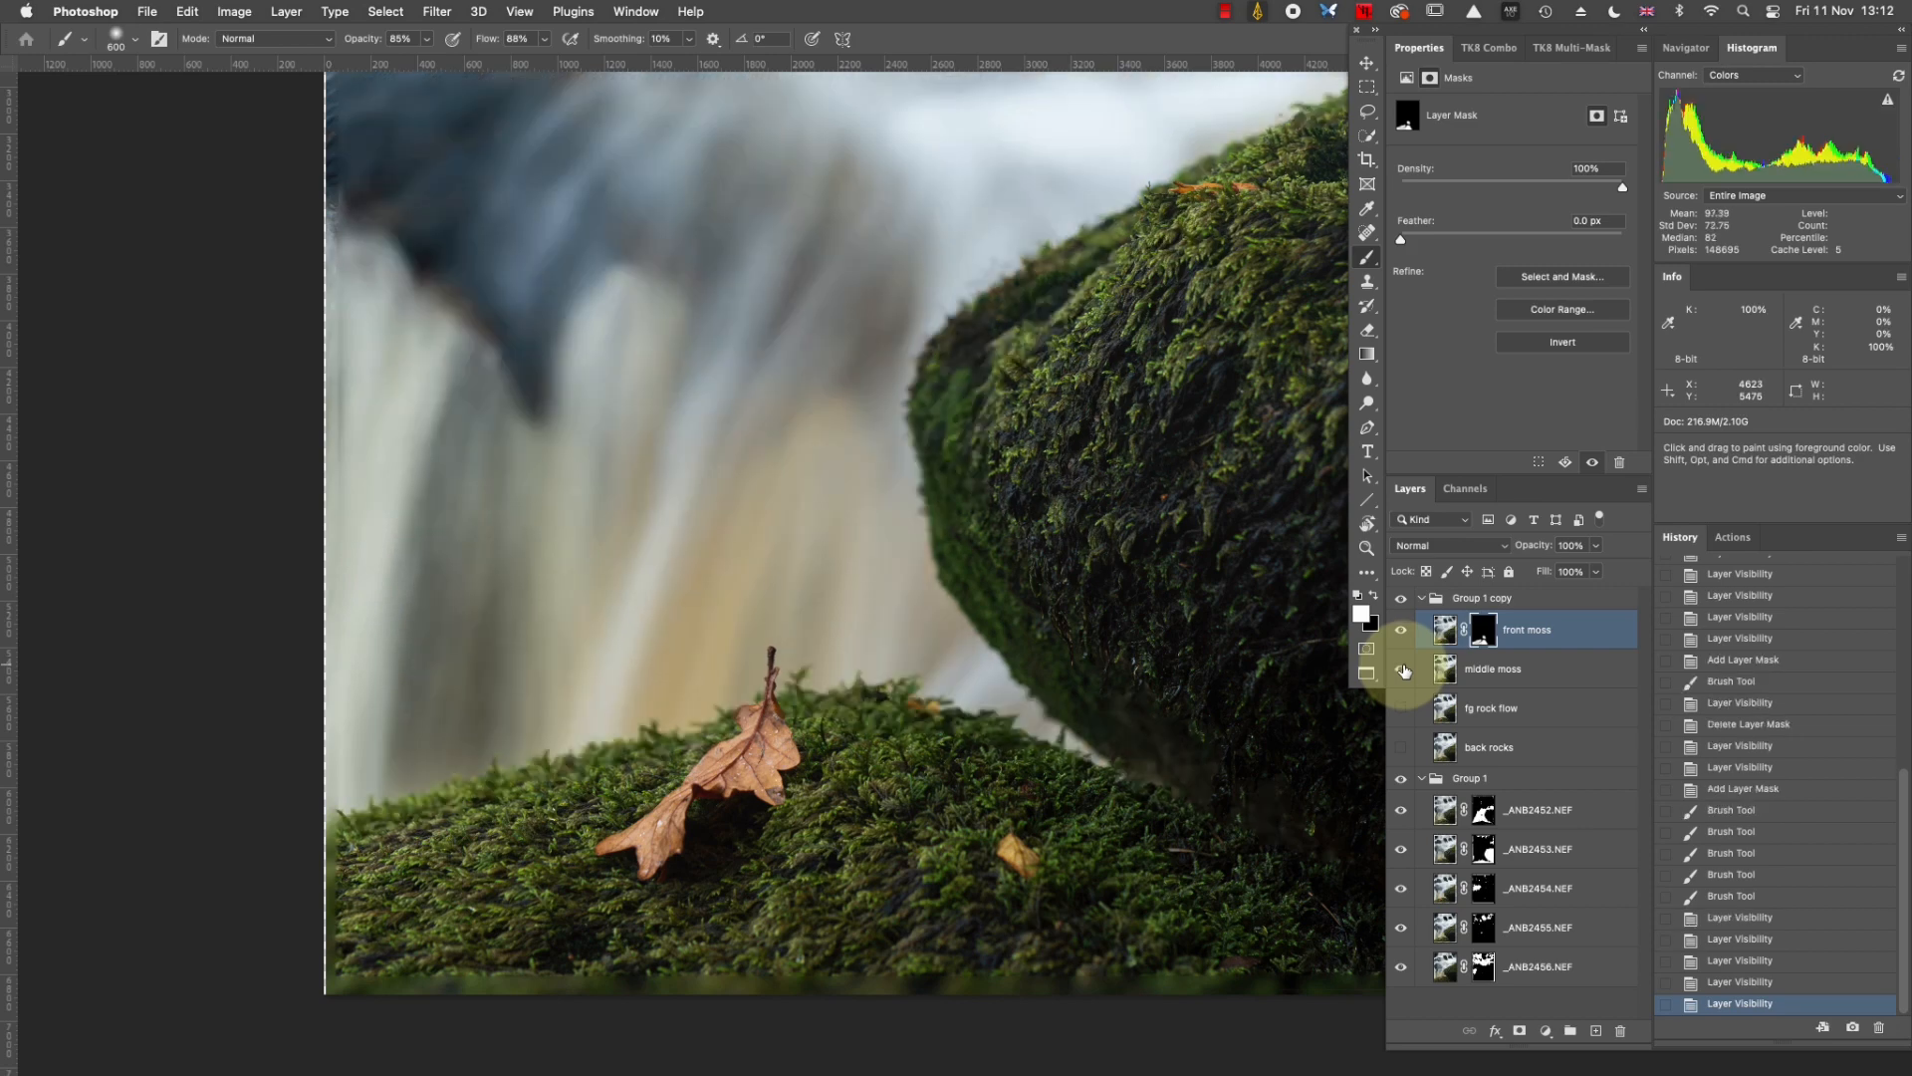
{"action": "left_click", "coordinate": [1403, 669]}
{"action": "left_click", "coordinate": [1405, 672]}
{"action": "left_click", "coordinate": [1406, 673]}
{"action": "left_click", "coordinate": [1404, 671]}
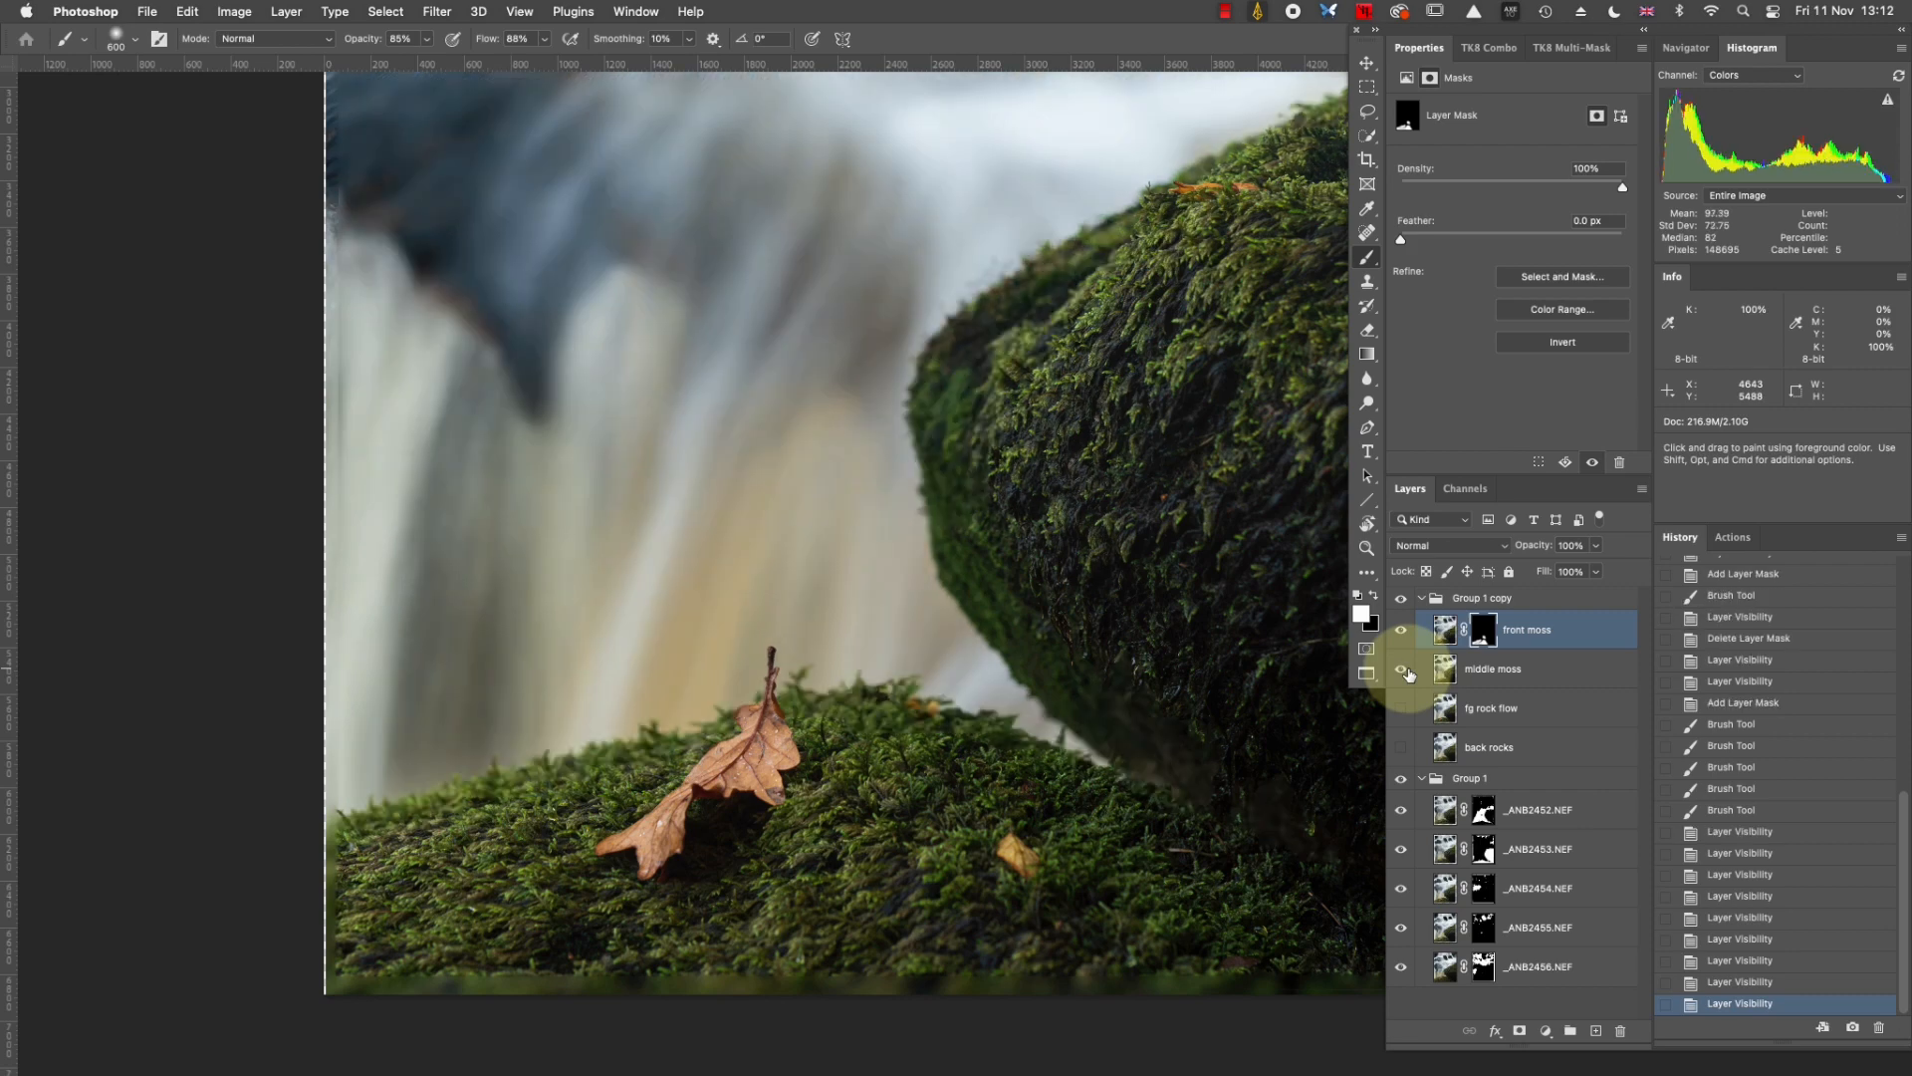
Add a hide-all layer mask to the middle moss layer and paint white on it over the large mossy boulder.
{"action": "left_click", "coordinate": [1520, 1034]}
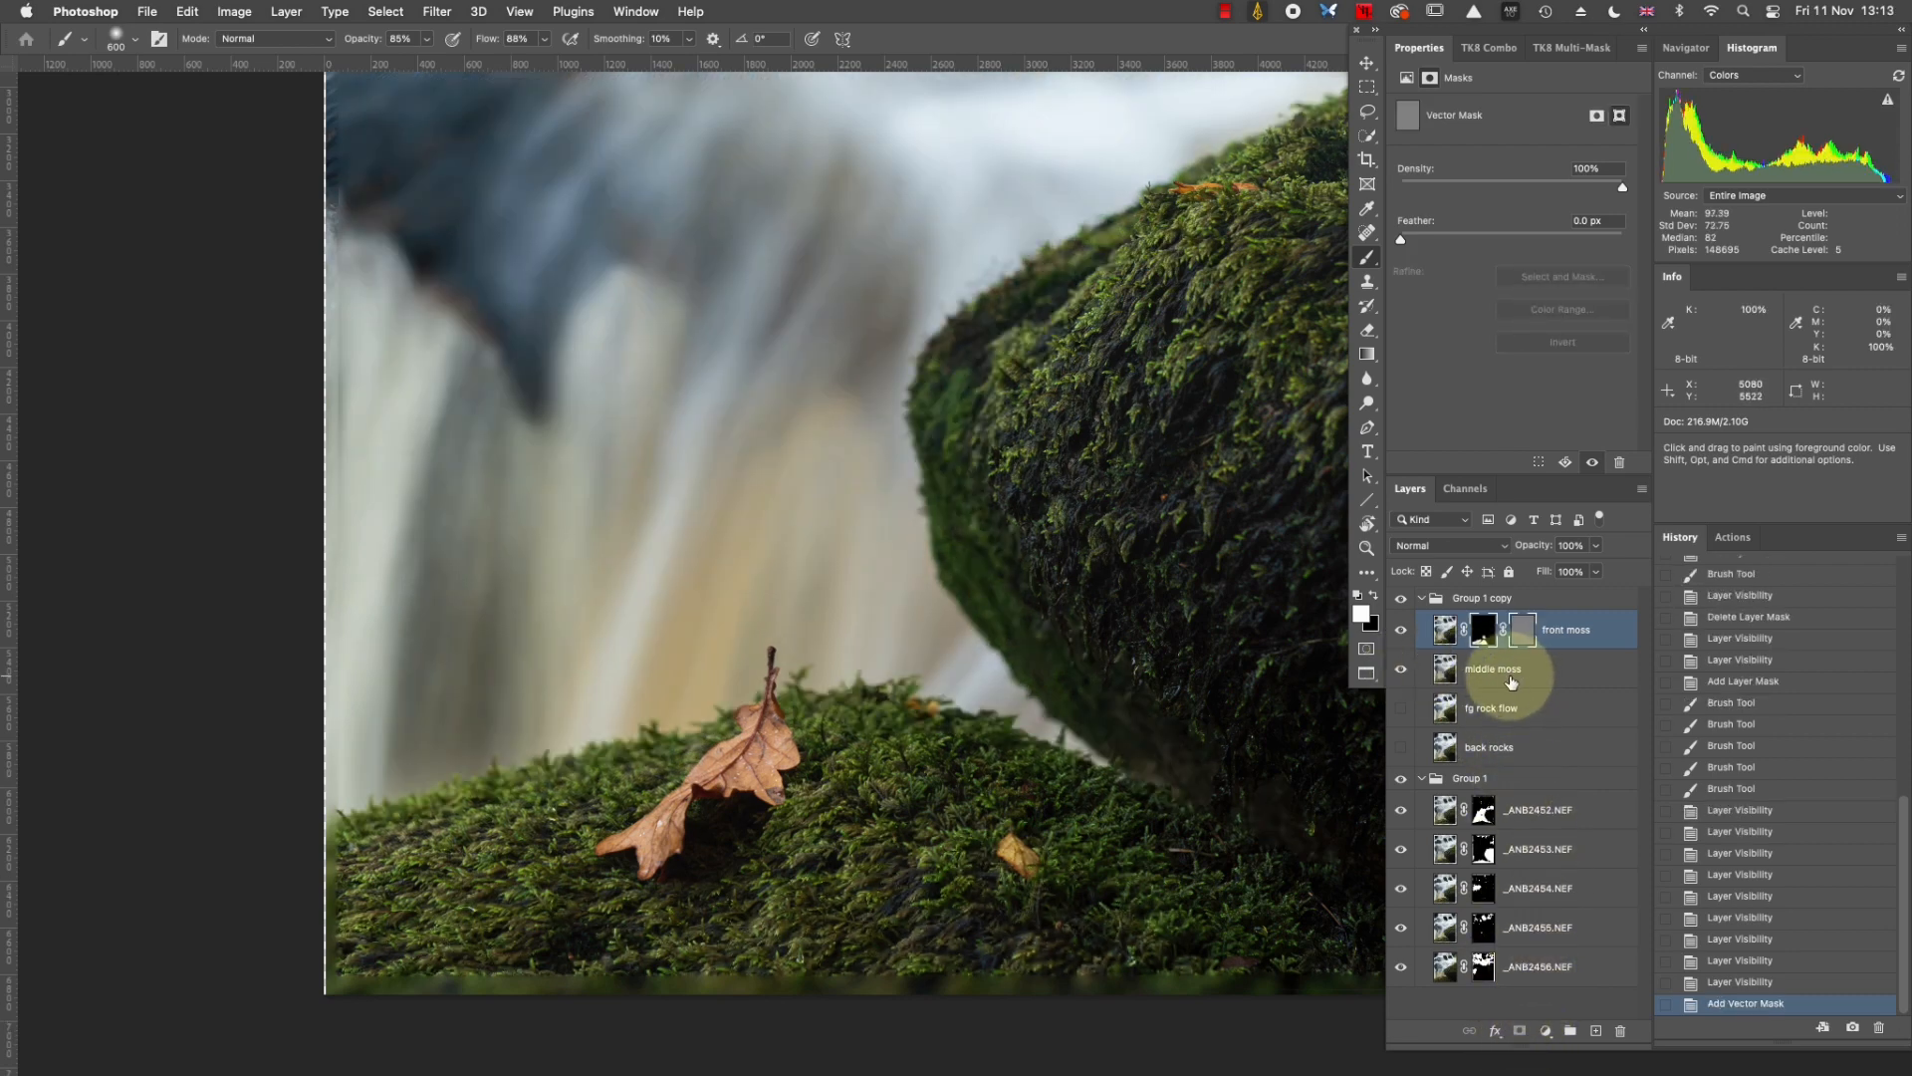
{"action": "key", "text": "ctrl+z"}
{"action": "left_click", "coordinate": [1459, 678]}
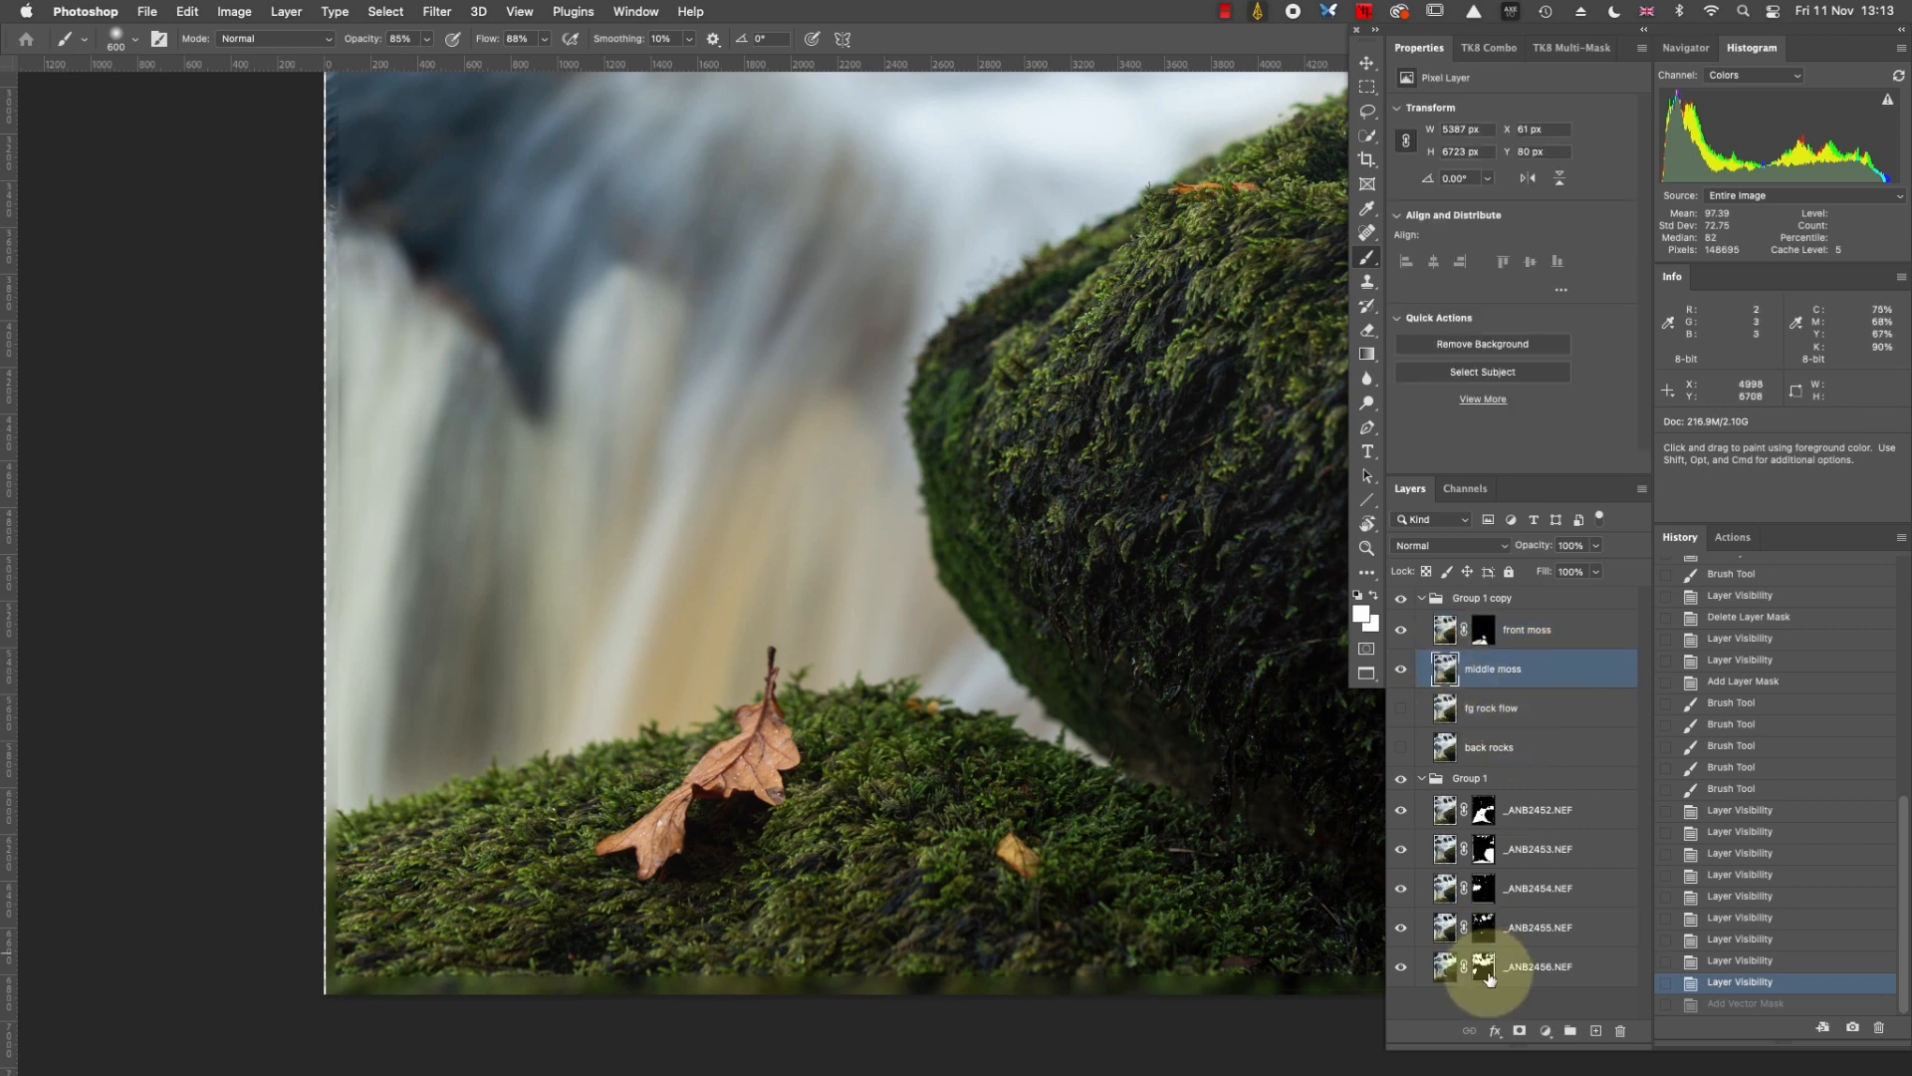
{"action": "left_click", "coordinate": [1520, 1032], "text": "alt"}
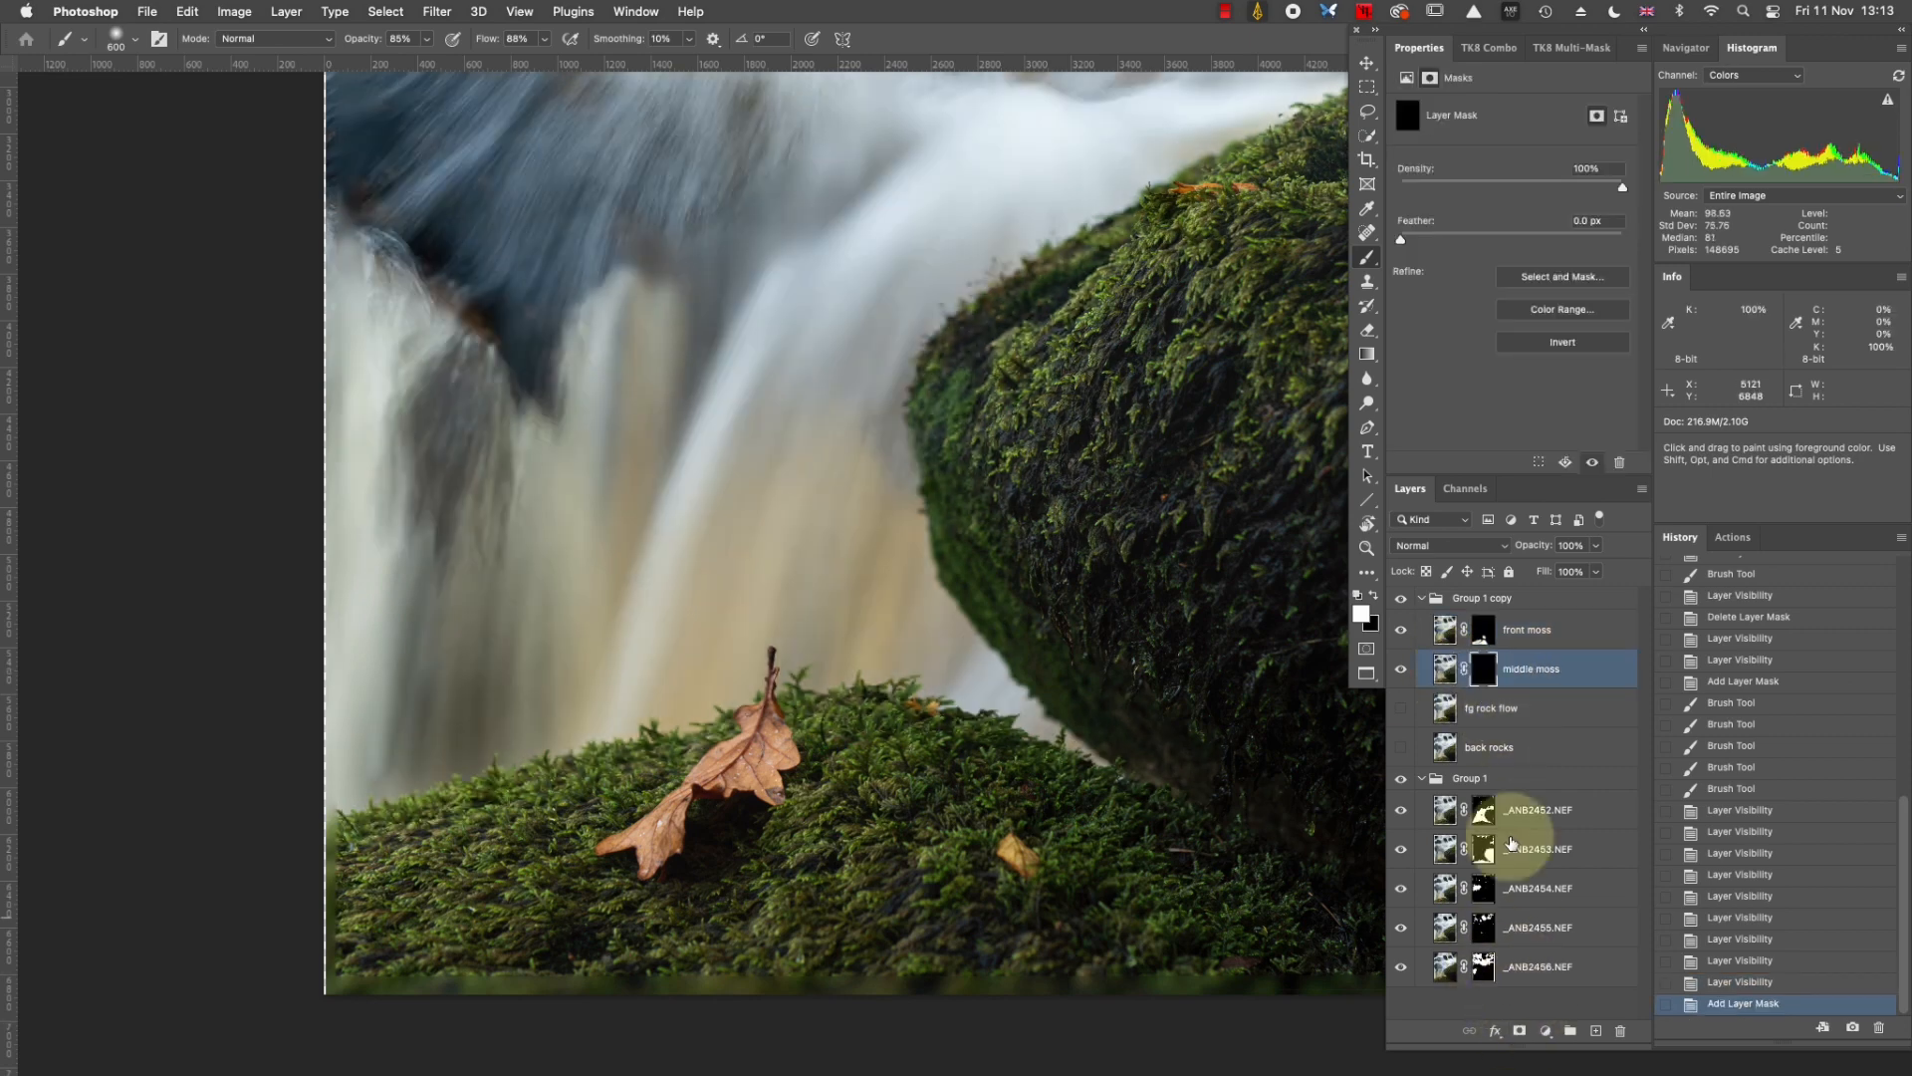
{"action": "left_click", "coordinate": [1217, 344]}
{"action": "mouse_move", "coordinate": [1217, 343]}
{"action": "left_mouse_down"}
{"action": "mouse_move", "coordinate": [1046, 448]}
{"action": "mouse_move", "coordinate": [862, 517]}
{"action": "left_mouse_up"}
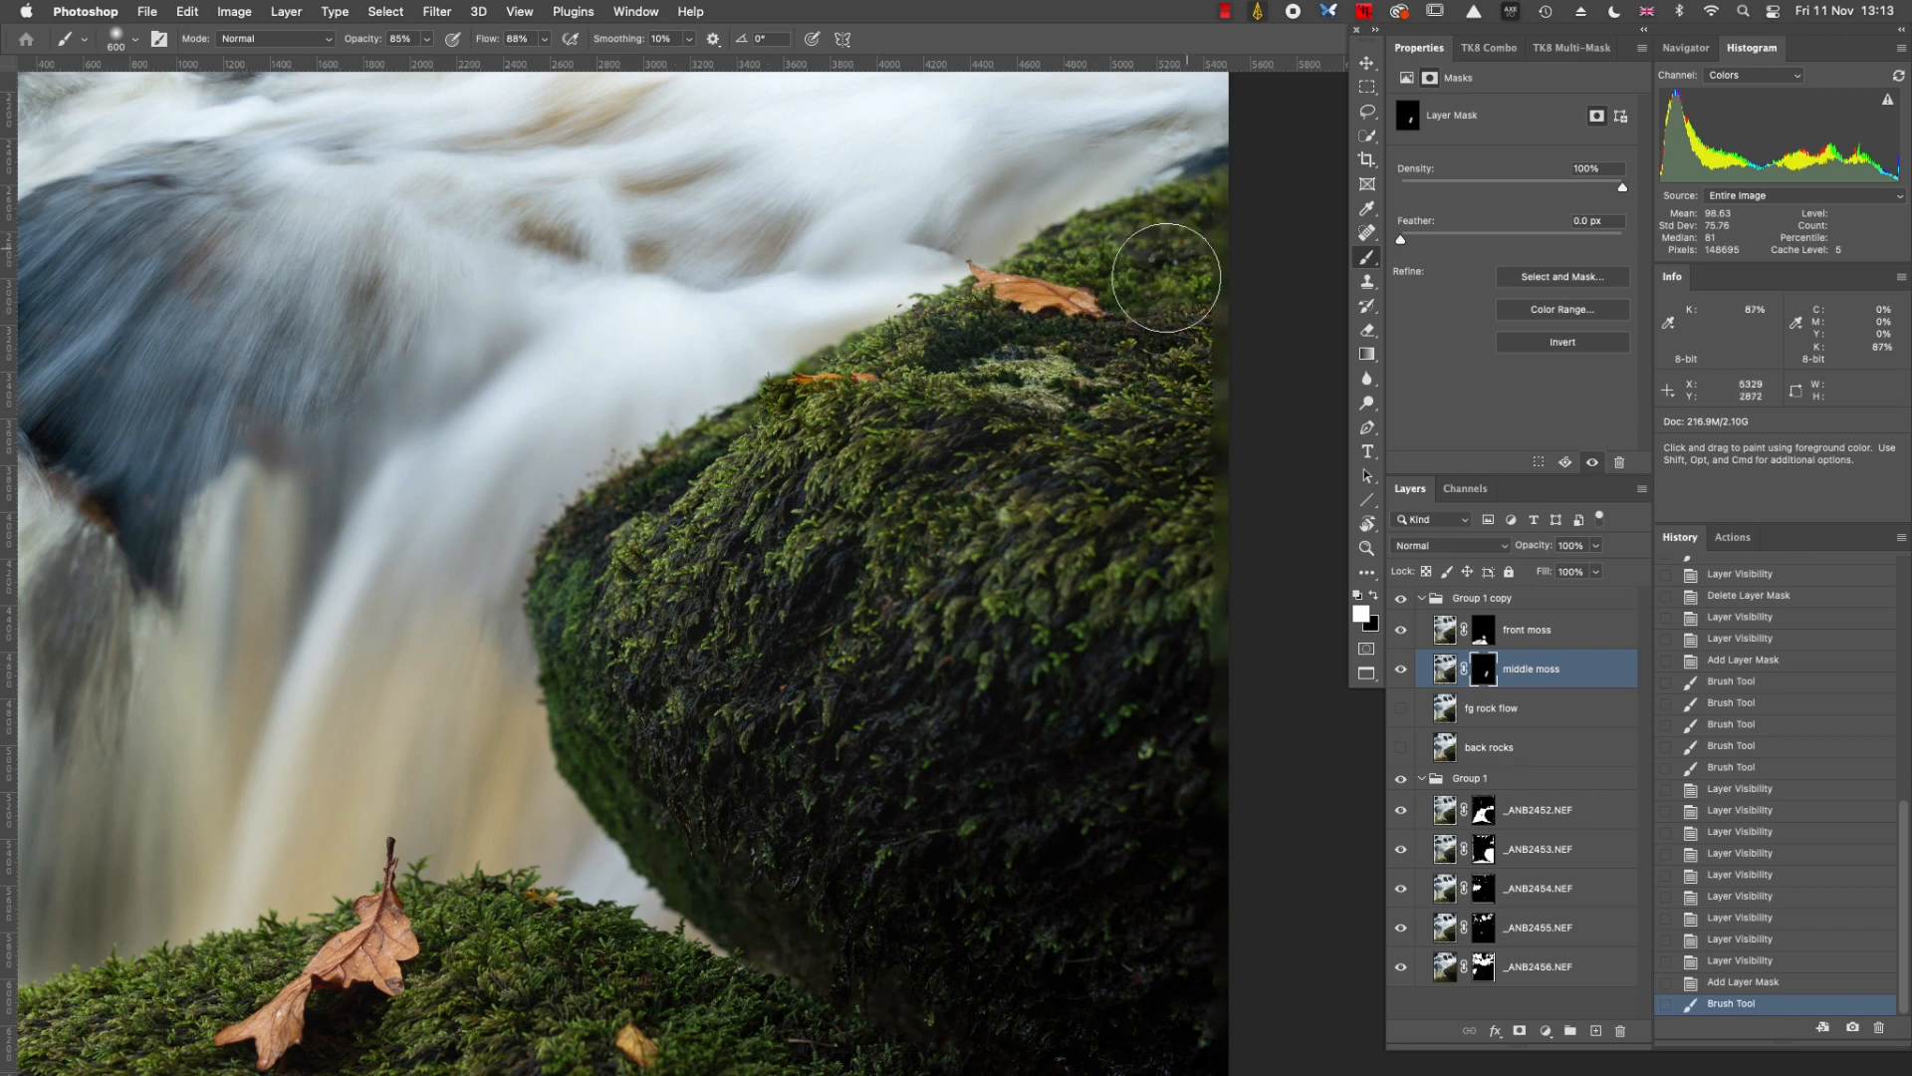
{"action": "left_click_drag", "start_coordinate": [696, 823], "coordinate": [765, 829]}
{"action": "left_click_drag", "start_coordinate": [565, 745], "coordinate": [1072, 719]}
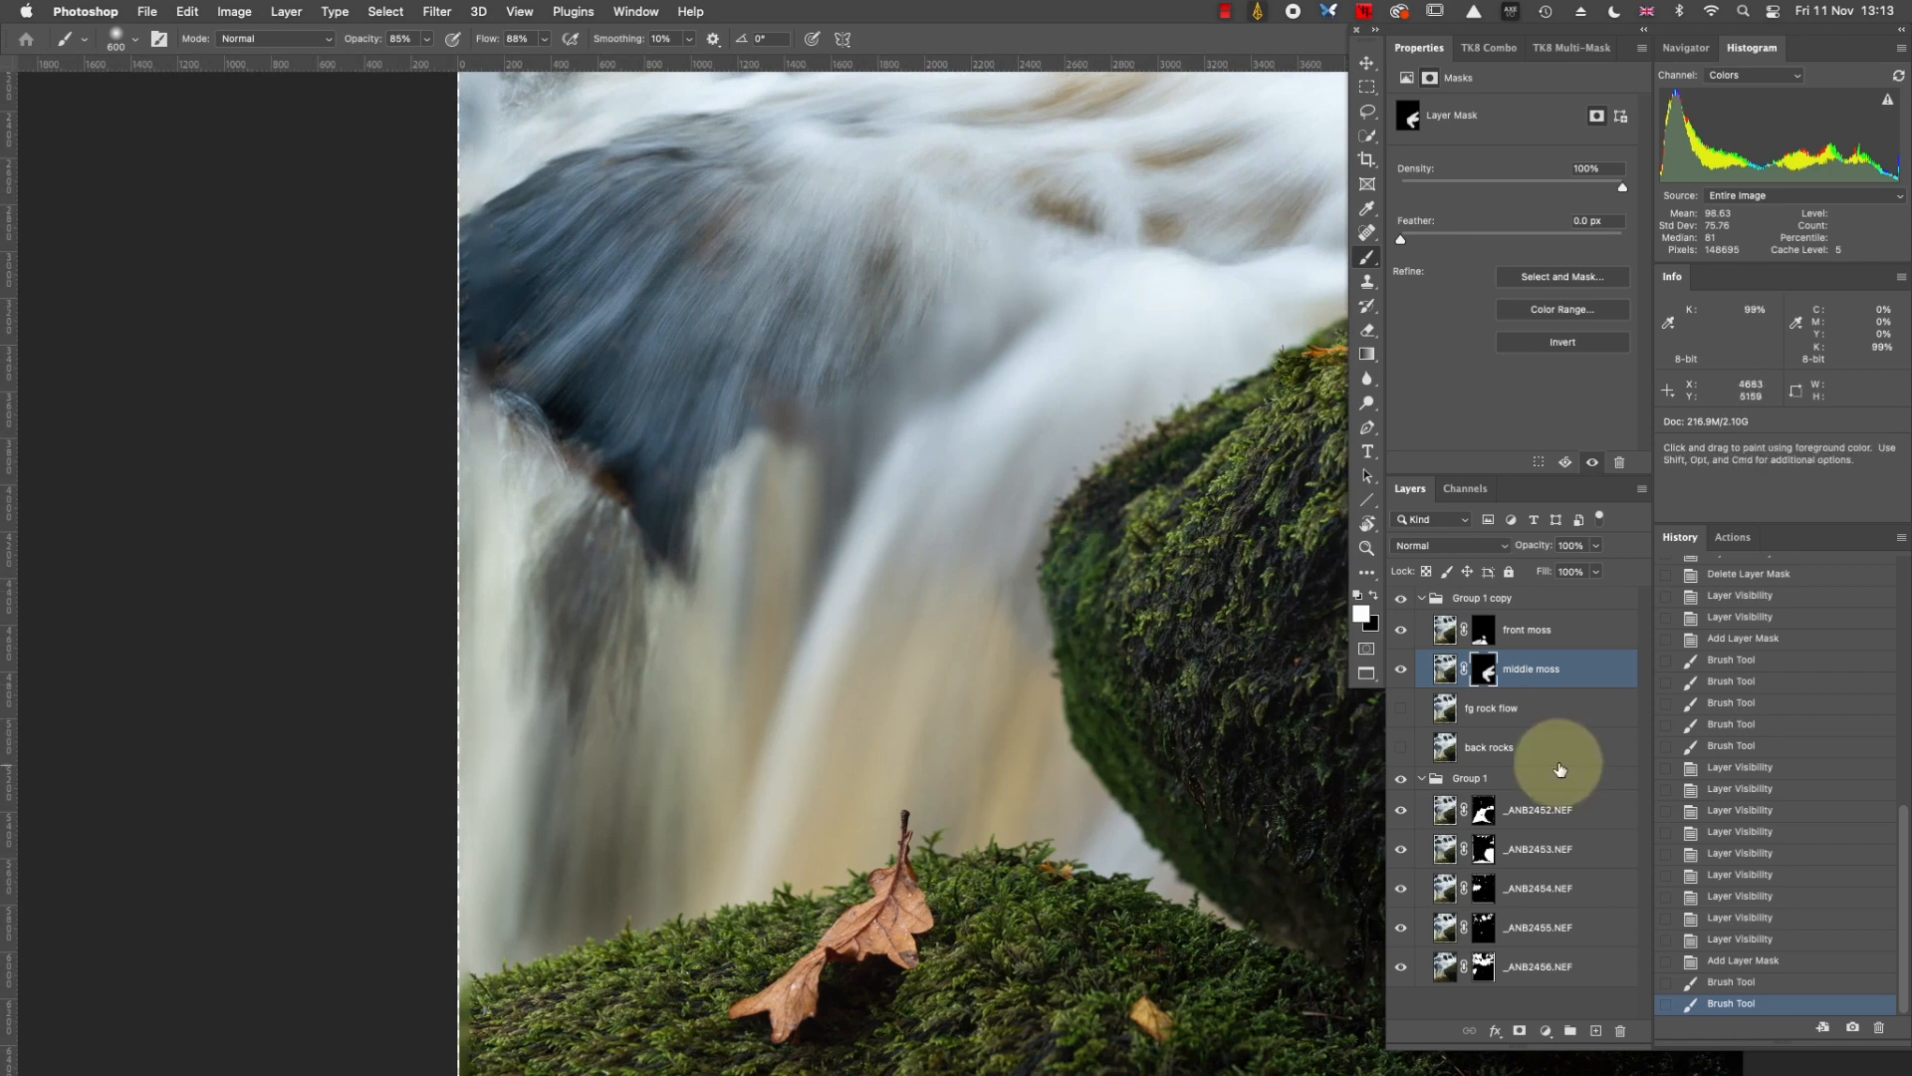
Make the fg rock flow layer visible, toggling it to compare its dark rock and falling water with the blended image.
{"action": "left_click", "coordinate": [1401, 709]}
{"action": "left_click", "coordinate": [1400, 708]}
{"action": "left_click", "coordinate": [1401, 708]}
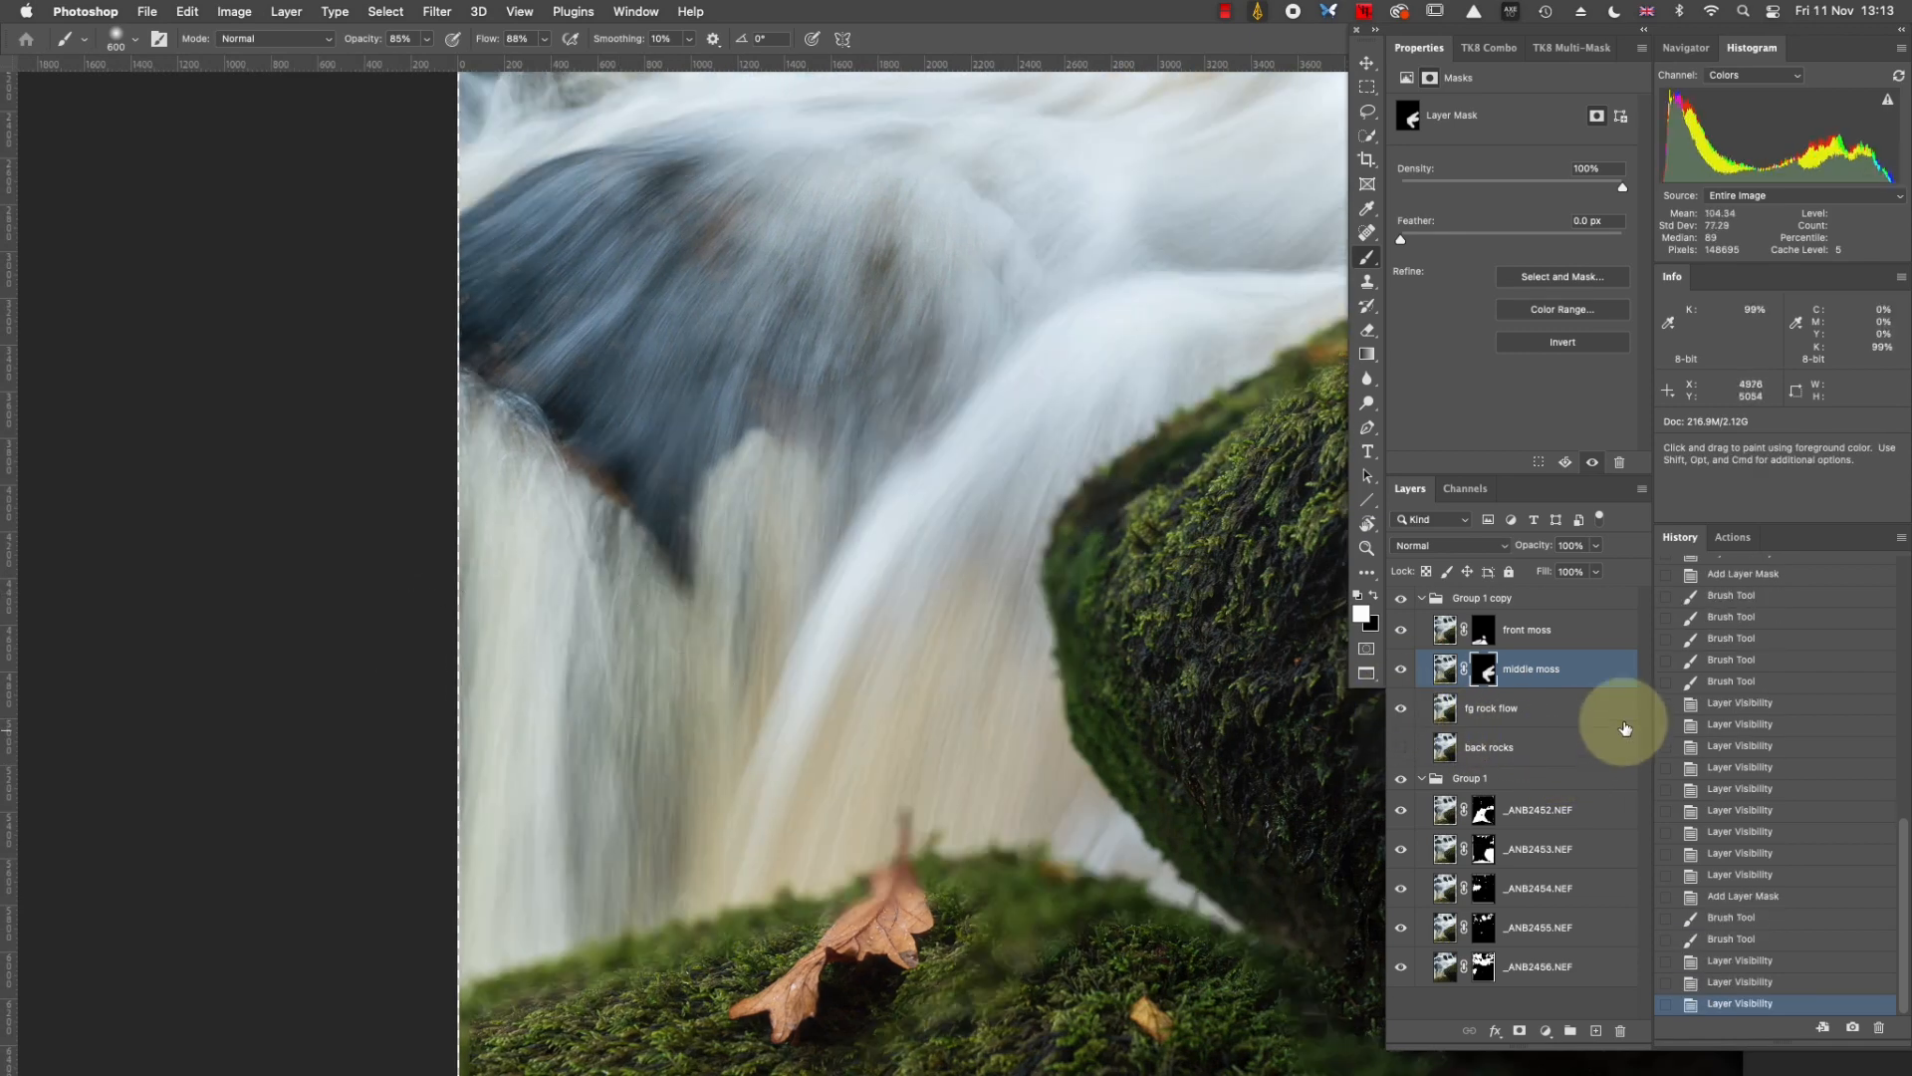
{"action": "left_click", "coordinate": [1401, 708]}
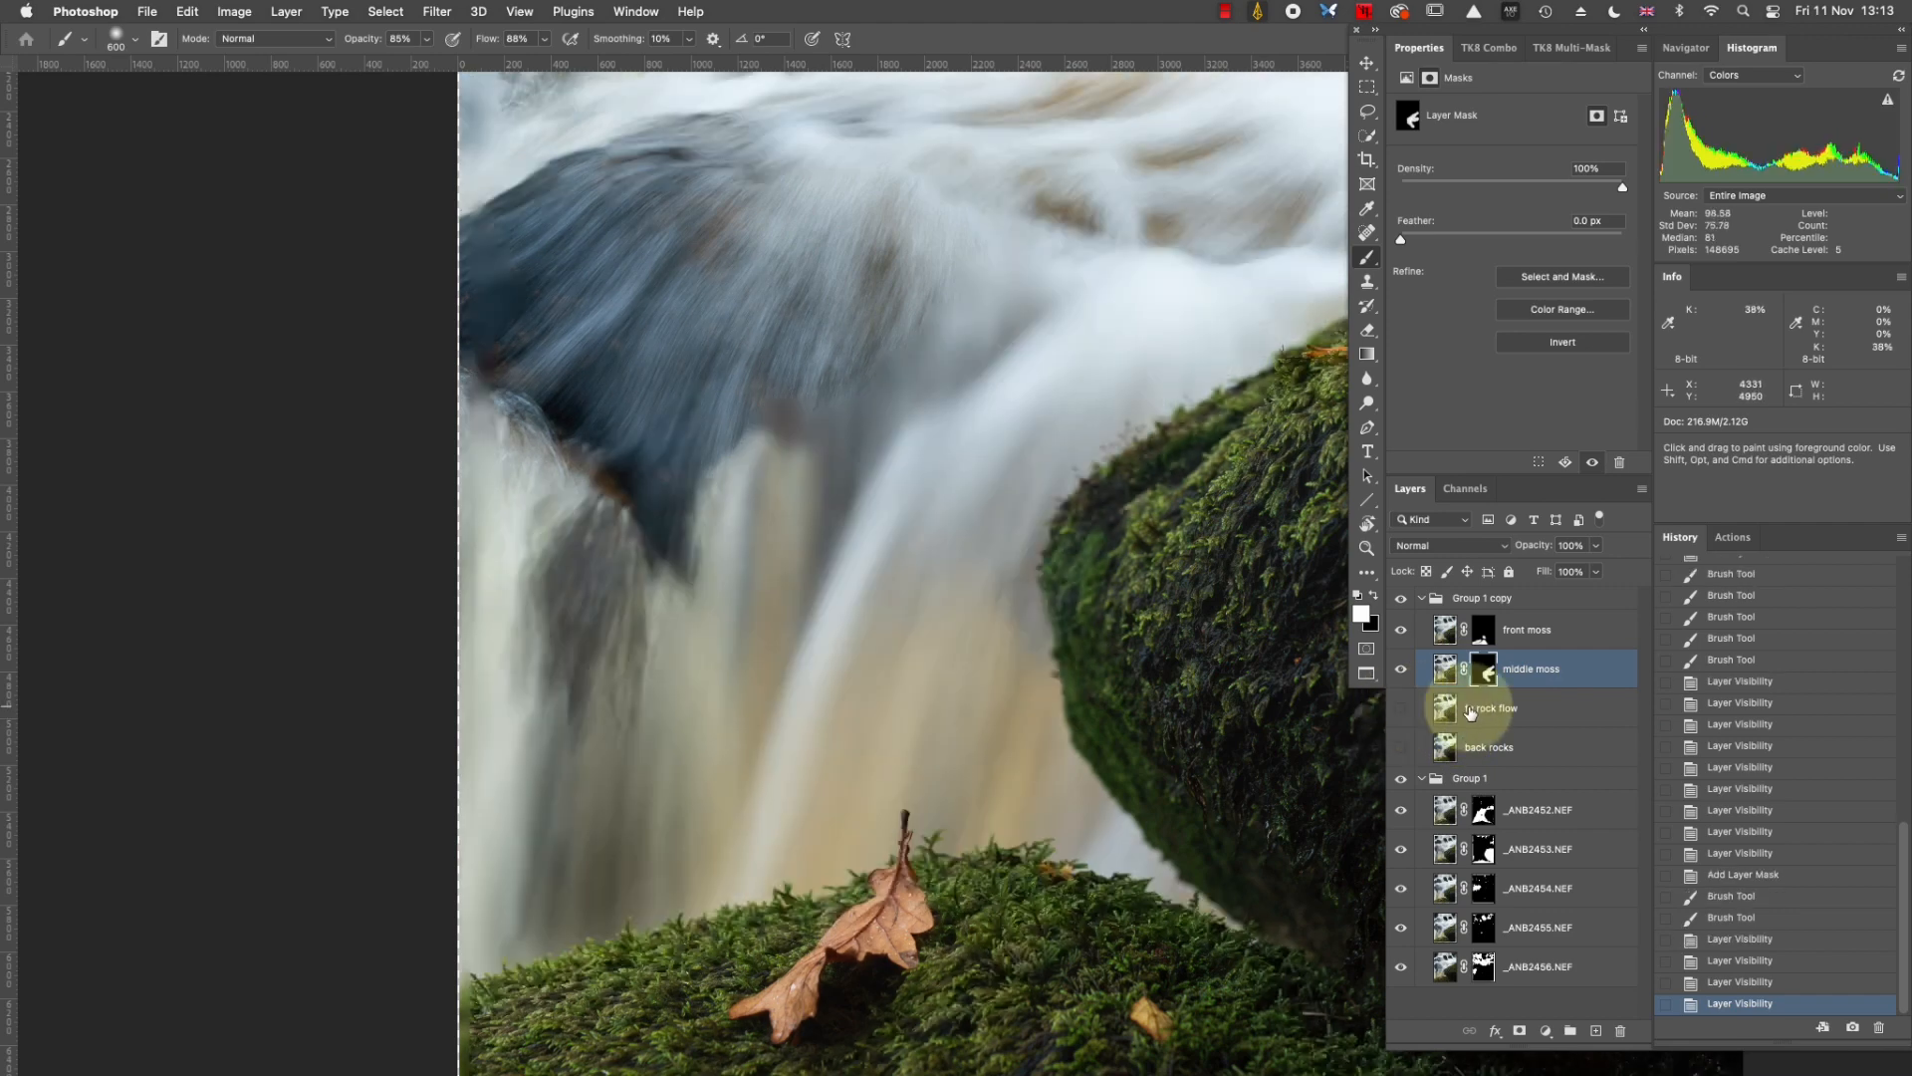
{"action": "left_click", "coordinate": [1397, 712]}
{"action": "left_click", "coordinate": [1401, 709]}
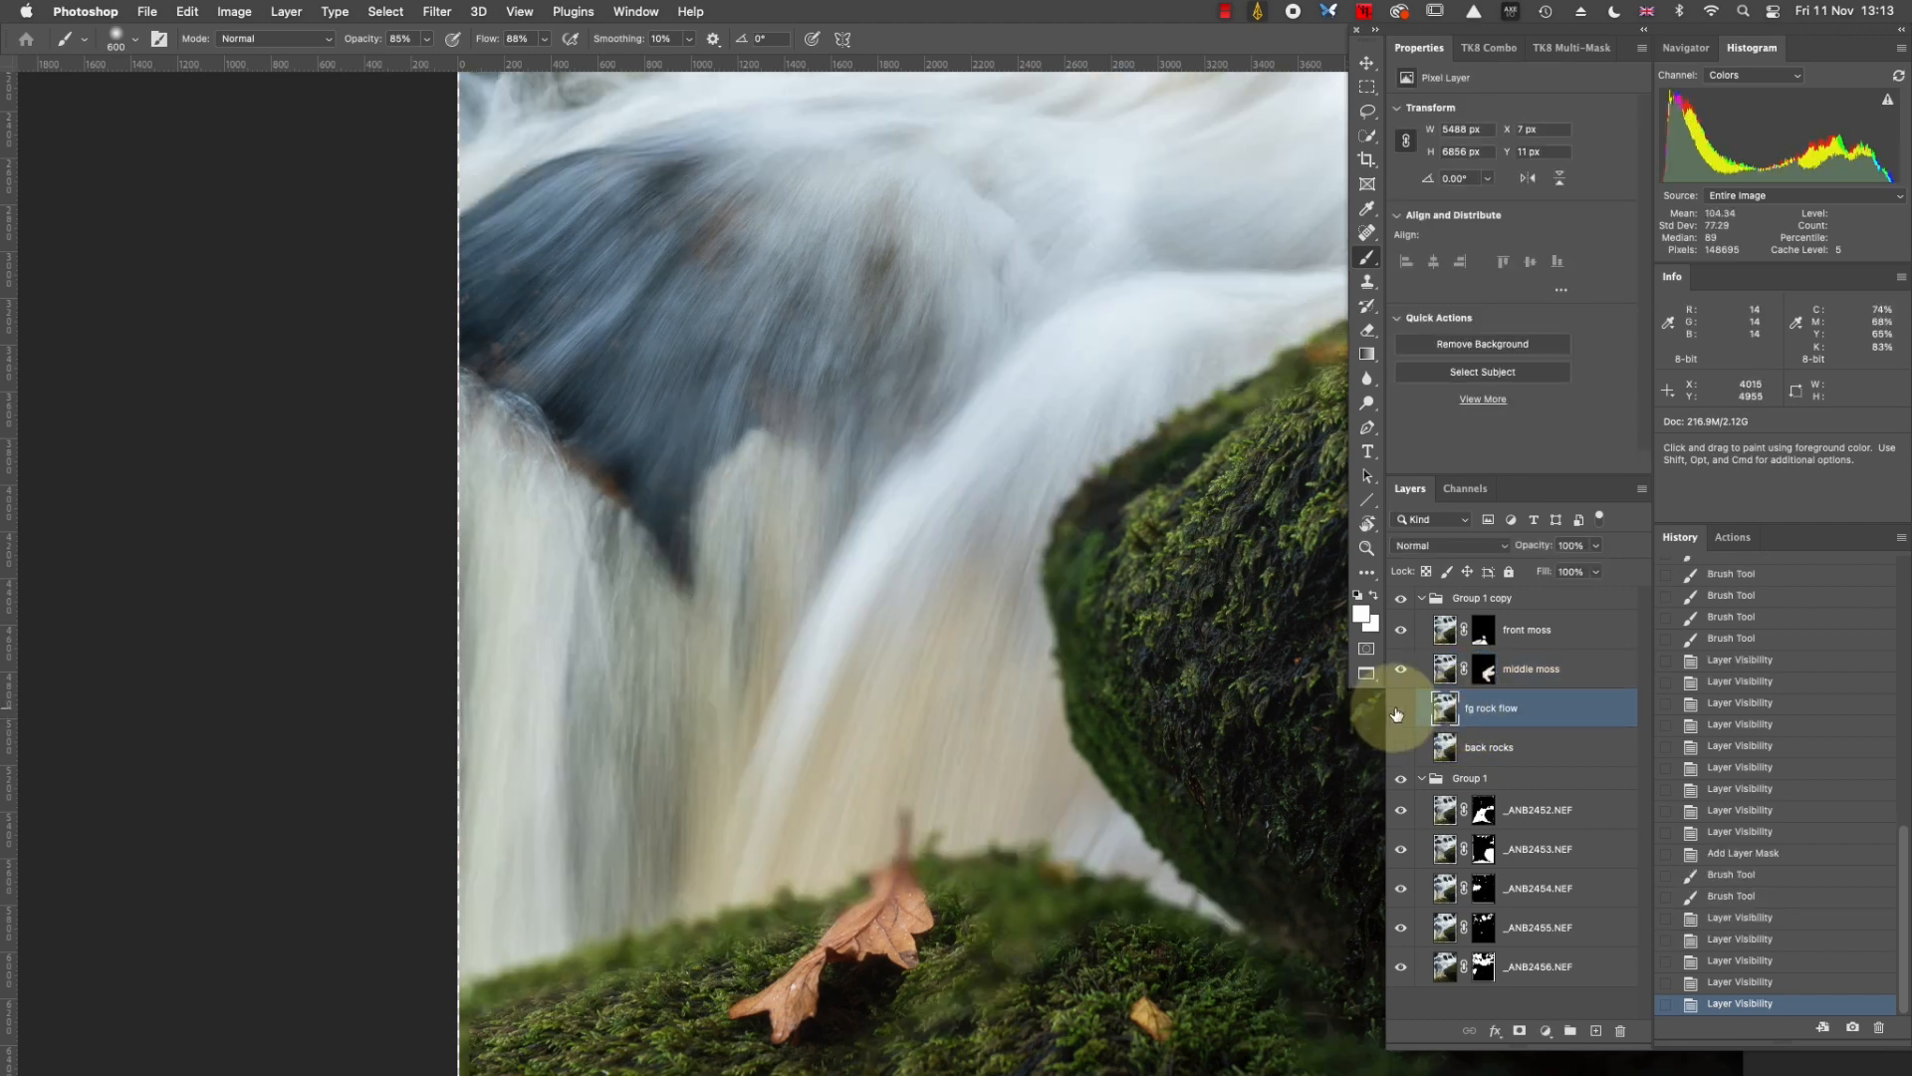
{"action": "left_click", "coordinate": [1399, 709]}
{"action": "left_click", "coordinate": [1400, 710]}
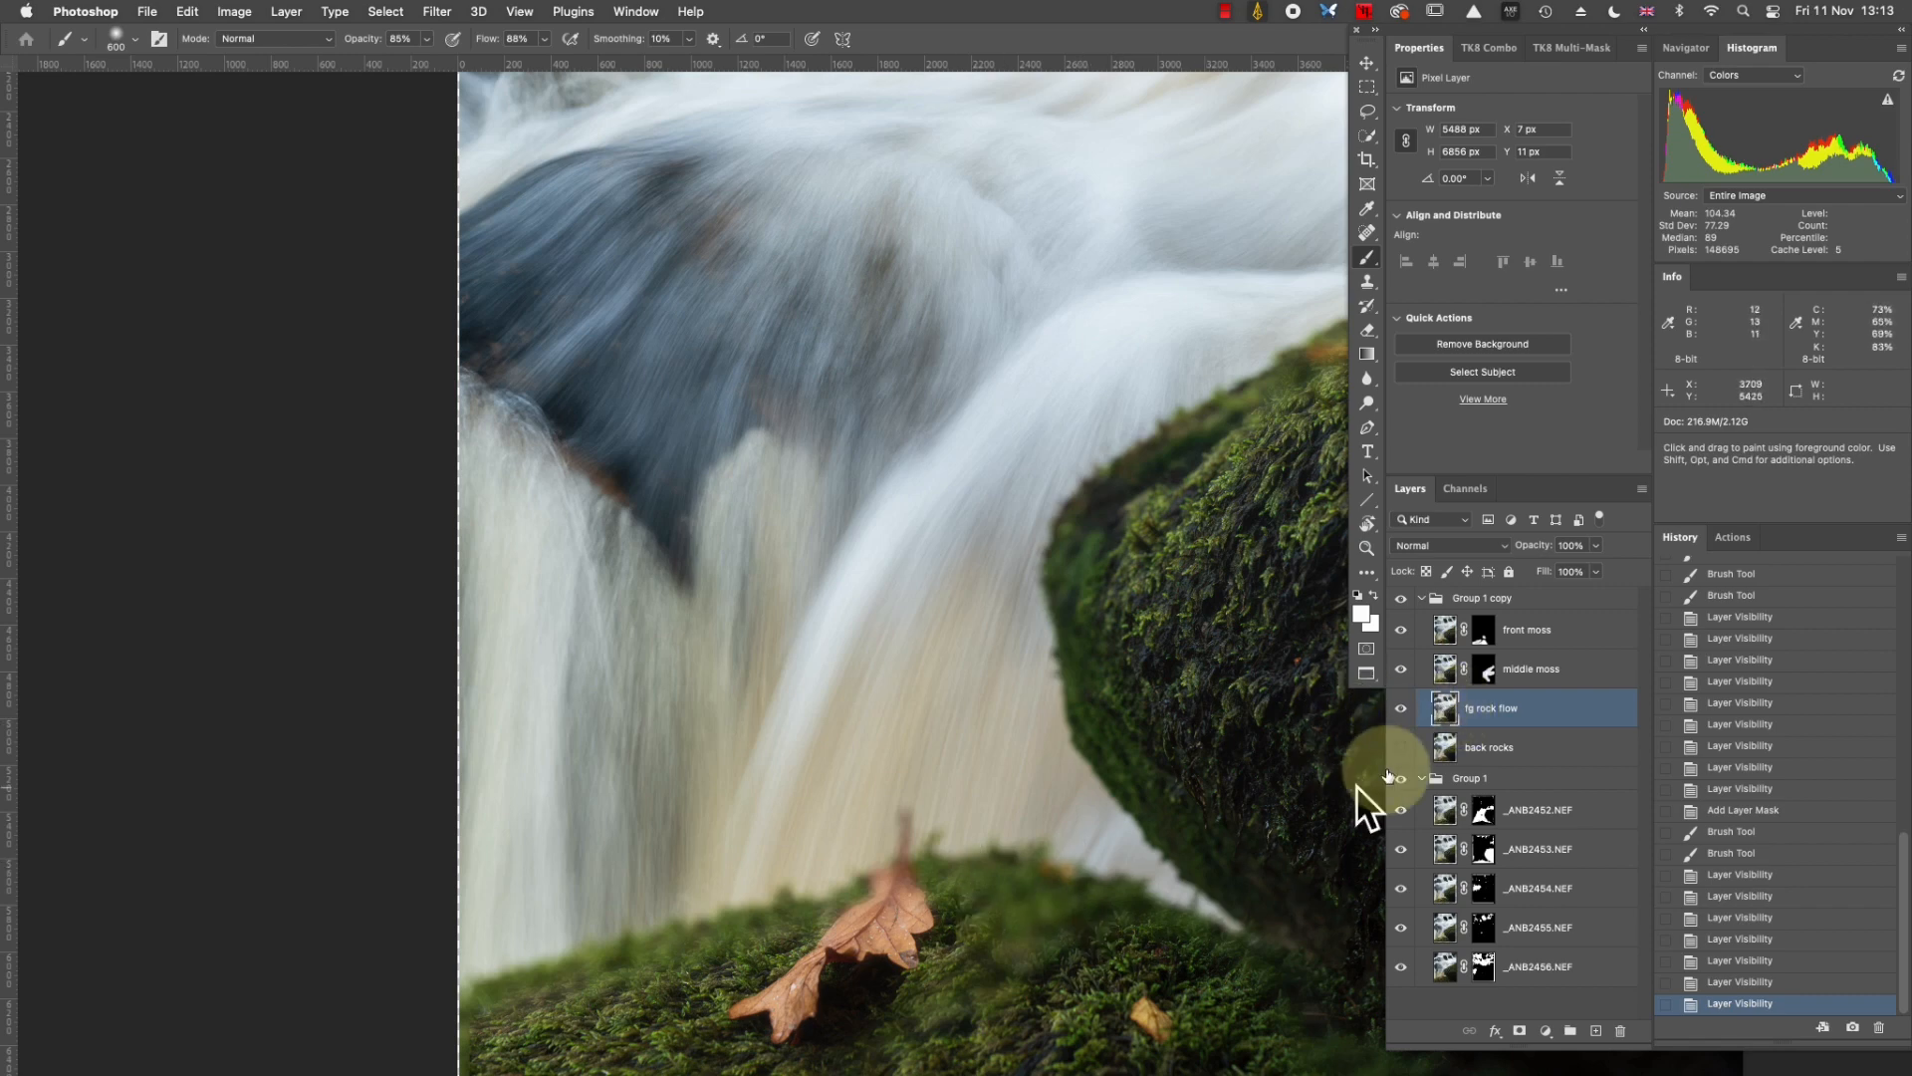
{"action": "left_click", "coordinate": [1402, 708]}
{"action": "left_click", "coordinate": [1402, 709]}
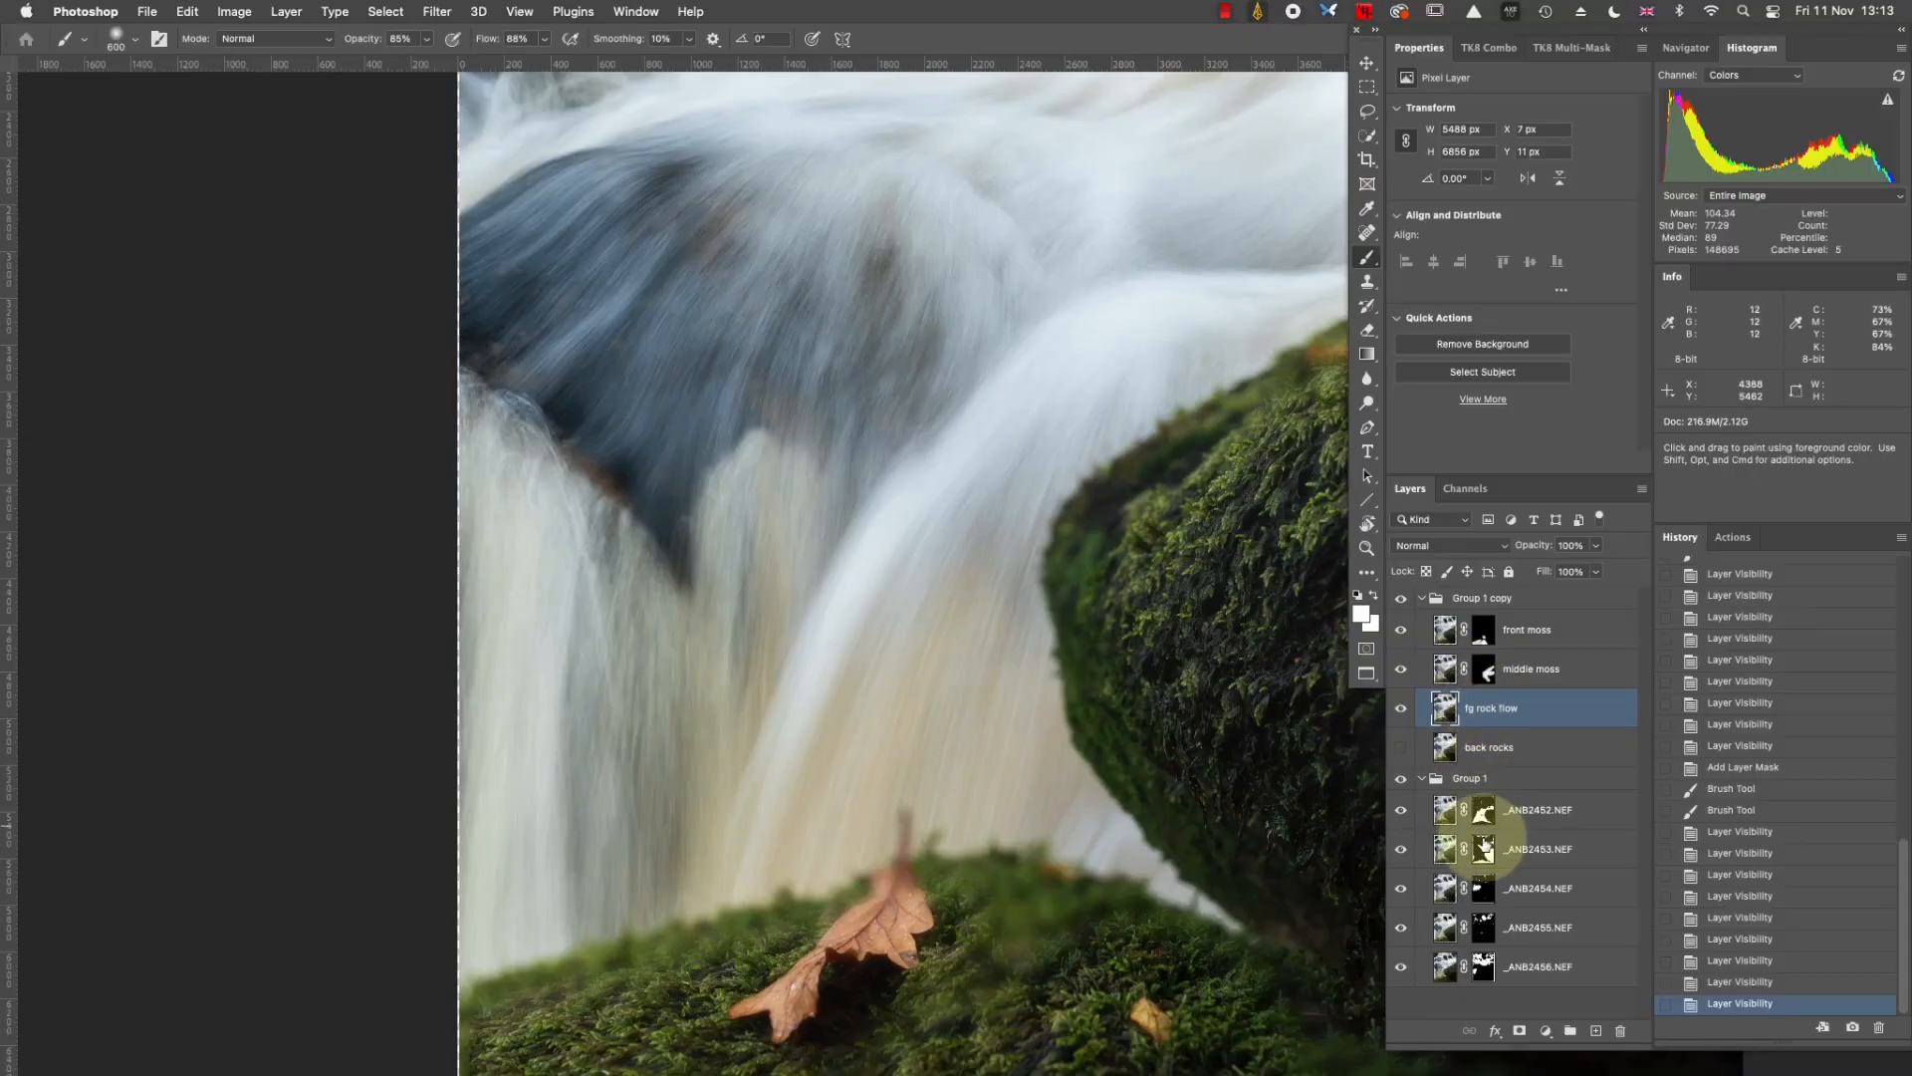
Add a hide-all mask to fg rock flow and reveal the dark rock and flowing water, enlarging the brush to 1400 px.
{"action": "left_click", "coordinate": [1520, 1030], "text": "alt"}
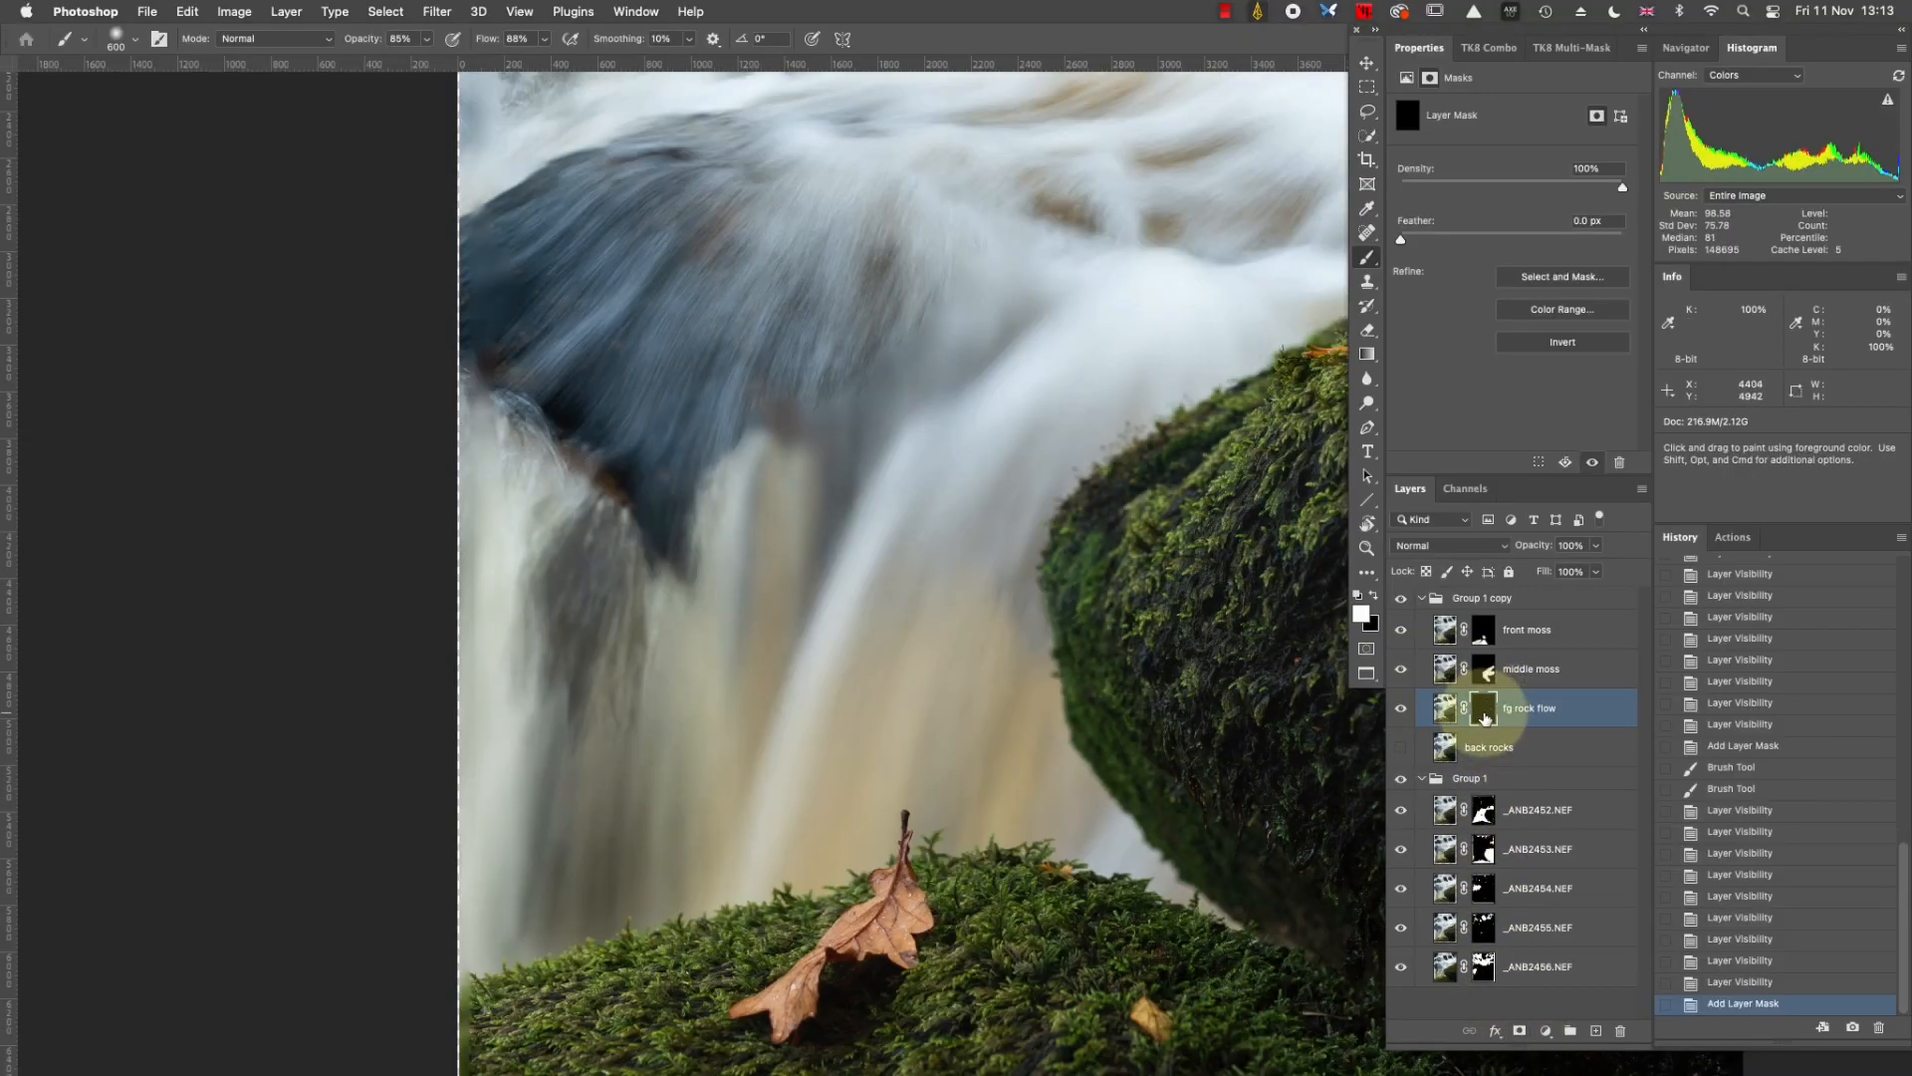
{"action": "mouse_move", "coordinate": [687, 458]}
{"action": "left_mouse_down"}
{"action": "mouse_move", "coordinate": [628, 504]}
{"action": "mouse_move", "coordinate": [515, 497]}
{"action": "mouse_move", "coordinate": [589, 532]}
{"action": "mouse_move", "coordinate": [721, 510]}
{"action": "left_mouse_up"}
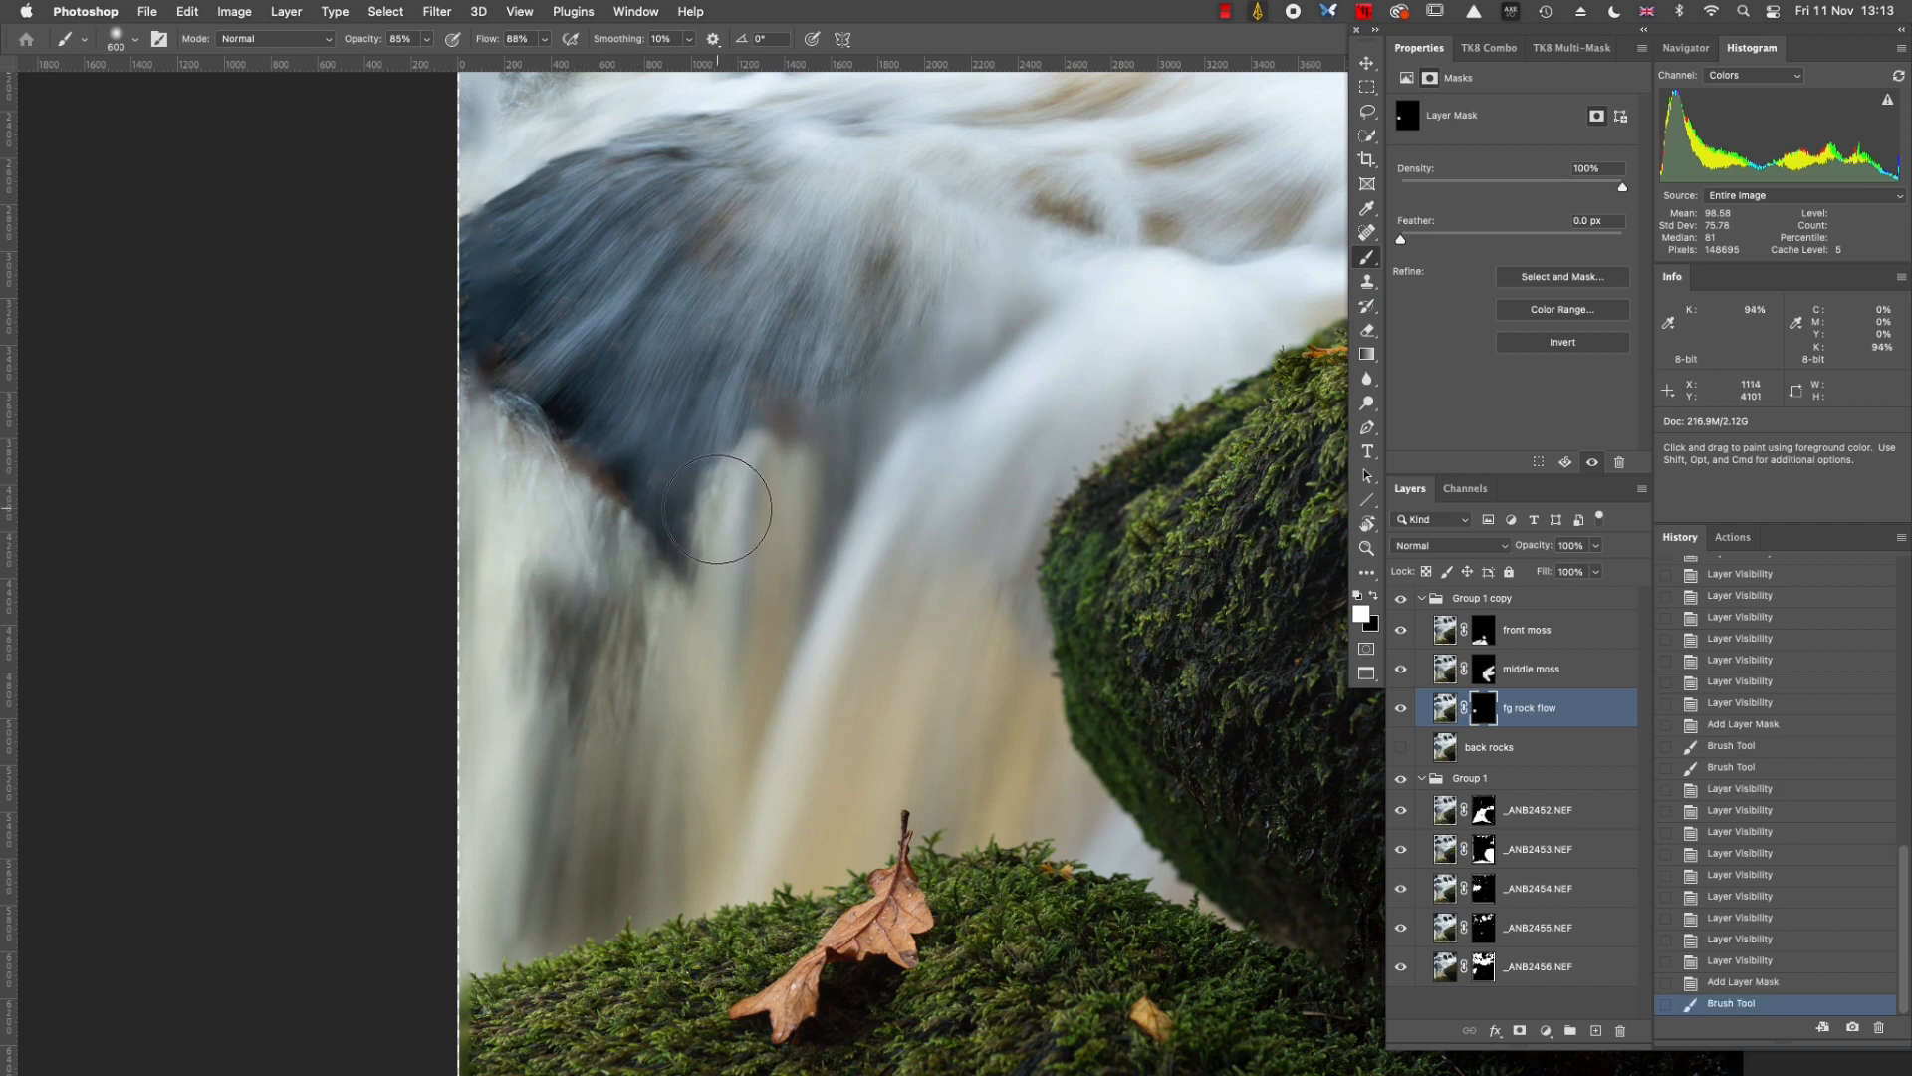
{"action": "key", "text": "bracketright"}
{"action": "key", "text": "bracketright"}
{"action": "key", "text": "bracketright"}
{"action": "mouse_move", "coordinate": [620, 554]}
{"action": "left_mouse_down"}
{"action": "mouse_move", "coordinate": [613, 428]}
{"action": "mouse_move", "coordinate": [593, 461]}
{"action": "mouse_move", "coordinate": [634, 395]}
{"action": "mouse_move", "coordinate": [622, 624]}
{"action": "mouse_move", "coordinate": [583, 801]}
{"action": "mouse_move", "coordinate": [753, 705]}
{"action": "mouse_move", "coordinate": [887, 596]}
{"action": "mouse_move", "coordinate": [922, 539]}
{"action": "mouse_move", "coordinate": [898, 515]}
{"action": "mouse_move", "coordinate": [871, 591]}
{"action": "mouse_move", "coordinate": [908, 611]}
{"action": "mouse_move", "coordinate": [962, 362]}
{"action": "mouse_move", "coordinate": [927, 377]}
{"action": "mouse_move", "coordinate": [730, 660]}
{"action": "left_mouse_up"}
{"action": "key", "text": "space"}
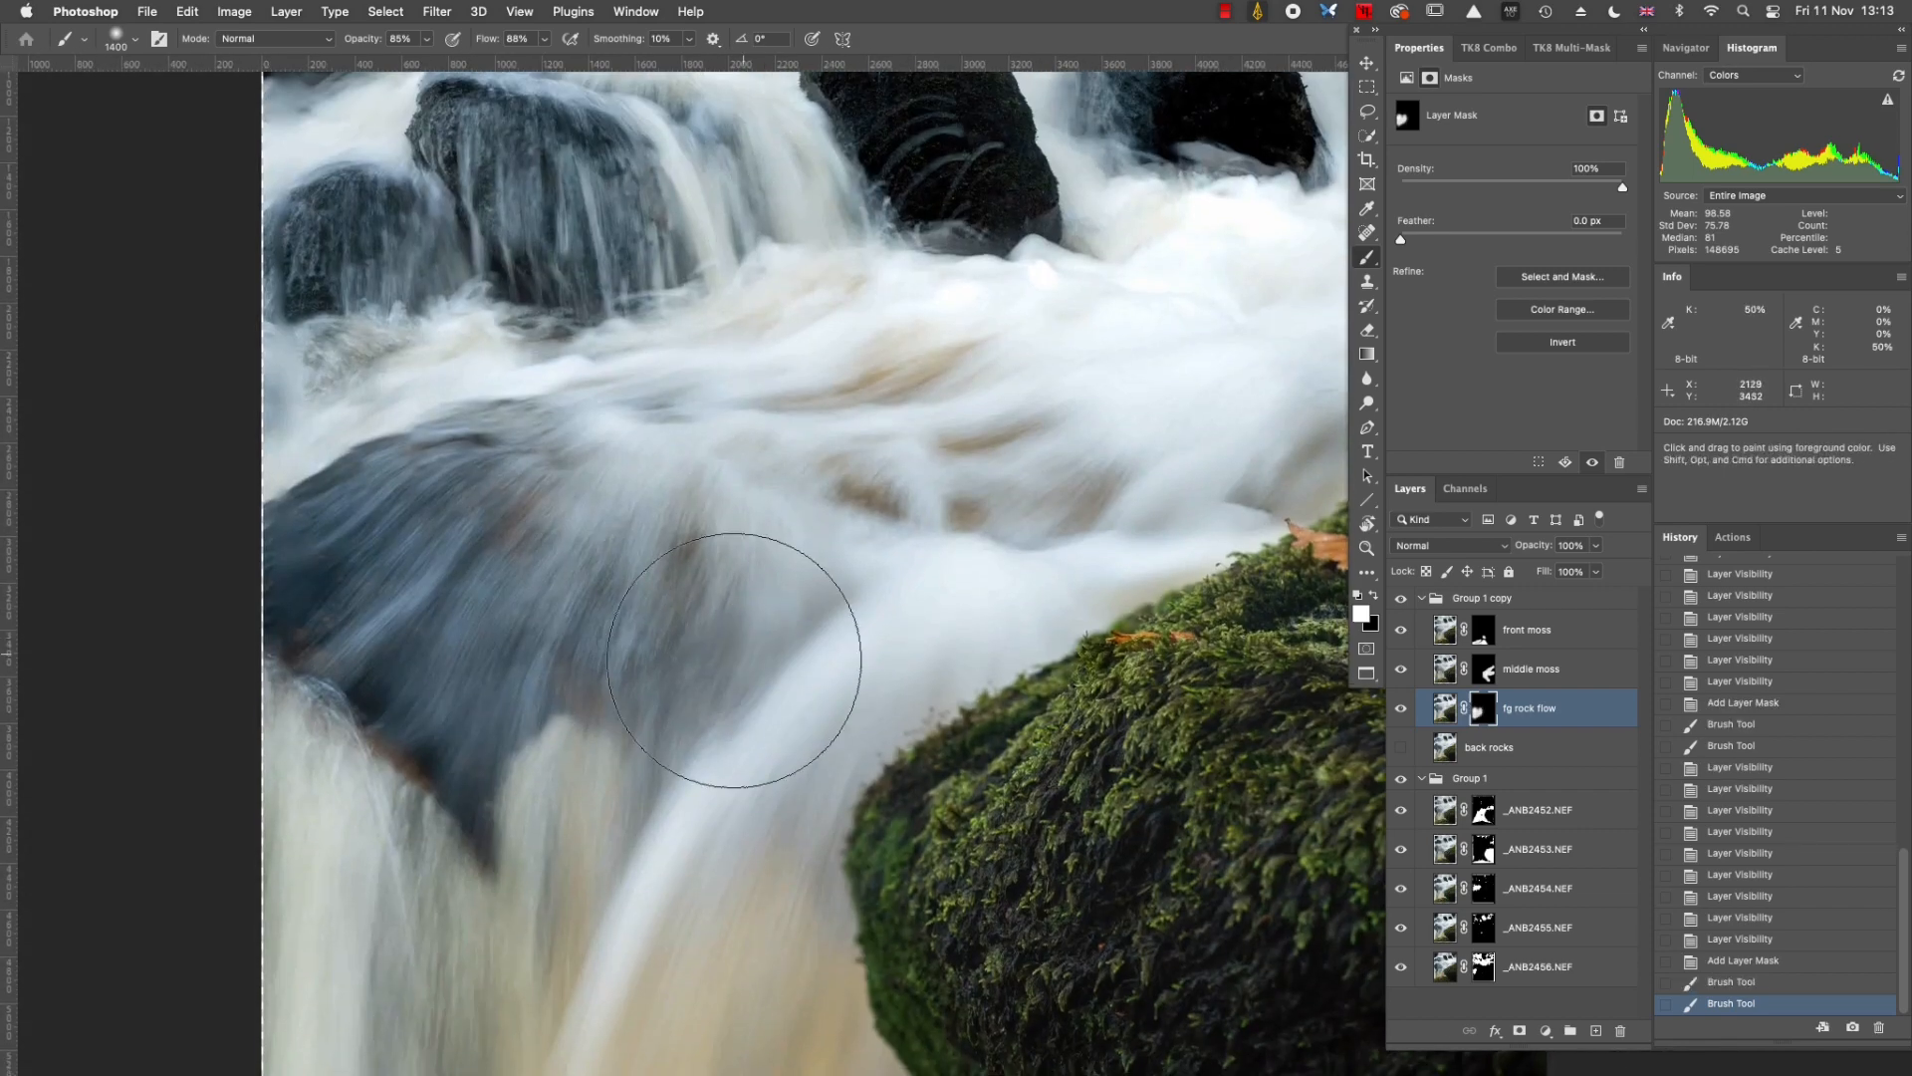
{"action": "mouse_move", "coordinate": [830, 569]}
{"action": "left_mouse_down"}
{"action": "mouse_move", "coordinate": [948, 517]}
{"action": "mouse_move", "coordinate": [925, 511]}
{"action": "mouse_move", "coordinate": [860, 544]}
{"action": "mouse_move", "coordinate": [1137, 447]}
{"action": "mouse_move", "coordinate": [637, 568]}
{"action": "left_mouse_up"}
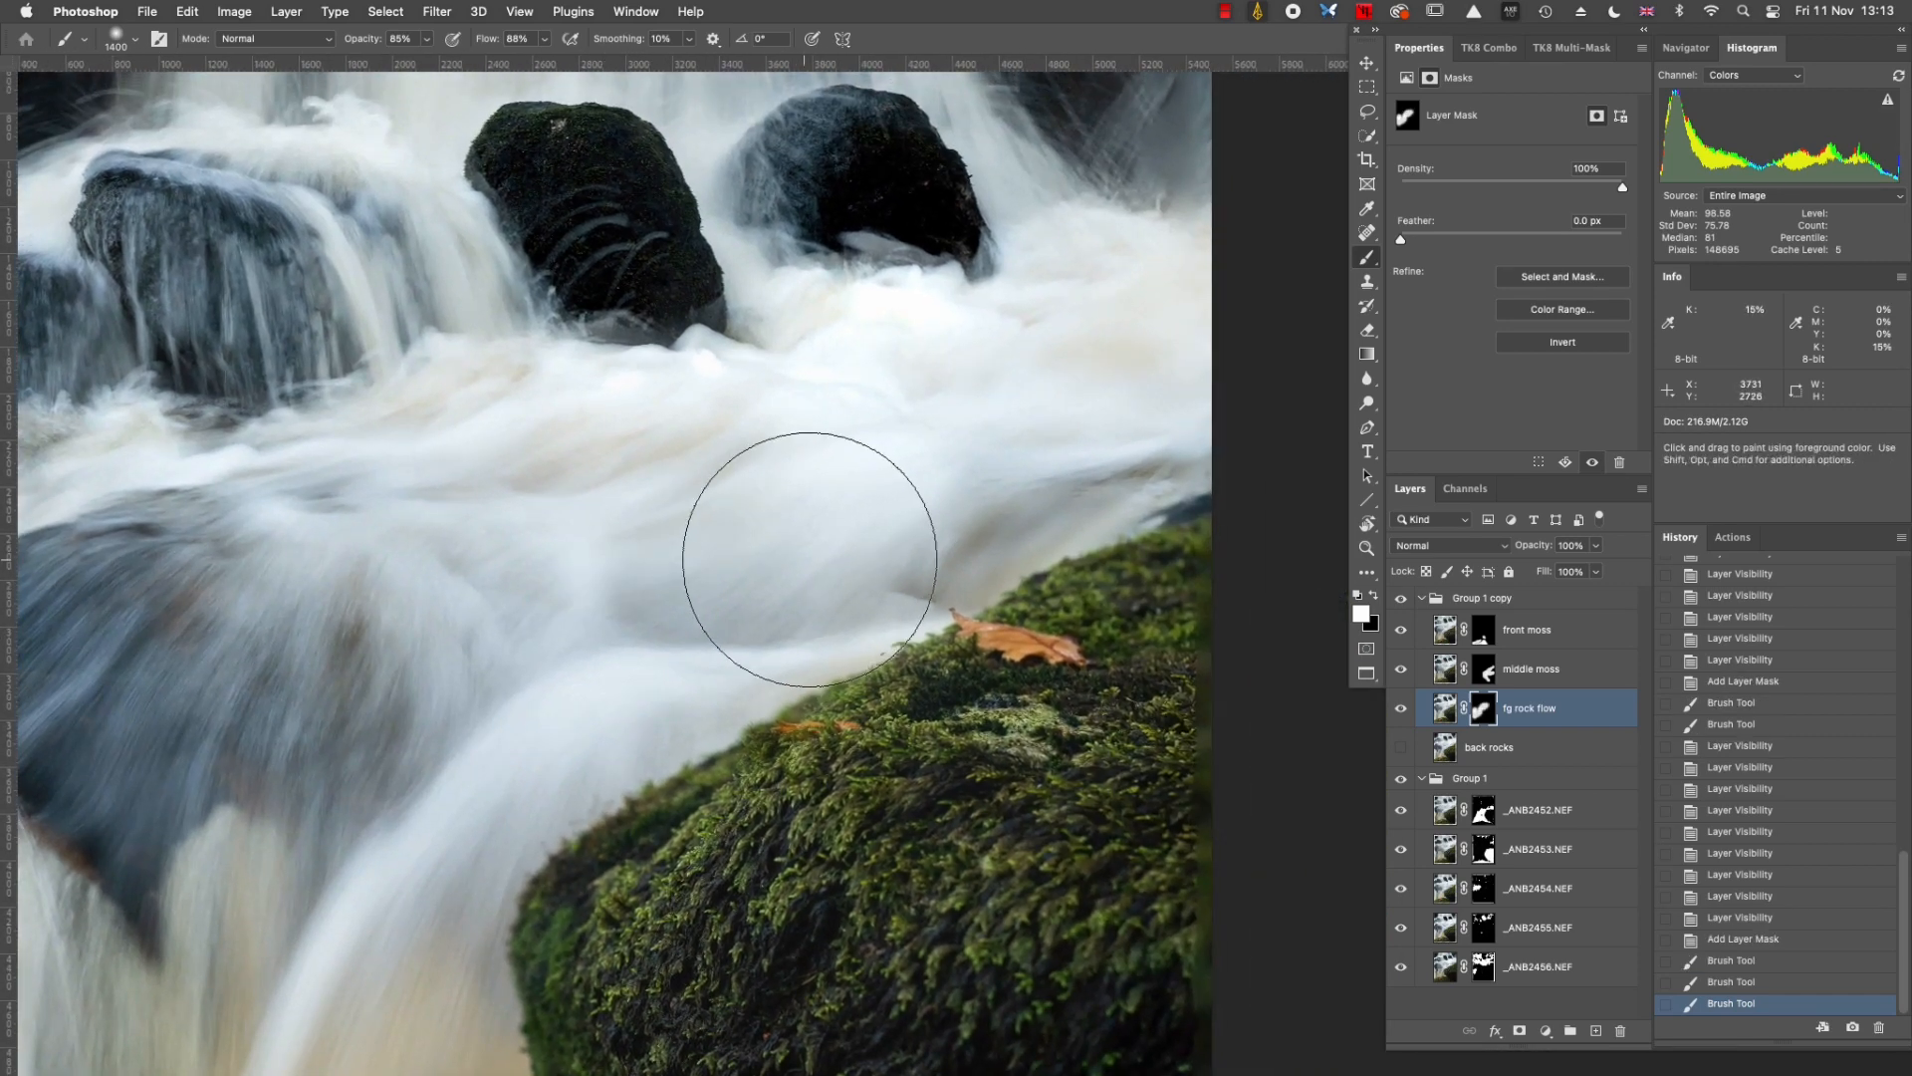
Shrink the brush to 300 px and paint fg rock flow's water in along the boulder edge near the leaf.
{"action": "key", "text": "bracketleft"}
{"action": "key", "text": "bracketleft"}
{"action": "key", "text": "bracketleft"}
{"action": "key", "text": "bracketleft"}
{"action": "key", "text": "bracketleft"}
{"action": "key", "text": "bracketleft"}
{"action": "key", "text": "bracketleft"}
{"action": "key", "text": "bracketleft"}
{"action": "key", "text": "bracketleft"}
{"action": "key", "text": "bracketleft"}
{"action": "key", "text": "bracketleft"}
{"action": "left_click", "coordinate": [887, 571]}
{"action": "mouse_move", "coordinate": [887, 571]}
{"action": "left_mouse_down"}
{"action": "mouse_move", "coordinate": [1055, 501]}
{"action": "mouse_move", "coordinate": [1203, 465]}
{"action": "mouse_move", "coordinate": [1095, 529]}
{"action": "mouse_move", "coordinate": [907, 583]}
{"action": "mouse_move", "coordinate": [872, 621]}
{"action": "mouse_move", "coordinate": [721, 653]}
{"action": "mouse_move", "coordinate": [844, 637]}
{"action": "mouse_move", "coordinate": [729, 619]}
{"action": "mouse_move", "coordinate": [759, 589]}
{"action": "left_mouse_up"}
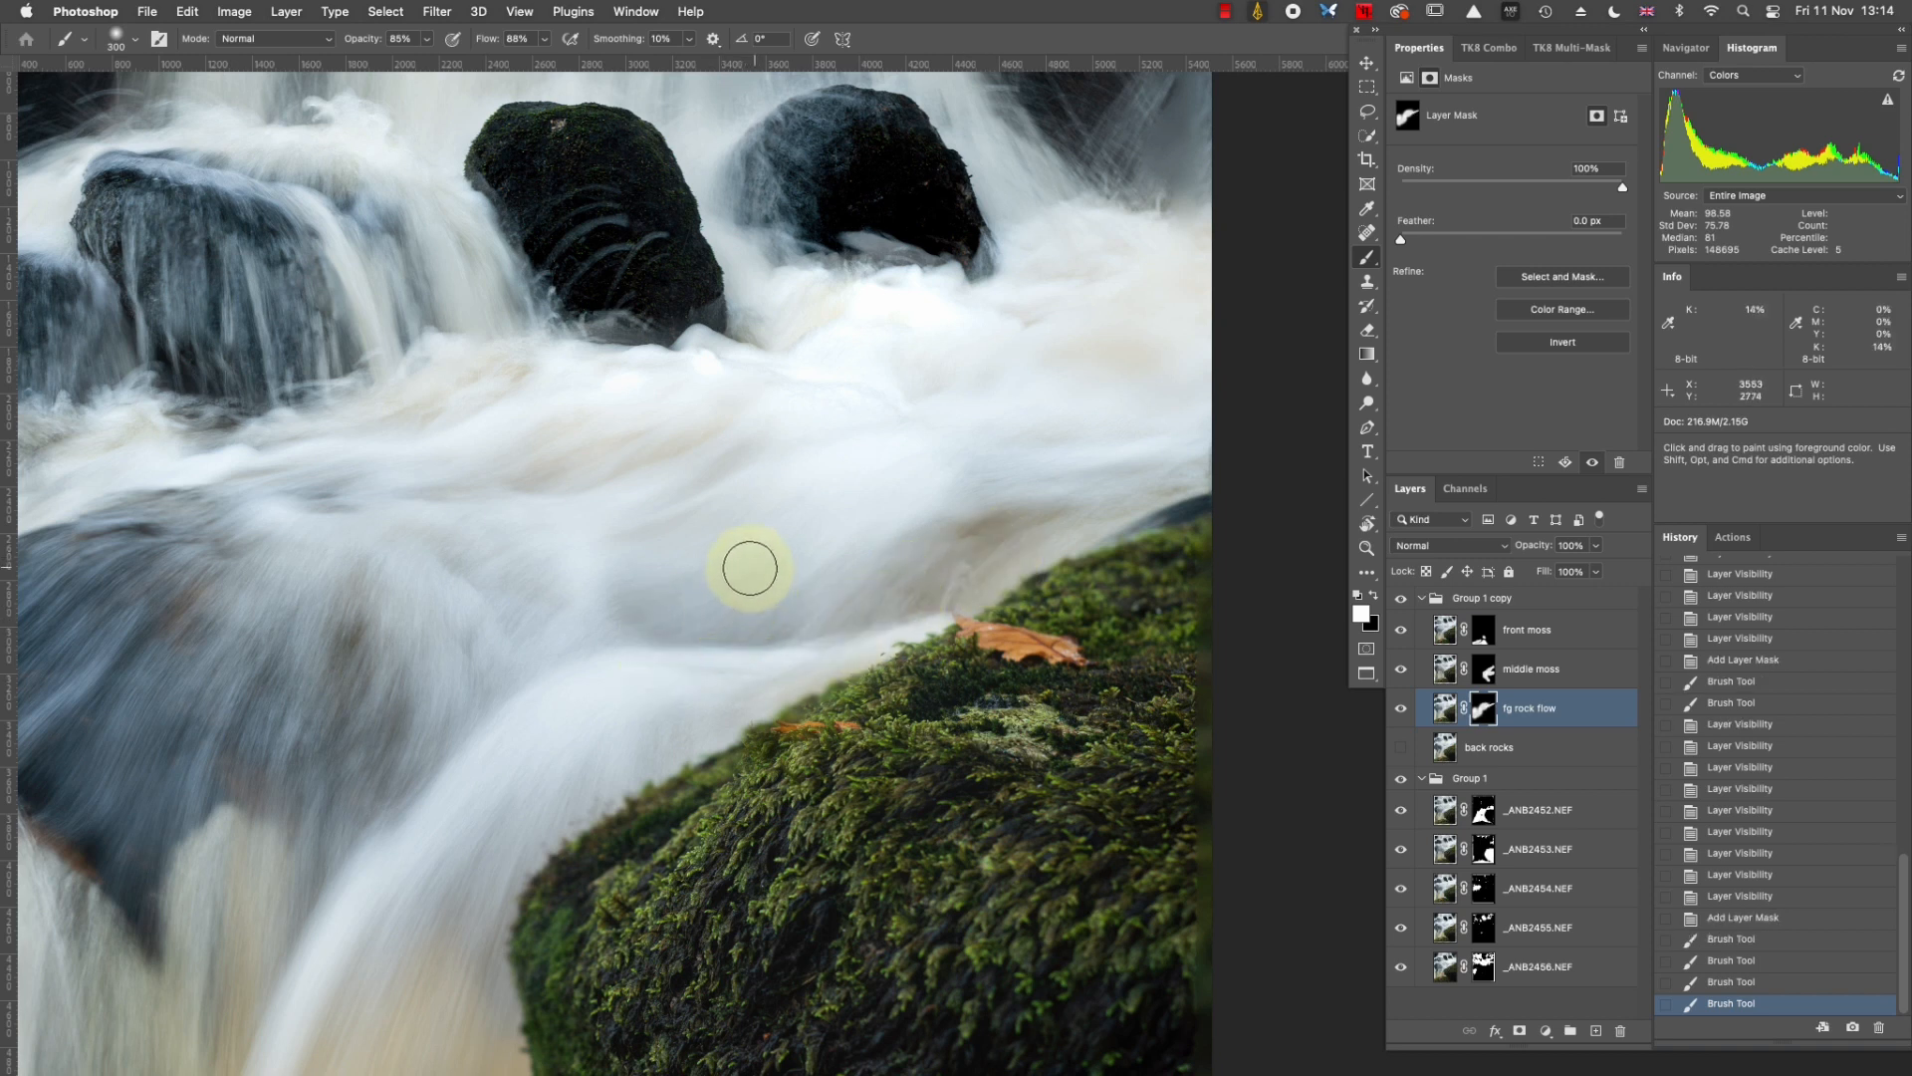
Enlarge the brush to 891 px and paint white on the fg rock flow mask over the remaining dark rock and midstream water.
{"action": "left_click_drag", "start_coordinate": [746, 570], "coordinate": [815, 570]}
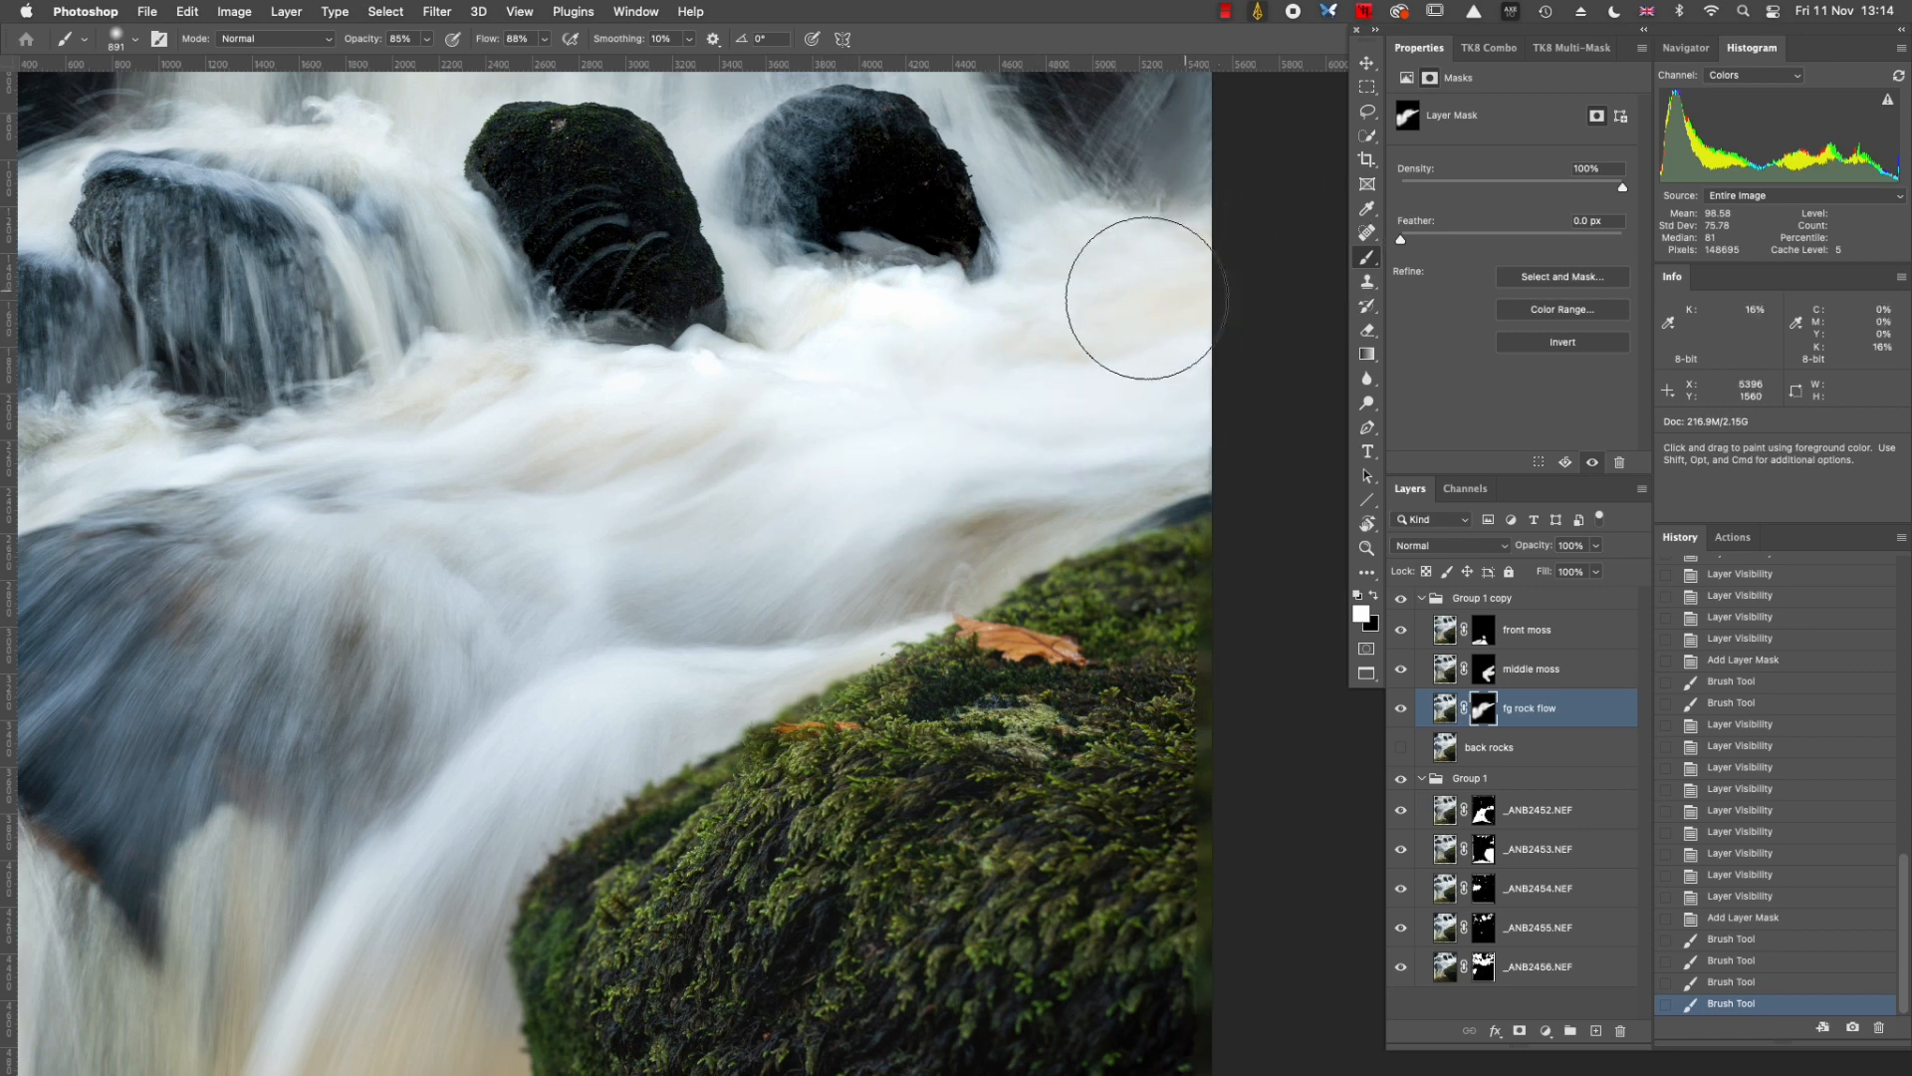
{"action": "left_click_drag", "start_coordinate": [423, 542], "coordinate": [287, 570]}
{"action": "left_click_drag", "start_coordinate": [231, 655], "coordinate": [693, 488]}
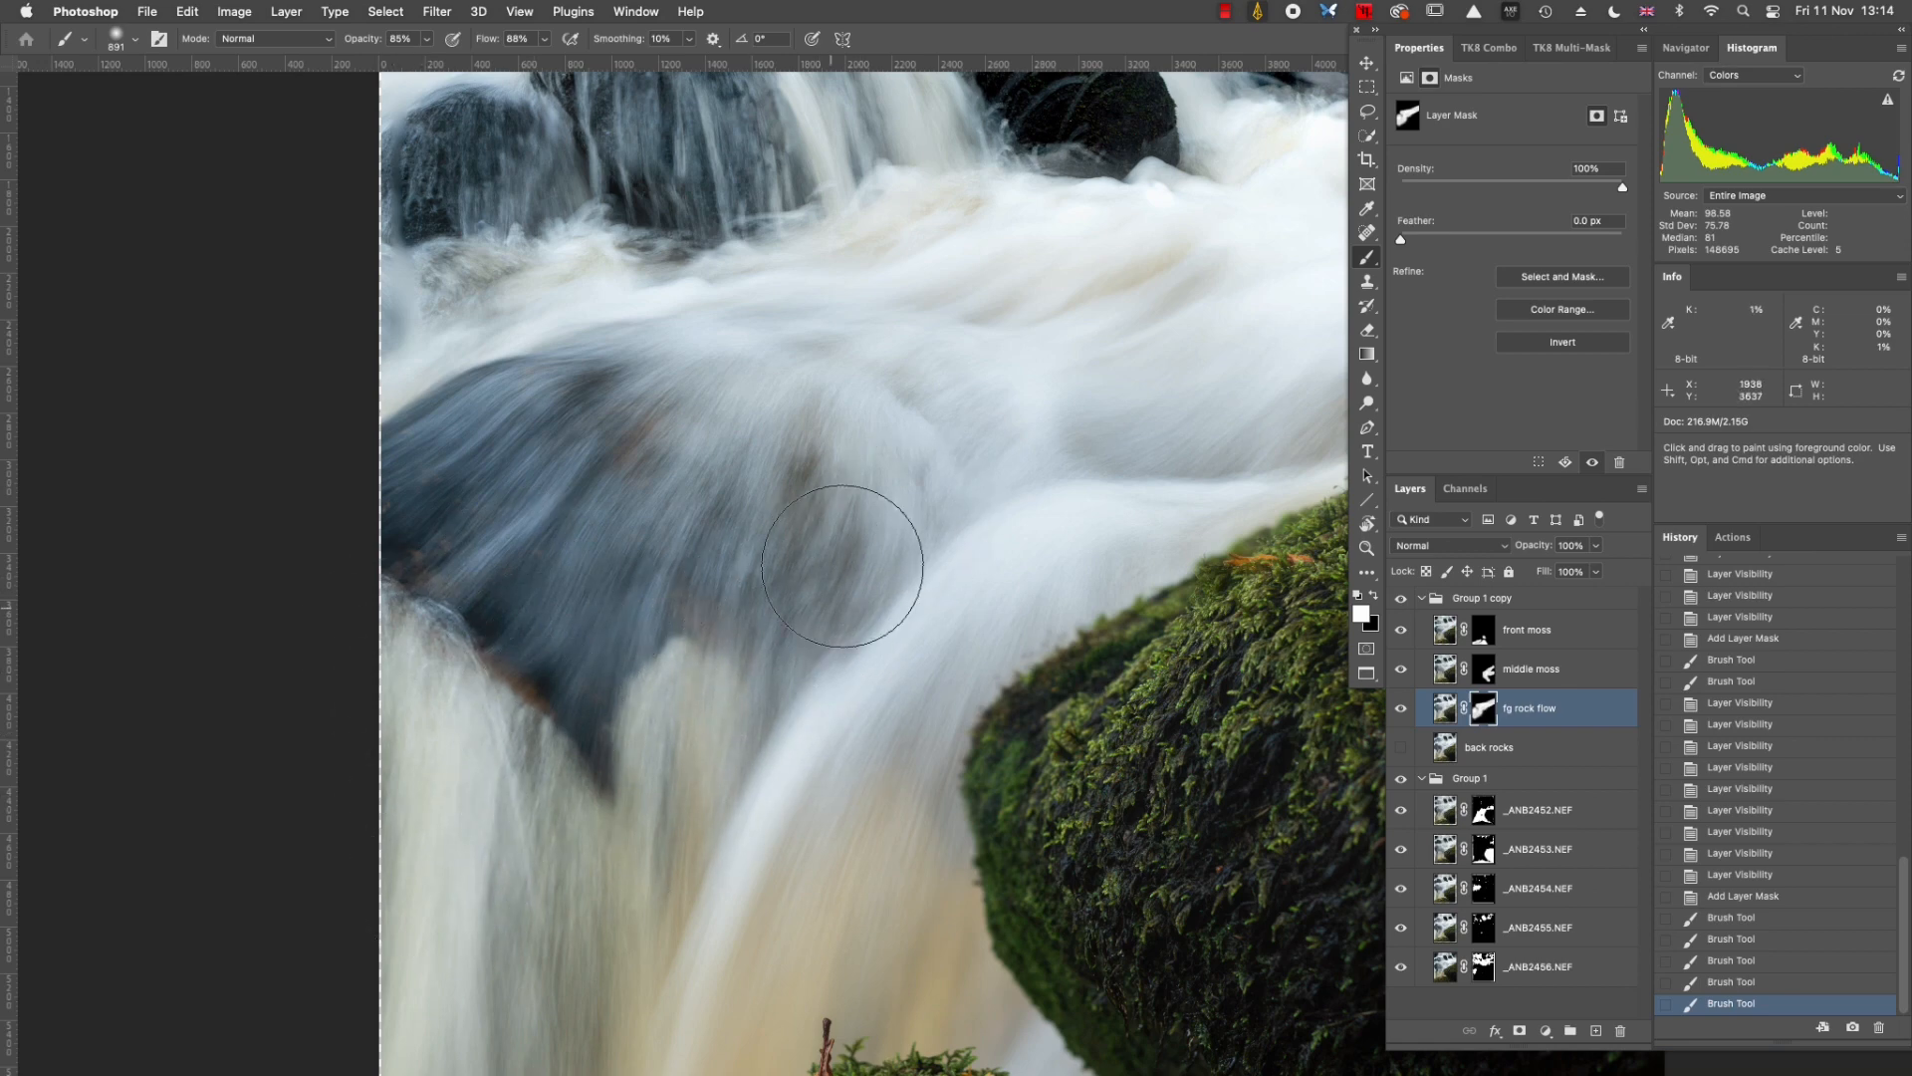
{"action": "mouse_move", "coordinate": [1032, 446]}
{"action": "left_mouse_down"}
{"action": "mouse_move", "coordinate": [1075, 430]}
{"action": "mouse_move", "coordinate": [607, 596]}
{"action": "left_mouse_up"}
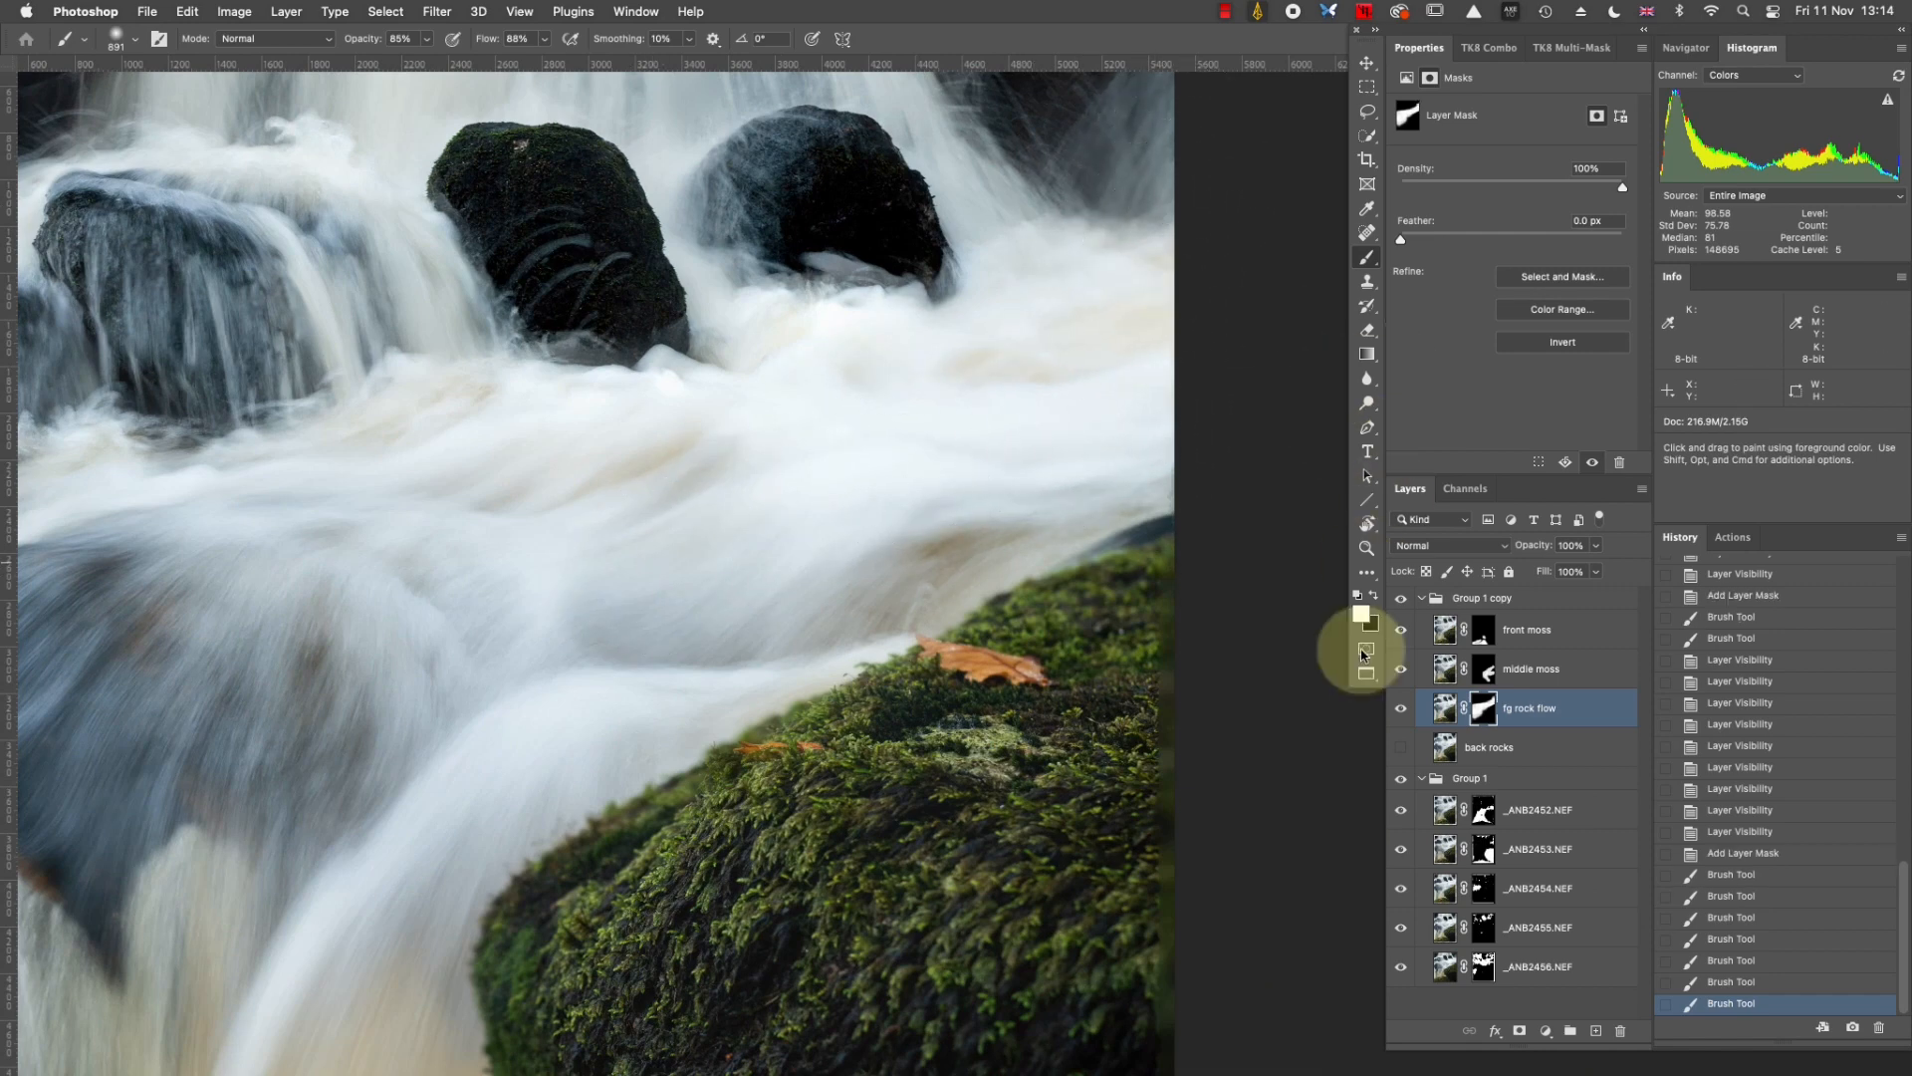
Make the back rocks layer visible and add a hide-all layer mask to it.
{"action": "left_click", "coordinate": [1400, 743]}
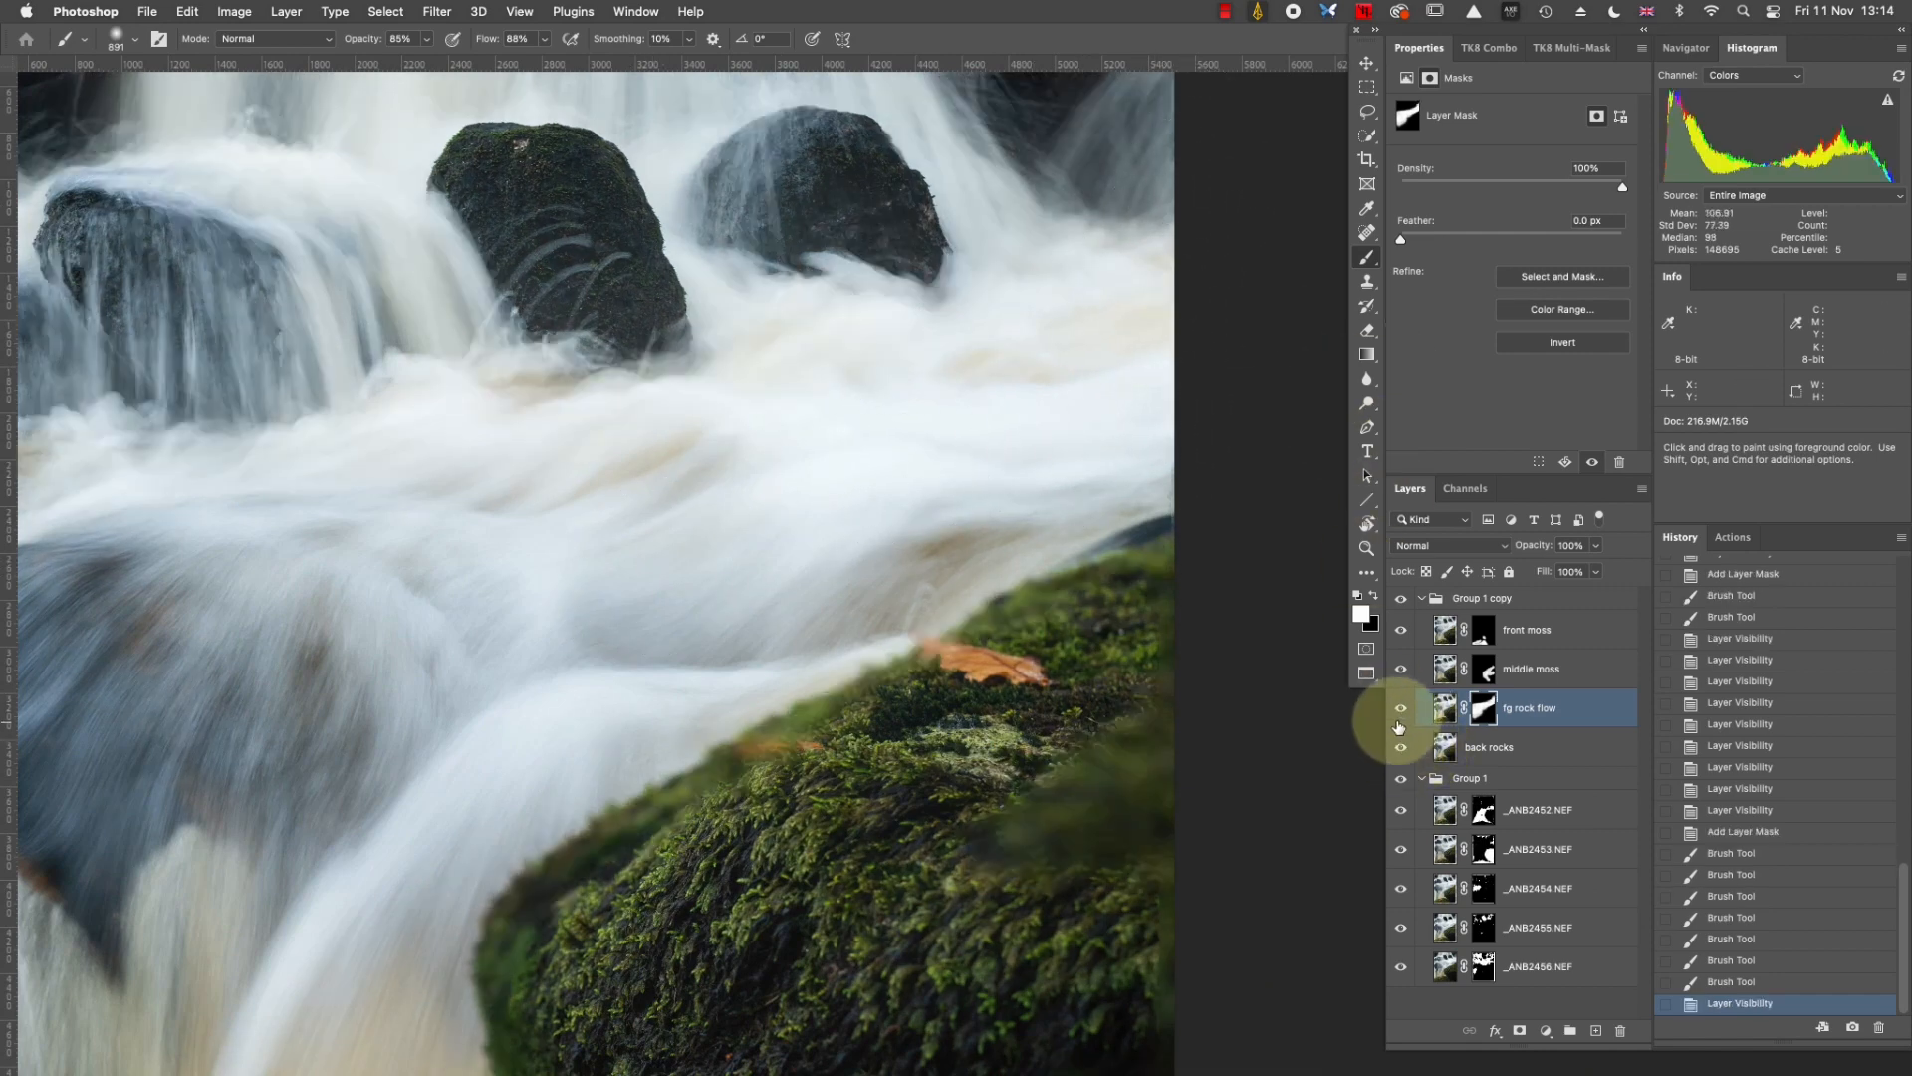
{"action": "left_click", "coordinate": [1456, 746]}
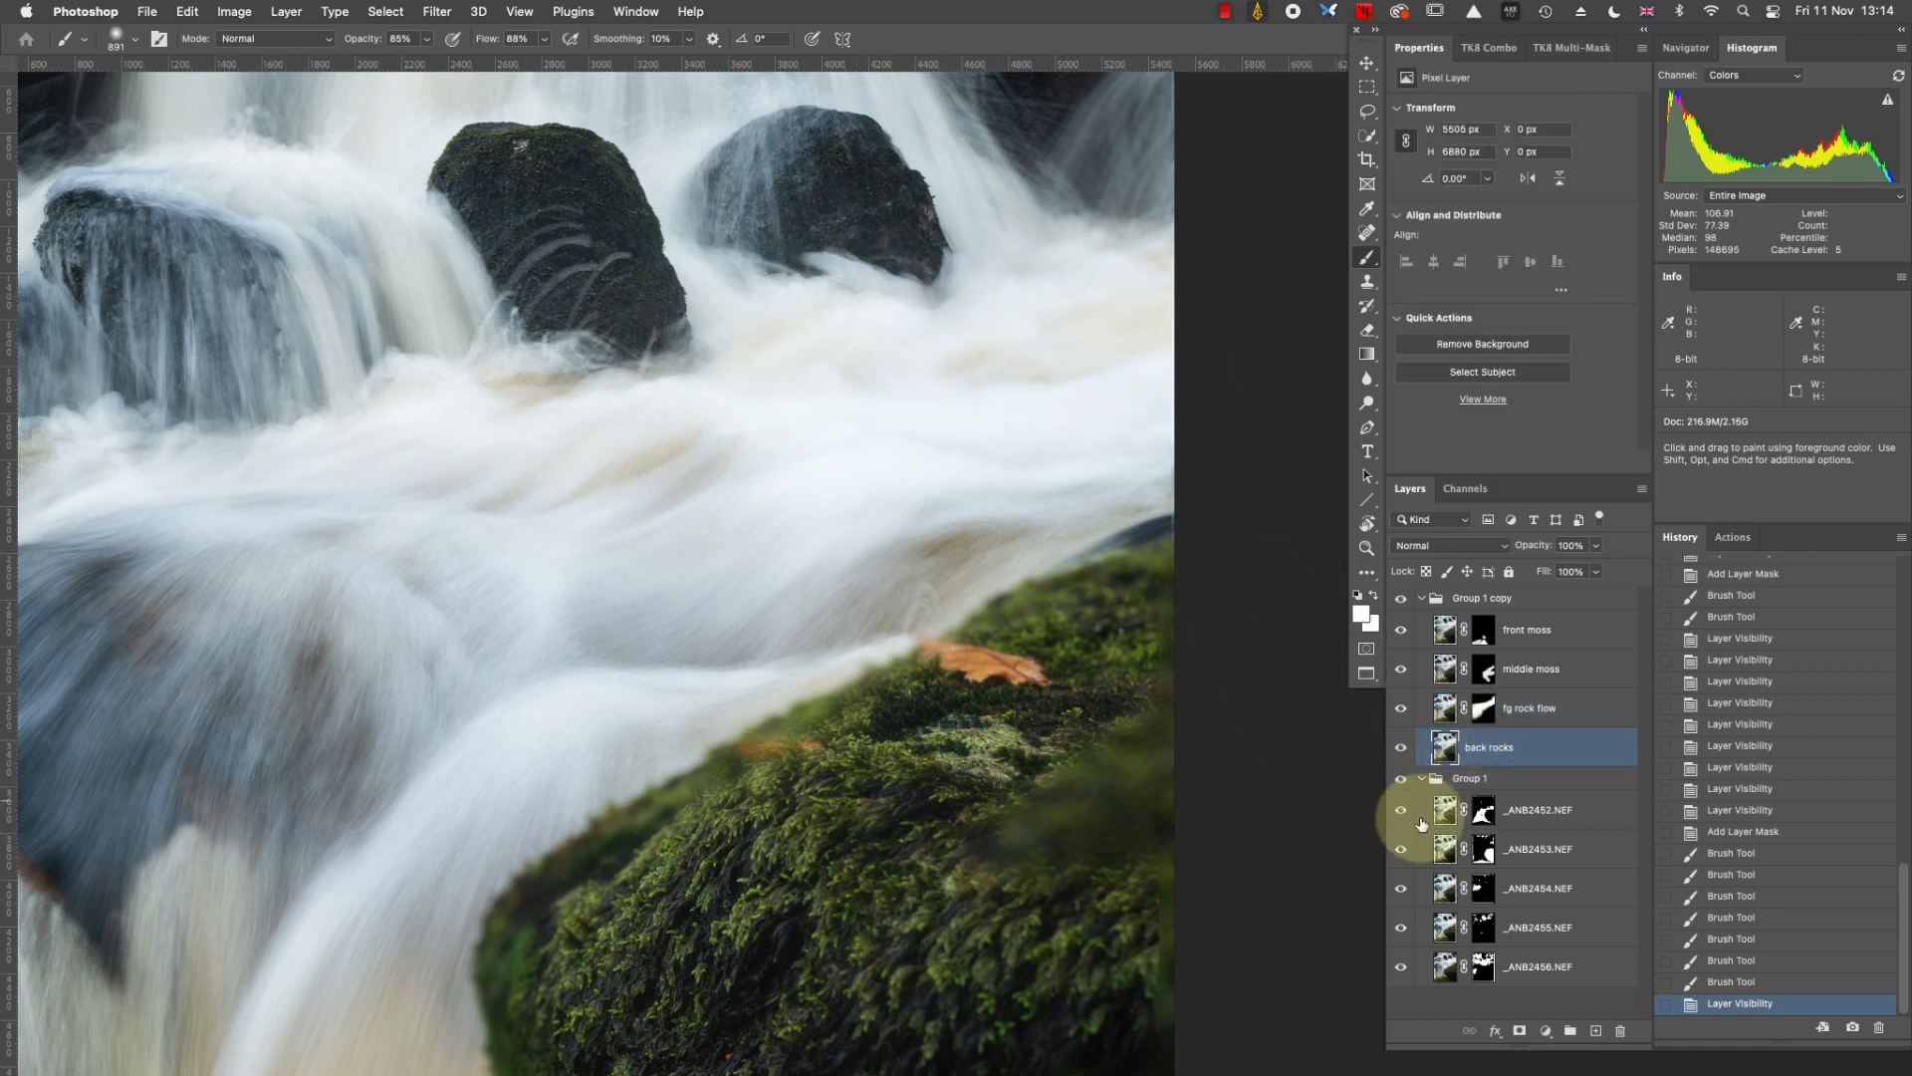
{"action": "left_click", "coordinate": [1518, 1033], "text": "alt"}
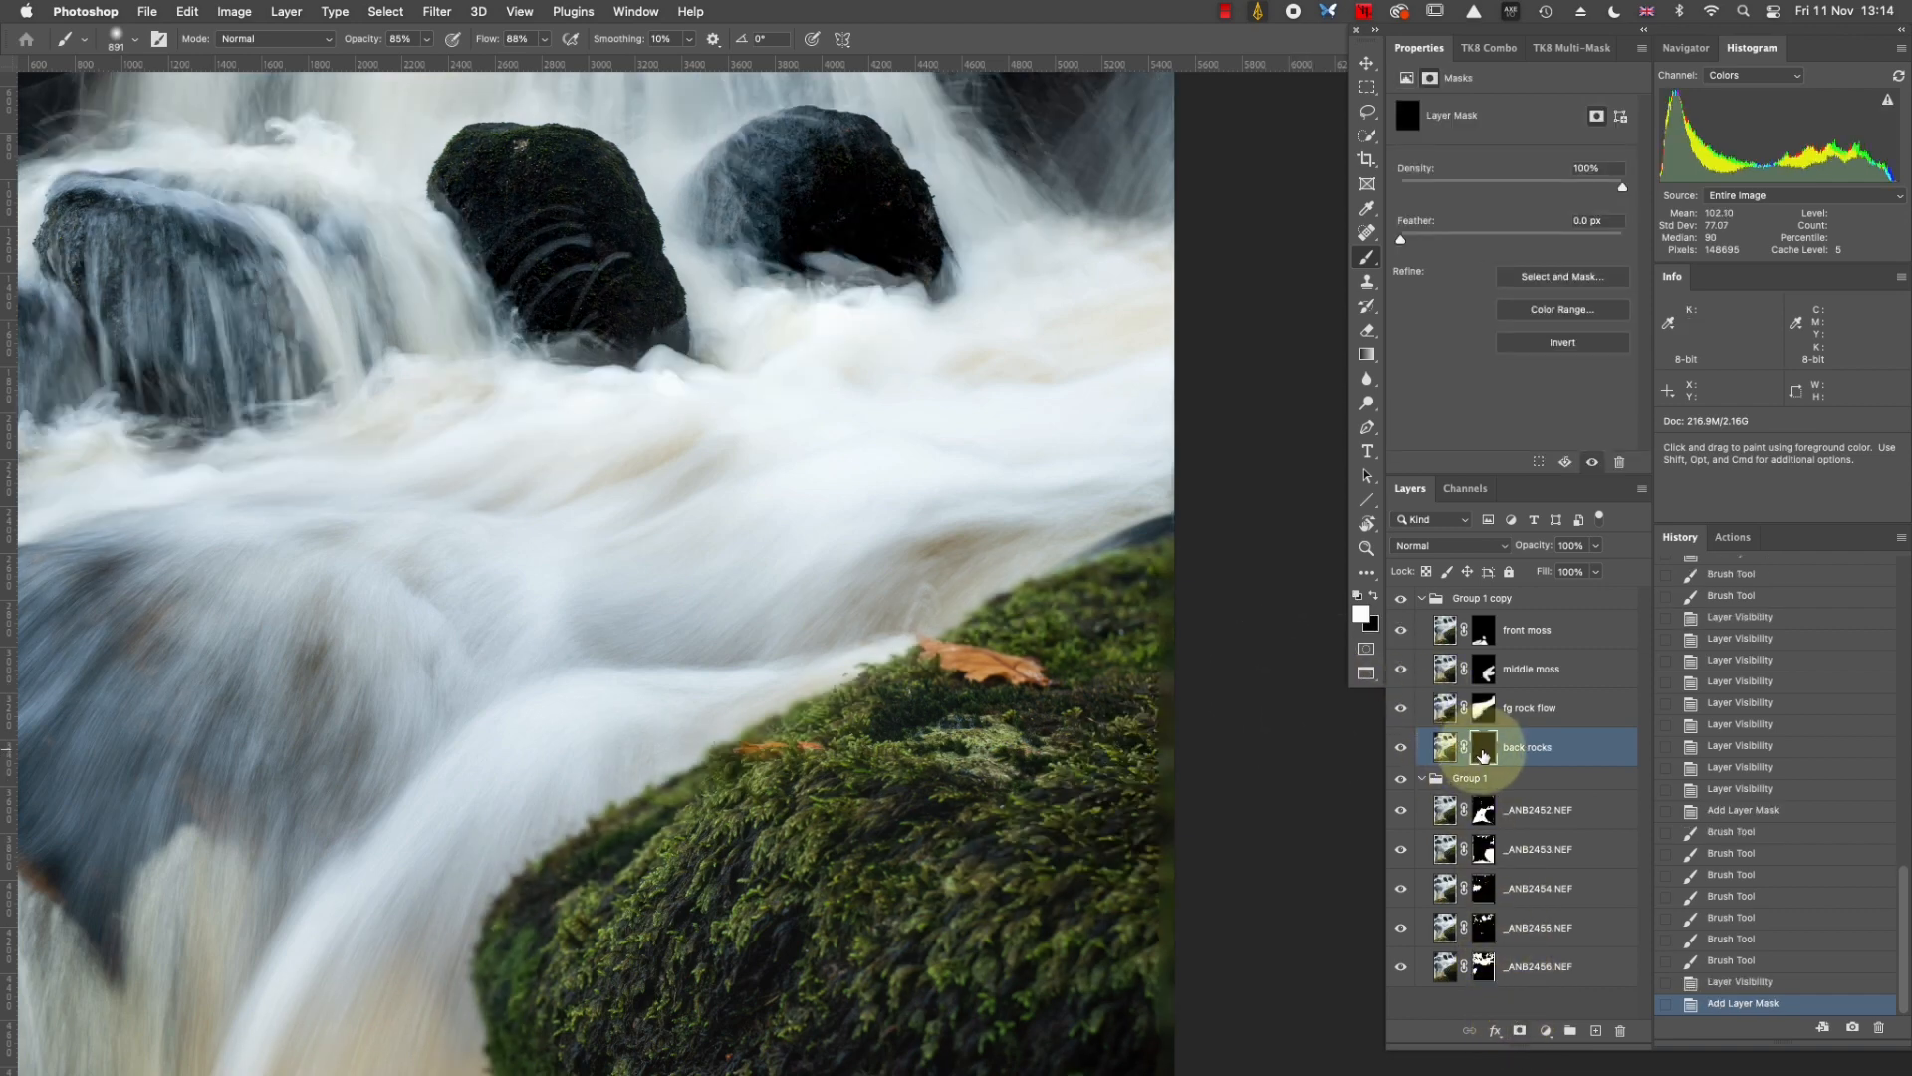
Paint white on the back rocks mask over the background rocks, the upper waterfall and the water around them.
{"action": "mouse_move", "coordinate": [863, 211]}
{"action": "left_mouse_down"}
{"action": "mouse_move", "coordinate": [832, 205]}
{"action": "mouse_move", "coordinate": [854, 249]}
{"action": "mouse_move", "coordinate": [728, 496]}
{"action": "left_mouse_up"}
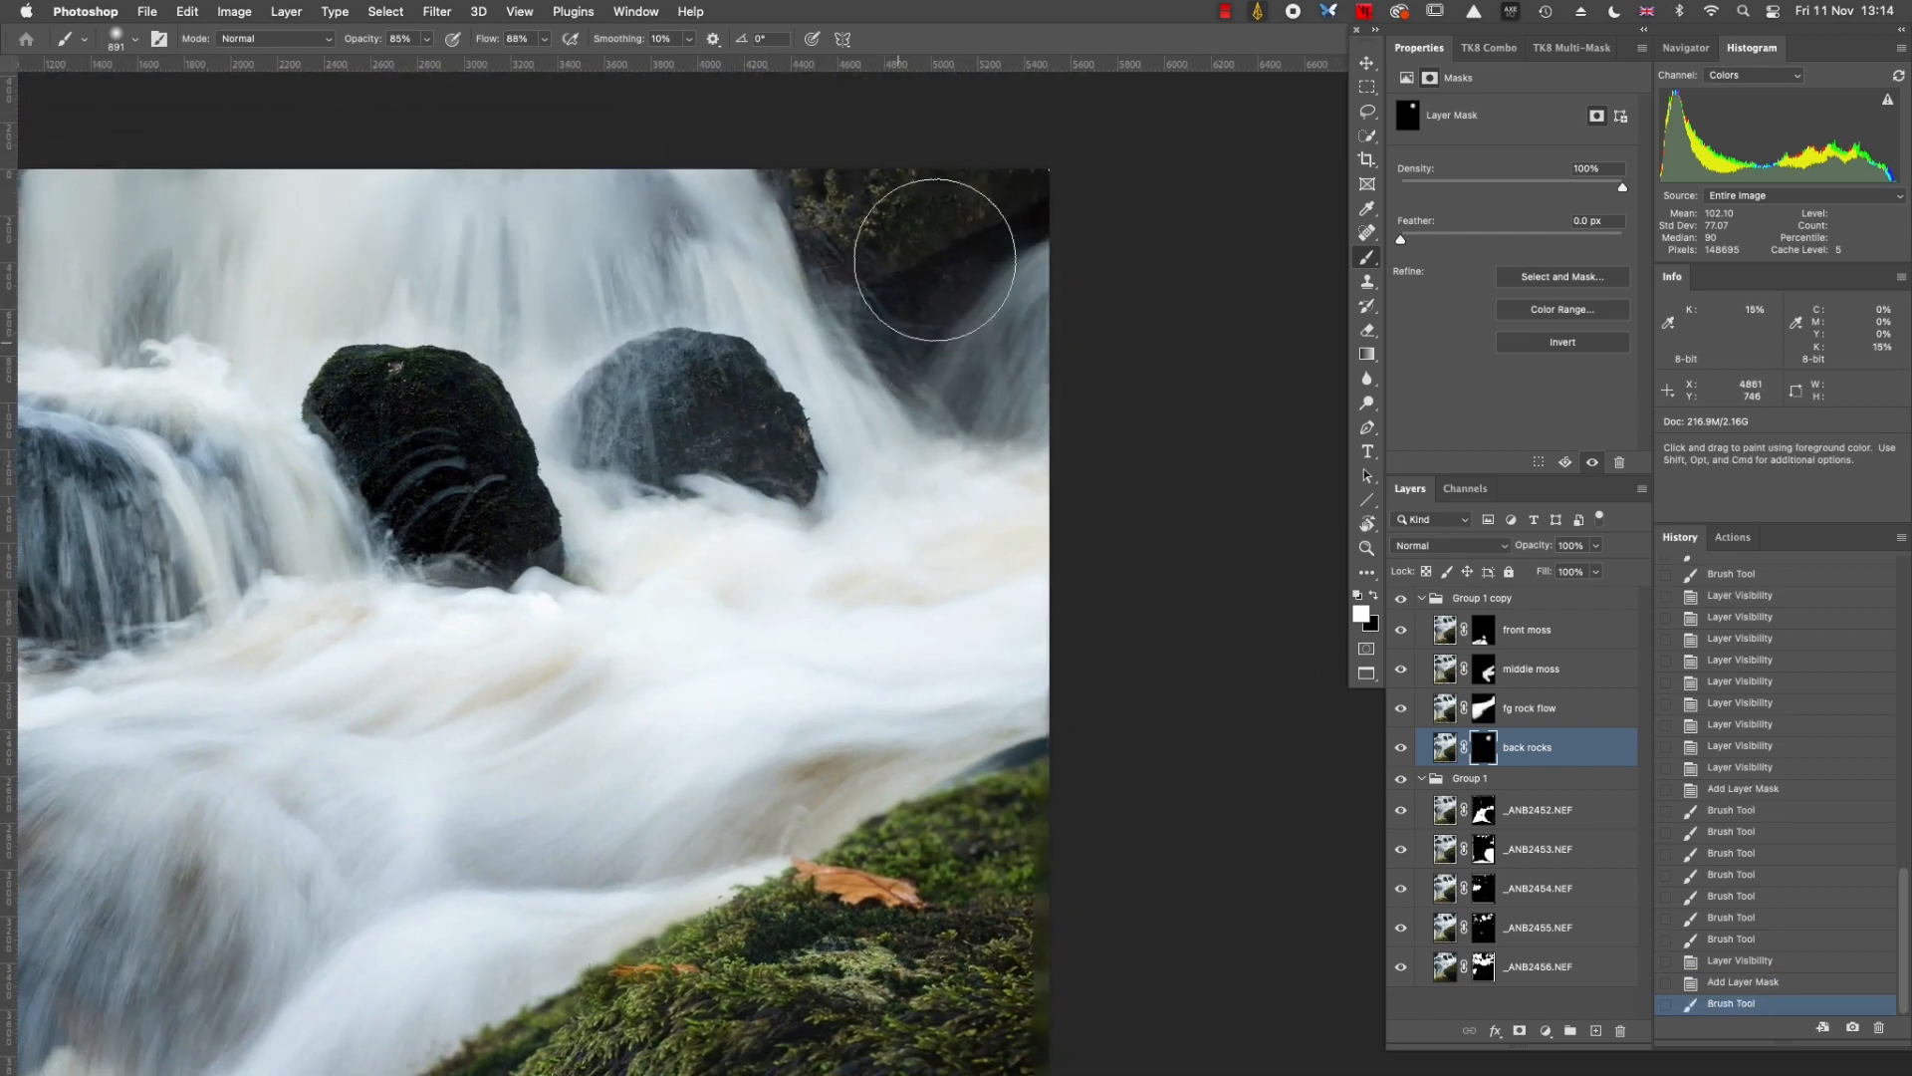
{"action": "left_click_drag", "start_coordinate": [358, 233], "coordinate": [422, 224]}
{"action": "left_click_drag", "start_coordinate": [482, 342], "coordinate": [896, 320]}
{"action": "mouse_move", "coordinate": [576, 205]}
{"action": "left_mouse_down"}
{"action": "mouse_move", "coordinate": [439, 233]}
{"action": "mouse_move", "coordinate": [204, 220]}
{"action": "mouse_move", "coordinate": [270, 508]}
{"action": "mouse_move", "coordinate": [396, 585]}
{"action": "mouse_move", "coordinate": [315, 578]}
{"action": "mouse_move", "coordinate": [235, 683]}
{"action": "mouse_move", "coordinate": [494, 564]}
{"action": "mouse_move", "coordinate": [607, 574]}
{"action": "mouse_move", "coordinate": [557, 554]}
{"action": "mouse_move", "coordinate": [532, 480]}
{"action": "mouse_move", "coordinate": [429, 430]}
{"action": "mouse_move", "coordinate": [626, 366]}
{"action": "mouse_move", "coordinate": [732, 551]}
{"action": "mouse_move", "coordinate": [869, 509]}
{"action": "mouse_move", "coordinate": [842, 447]}
{"action": "mouse_move", "coordinate": [880, 536]}
{"action": "mouse_move", "coordinate": [959, 537]}
{"action": "mouse_move", "coordinate": [790, 506]}
{"action": "mouse_move", "coordinate": [890, 488]}
{"action": "mouse_move", "coordinate": [875, 529]}
{"action": "mouse_move", "coordinate": [813, 489]}
{"action": "left_mouse_up"}
{"action": "mouse_move", "coordinate": [423, 351]}
{"action": "left_mouse_down"}
{"action": "mouse_move", "coordinate": [235, 179]}
{"action": "mouse_move", "coordinate": [306, 579]}
{"action": "left_mouse_up"}
{"action": "mouse_move", "coordinate": [553, 506]}
{"action": "left_mouse_down"}
{"action": "mouse_move", "coordinate": [853, 469]}
{"action": "mouse_move", "coordinate": [1089, 405]}
{"action": "mouse_move", "coordinate": [1165, 425]}
{"action": "left_mouse_up"}
{"action": "key", "text": "space"}
{"action": "left_click_drag", "start_coordinate": [792, 437], "coordinate": [308, 498]}
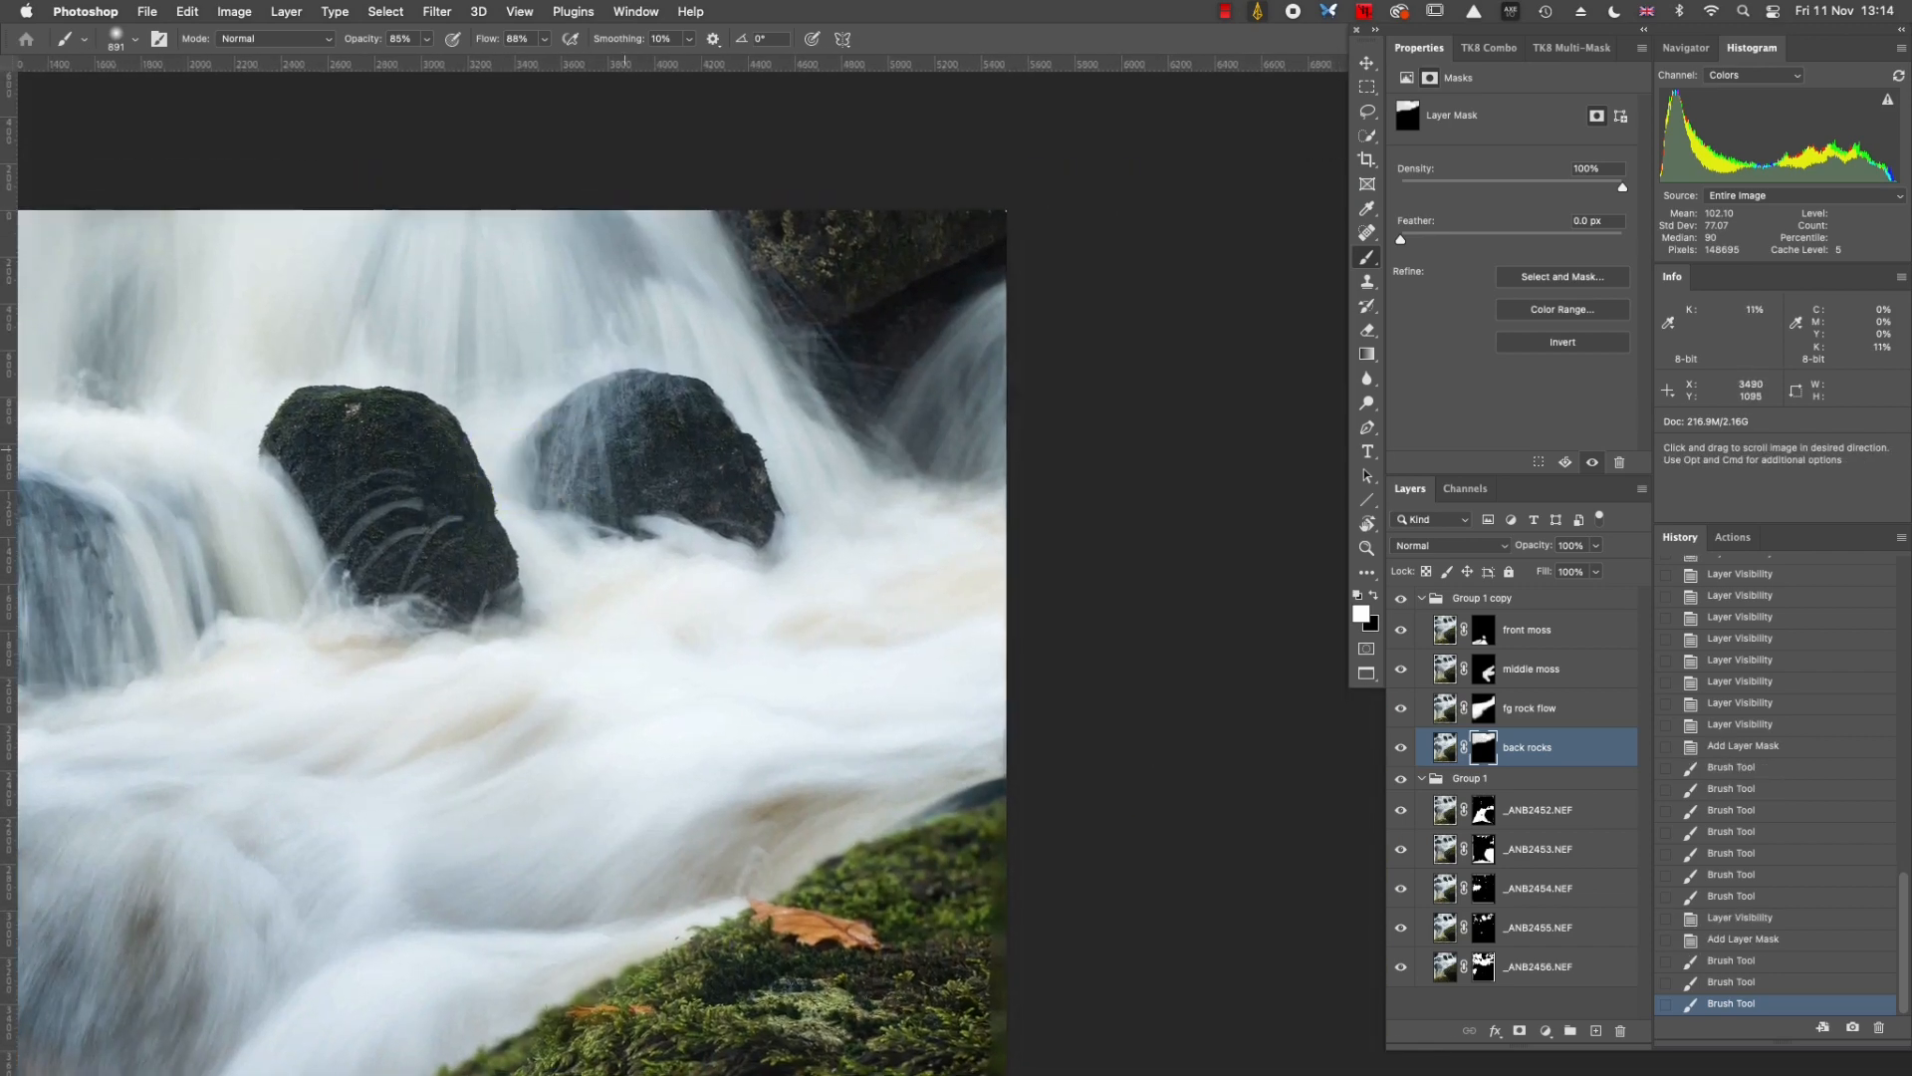
{"action": "left_click", "coordinate": [355, 406]}
Fit the whole photo in view and toggle Group 1 copy to compare the manual masking with the automatic blend.
{"action": "key", "text": "super+minus"}
{"action": "key", "text": "super+minus"}
{"action": "key", "text": "super+minus"}
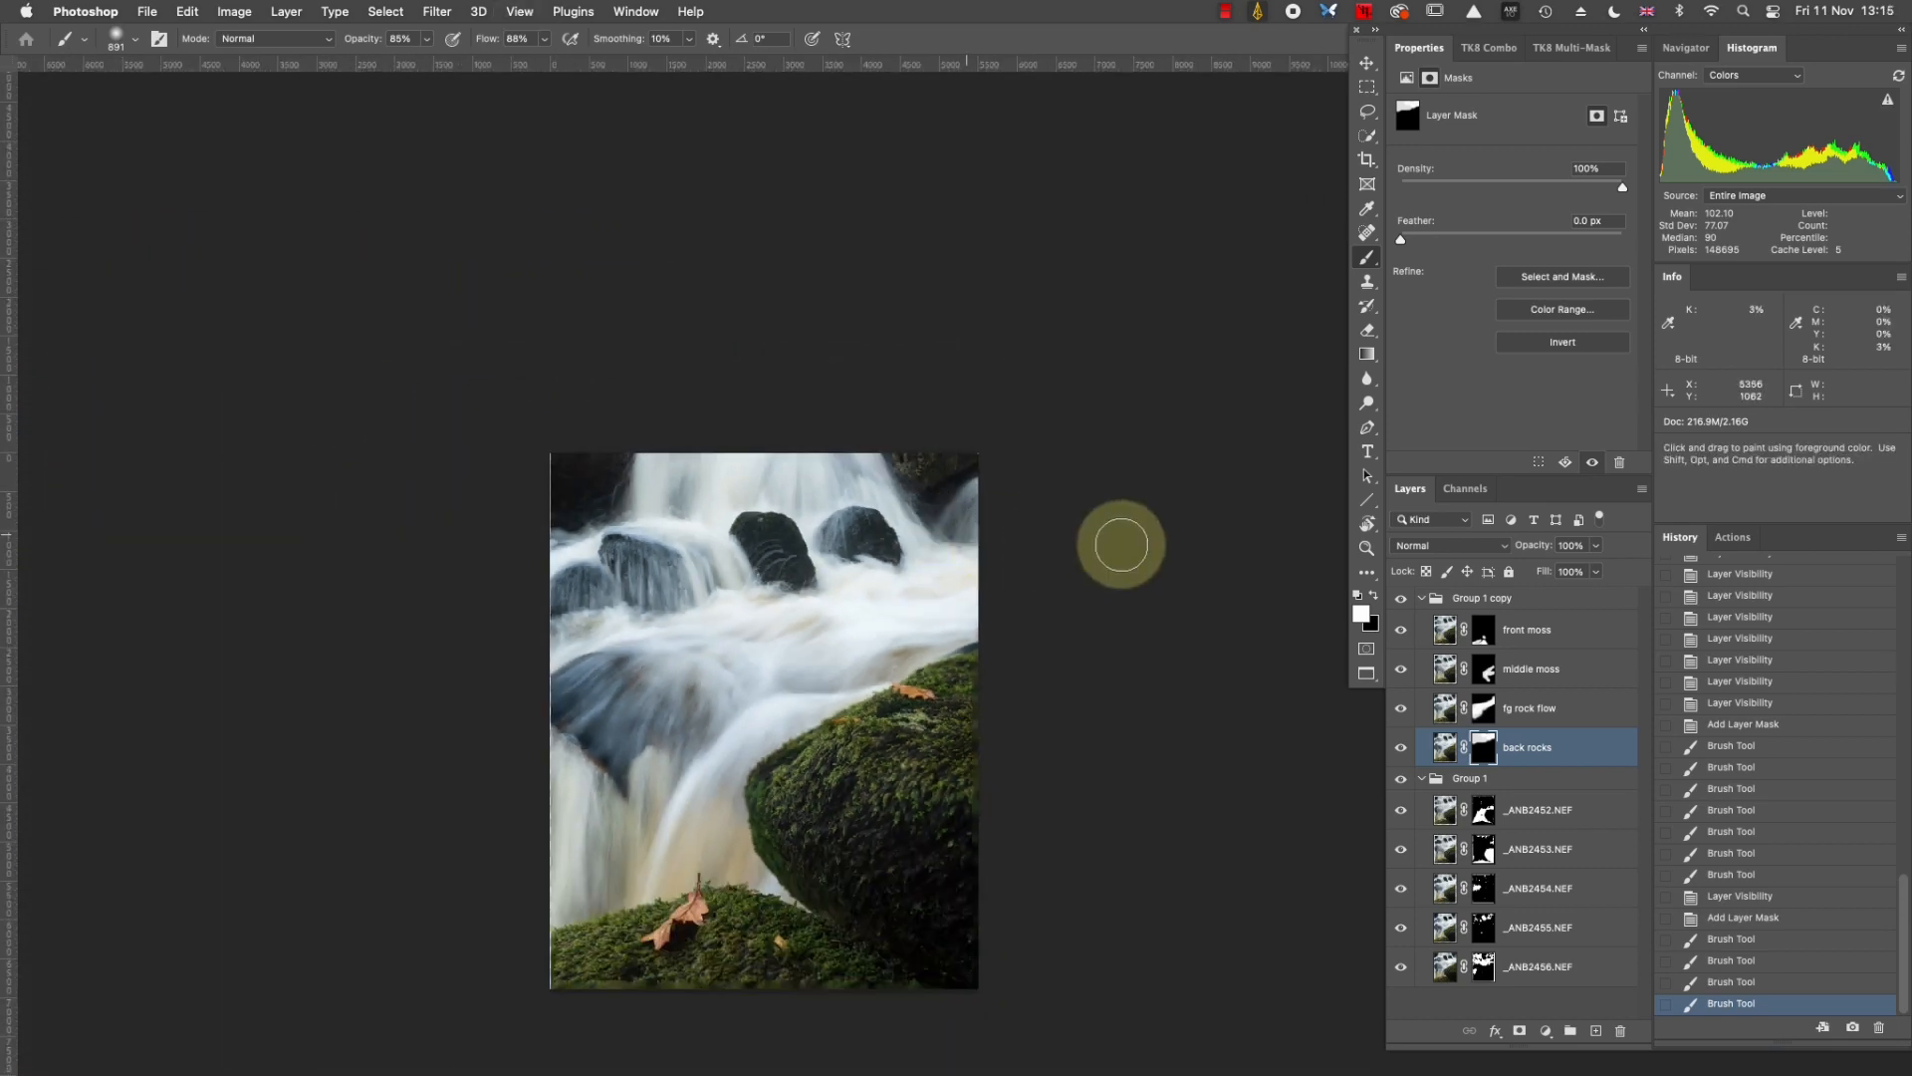
{"action": "key", "text": "super+plus"}
{"action": "left_click_drag", "start_coordinate": [829, 644], "coordinate": [996, 463]}
{"action": "left_click", "coordinate": [1401, 599]}
{"action": "left_click", "coordinate": [1400, 598]}
{"action": "left_click", "coordinate": [1400, 599]}
{"action": "left_click", "coordinate": [1401, 599]}
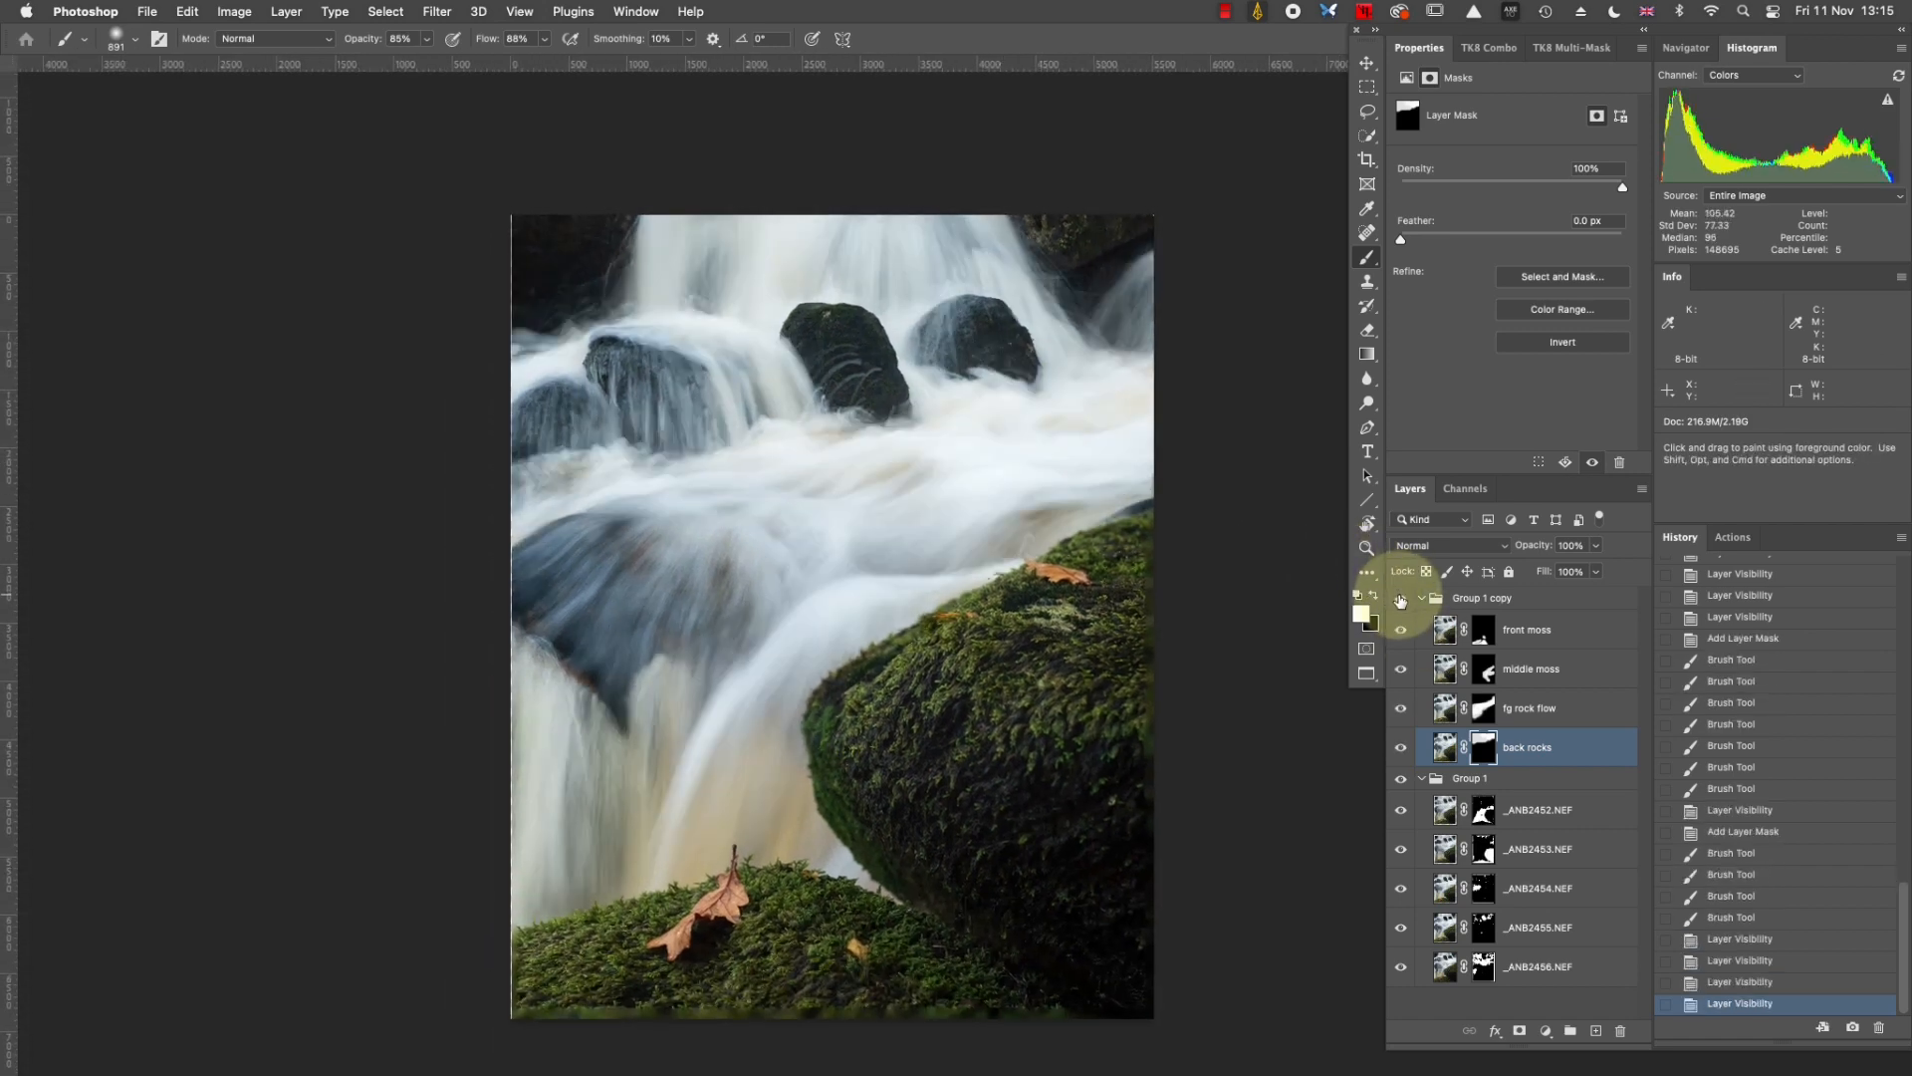
Toggle the visibility of Group 1 copy several times to check its manual masks against the auto-blended group beneath.
{"action": "left_click", "coordinate": [1401, 599]}
{"action": "left_click", "coordinate": [1400, 599]}
{"action": "left_click", "coordinate": [1400, 598]}
{"action": "left_click", "coordinate": [1401, 599]}
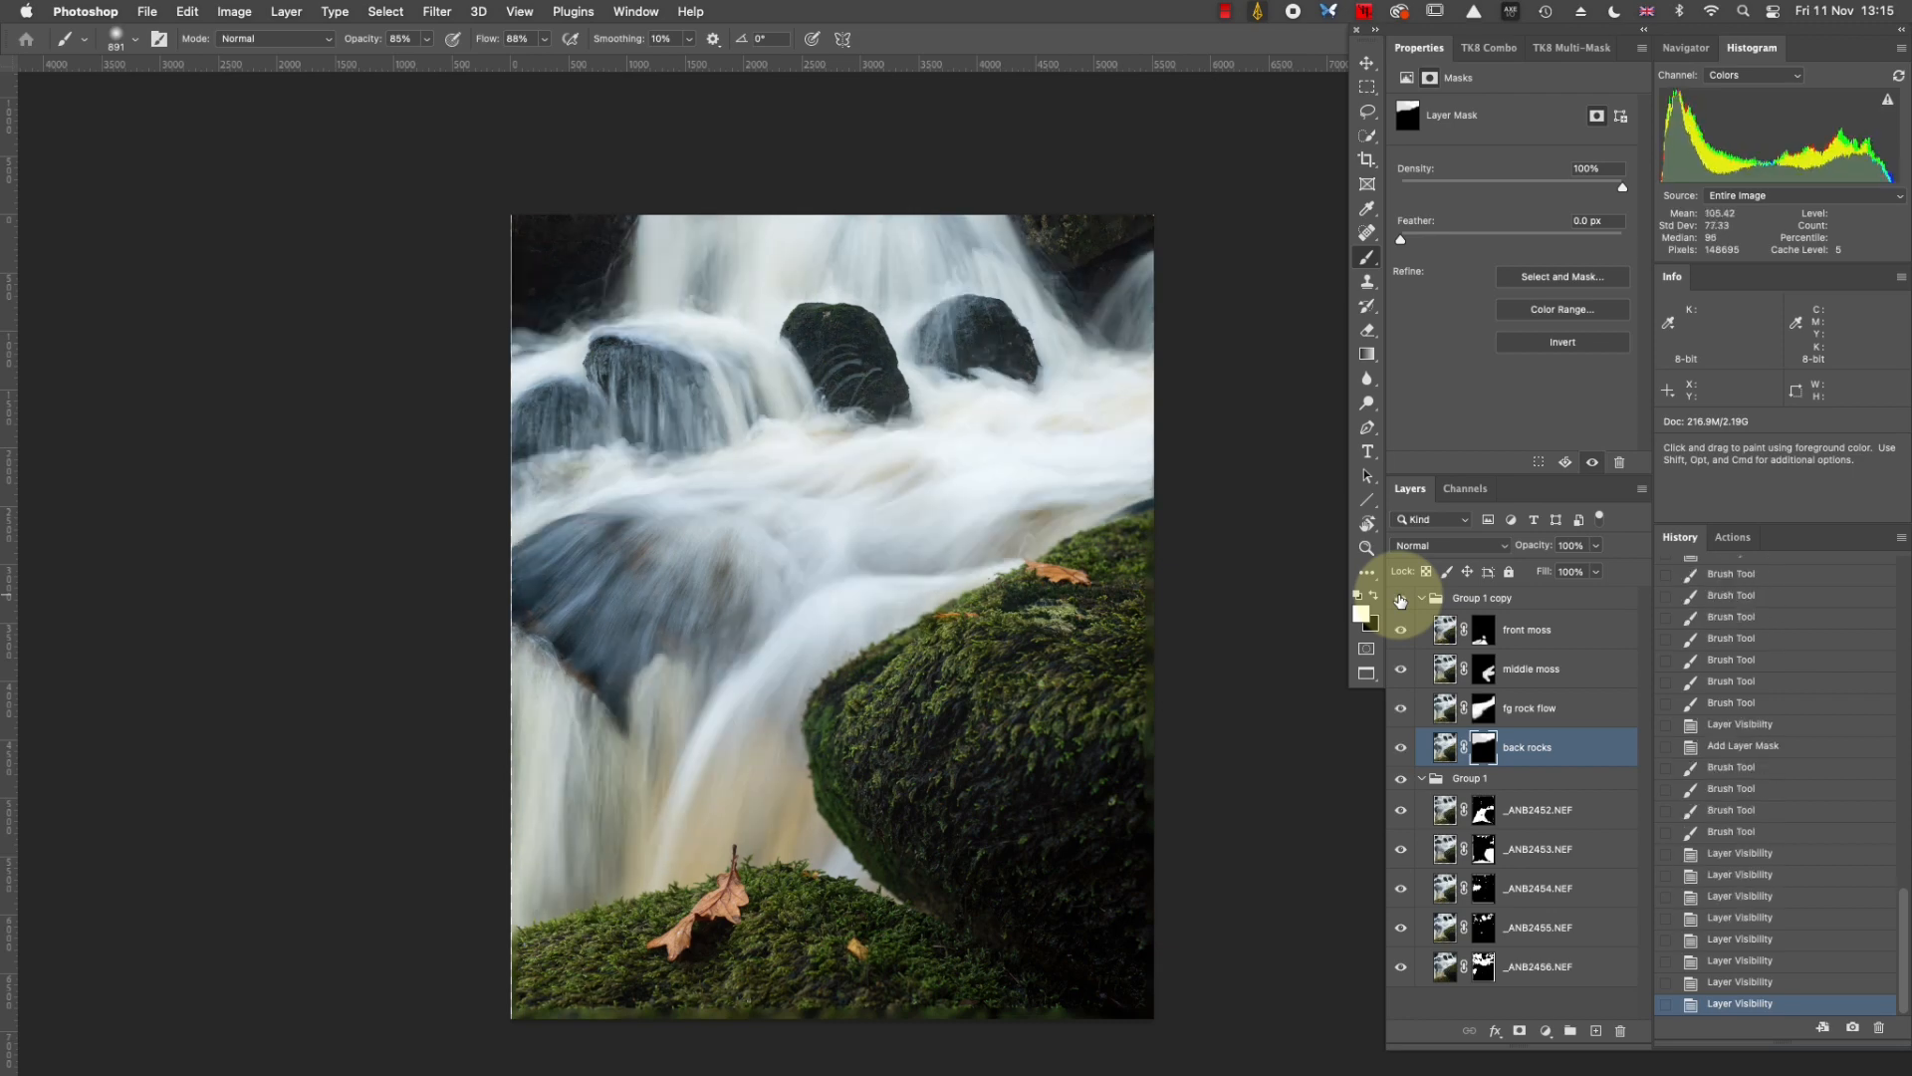
Paint white on the fg rock flow mask over the water above the mossy boulder, up towards the photo's upper-right edge.
{"action": "left_click", "coordinate": [1486, 631]}
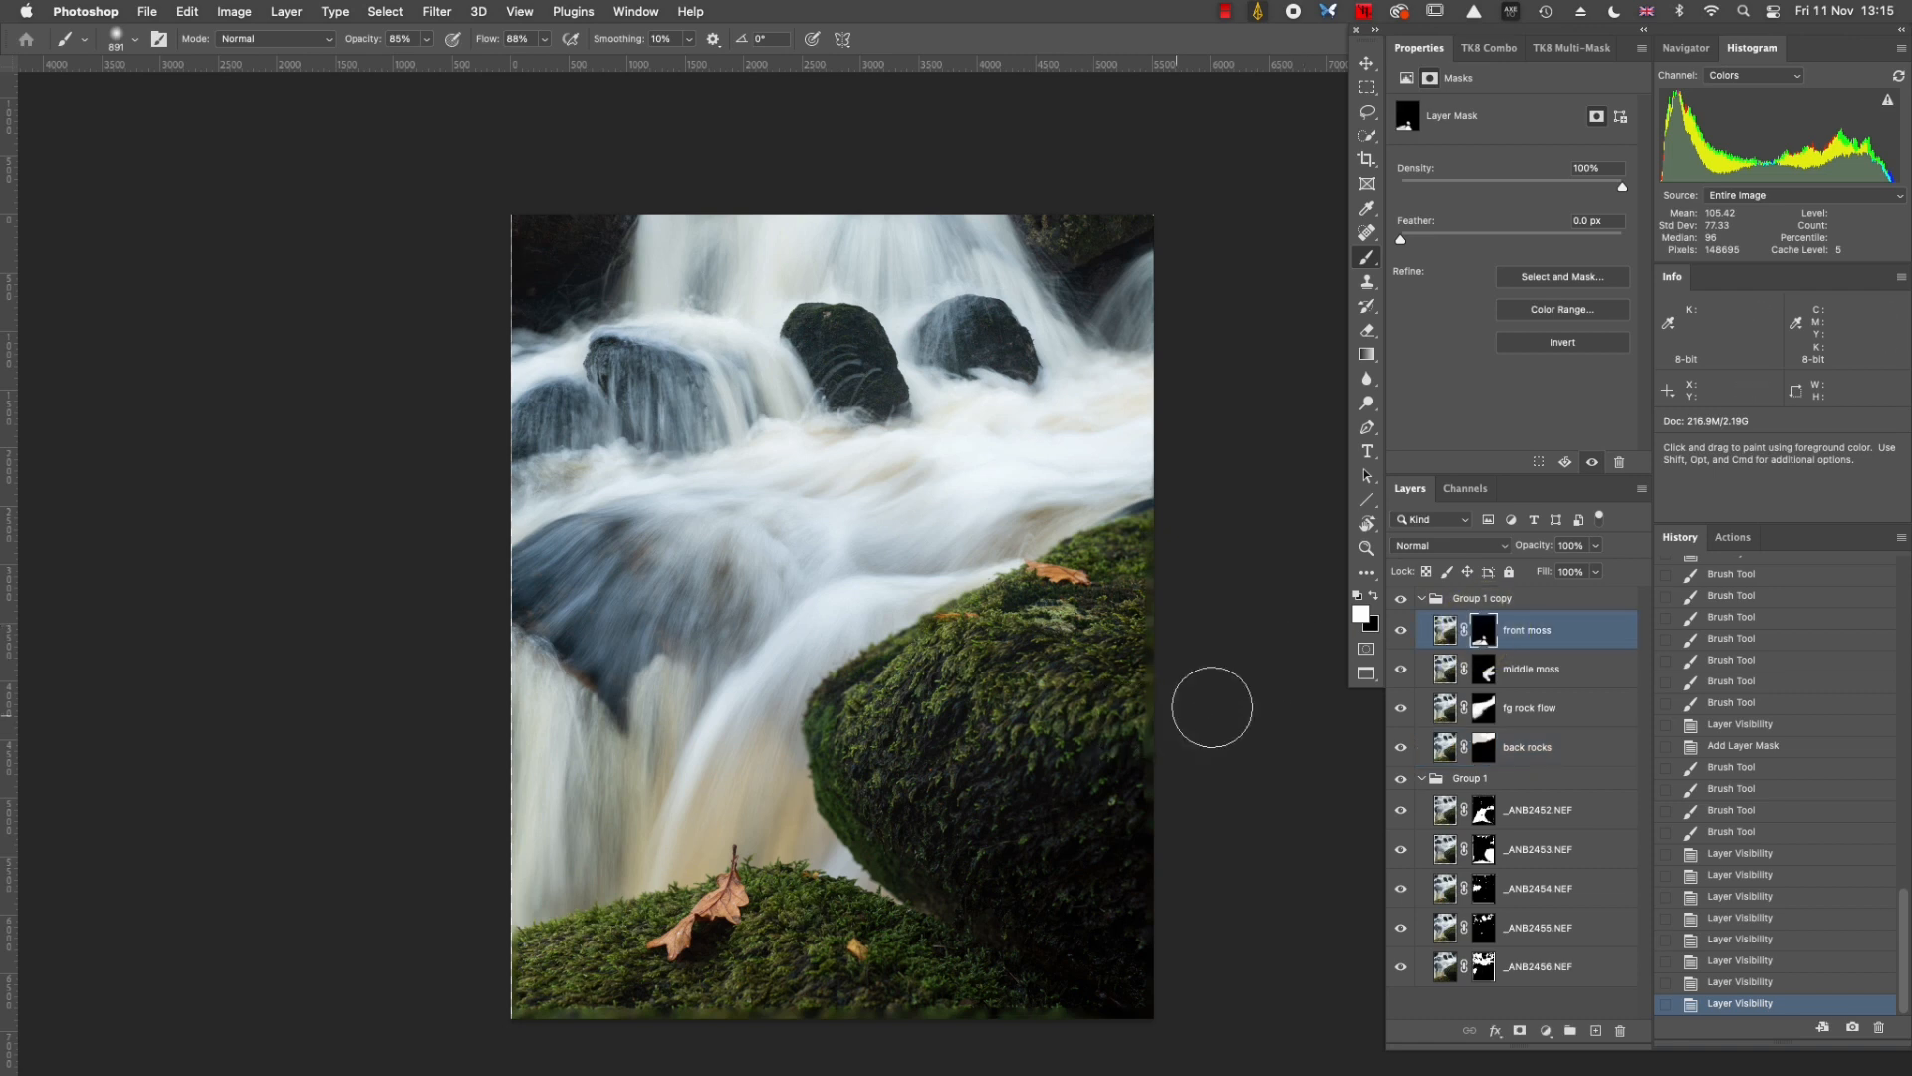
{"action": "left_click", "coordinate": [1484, 669]}
{"action": "left_click", "coordinate": [1481, 710]}
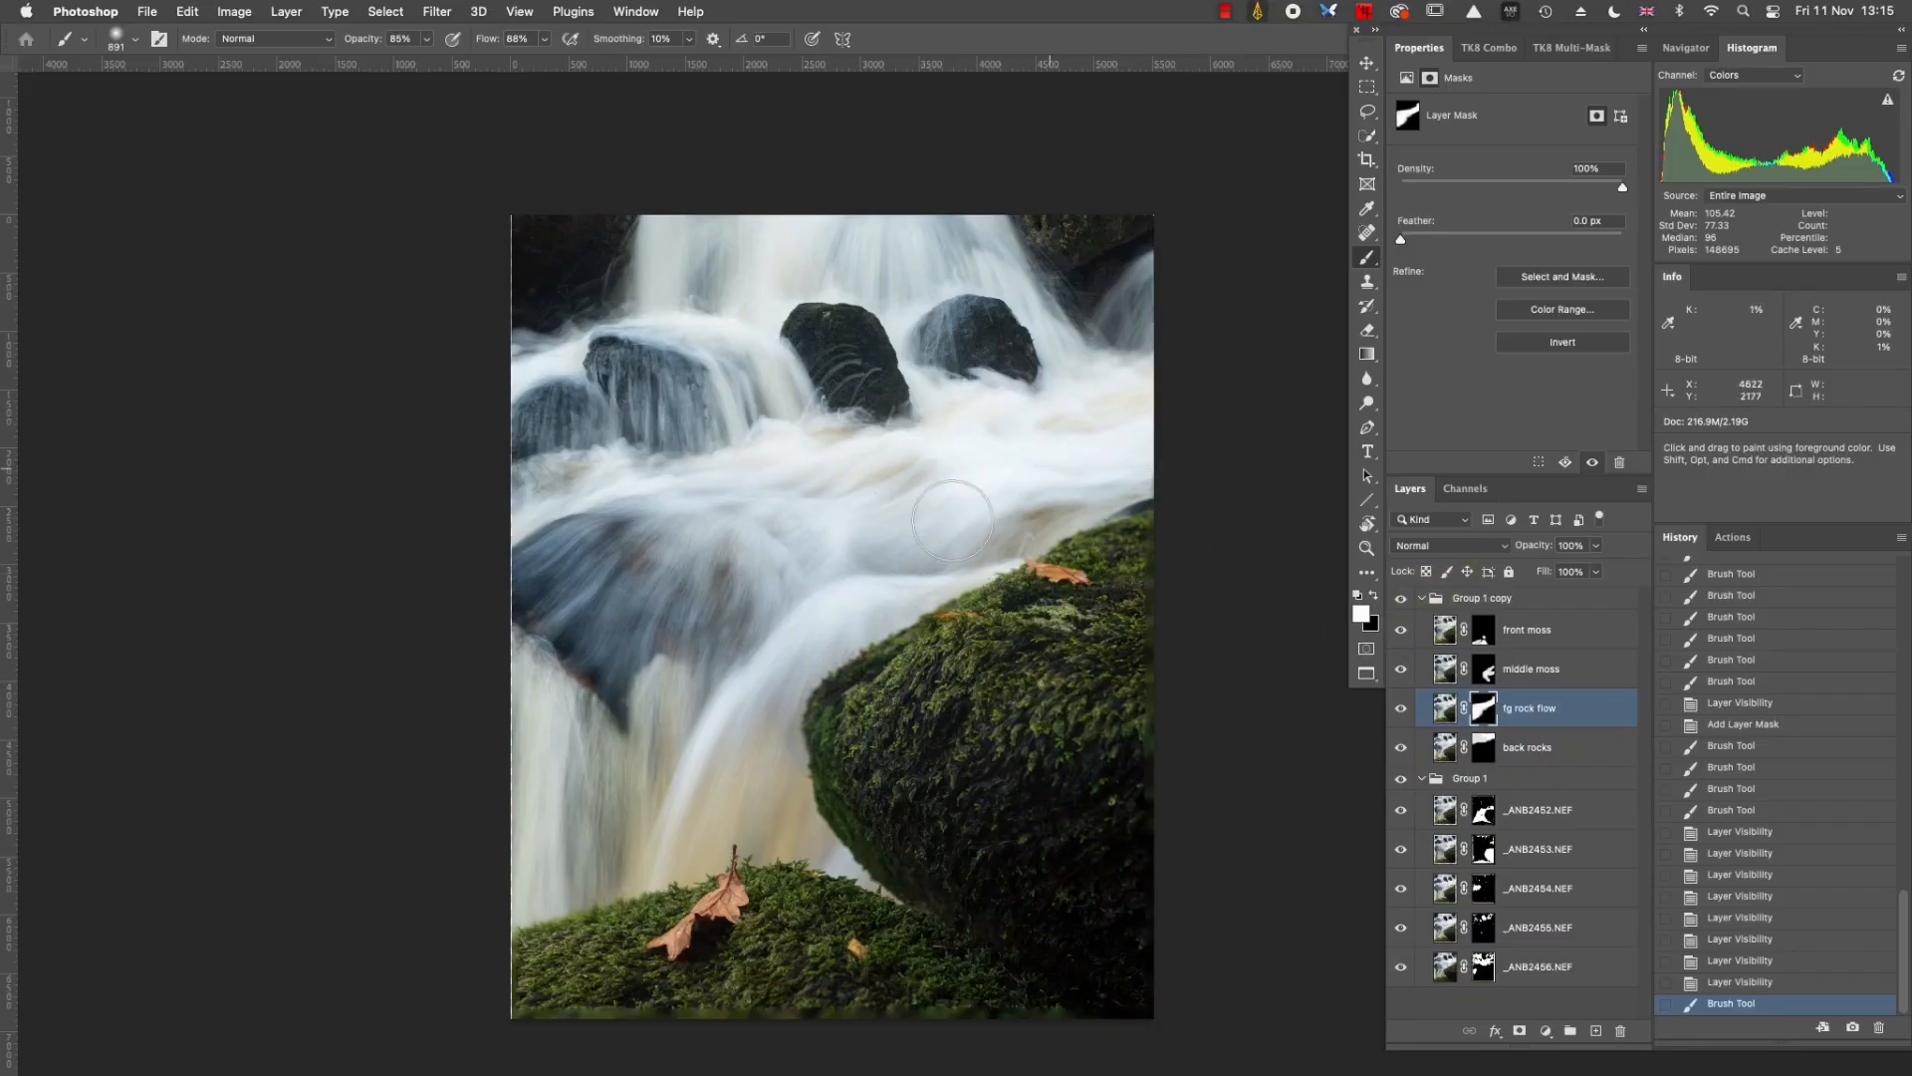
{"action": "mouse_move", "coordinate": [1100, 445]}
{"action": "left_mouse_down"}
{"action": "mouse_move", "coordinate": [1128, 341]}
{"action": "mouse_move", "coordinate": [1161, 290]}
{"action": "left_mouse_up"}
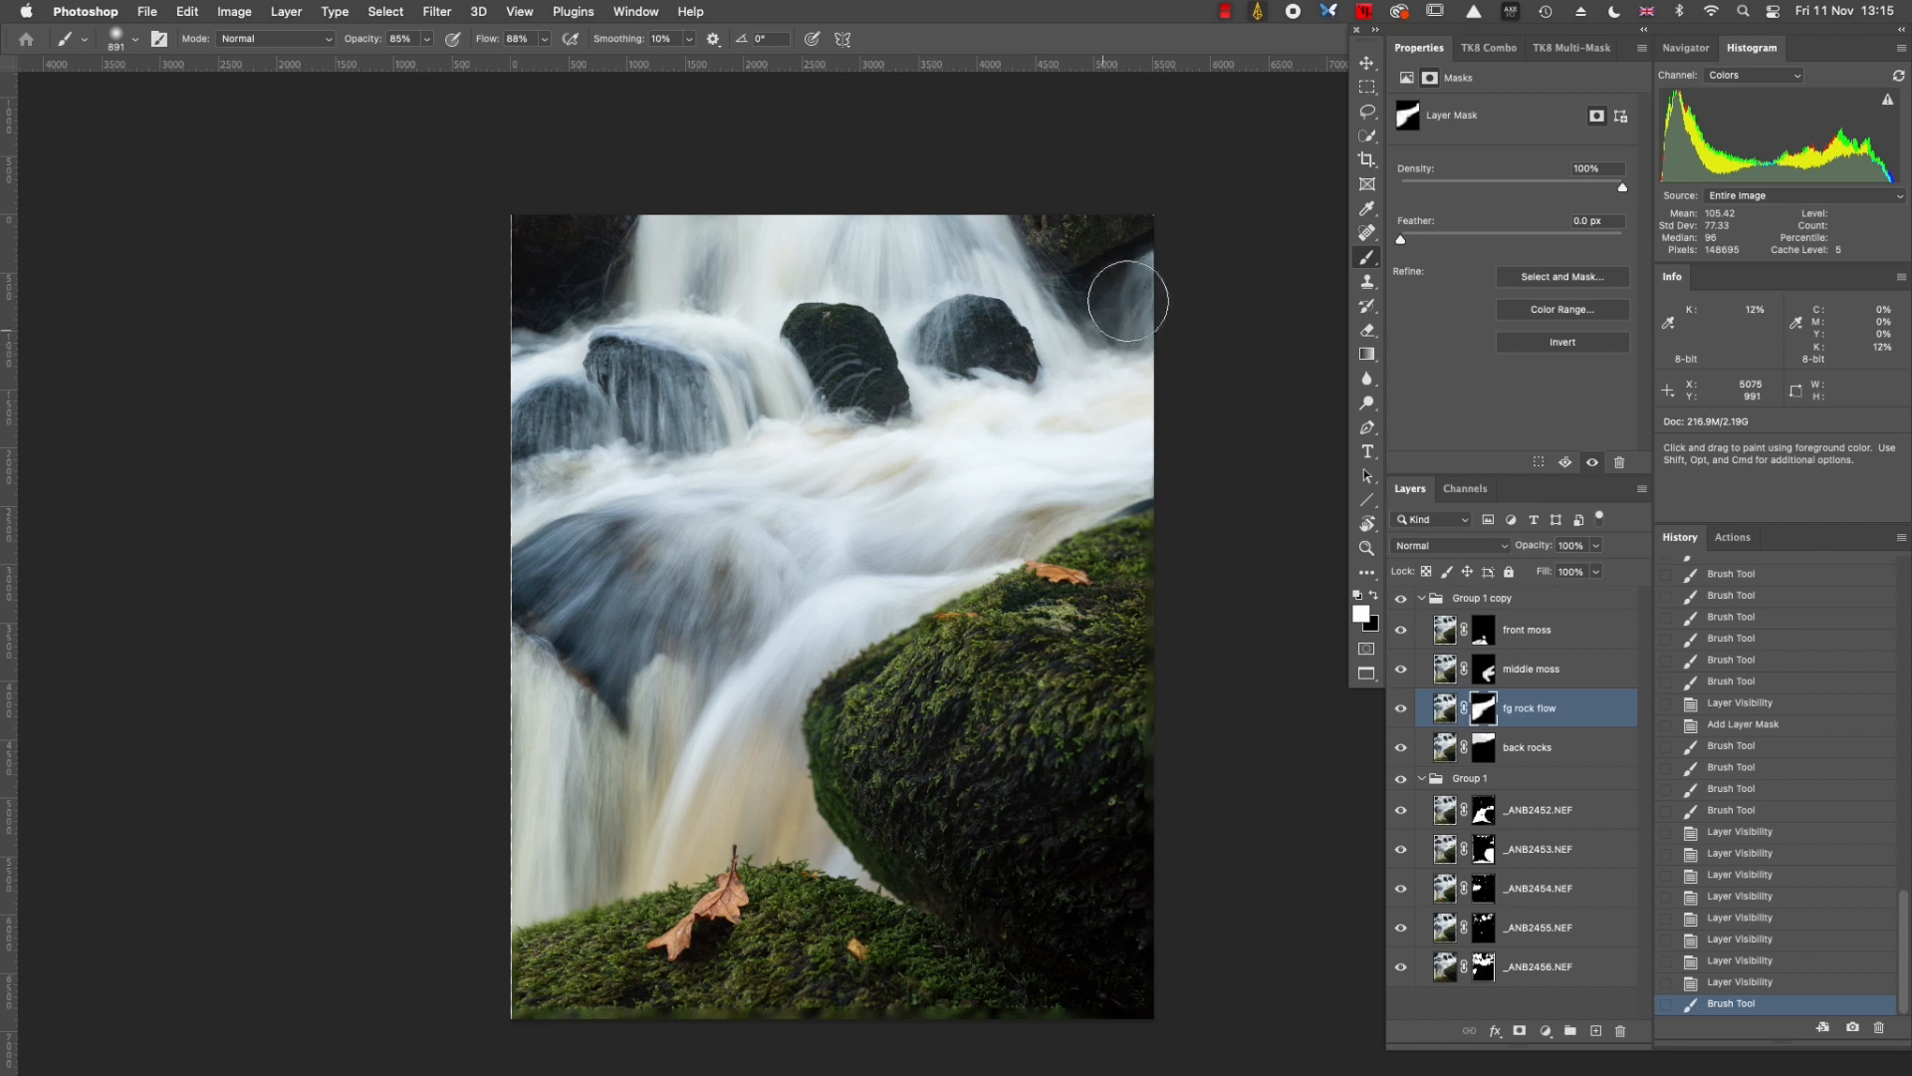
Try painting white on the front moss mask over the upper waterfall and on the back rocks layer and mask over the background rocks.
{"action": "left_click", "coordinate": [1484, 635]}
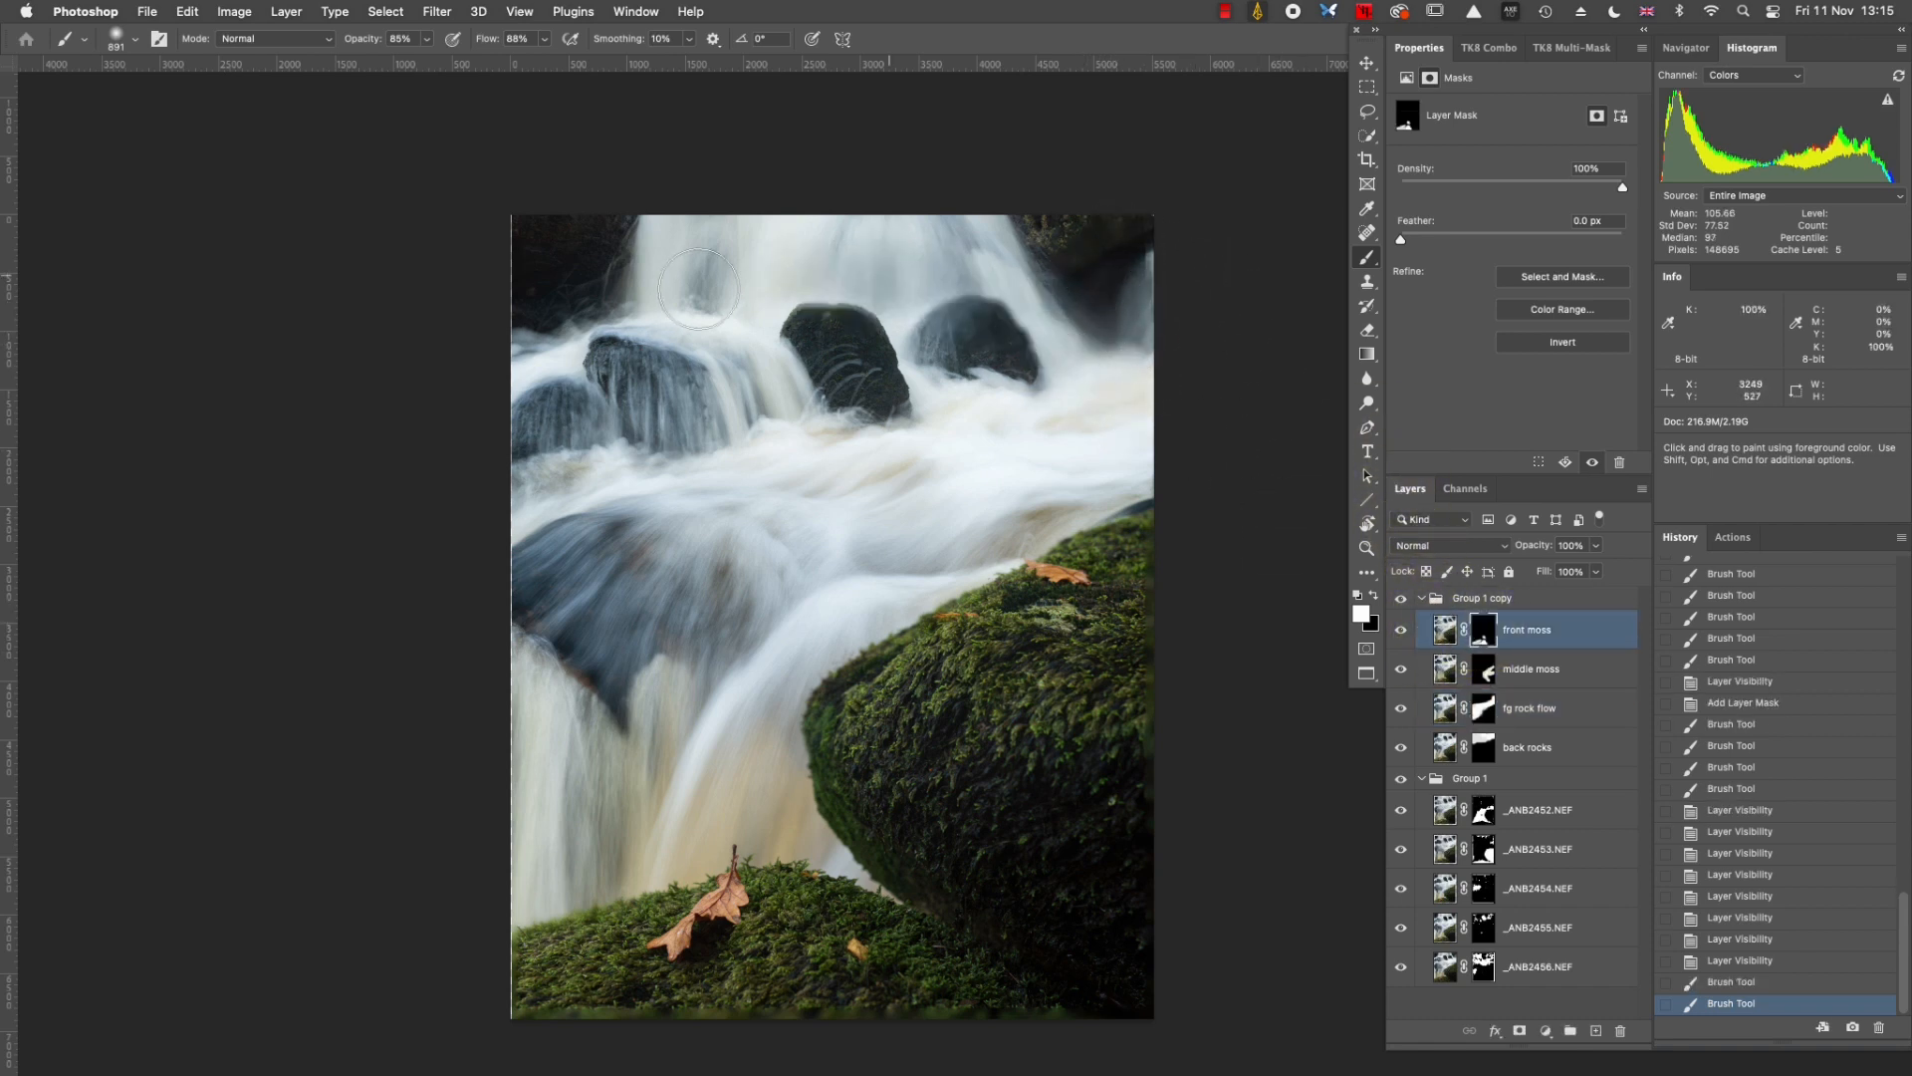
{"action": "left_click", "coordinate": [823, 287]}
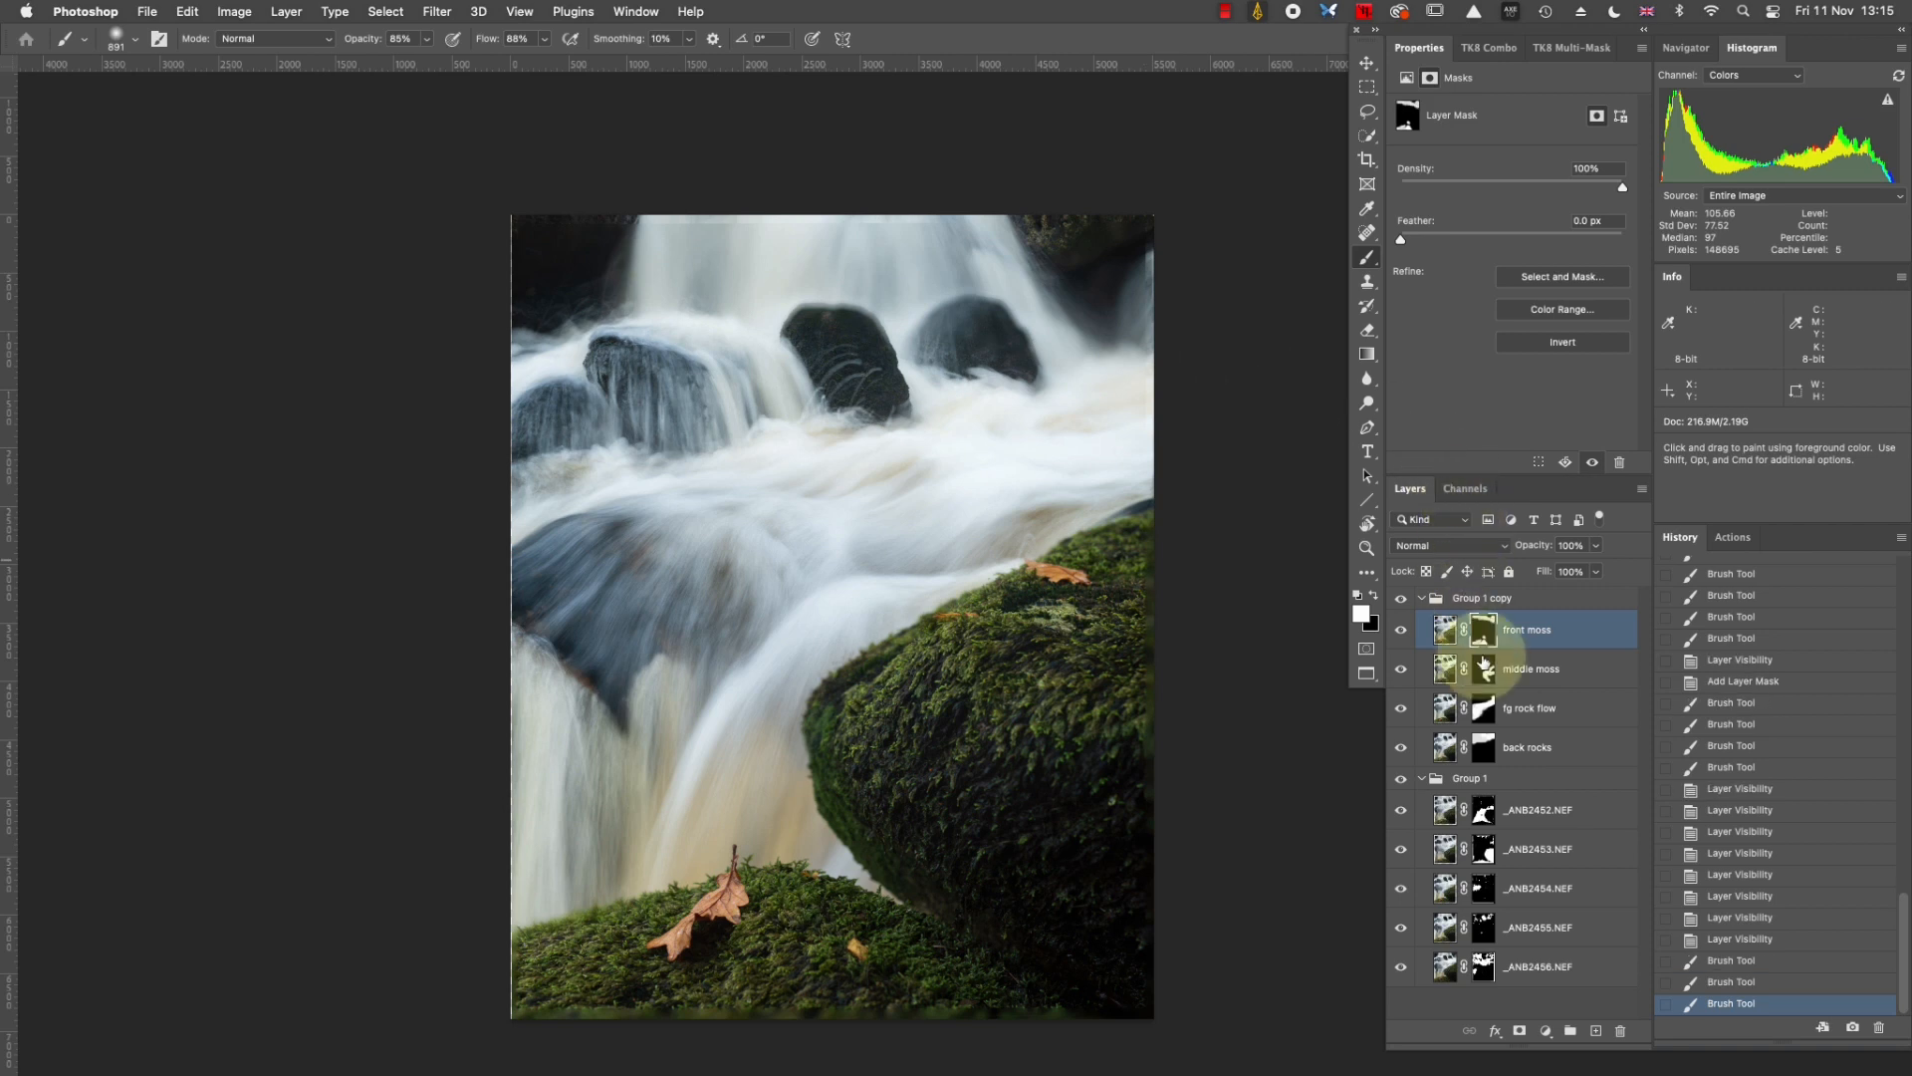
{"action": "left_click", "coordinate": [1515, 749]}
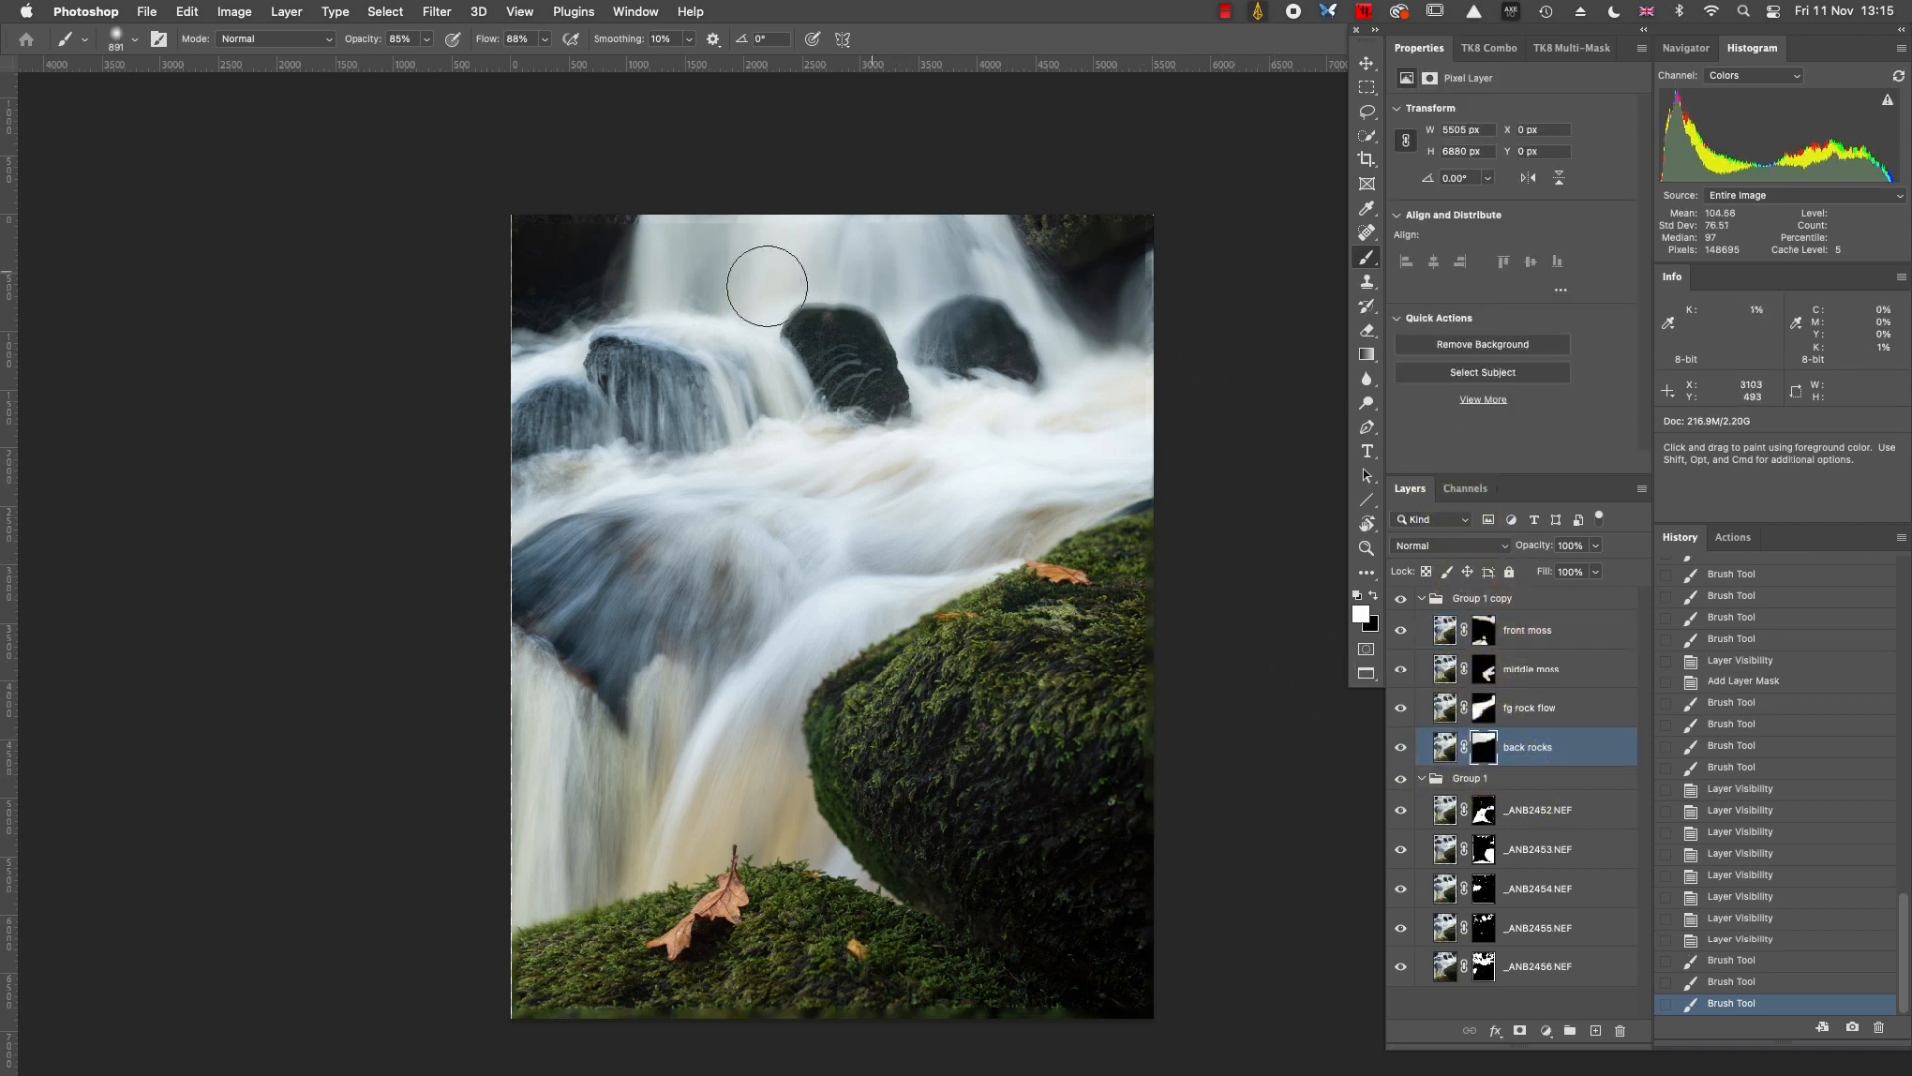
{"action": "left_click_drag", "start_coordinate": [835, 322], "coordinate": [918, 328]}
{"action": "left_click", "coordinate": [1481, 750]}
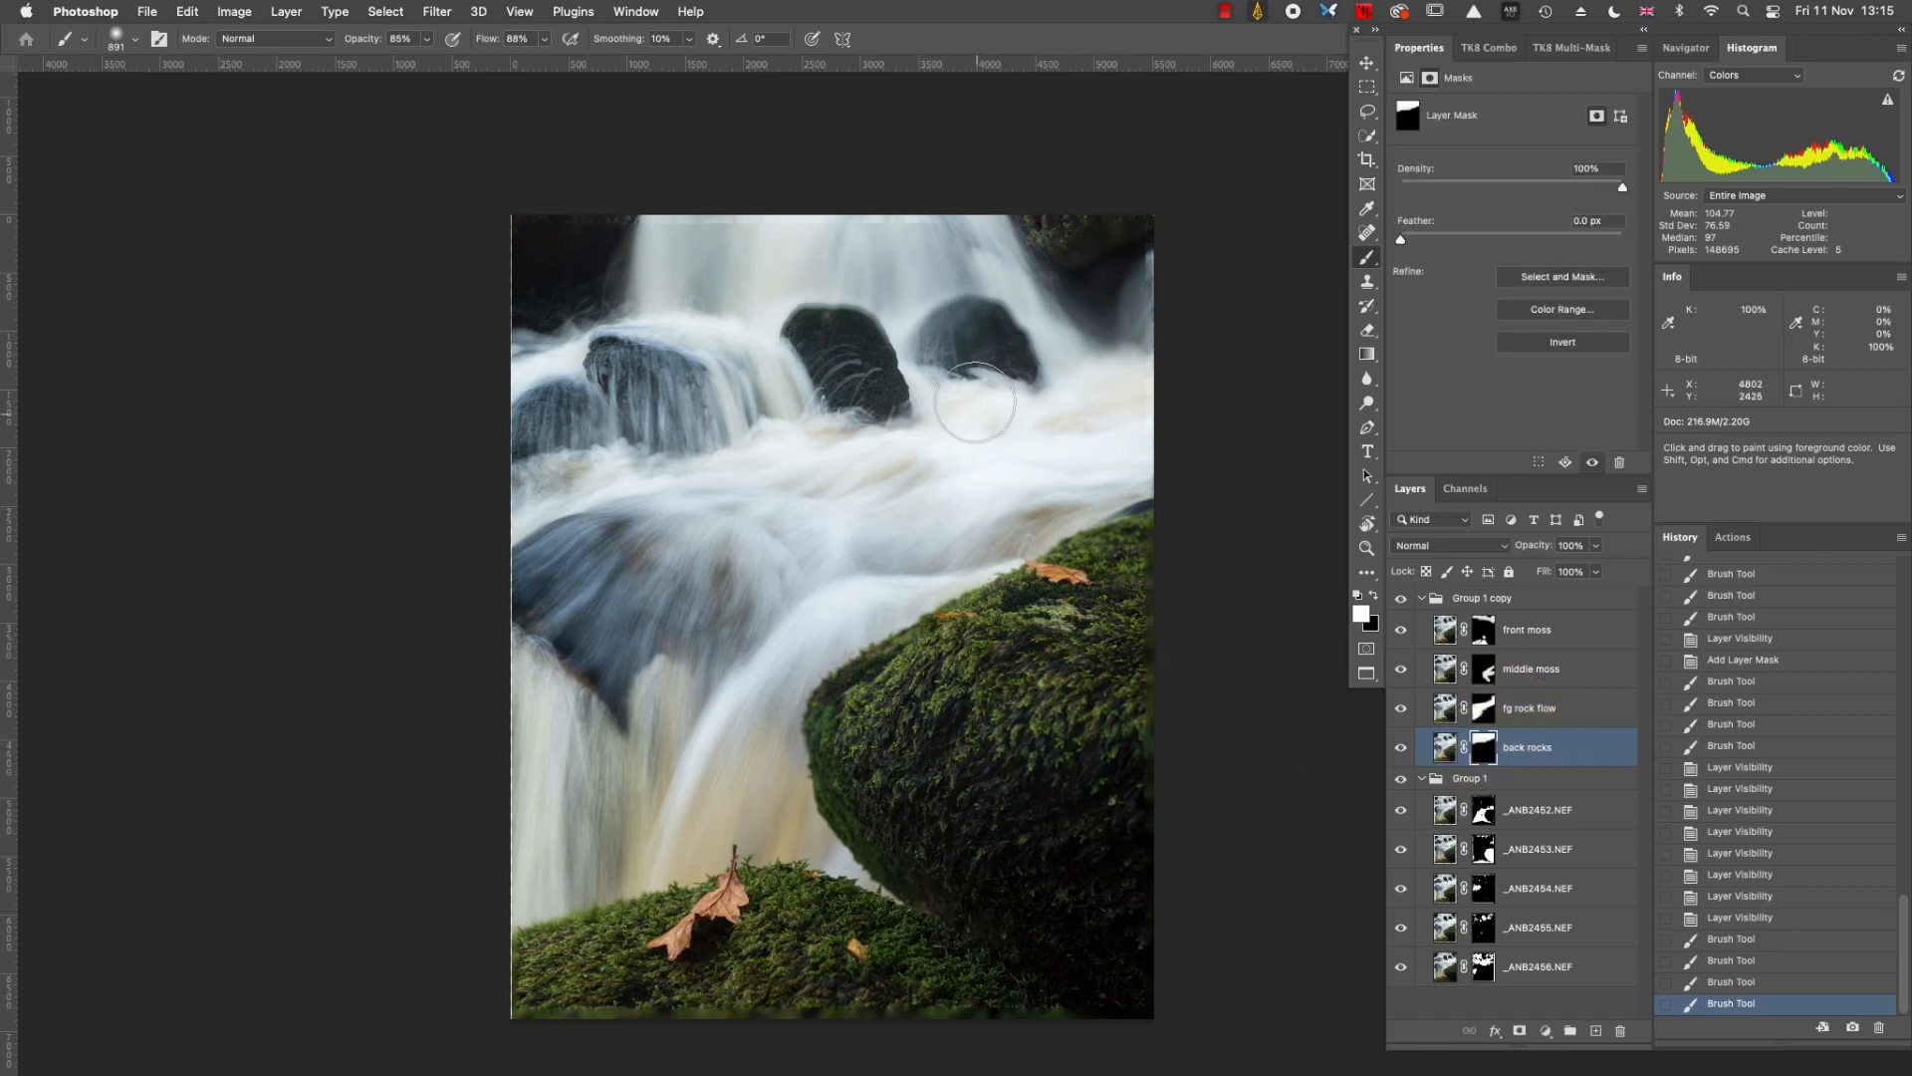
{"action": "left_click_drag", "start_coordinate": [930, 326], "coordinate": [961, 334]}
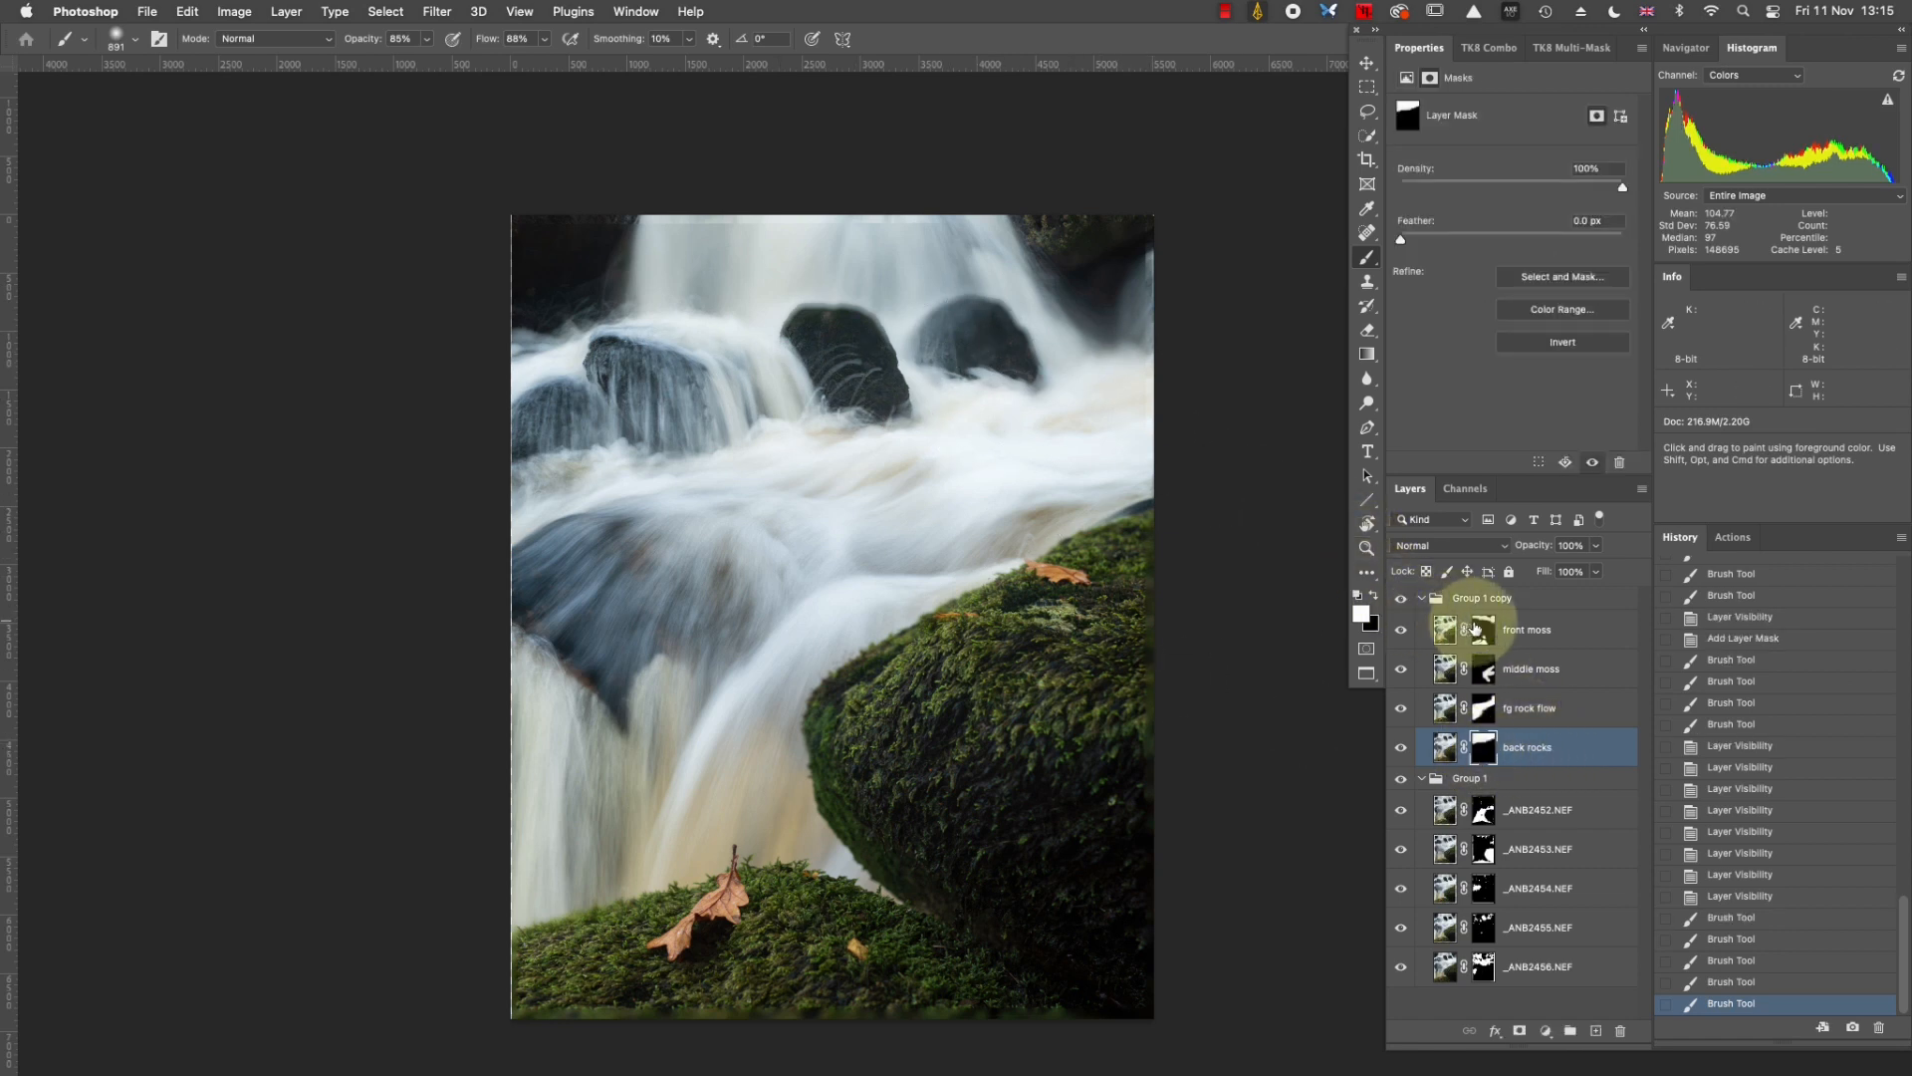
Paint black on the front moss mask over the upper waterfall and background rocks to remove the white strokes there.
{"action": "left_click", "coordinate": [1482, 632]}
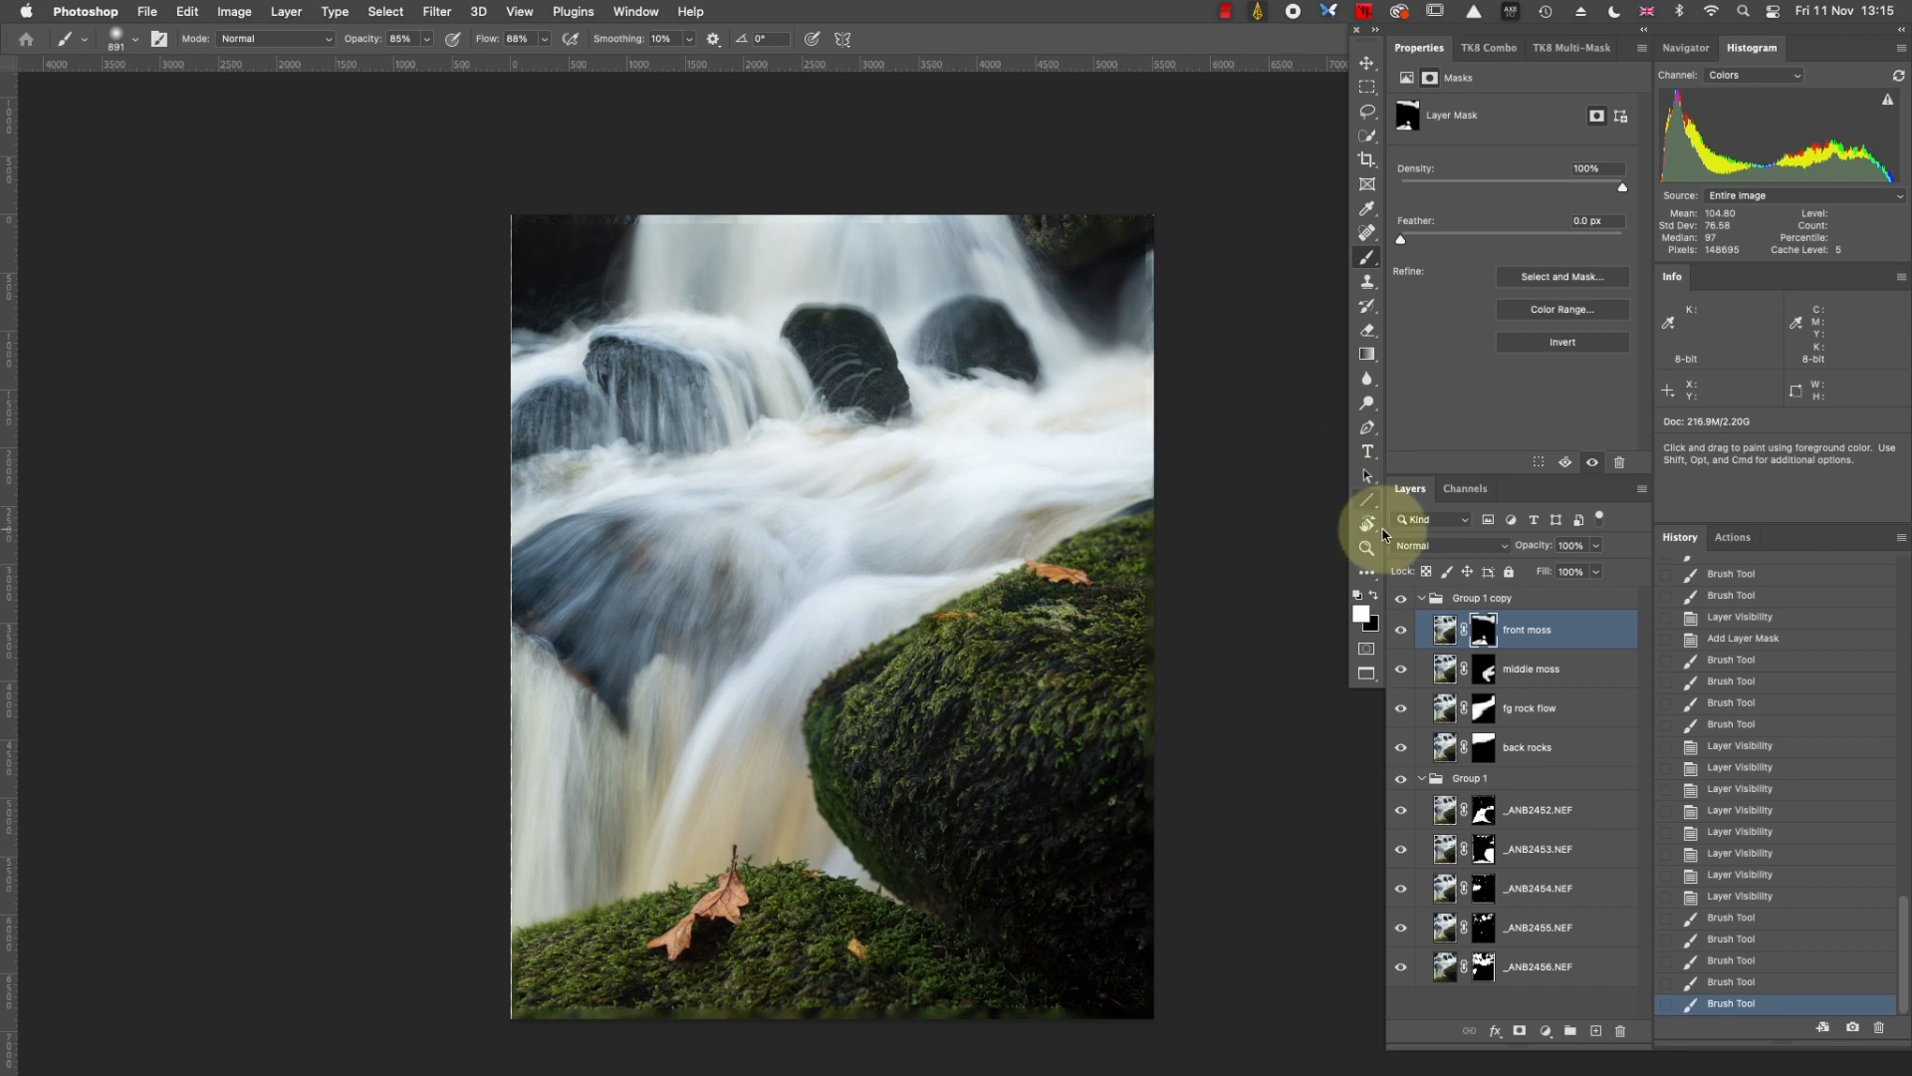
{"action": "left_click", "coordinate": [1369, 595]}
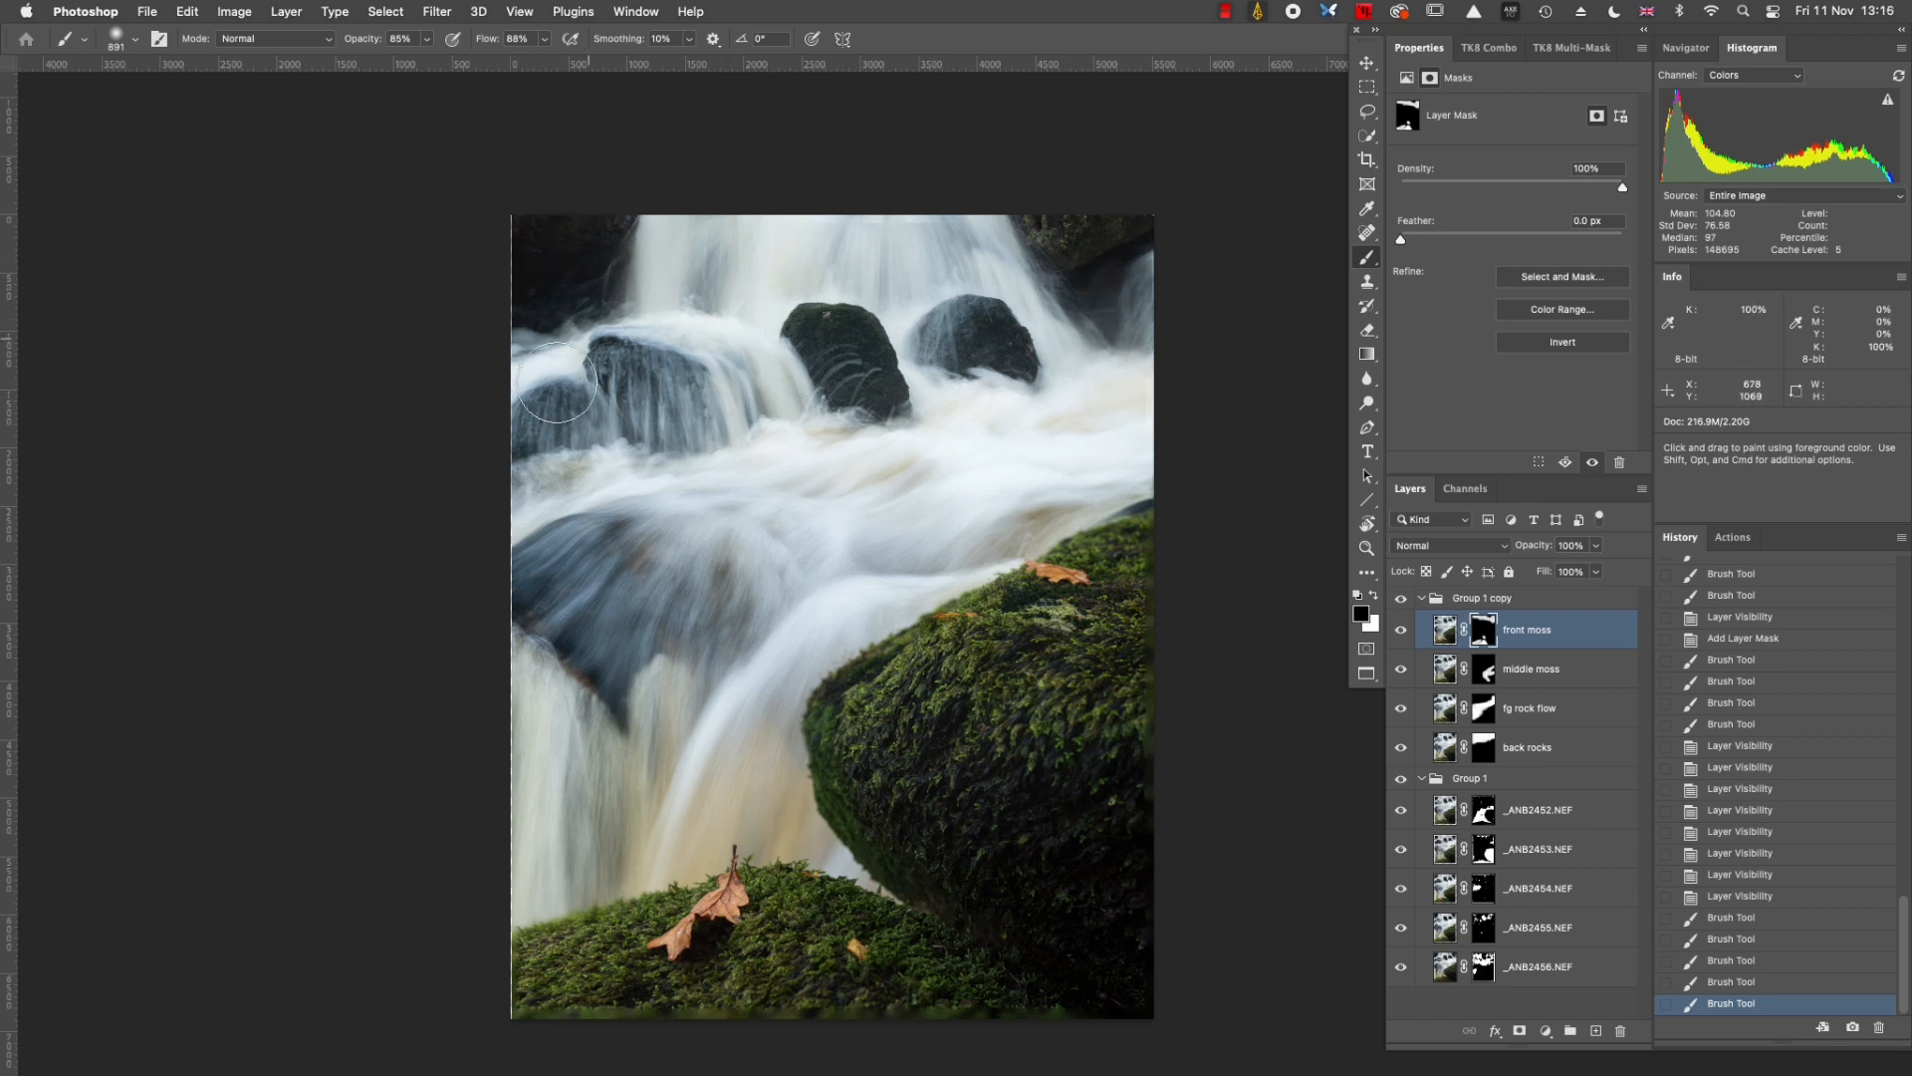
{"action": "mouse_move", "coordinate": [1108, 384]}
{"action": "left_mouse_down"}
{"action": "mouse_move", "coordinate": [1134, 214]}
{"action": "mouse_move", "coordinate": [1147, 221]}
{"action": "mouse_move", "coordinate": [964, 261]}
{"action": "mouse_move", "coordinate": [1013, 216]}
{"action": "left_mouse_up"}
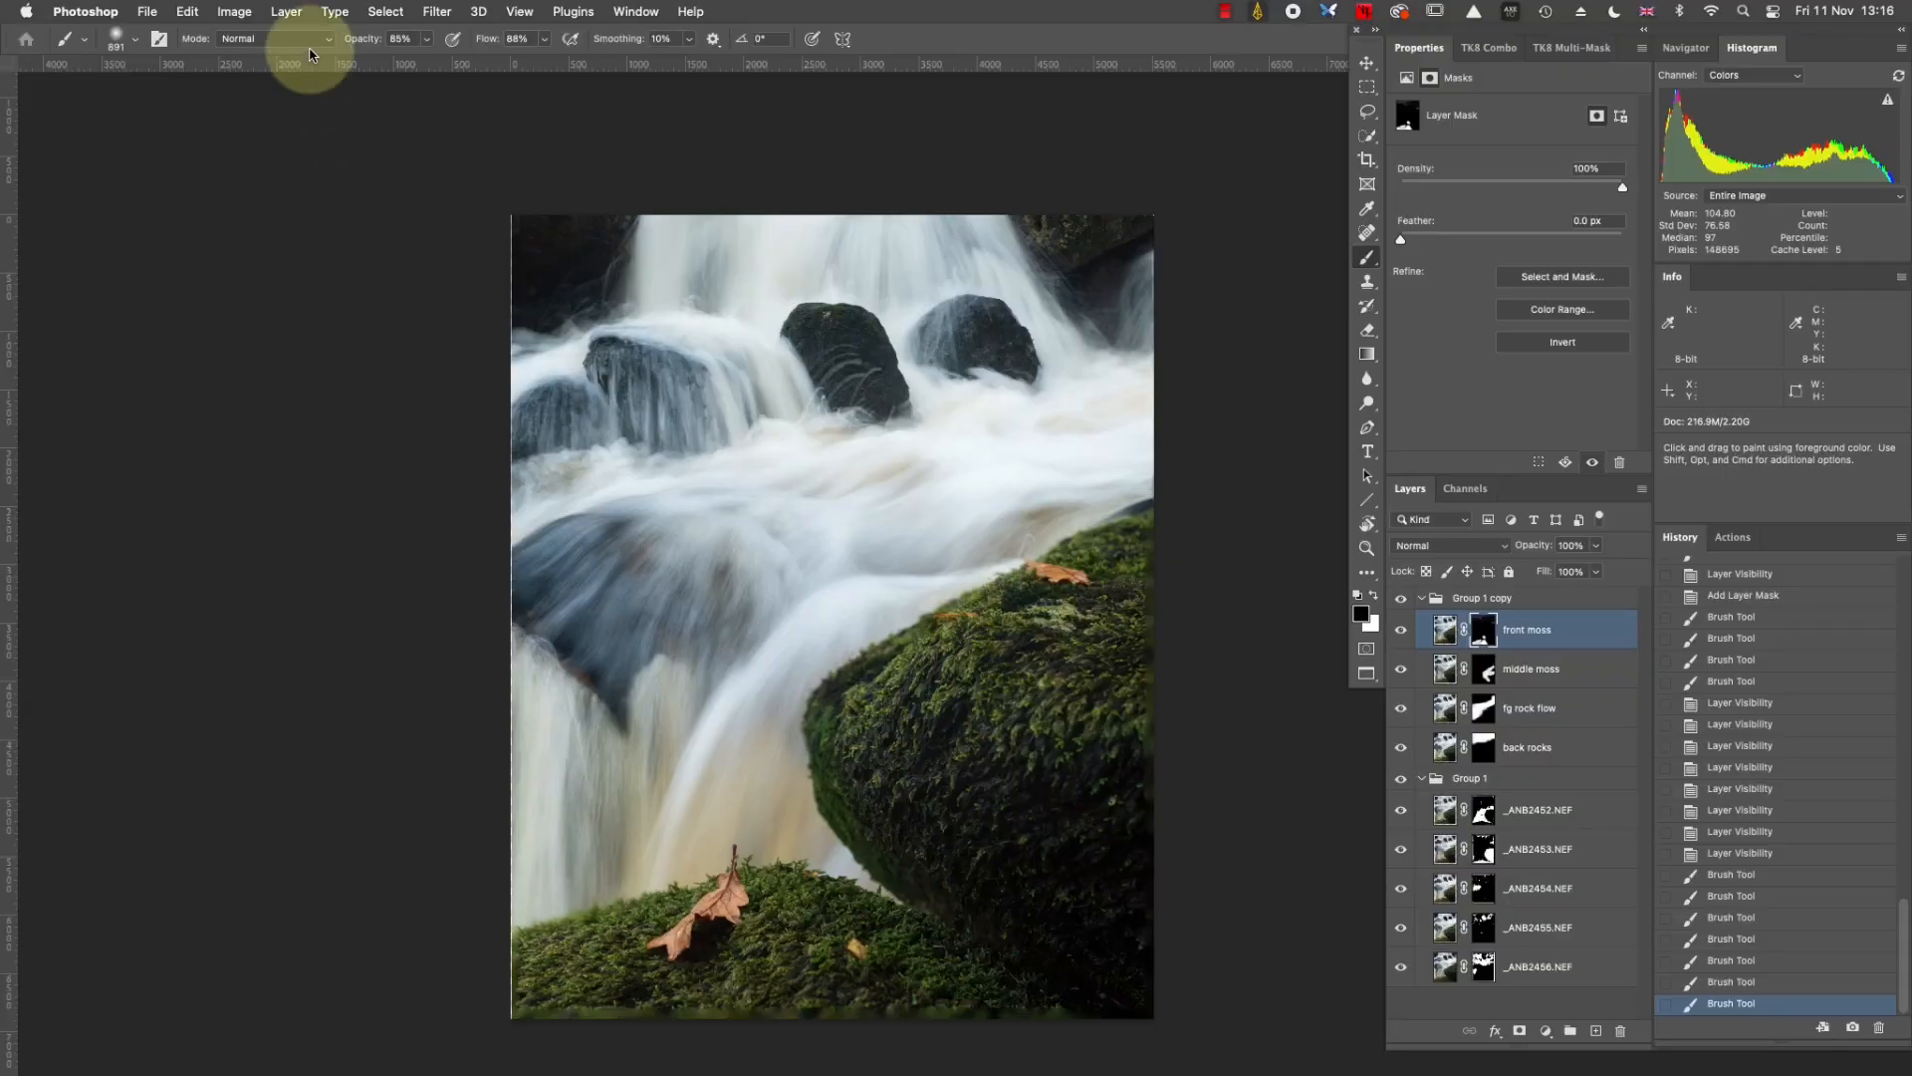
Flatten the image into a single background layer and save the file.
{"action": "left_click", "coordinate": [286, 12]}
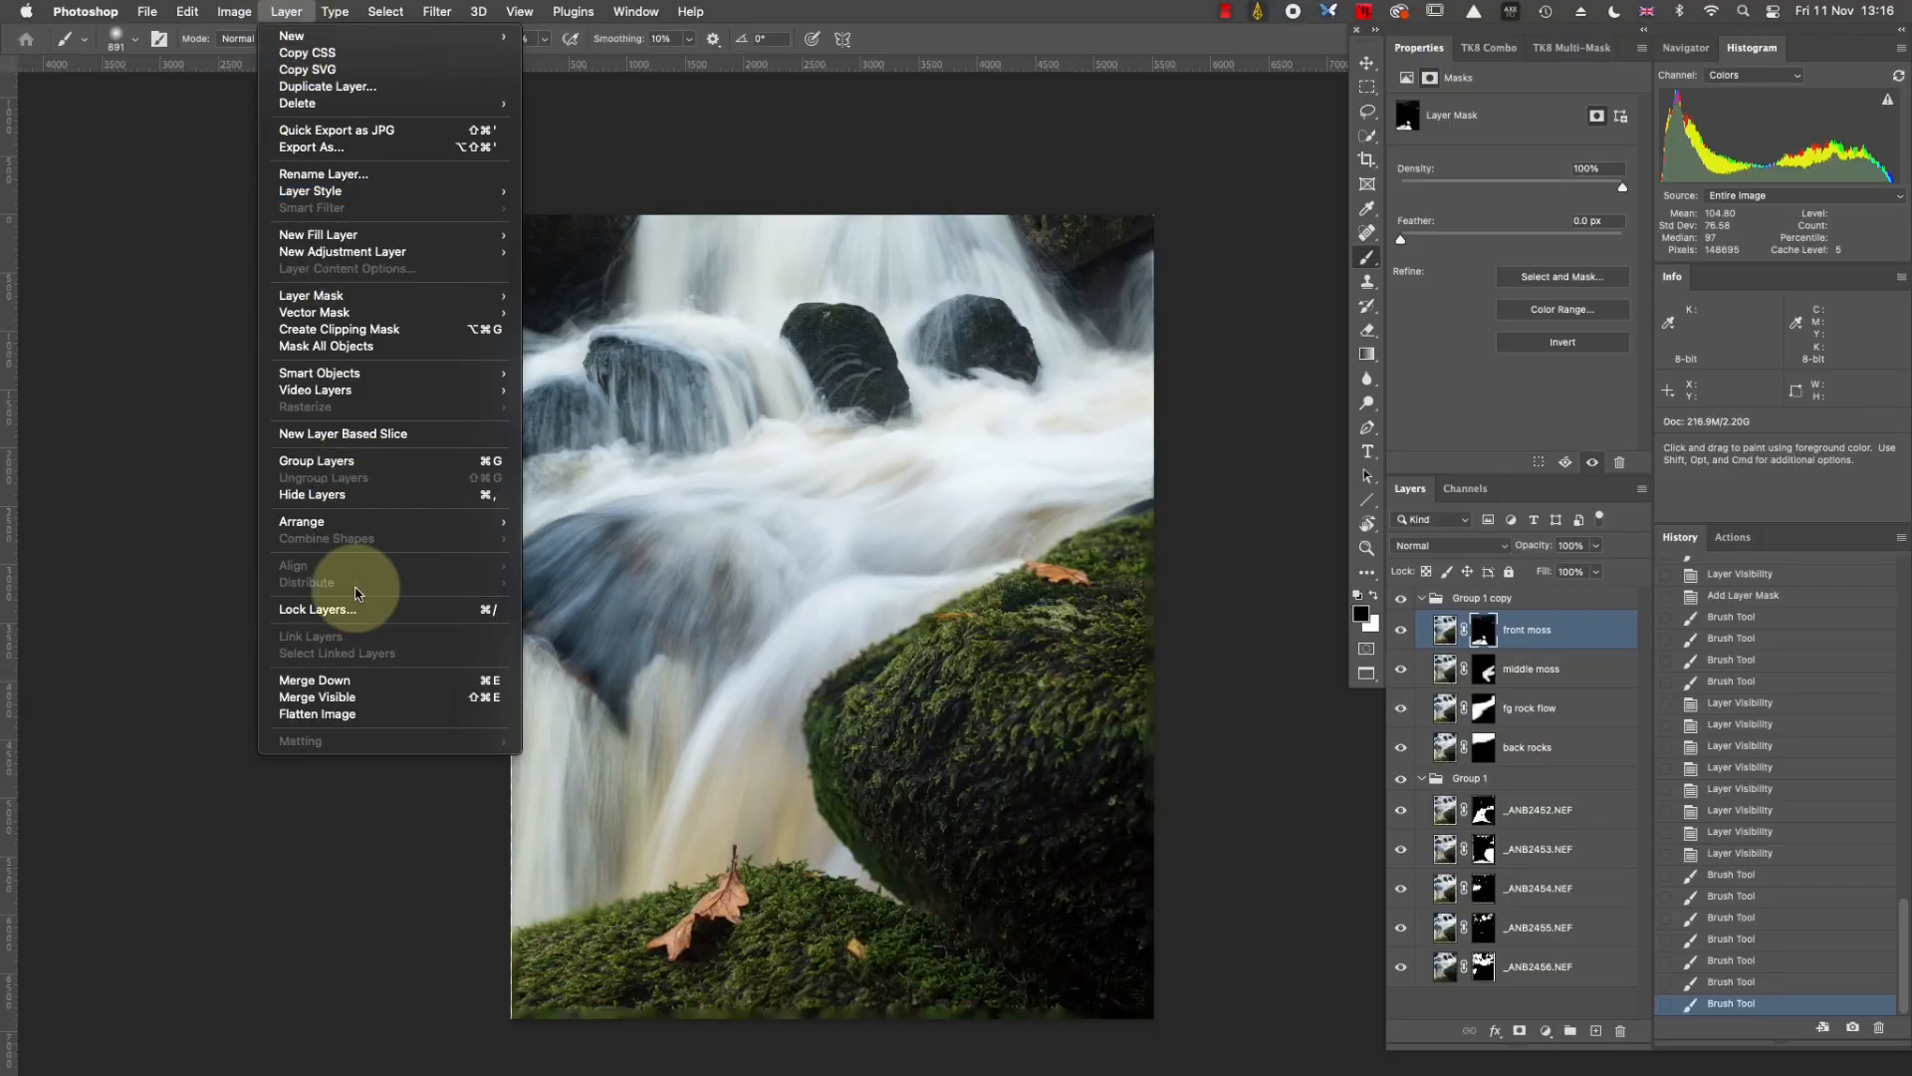
{"action": "left_click", "coordinate": [354, 710]}
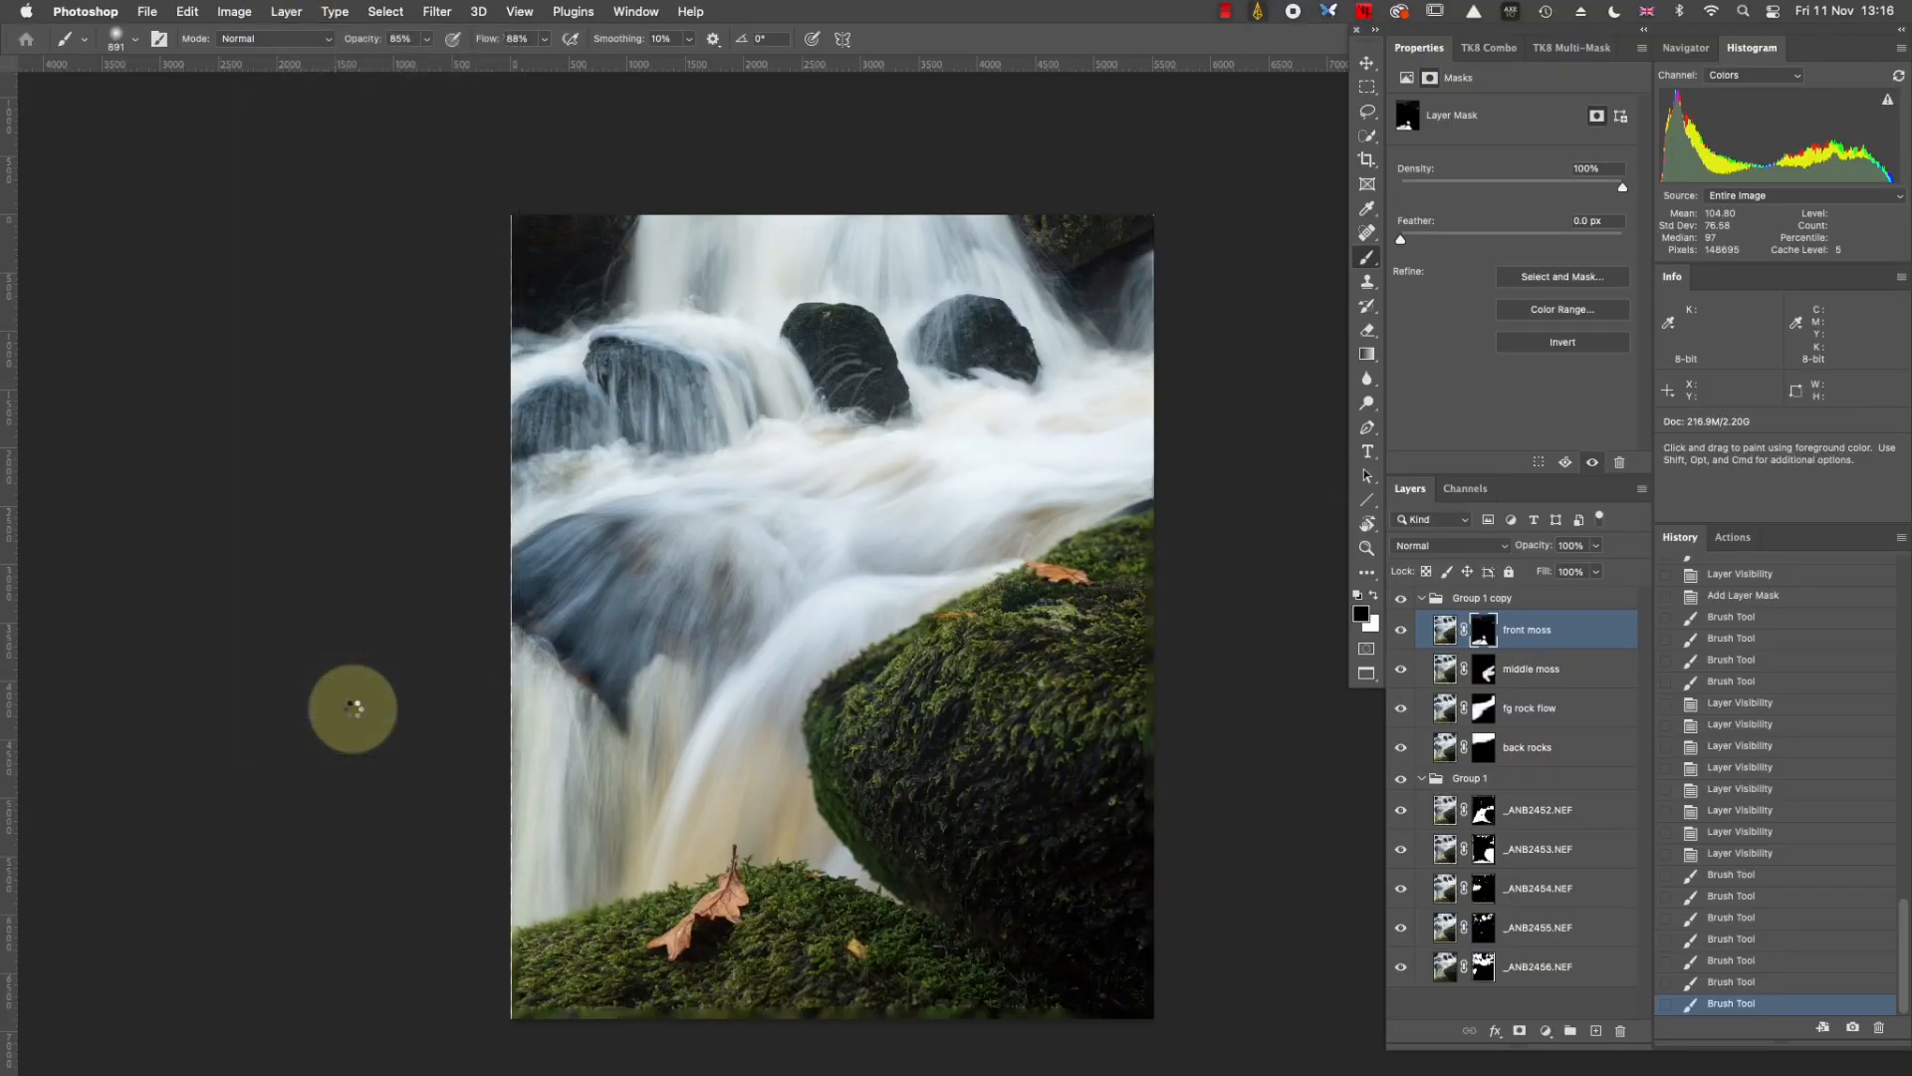
{"action": "key", "text": "super+s"}
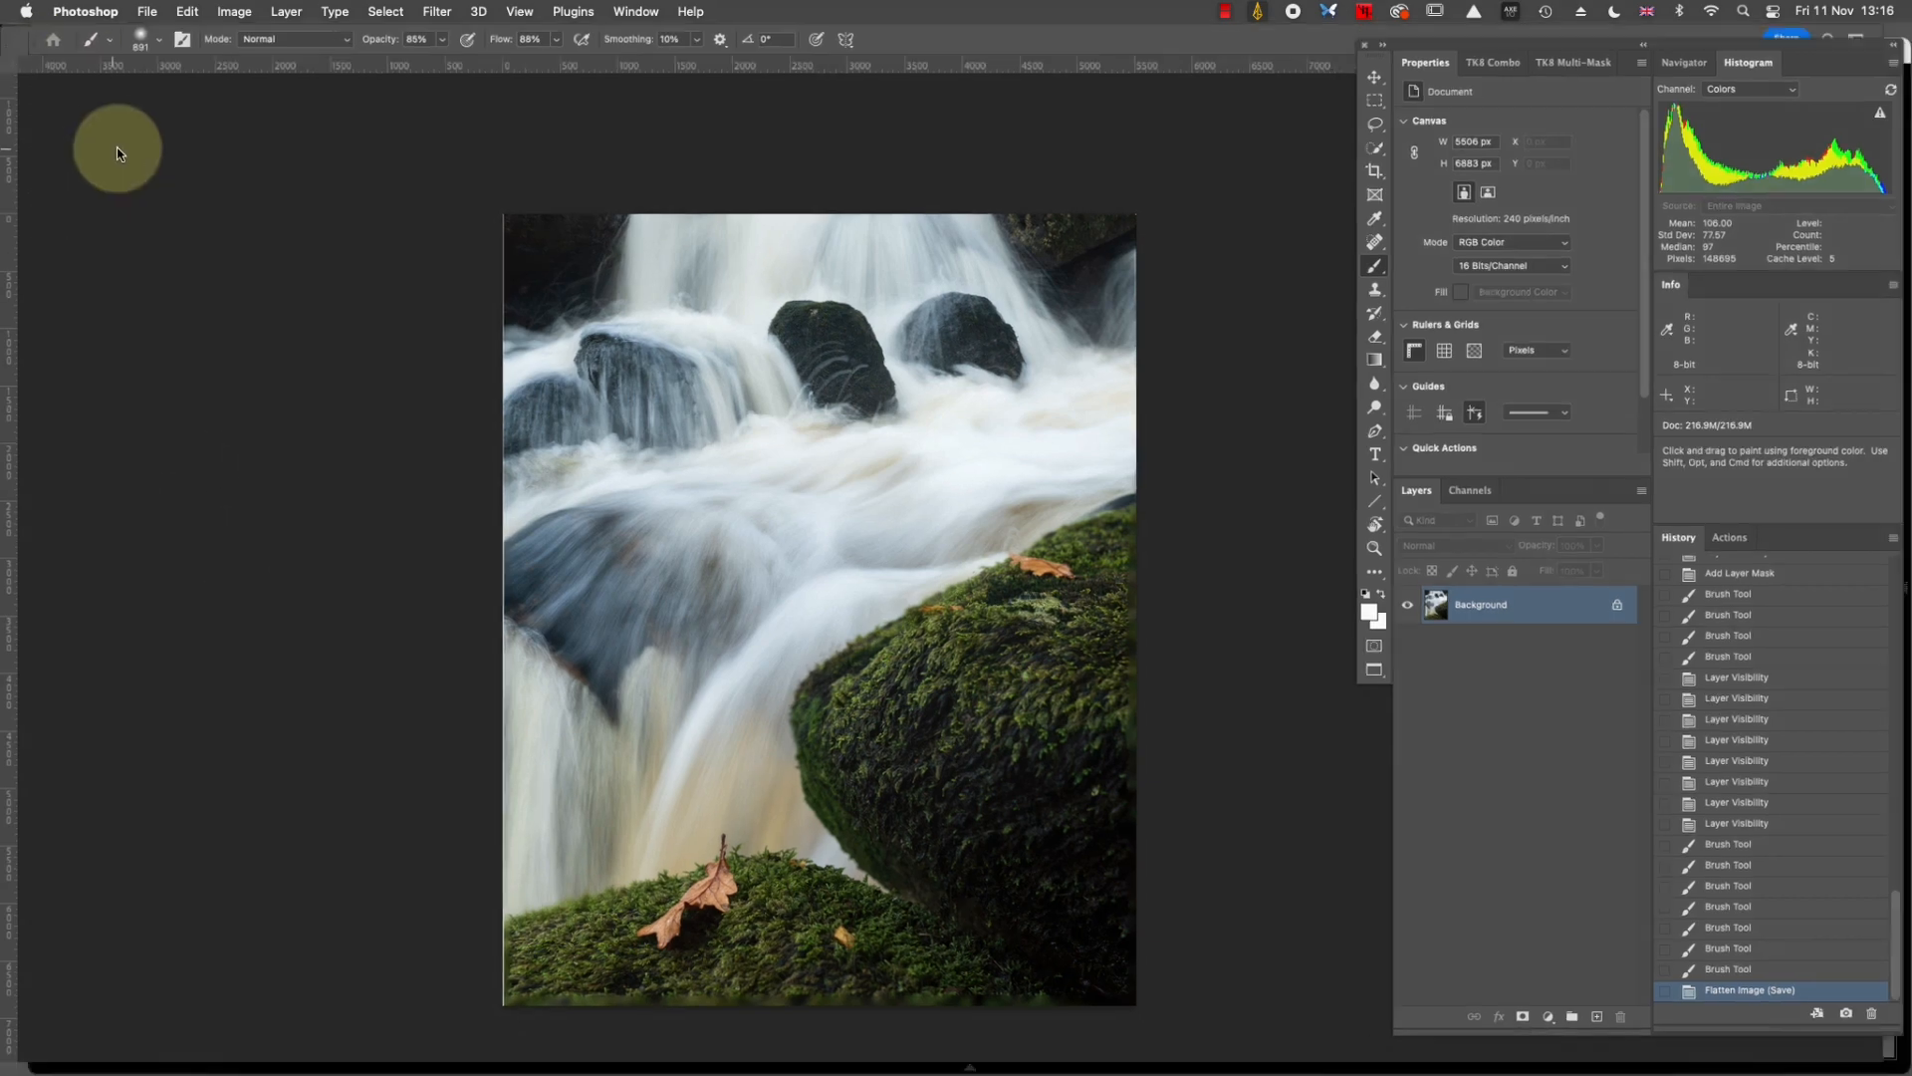
Switch to Lightroom Classic and open the saved _ANB2452-Edit.tif in the Develop module.
{"action": "key", "text": "ctrl+Up"}
{"action": "left_click", "coordinate": [1114, 670]}
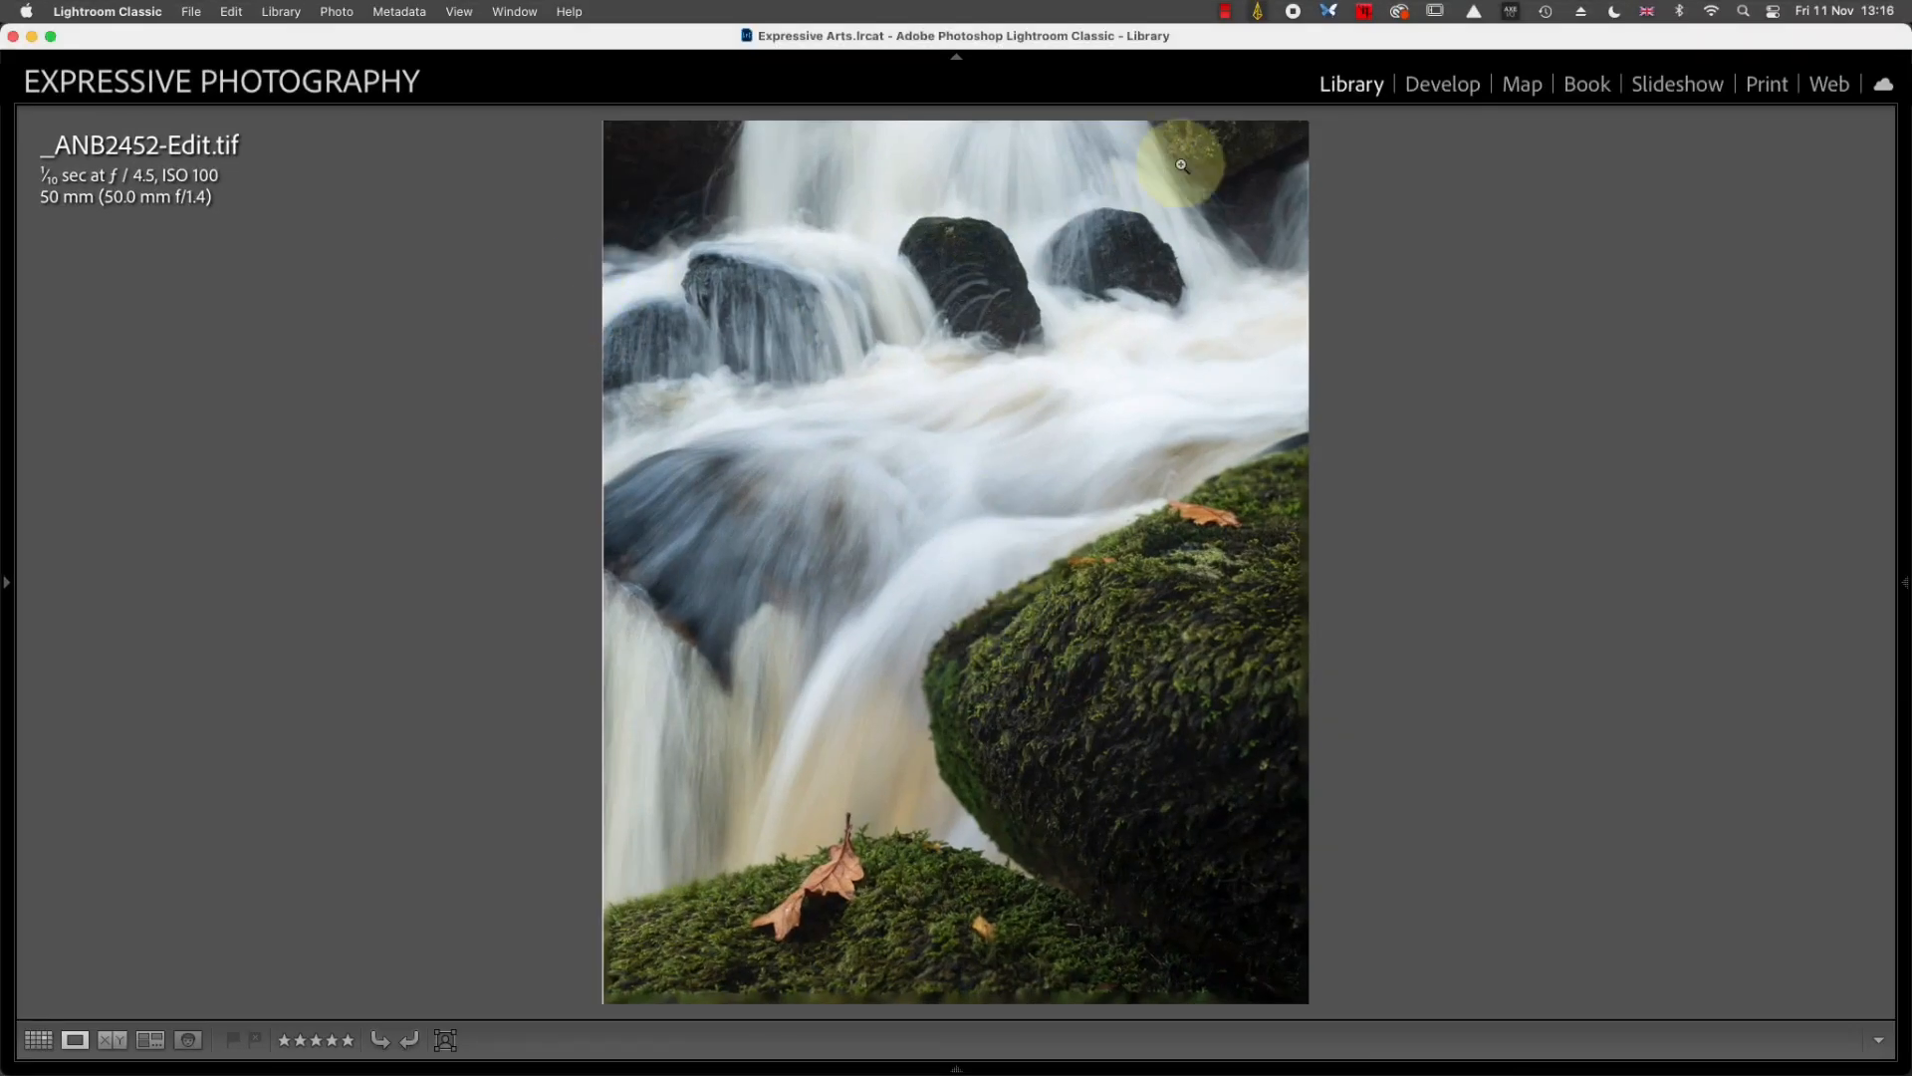
{"action": "left_click", "coordinate": [1443, 85]}
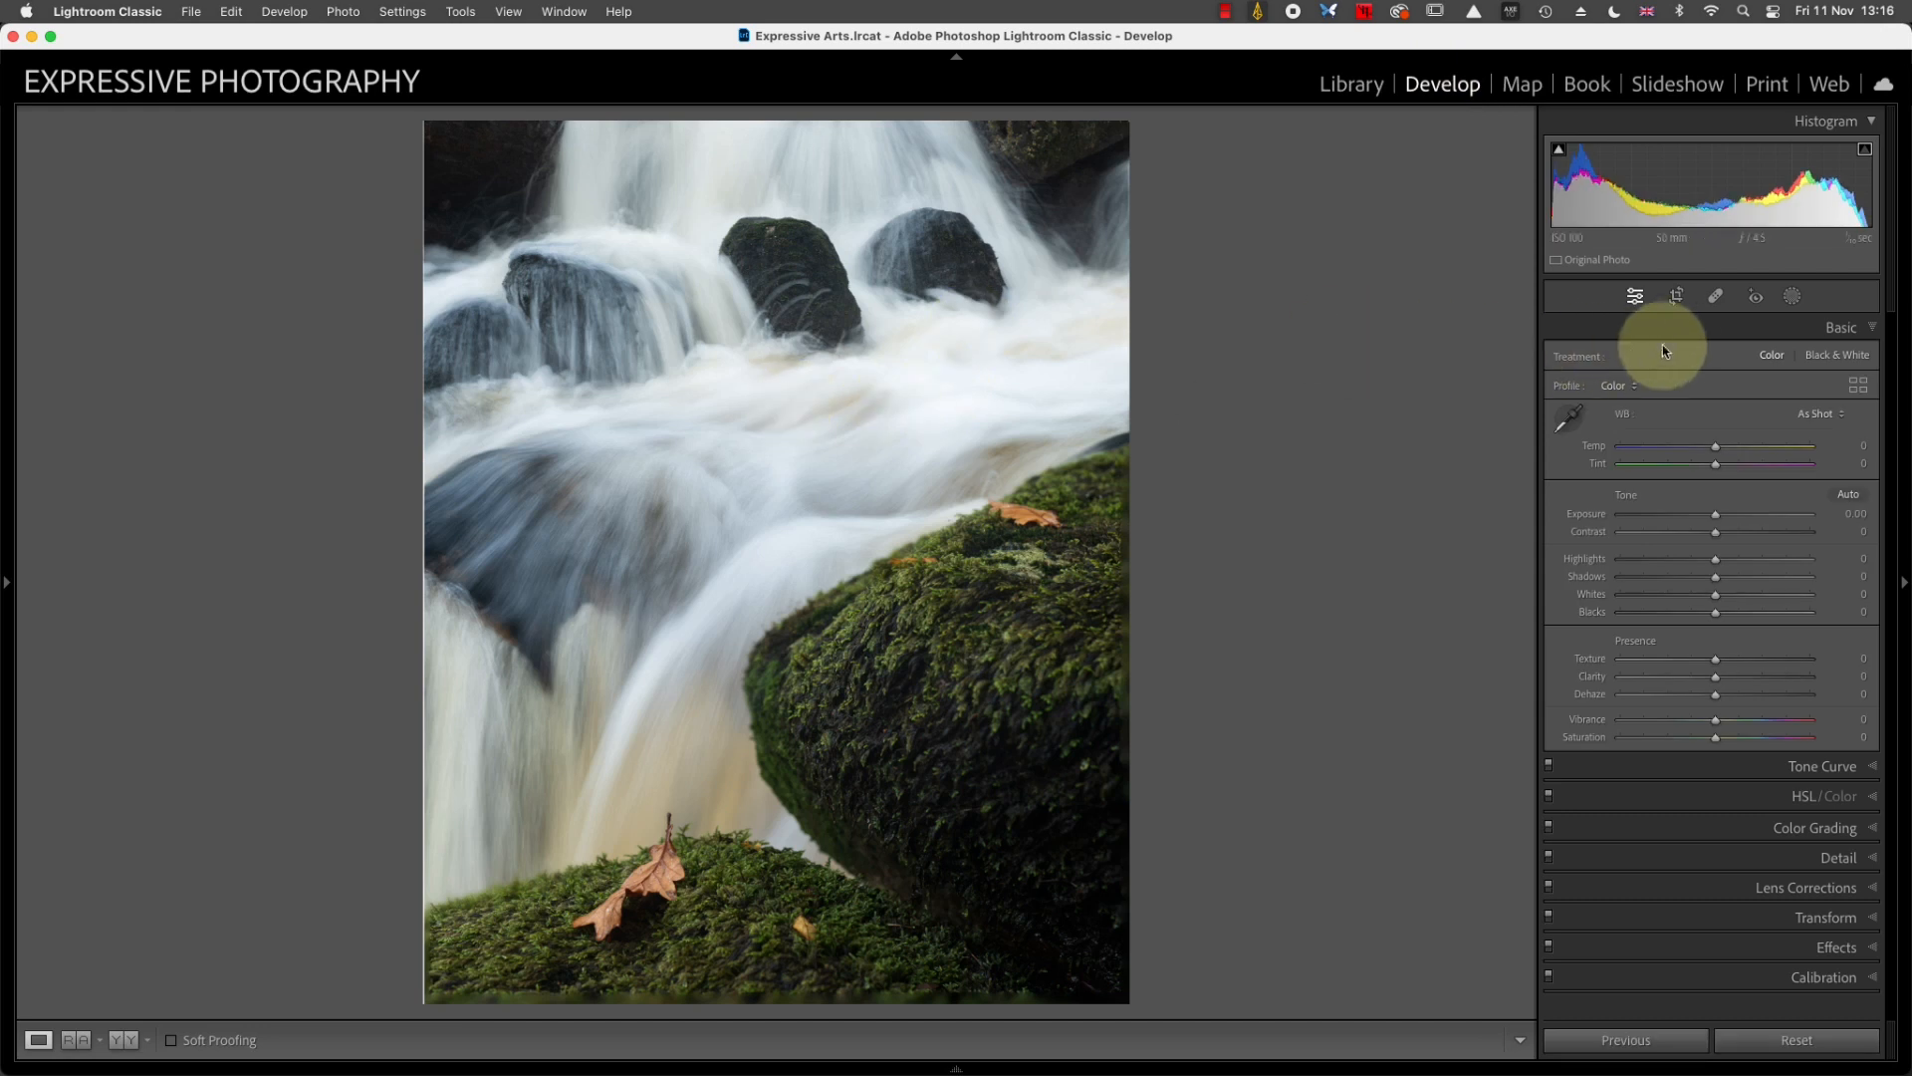
Crop the waterfall photo slightly inward around its edges at the original aspect ratio, reposition it within the frame and apply the crop.
{"action": "left_click", "coordinate": [1676, 296]}
{"action": "left_click_drag", "start_coordinate": [427, 562], "coordinate": [434, 563]}
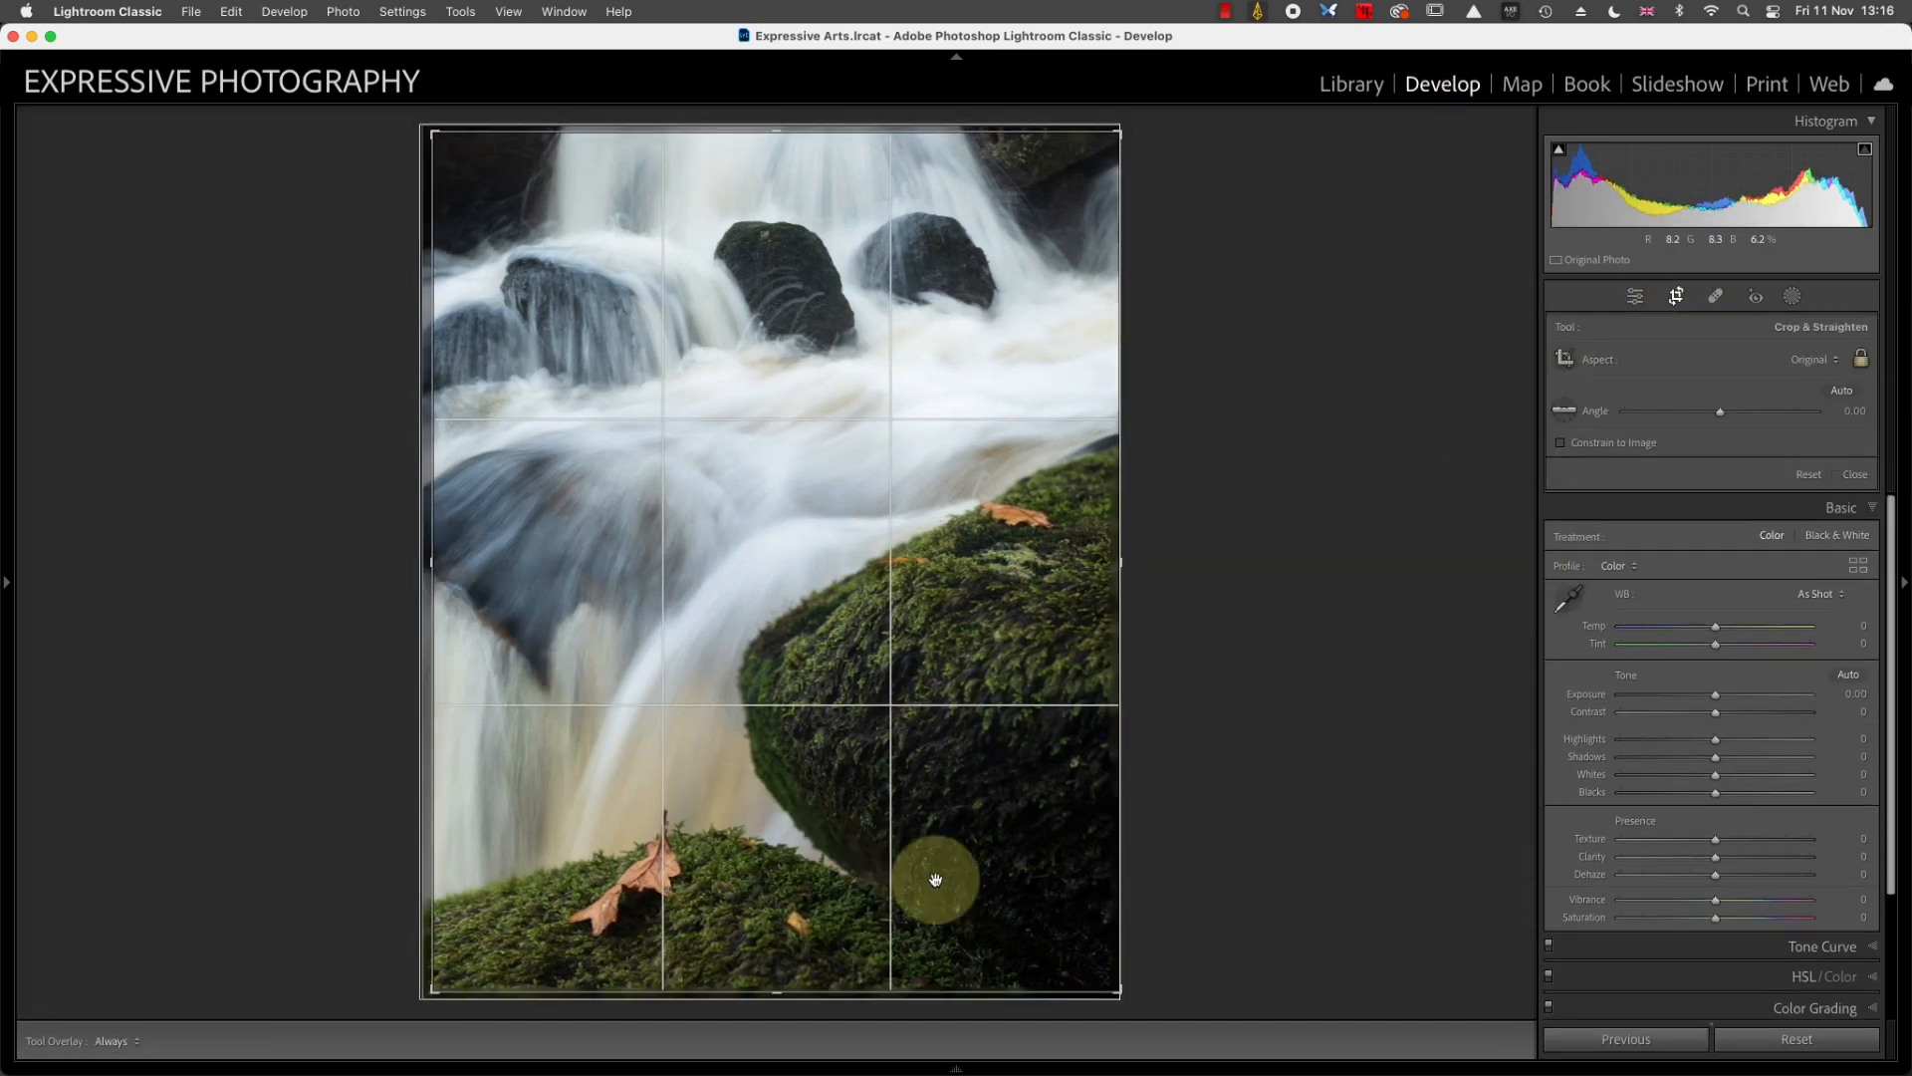
{"action": "left_click_drag", "start_coordinate": [1119, 980], "coordinate": [1113, 983]}
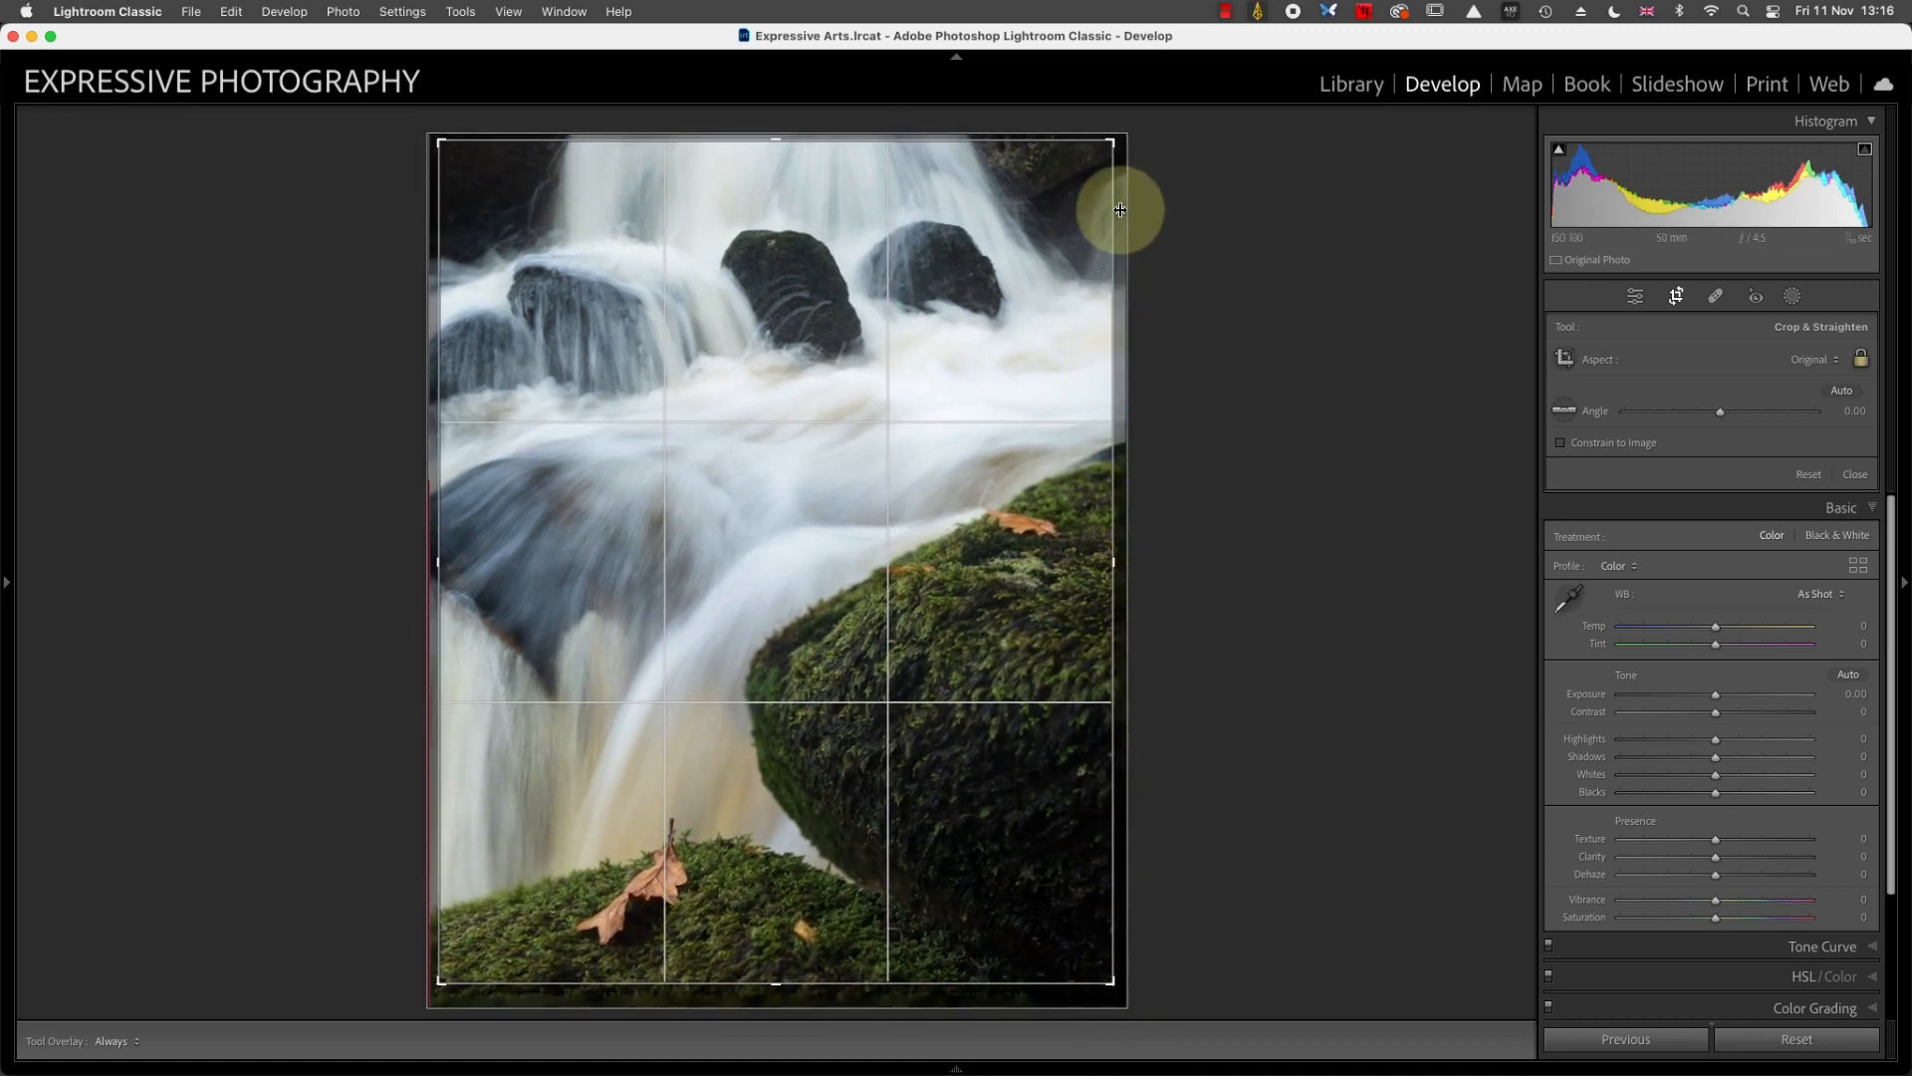
{"action": "left_click_drag", "start_coordinate": [1109, 147], "coordinate": [1109, 155]}
{"action": "left_click_drag", "start_coordinate": [1029, 271], "coordinate": [1025, 270]}
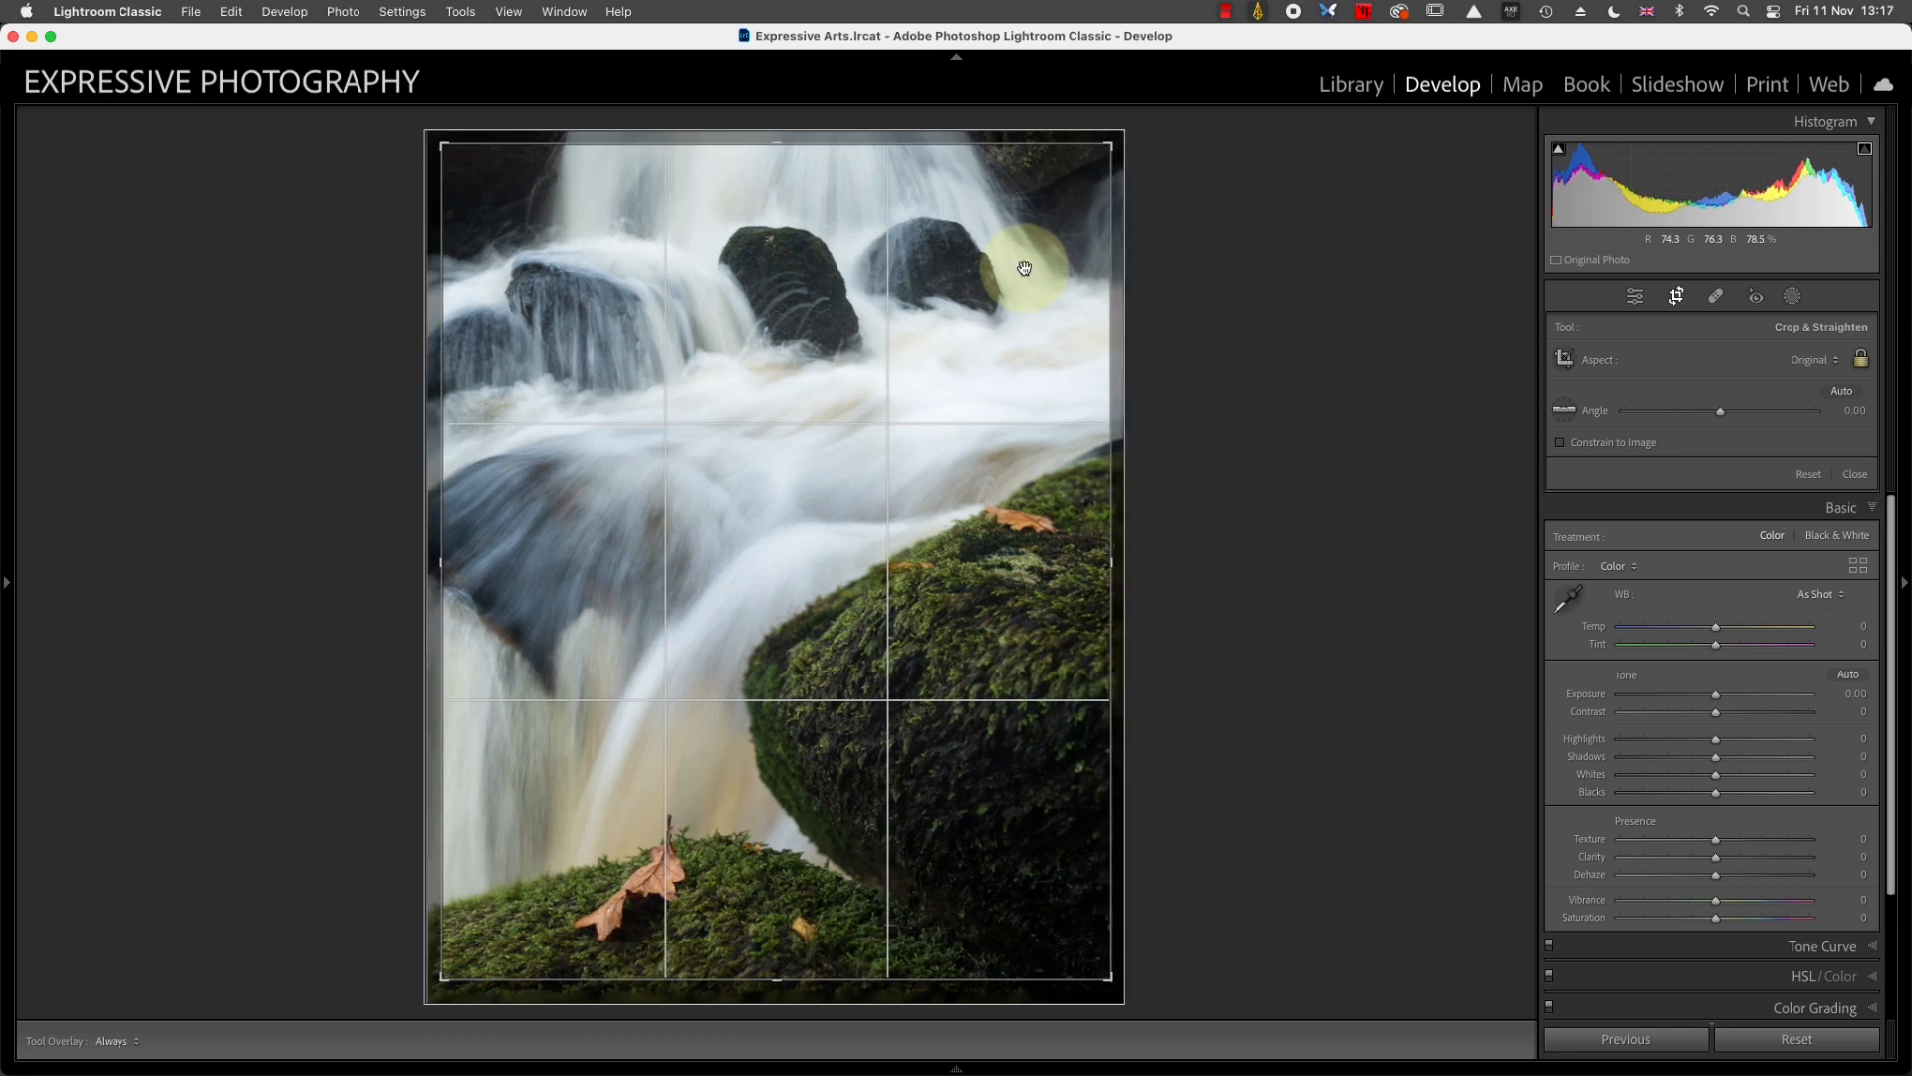
{"action": "key", "text": "Return"}
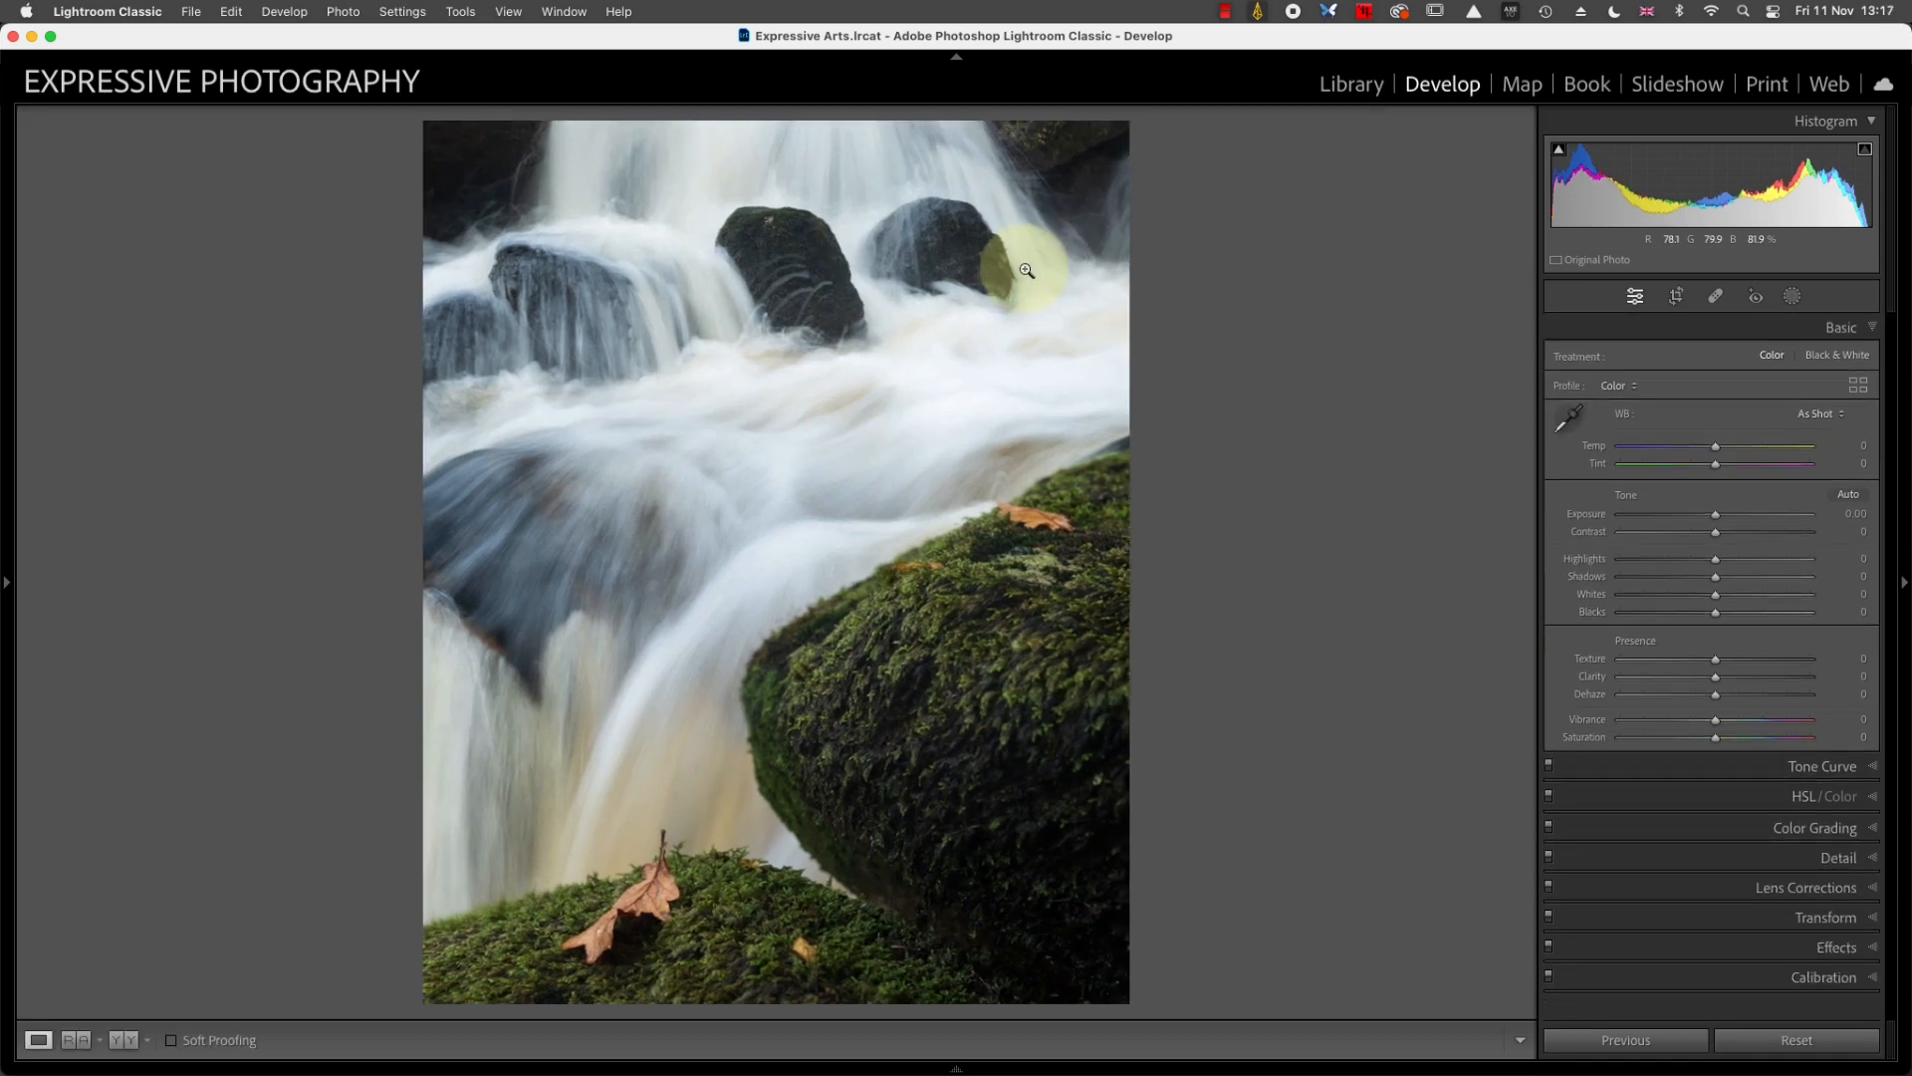